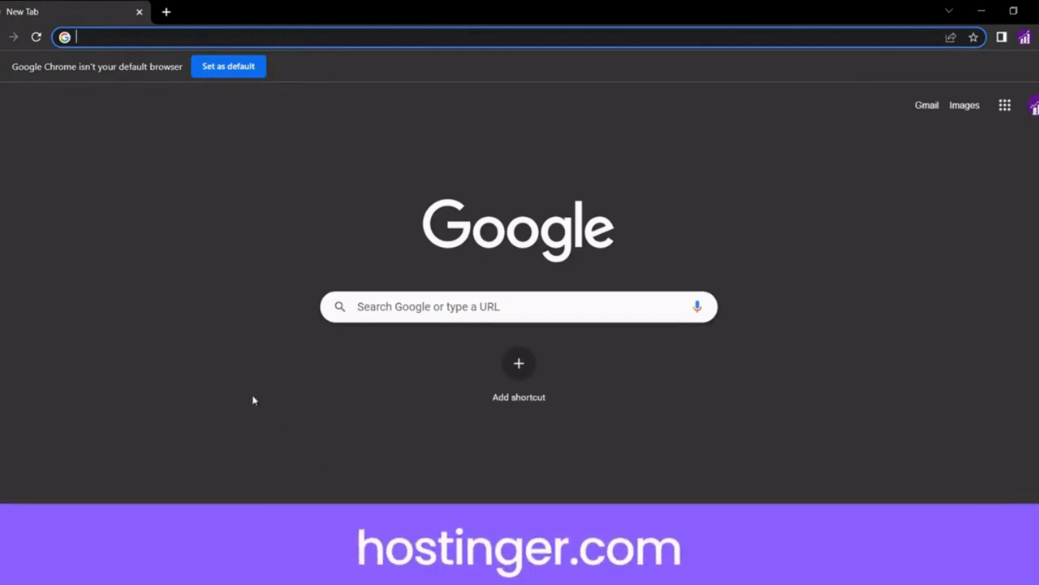
On hostinger.com, search Domain Name Search for frankssmtp
type("hostinger")
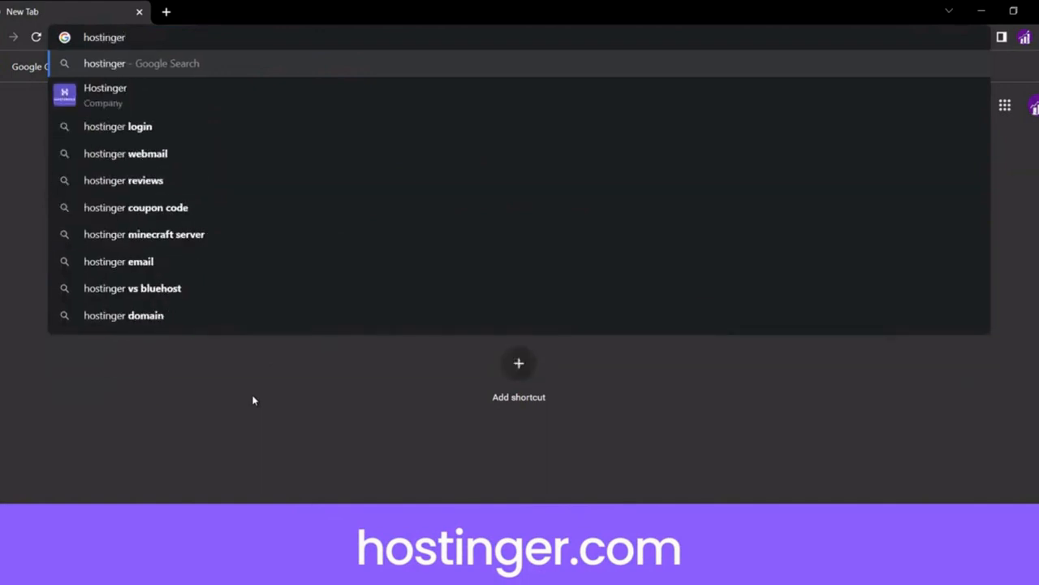
type(".com")
key("Return")
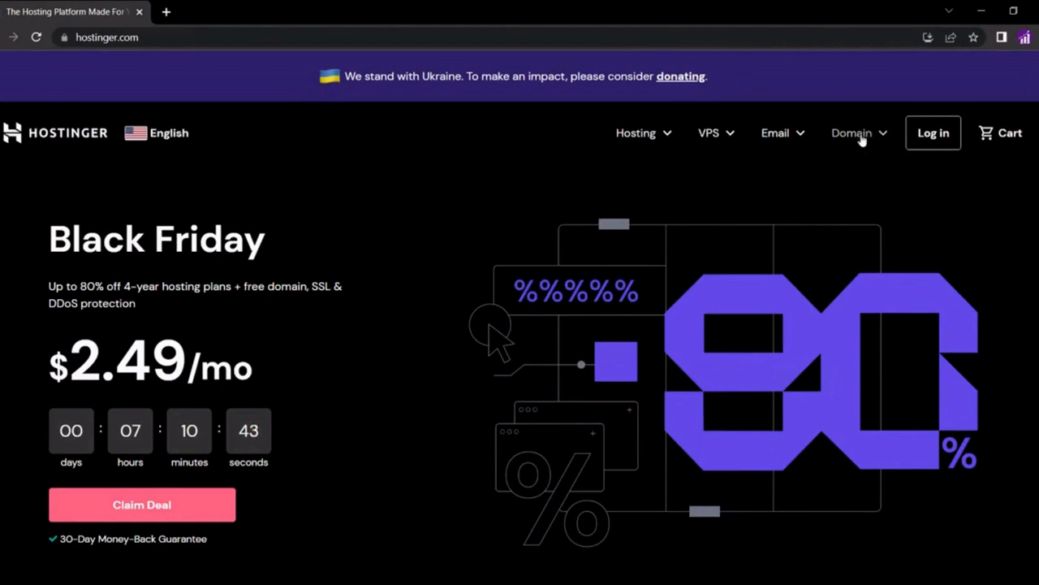
mouse_move(862, 139)
left_click(785, 185)
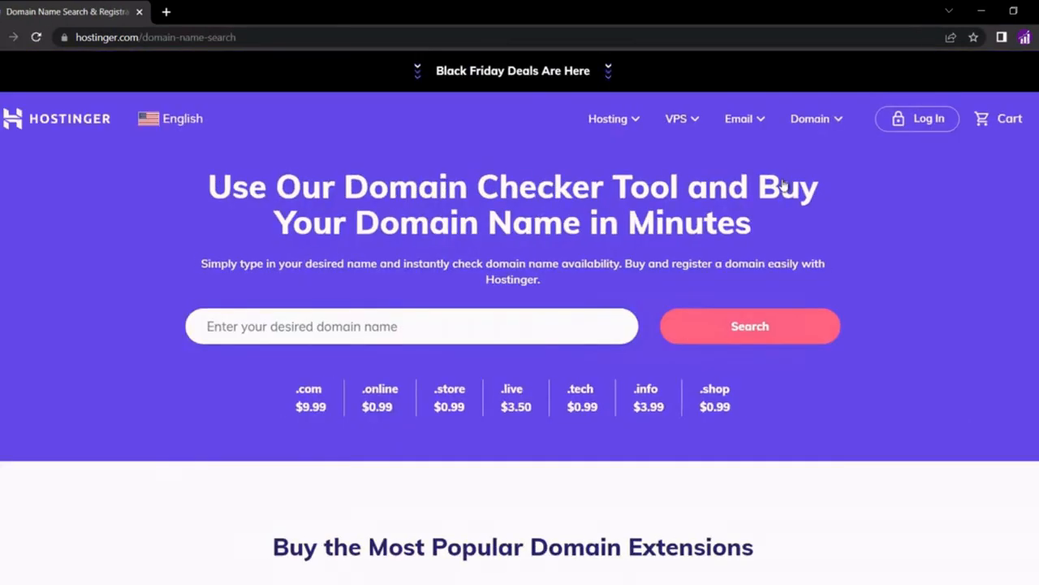
left_click(319, 323)
type("fr")
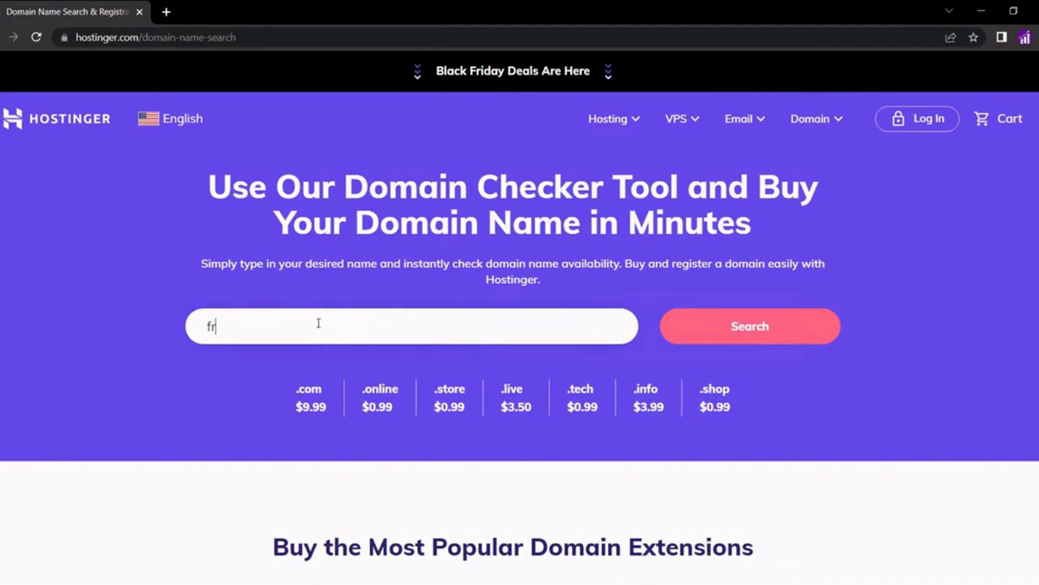
type("ankssmtp")
key("Return")
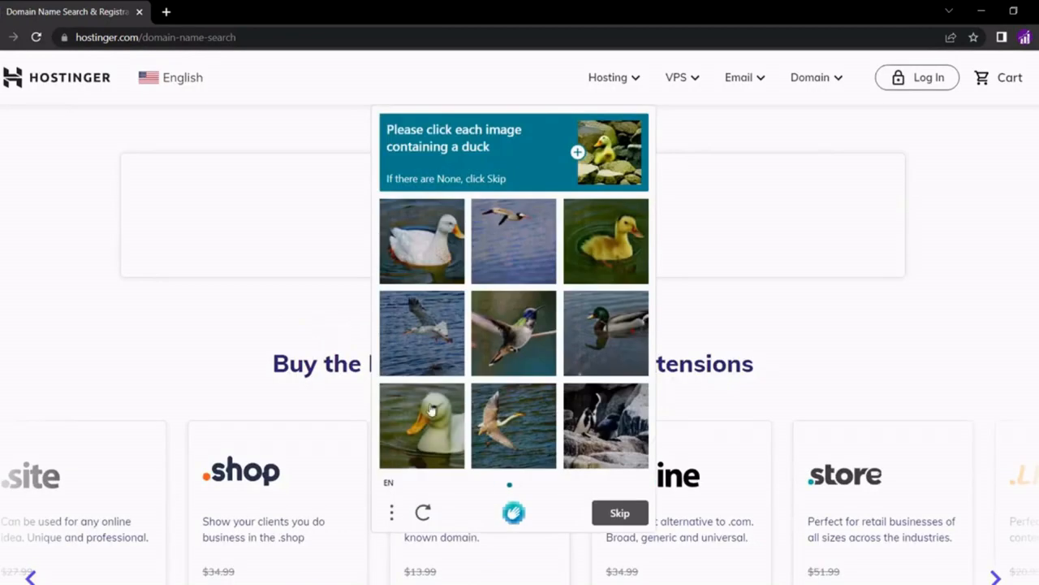
Solve the duck-image captcha, confirm frankssmtp.com is taken, and go to the Hostinger login page
left_click(430, 411)
left_click(606, 241)
left_click(423, 241)
left_click(619, 512)
left_click(418, 398)
left_click(609, 432)
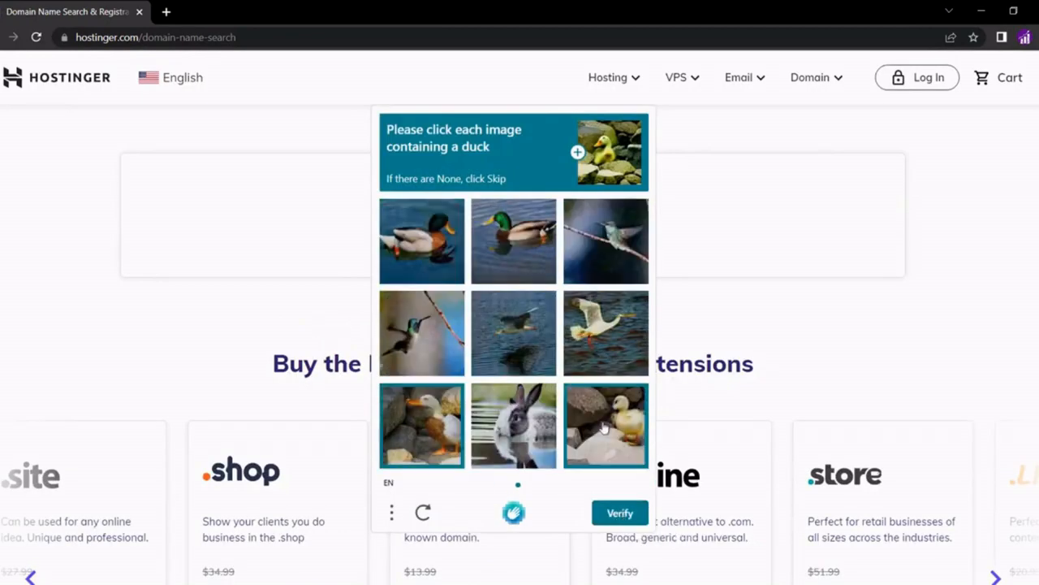
left_click(516, 247)
left_click(415, 242)
left_click(609, 514)
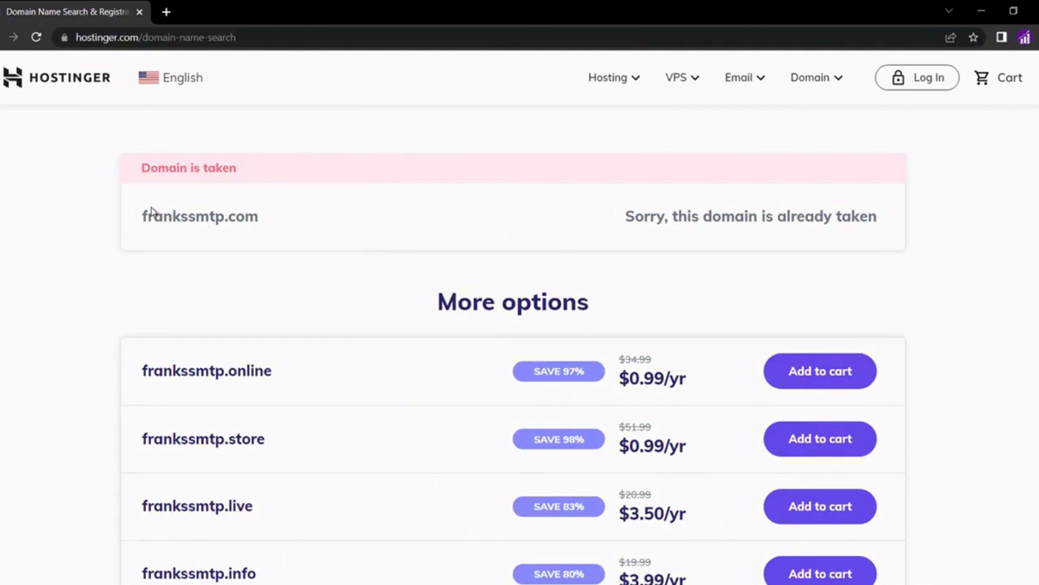
left_click(923, 79)
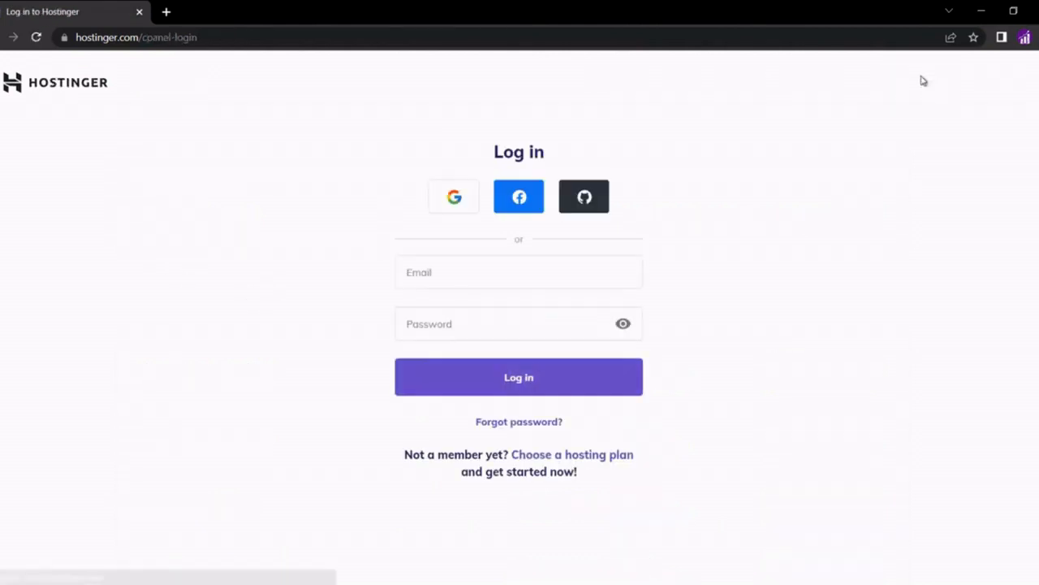
Sign in to Hostinger with Google, dismiss the Earn with us banner, and manage frankssmtp.com
left_click(453, 197)
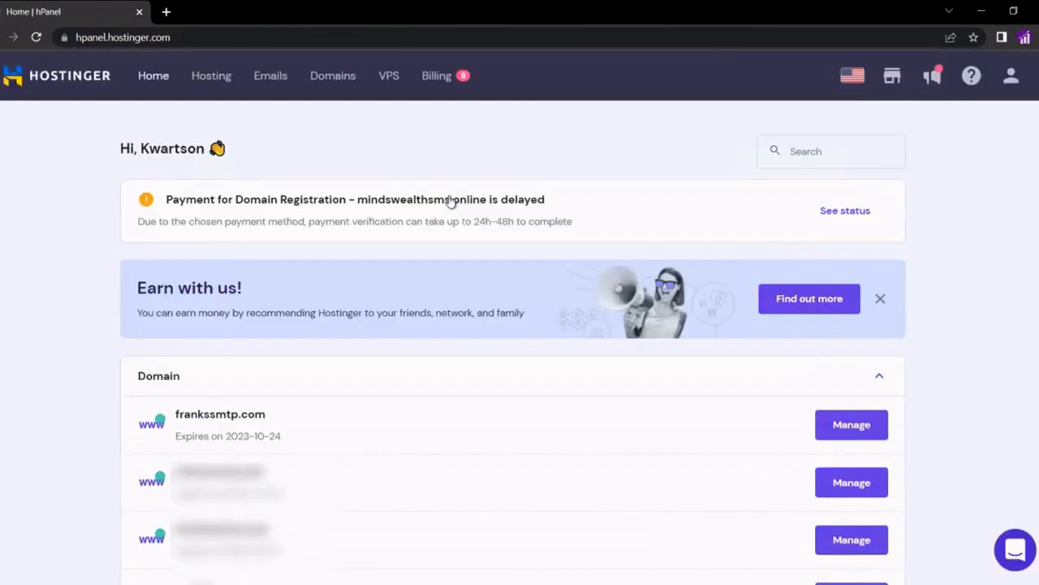
left_click(880, 299)
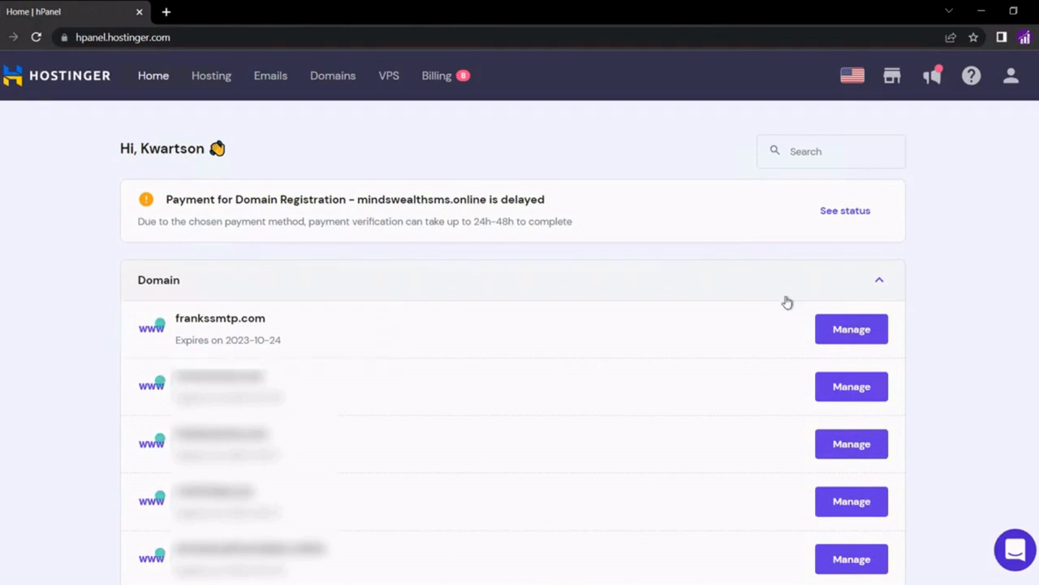
left_click(851, 330)
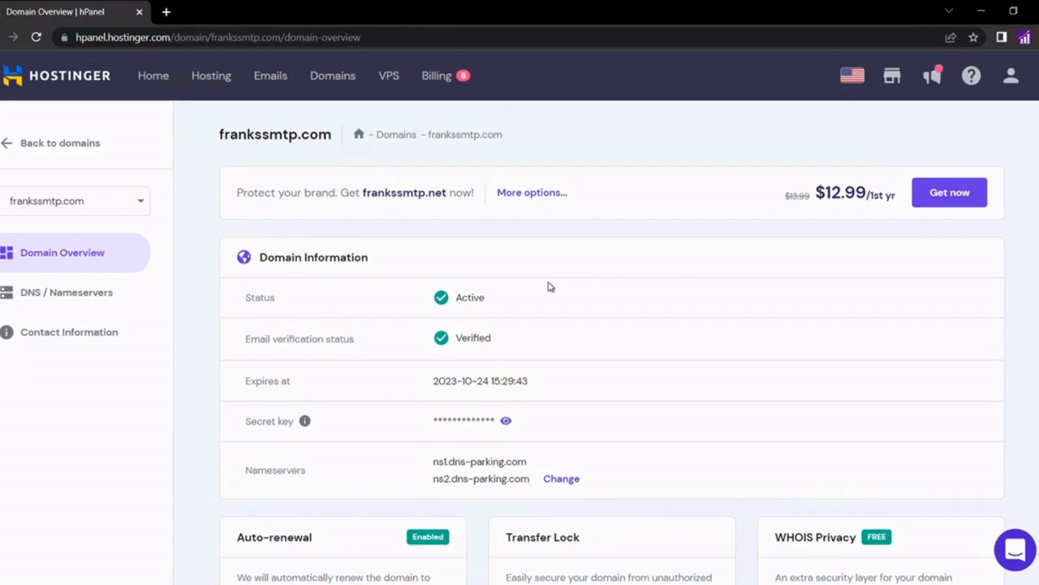
Load namecheap.com in a new tab and sign in with the account username and password
left_click(169, 13)
type("namec")
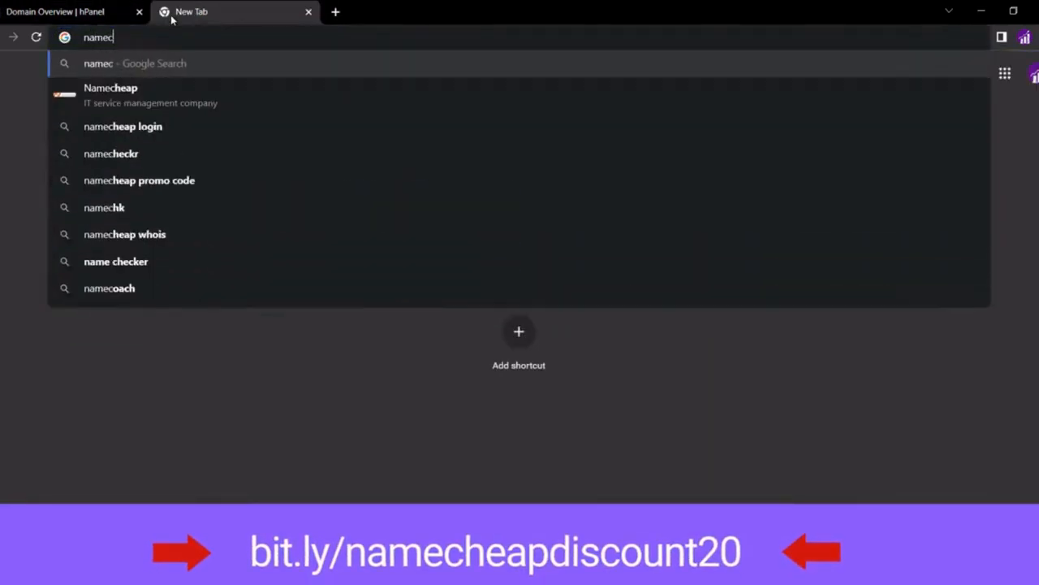
type("heap.com")
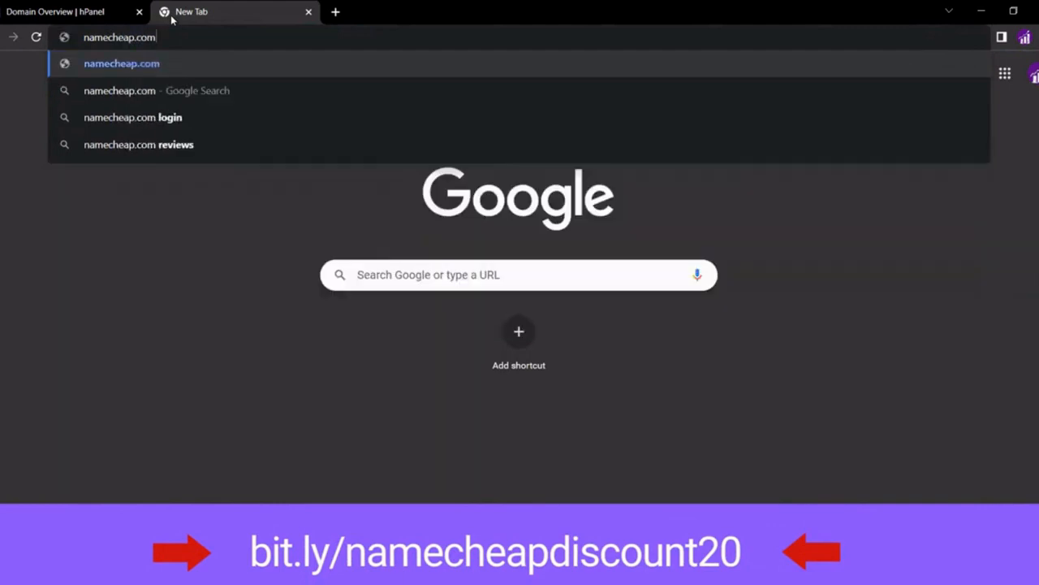
key("Return")
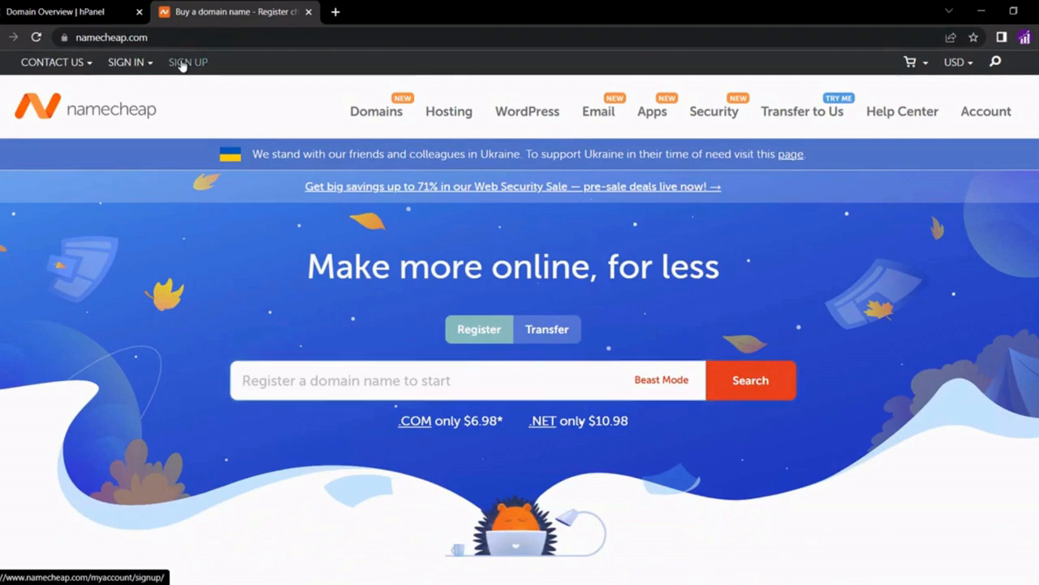
left_click(182, 63)
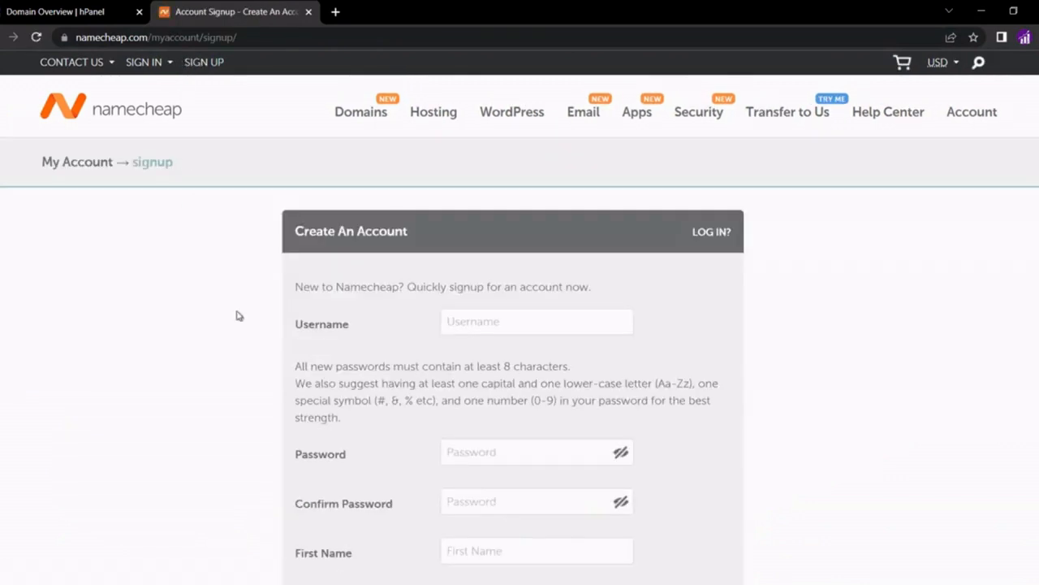
scroll(239, 315, "down", 1)
scroll(239, 315, "up", 1)
mouse_move(148, 72)
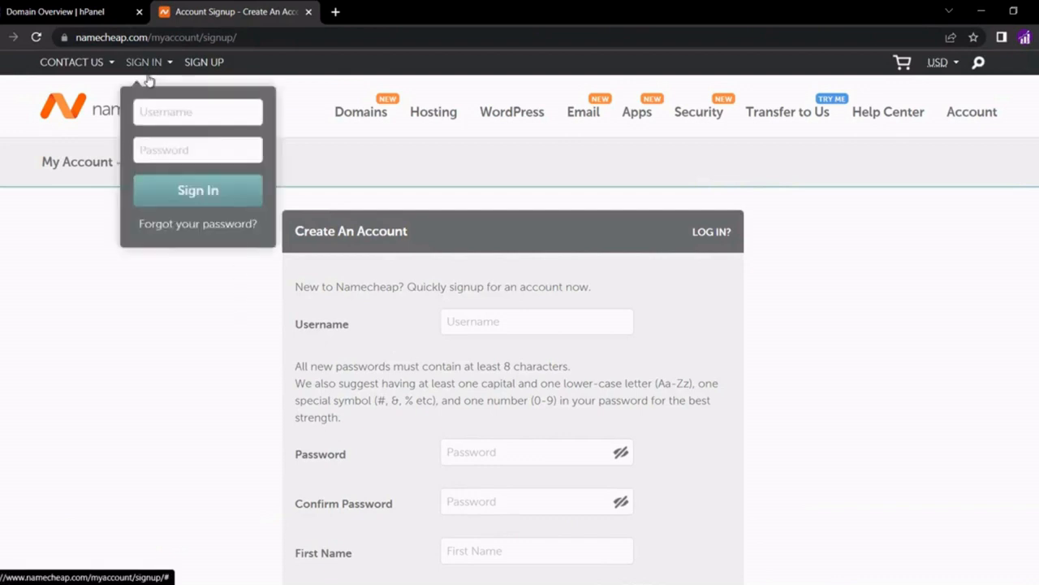
left_click(199, 115)
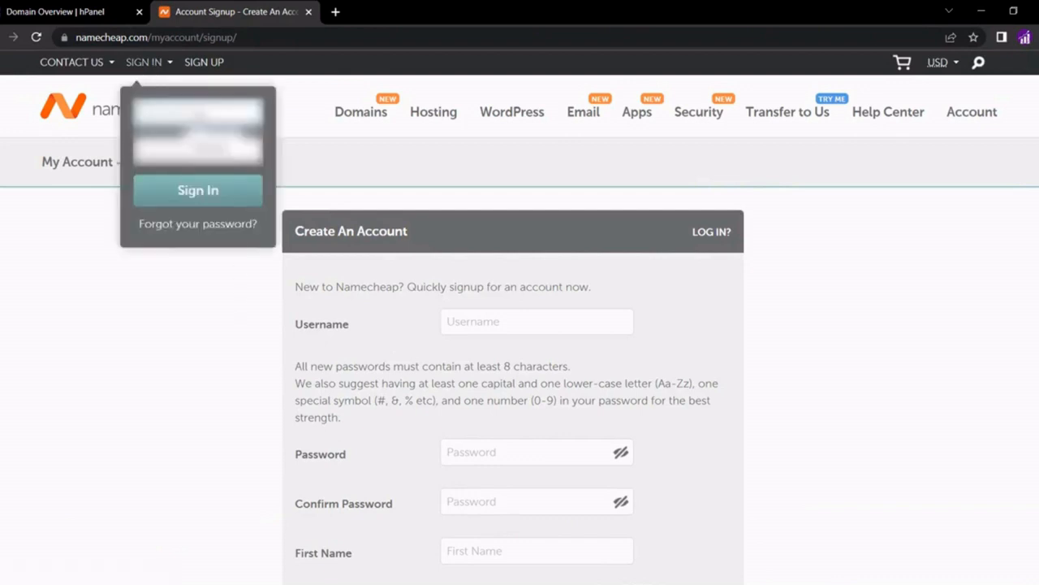
type("*******")
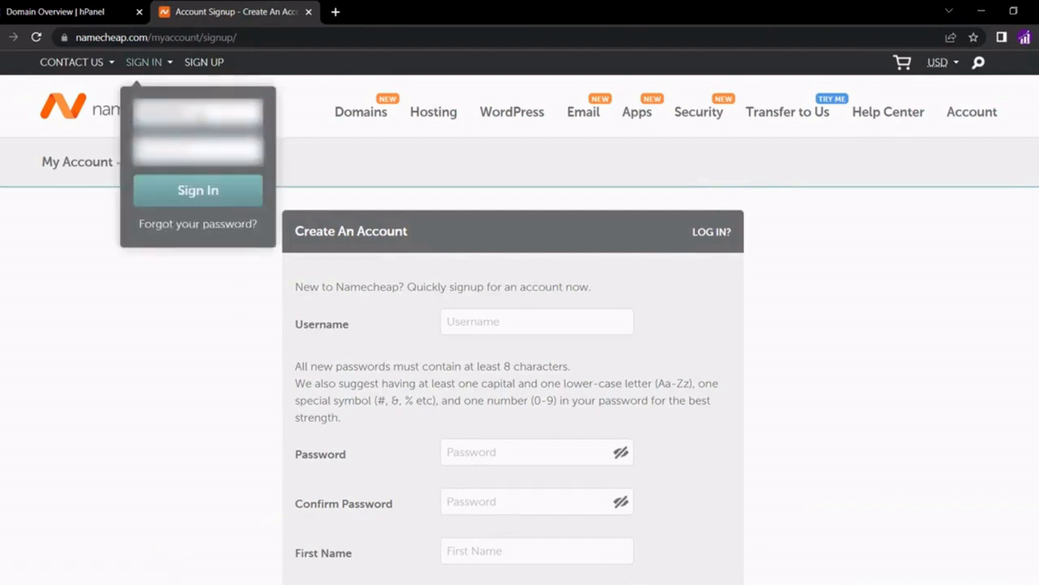
type("********")
left_click(195, 191)
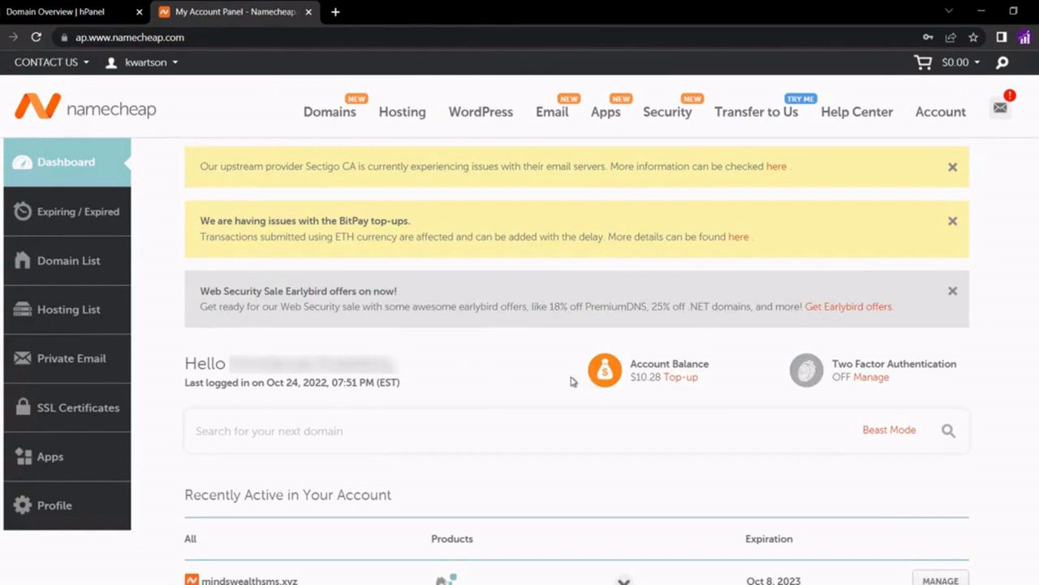
Top up $10 with Bitcoin via BTCPay, then reload Billing to see the $20.28 balance
left_click(690, 378)
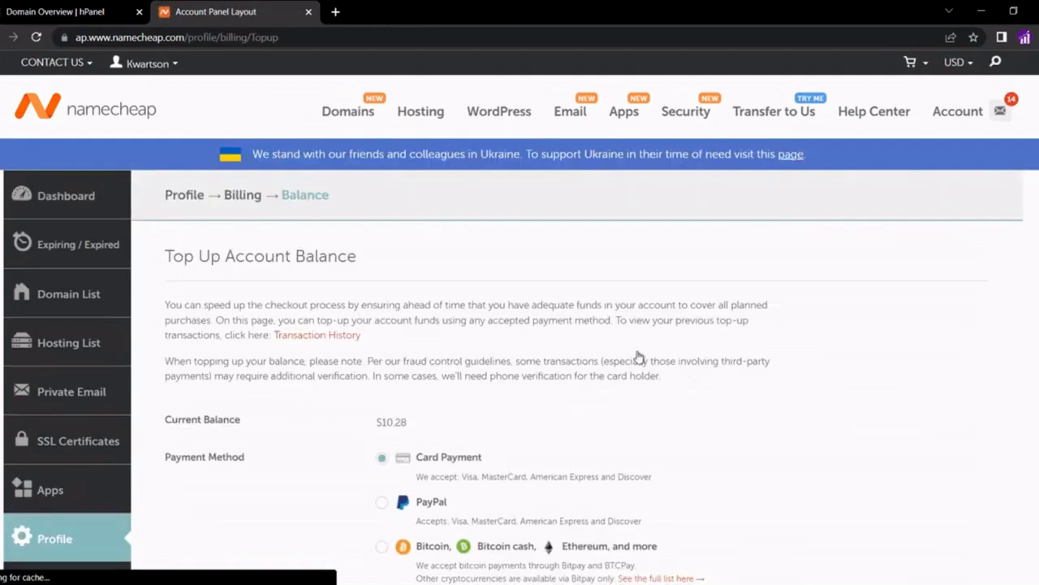
scroll(496, 306, "down", 1)
left_click(381, 476)
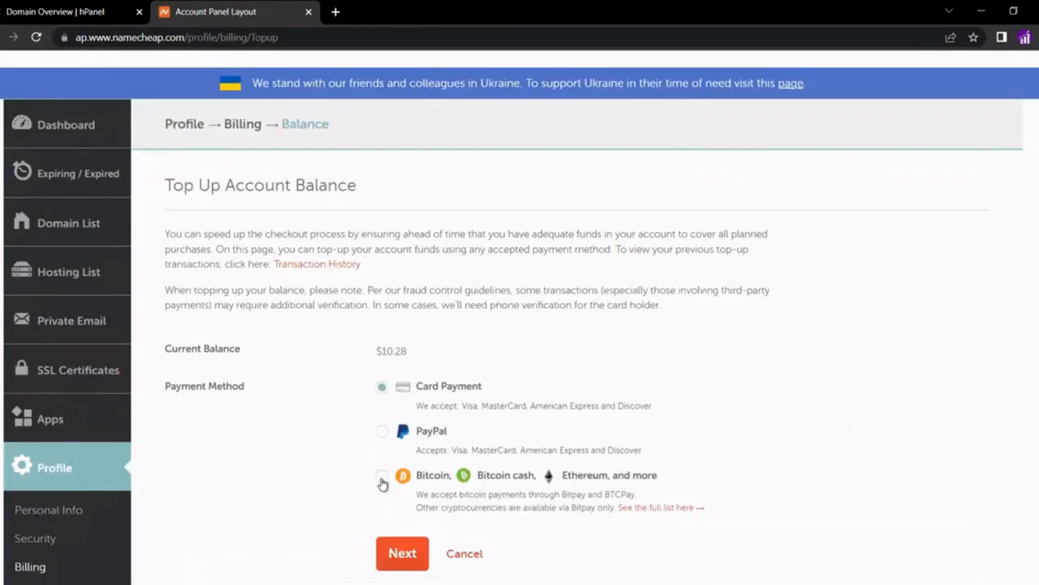
scroll(390, 454, "down", 2)
left_click(403, 411)
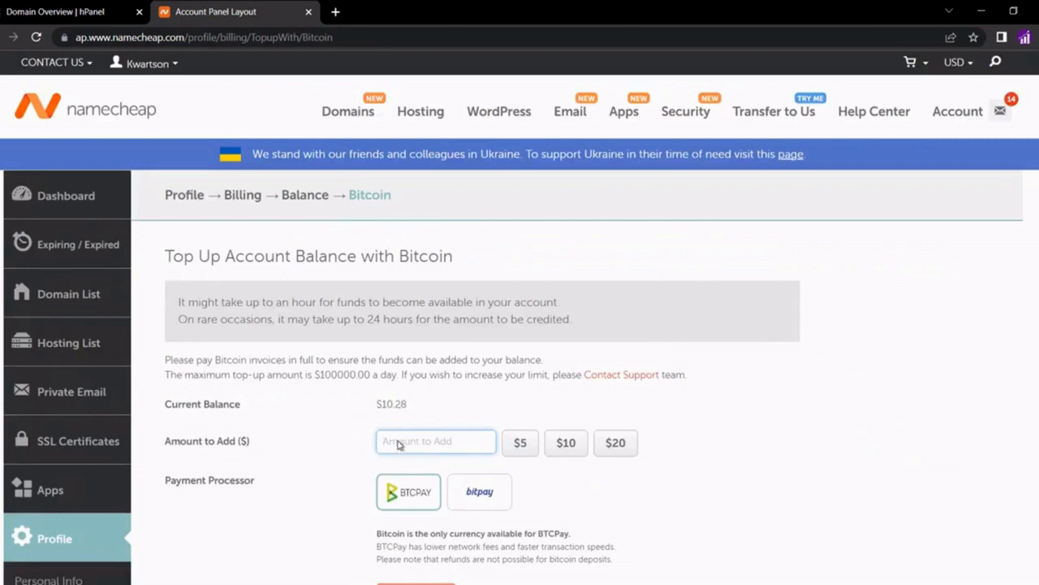
type("10")
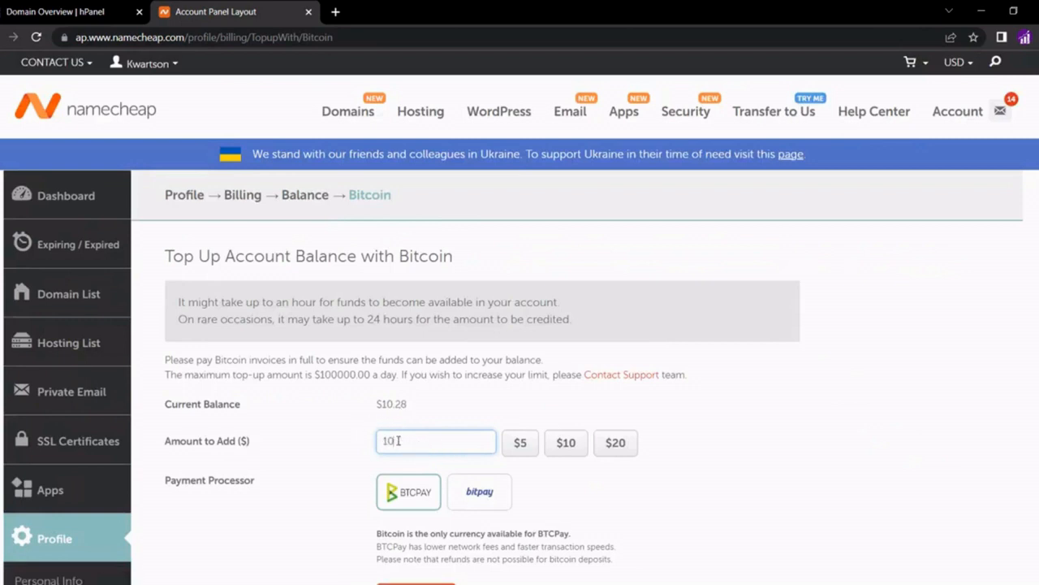
left_click(412, 505)
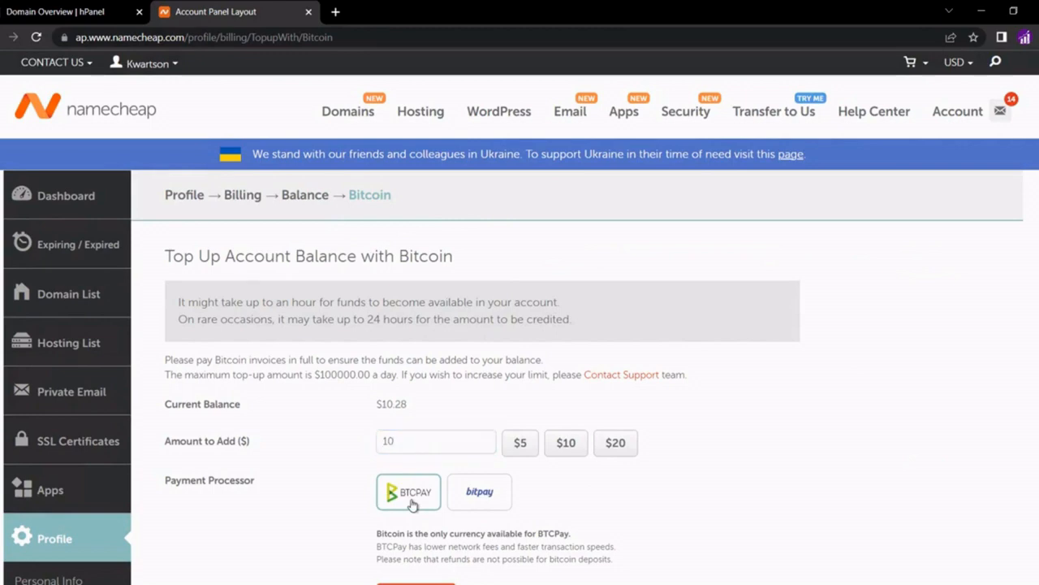
scroll(413, 504, "down", 1)
left_click(416, 528)
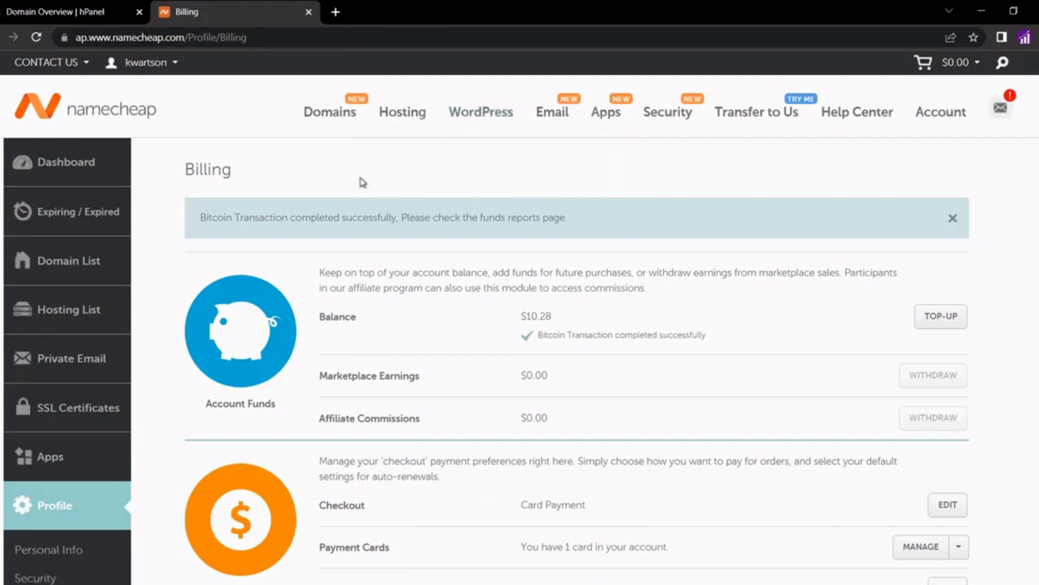
left_click(35, 38)
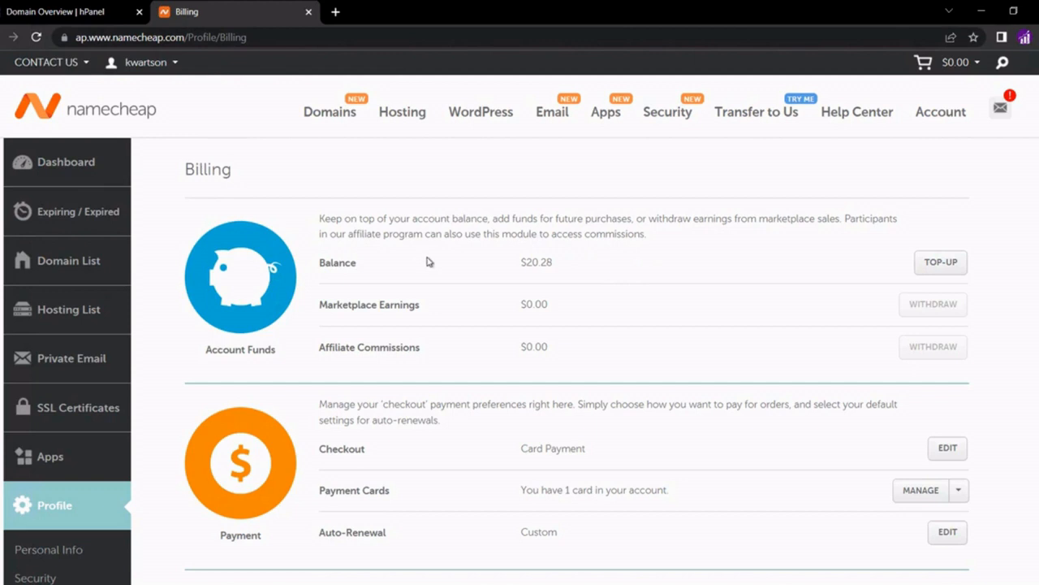
mouse_move(405, 120)
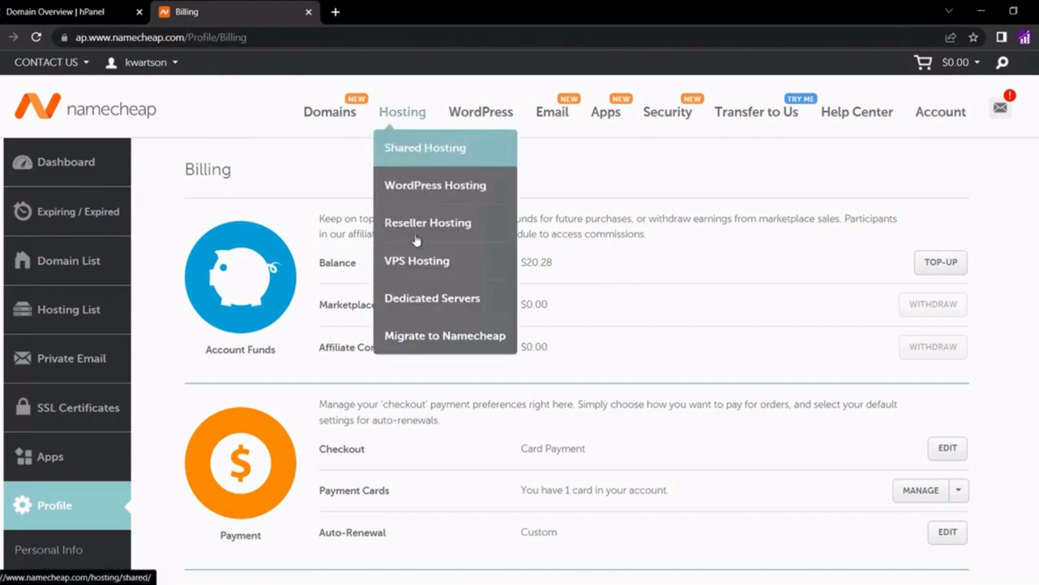
On the VPS Hosting page, switch to monthly pricing and start ordering the Pulsar plan
left_click(416, 261)
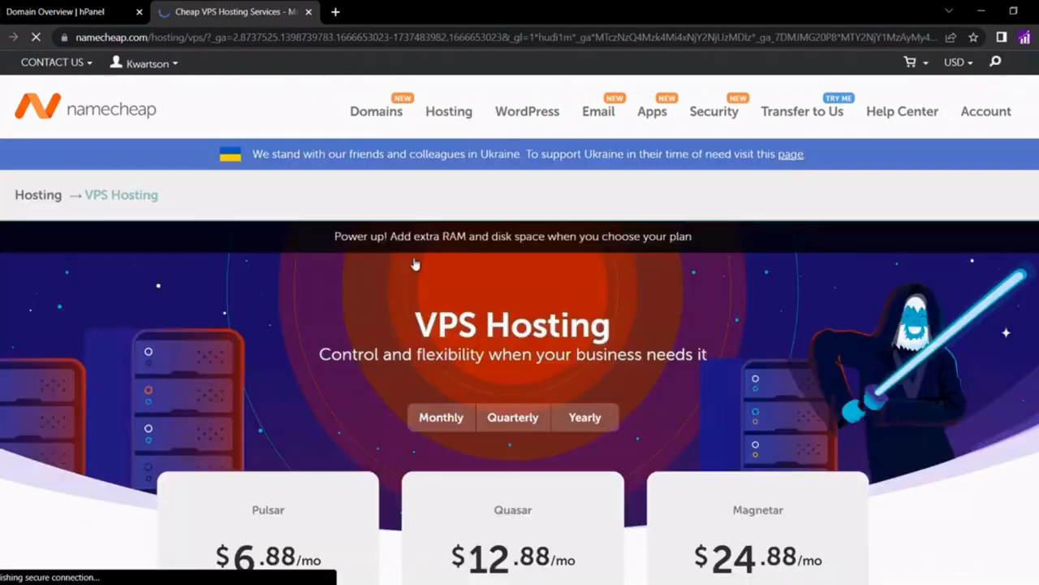
scroll(432, 349, "down", 1)
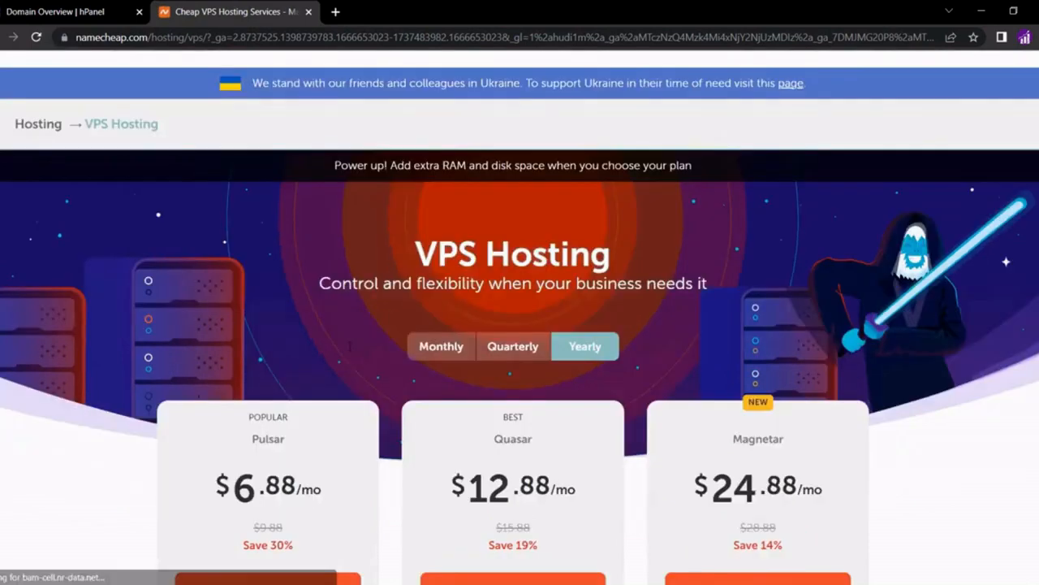
left_click(441, 346)
scroll(432, 351, "down", 3)
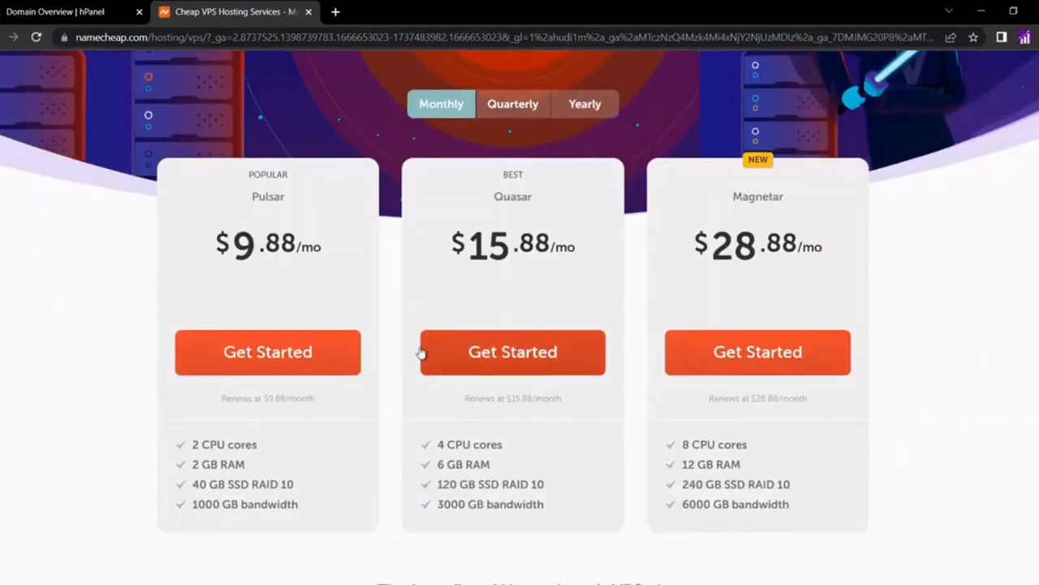
left_click(294, 357)
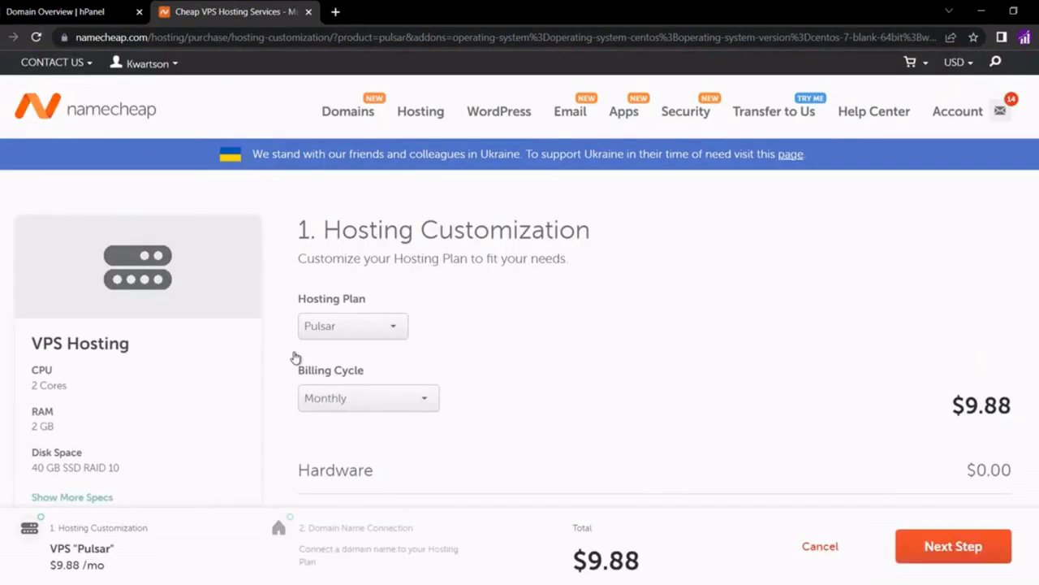
Add the cPanel Solo (1 account) web panel to the Pulsar order, bringing it to $19.76
scroll(475, 345, "down", 2)
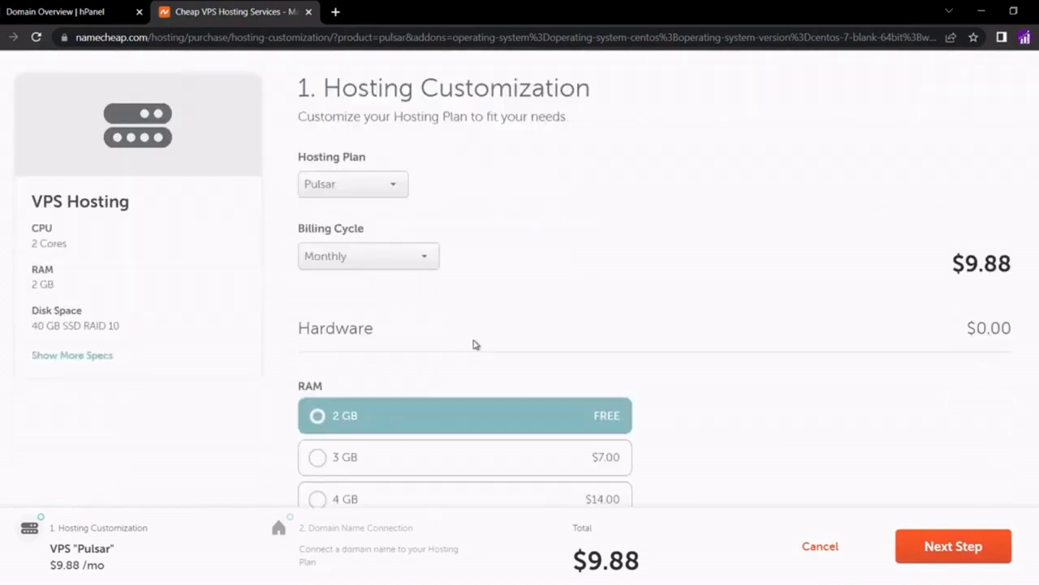
scroll(475, 344, "down", 2)
left_click(474, 344)
scroll(475, 345, "down", 2)
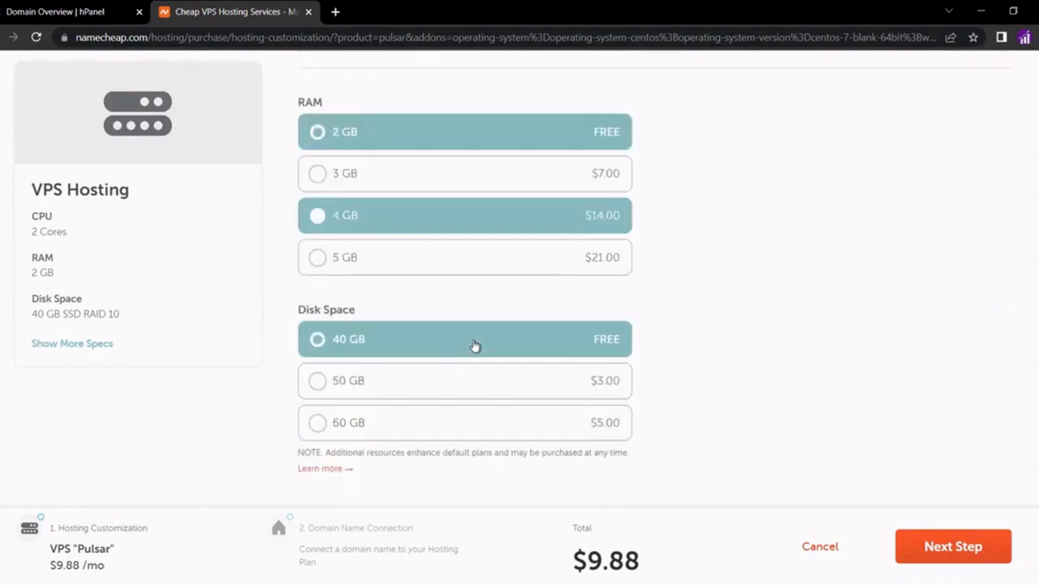
scroll(475, 346, "down", 3)
scroll(475, 345, "down", 1)
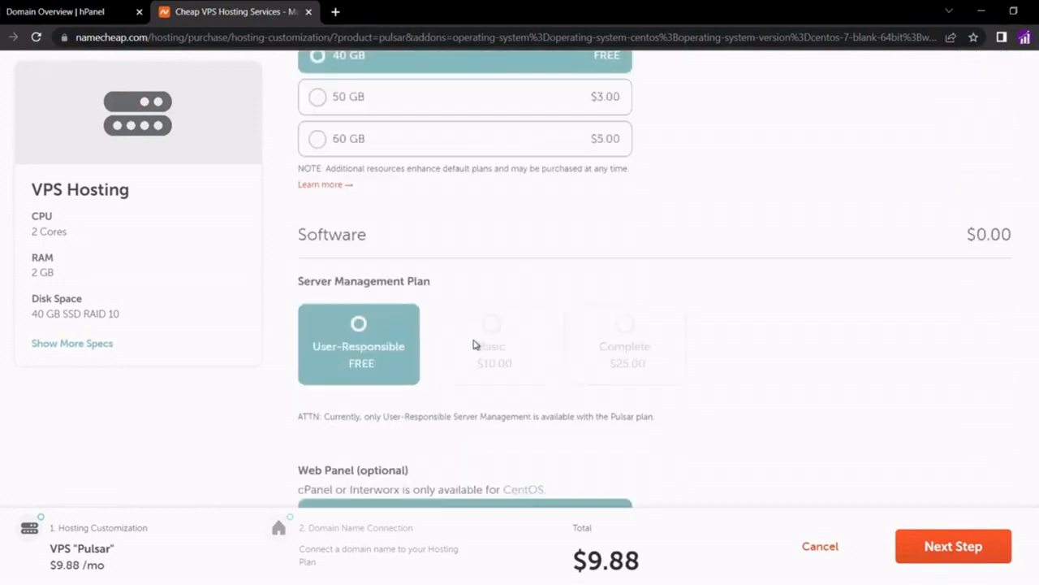
scroll(476, 345, "down", 3)
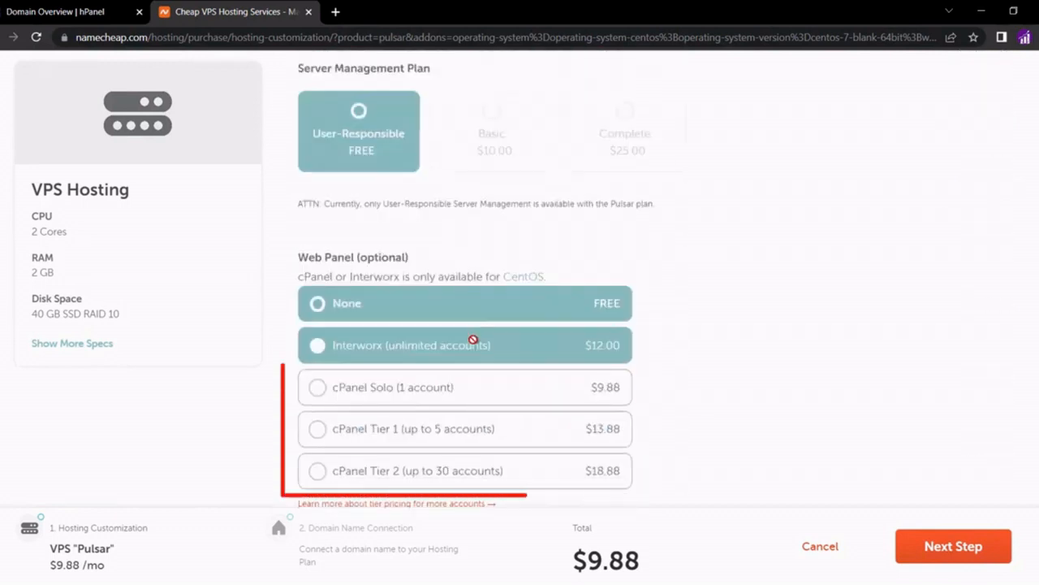
left_click(477, 387)
scroll(478, 387, "down", 2)
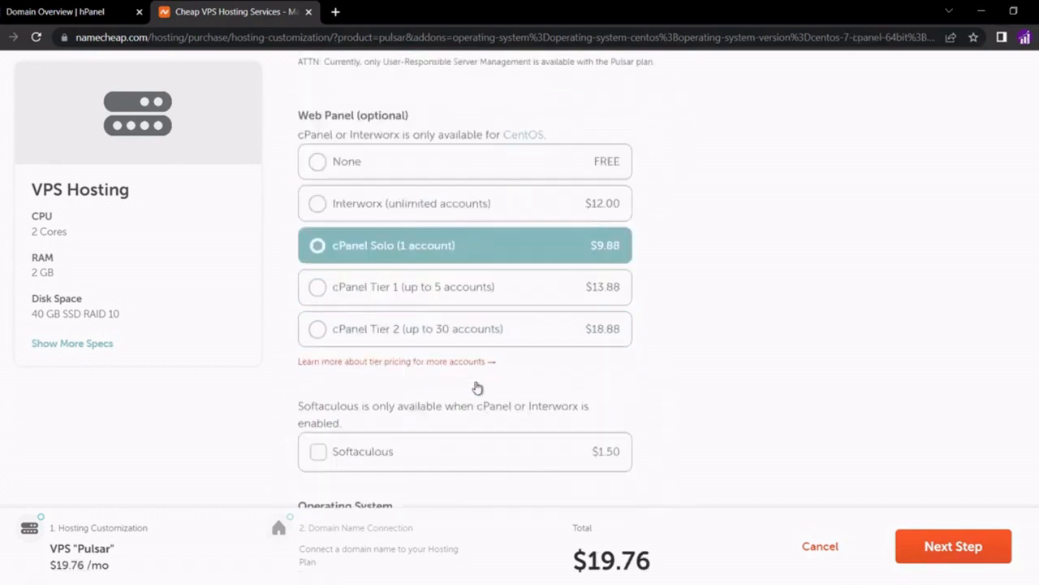
scroll(477, 388, "down", 1)
left_click(478, 388)
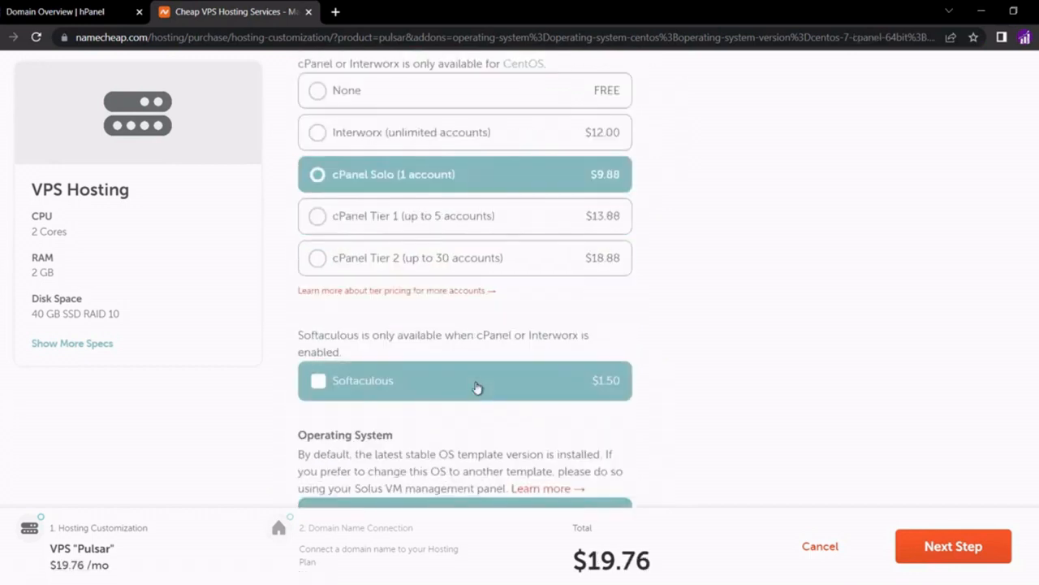
scroll(477, 388, "down", 2)
scroll(478, 387, "down", 2)
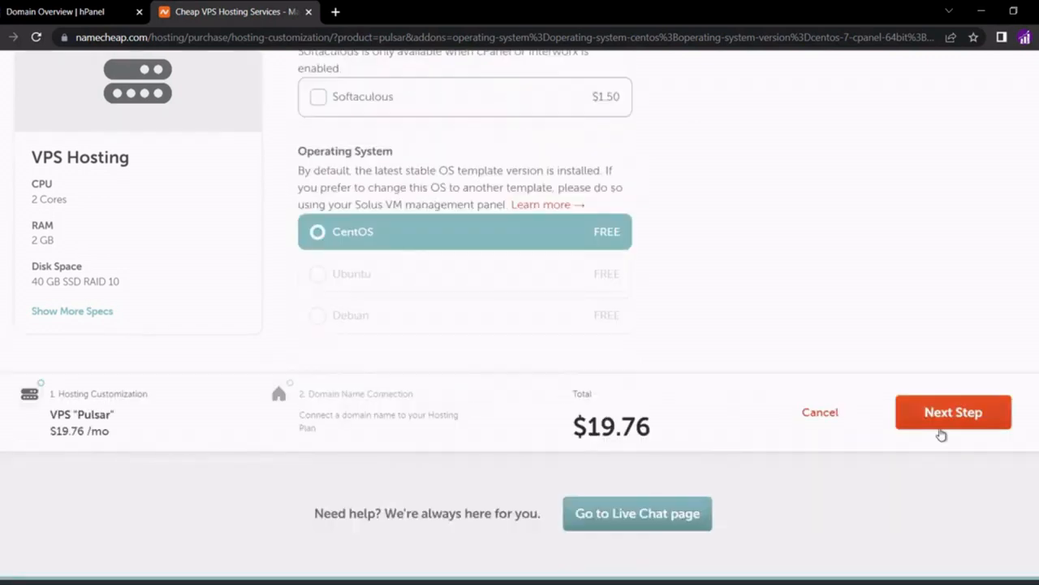
left_click(941, 431)
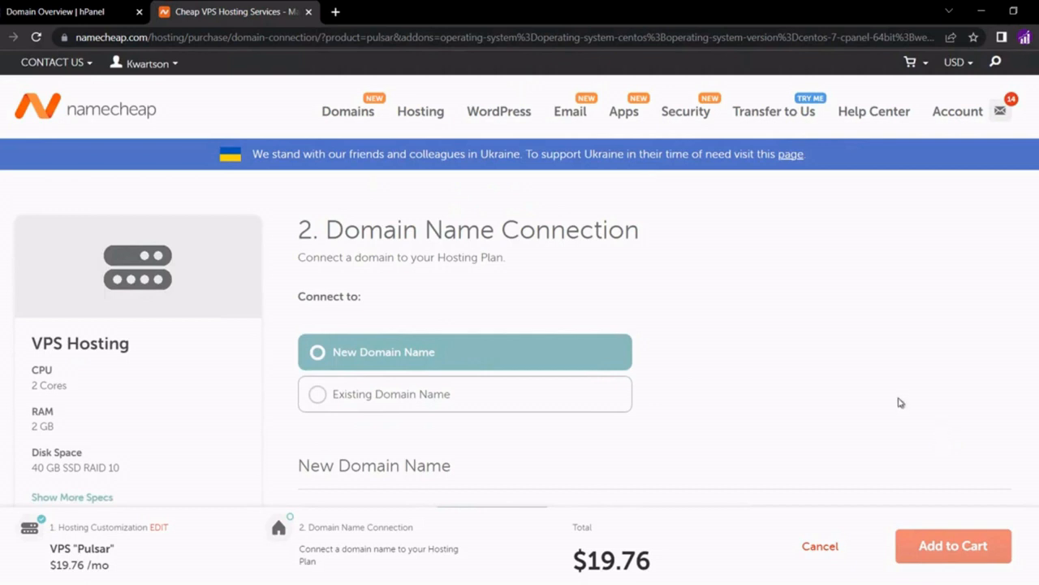
Choose Existing Domain Name and then Your Third-Party Domain Name for the VPS order
scroll(782, 330, "down", 1)
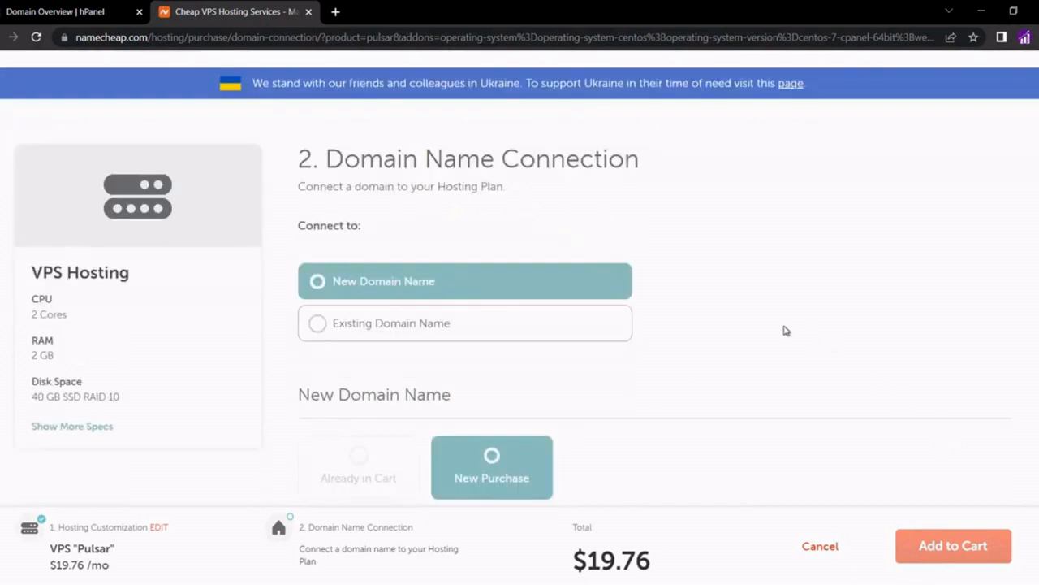
left_click(441, 323)
scroll(438, 322, "down", 1)
scroll(439, 322, "down", 1)
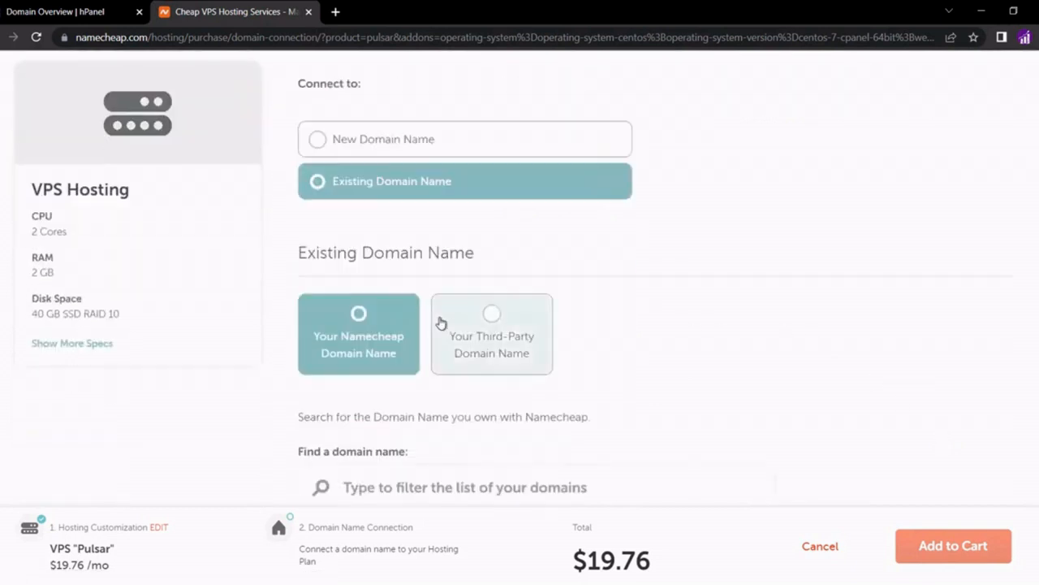
left_click(490, 333)
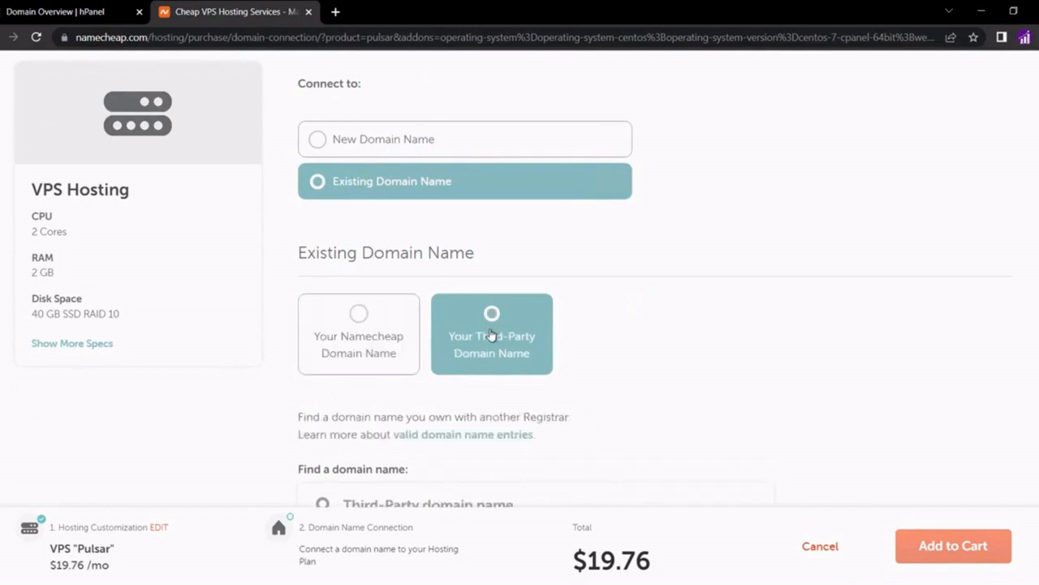
scroll(490, 333, "down", 1)
scroll(426, 434, "down", 1)
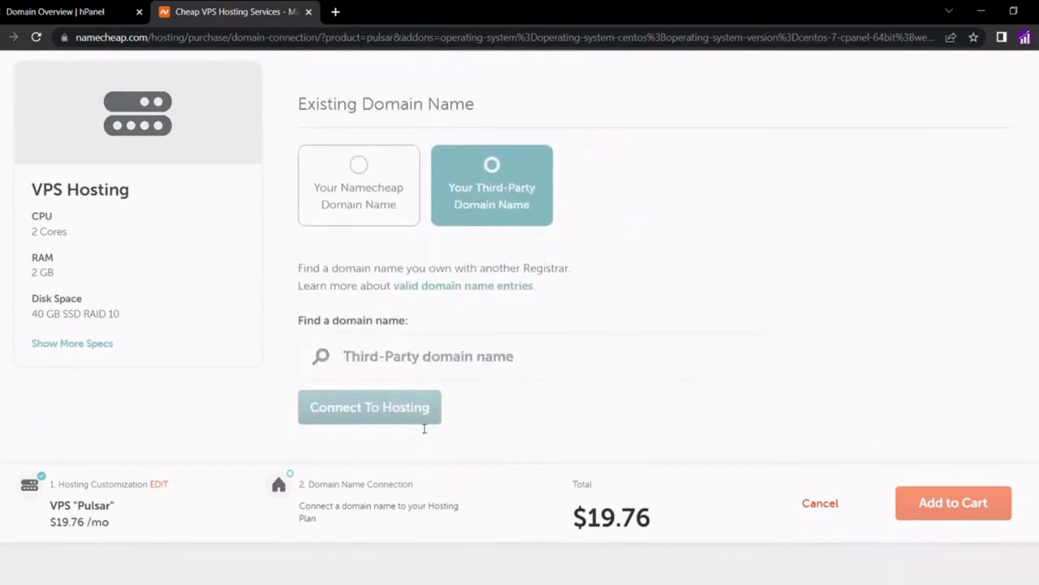
Copy frankssmtp.com from hPanel, connect it to the hosting plan, and add the order to the cart
left_click(65, 13)
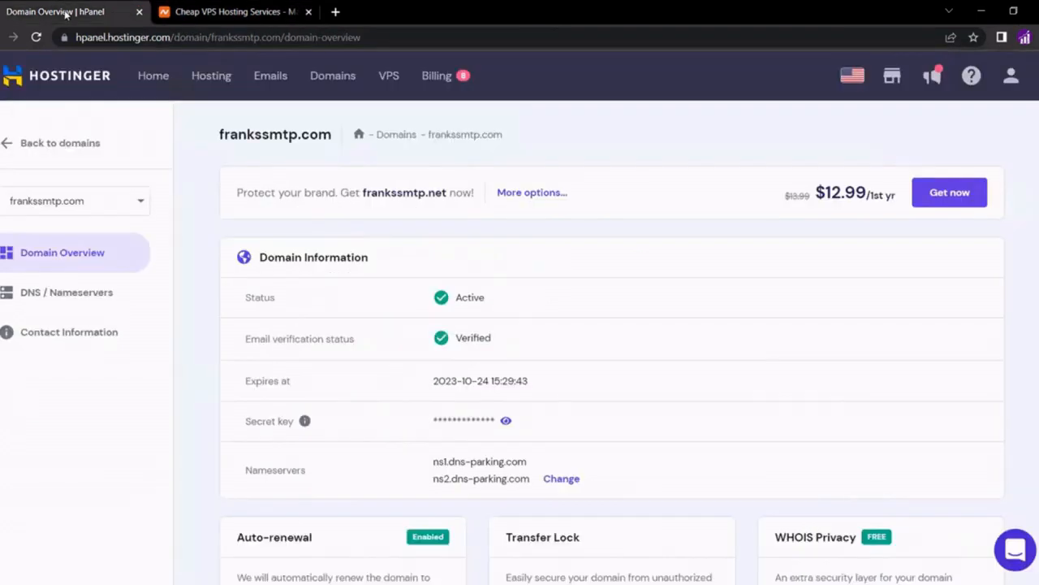
double_click(234, 132)
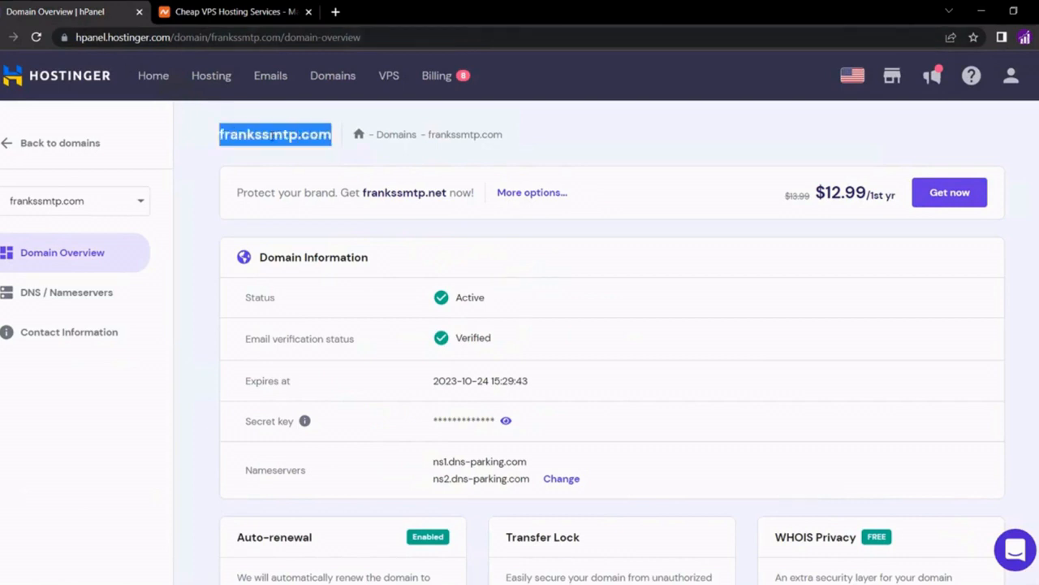
right_click(272, 136)
left_click(294, 148)
left_click(244, 11)
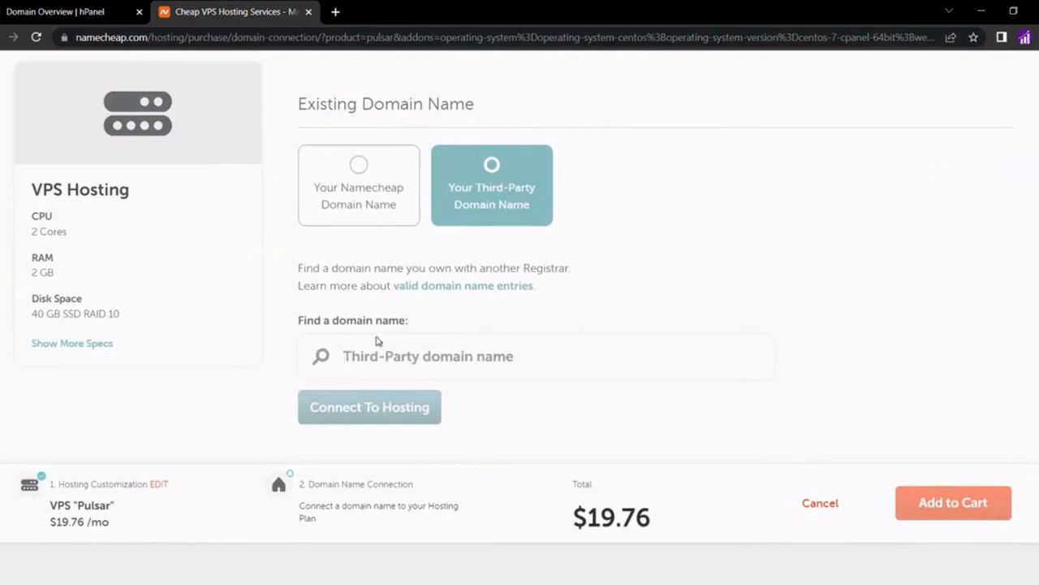
right_click(359, 364)
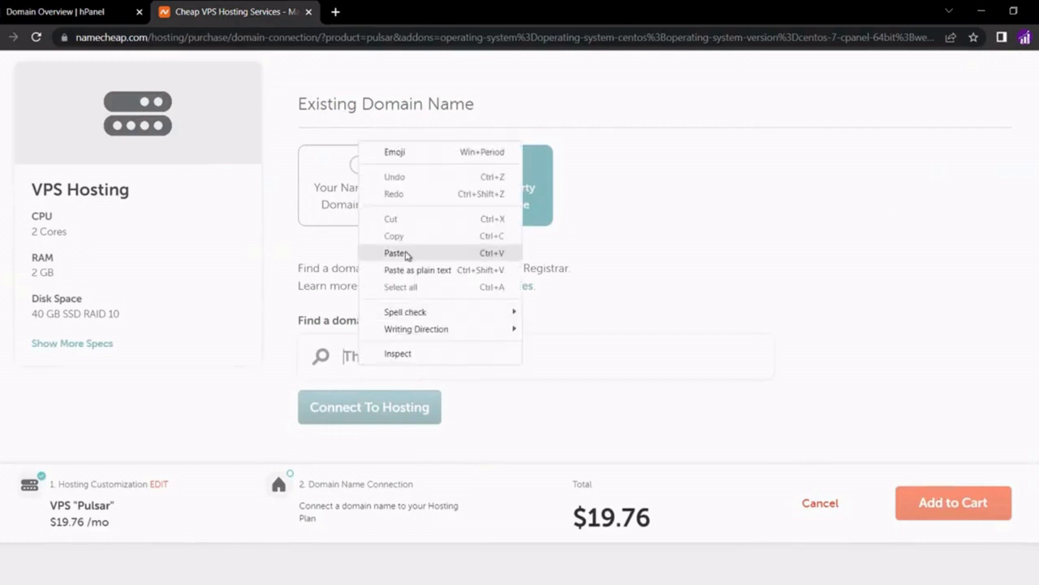
left_click(407, 256)
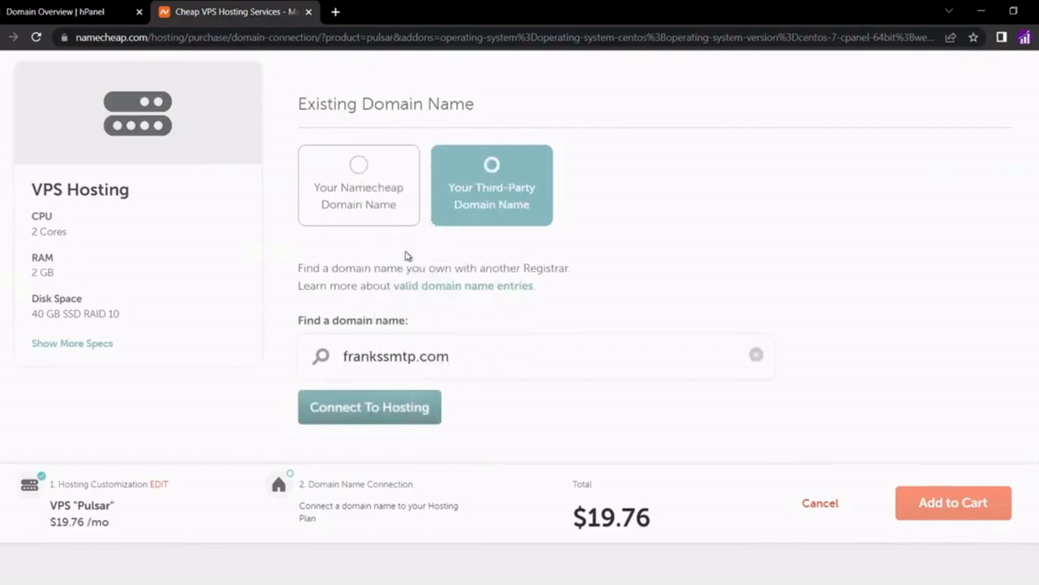
left_click(362, 422)
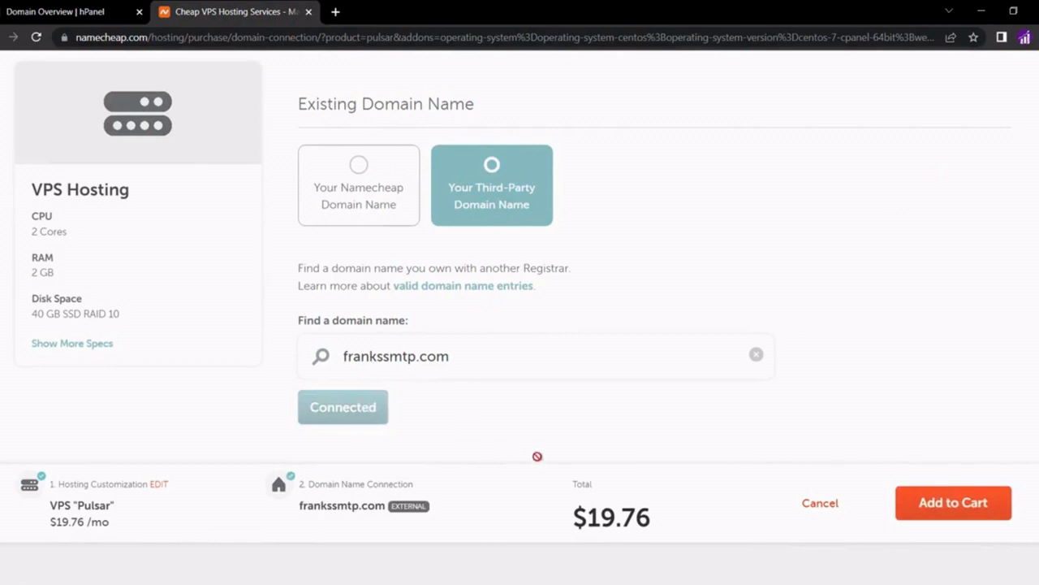
left_click(925, 505)
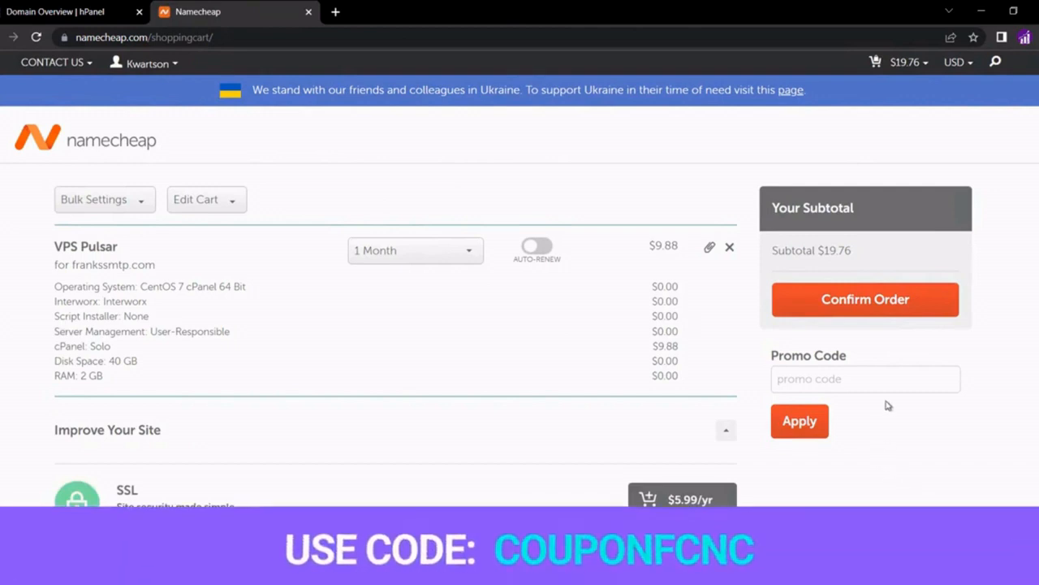
Apply promo code couponfcnc for 20% off the order
left_click(843, 381)
type("cou")
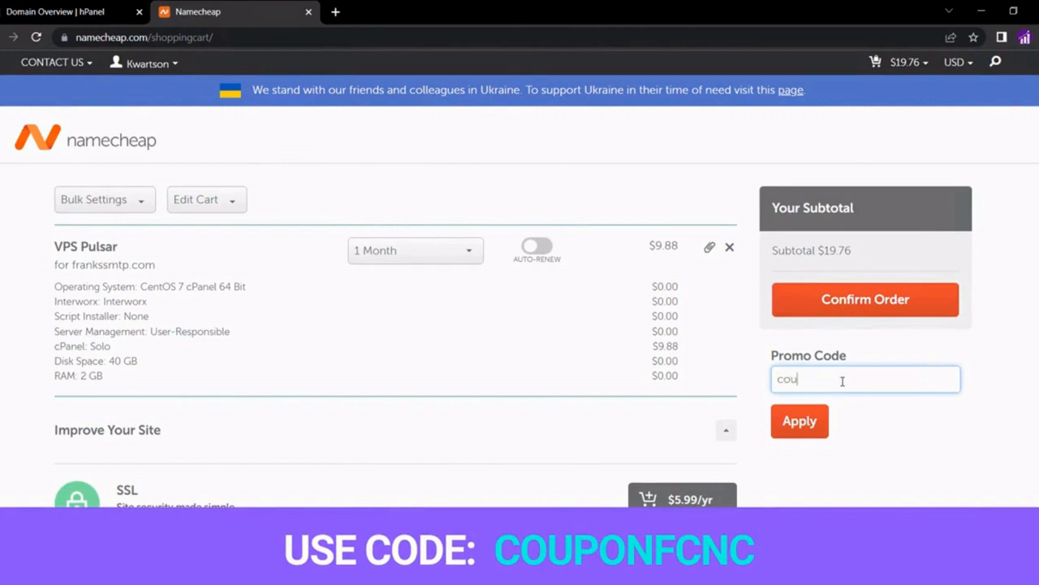
type("ponfcnc")
left_click(803, 419)
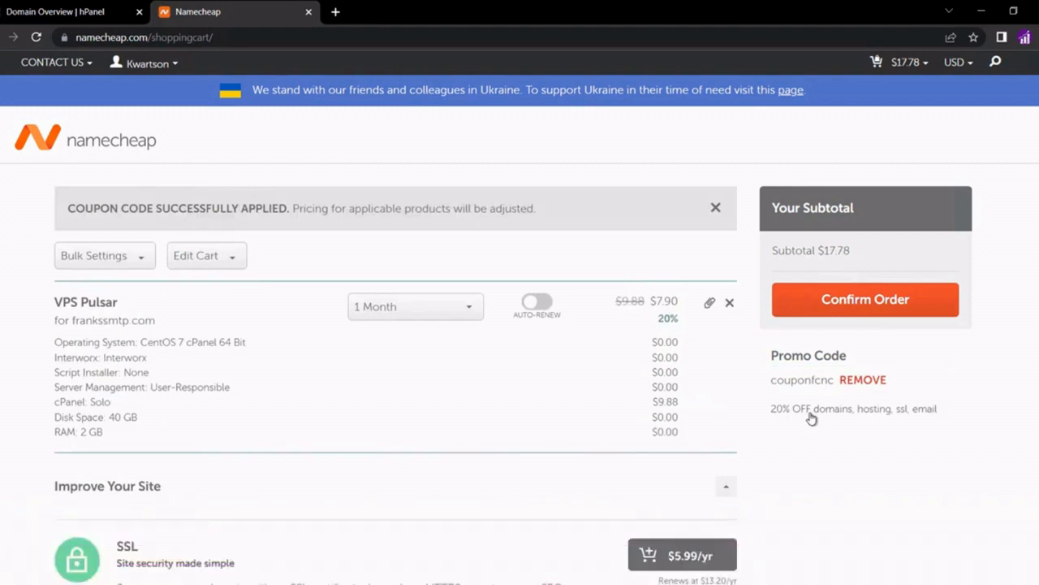
Check out paying from Account Funds, accept the Terms of Service, and pay $17.78
left_click(856, 297)
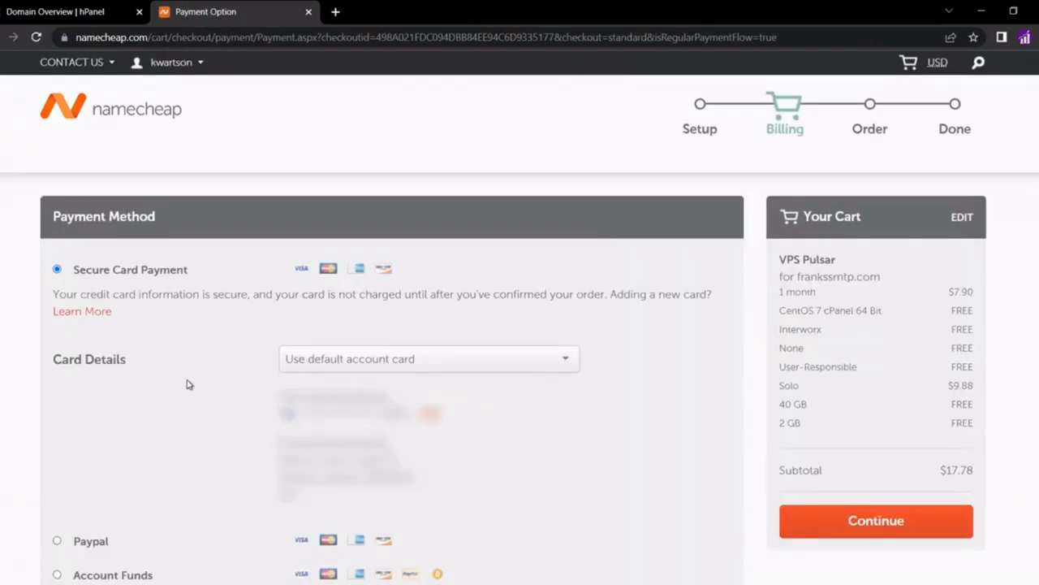
scroll(187, 384, "down", 2)
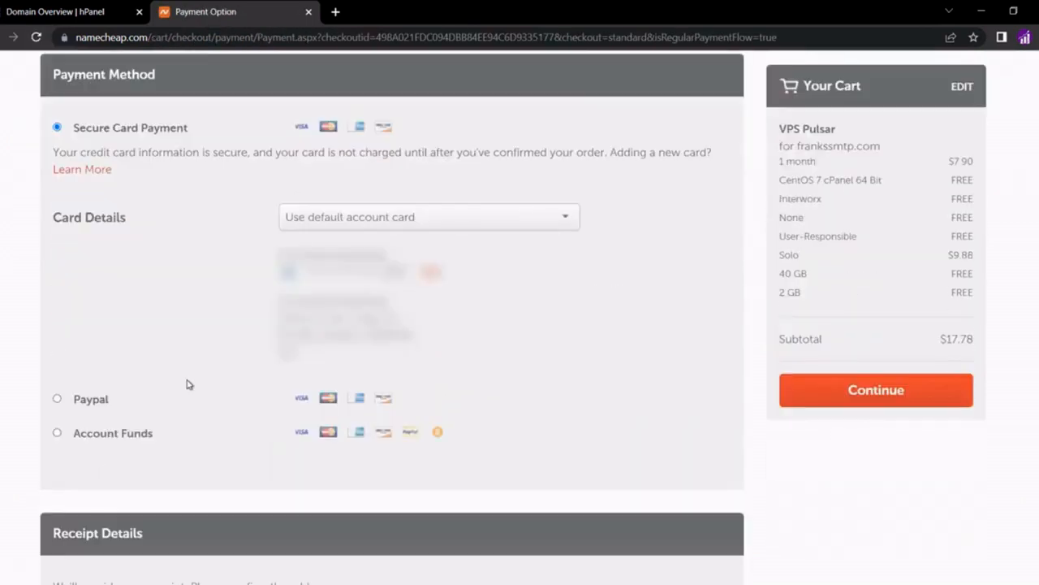
left_click(57, 434)
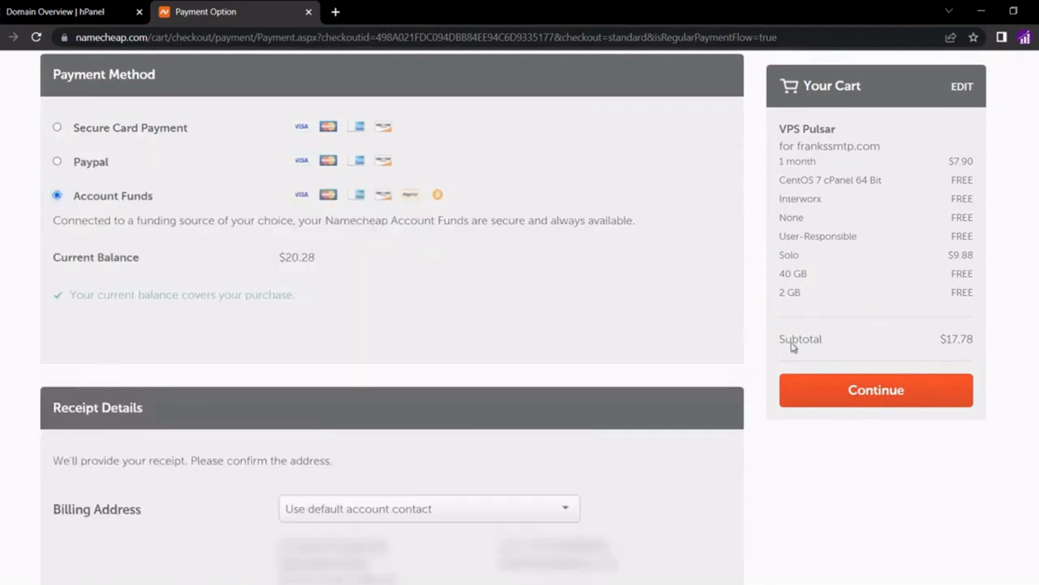
left_click(842, 387)
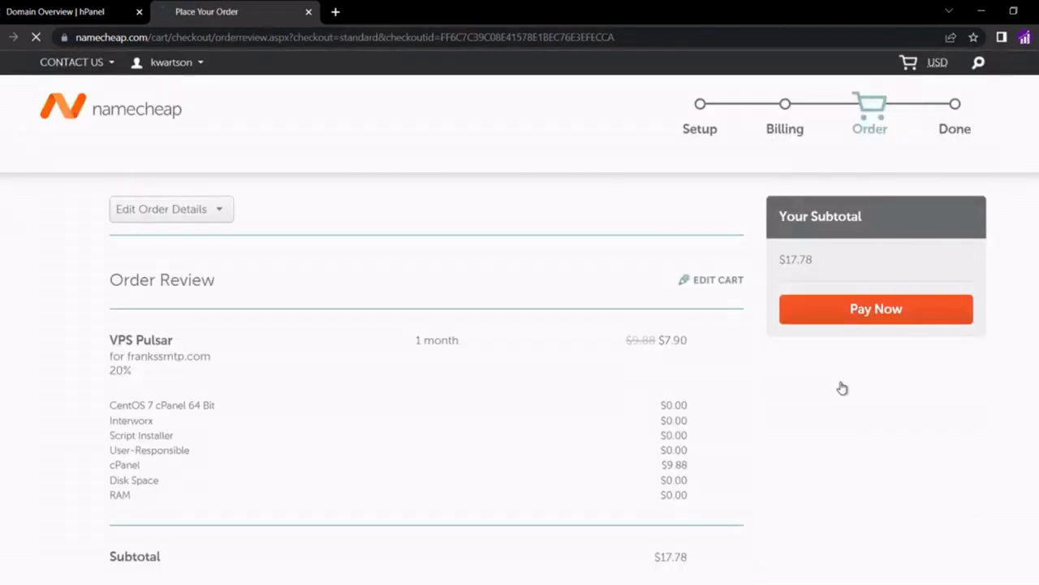
left_click(908, 310)
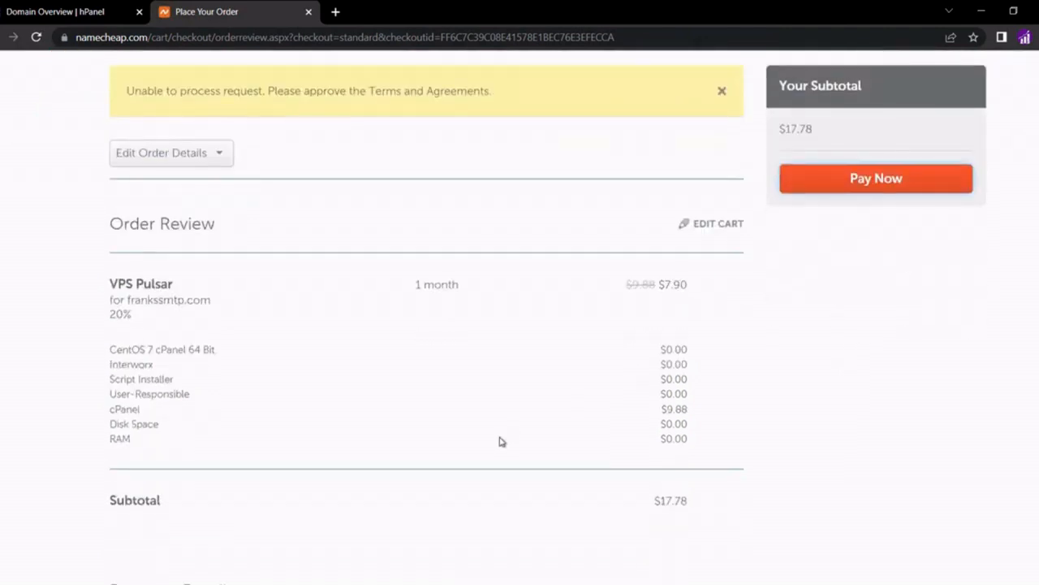
scroll(500, 441, "down", 1)
scroll(500, 439, "down", 3)
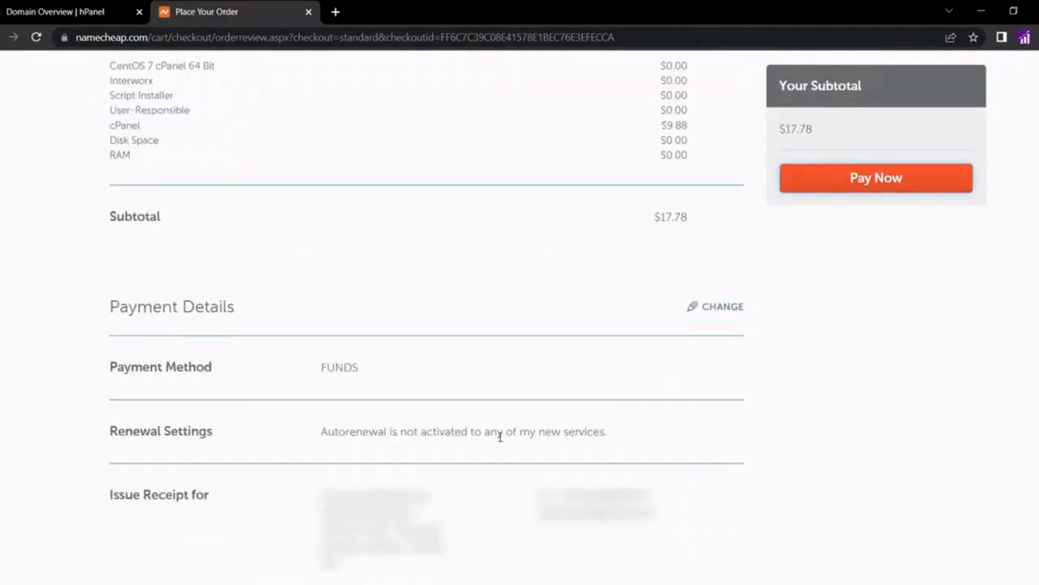
scroll(500, 437, "down", 5)
left_click(115, 325)
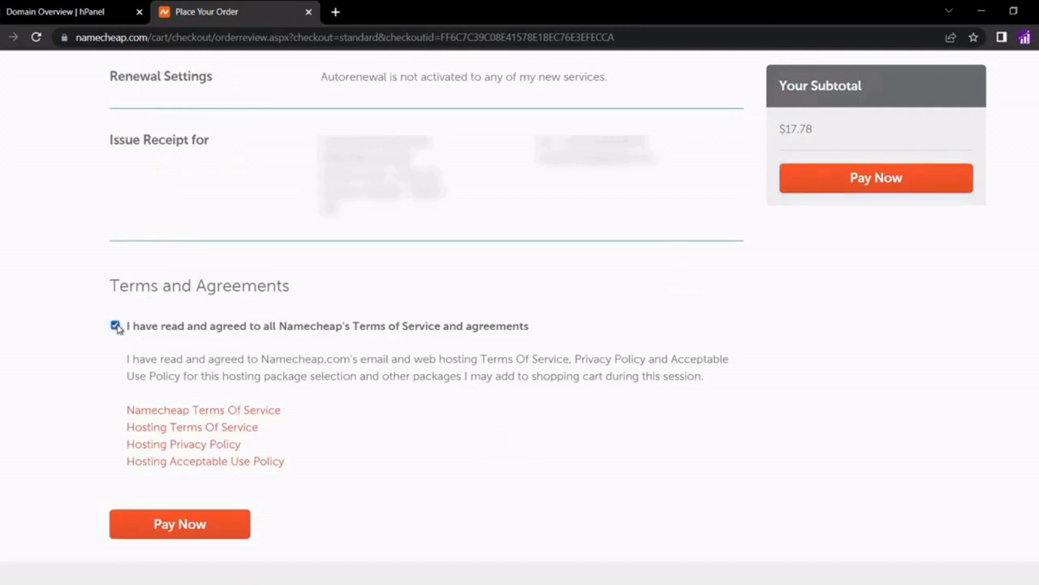
left_click(180, 525)
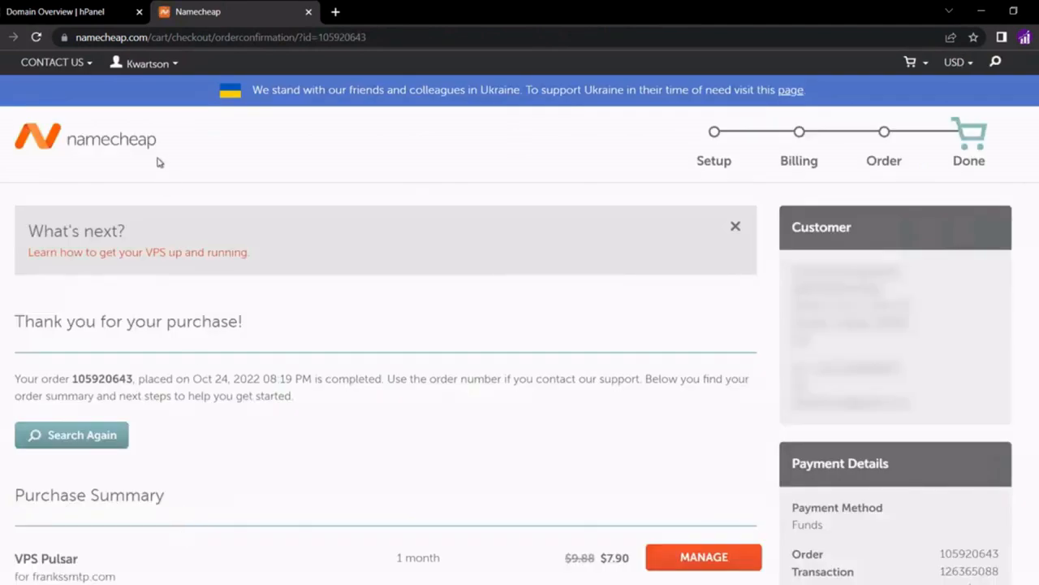
From the Dashboard, open Hosting List and reload until the frankssmtp.com VPS Pulsar subscription appears
mouse_move(159, 65)
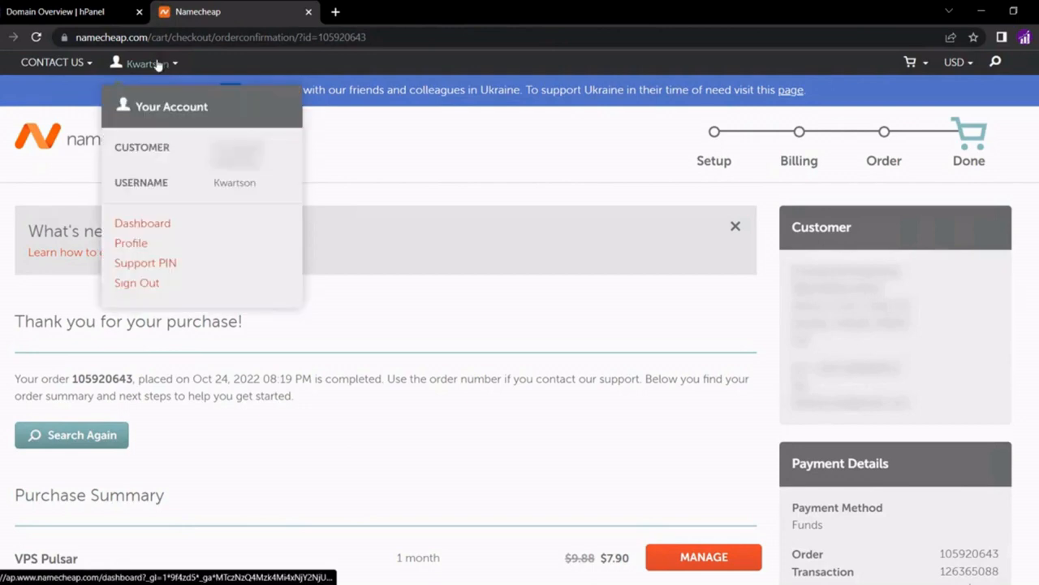
left_click(143, 227)
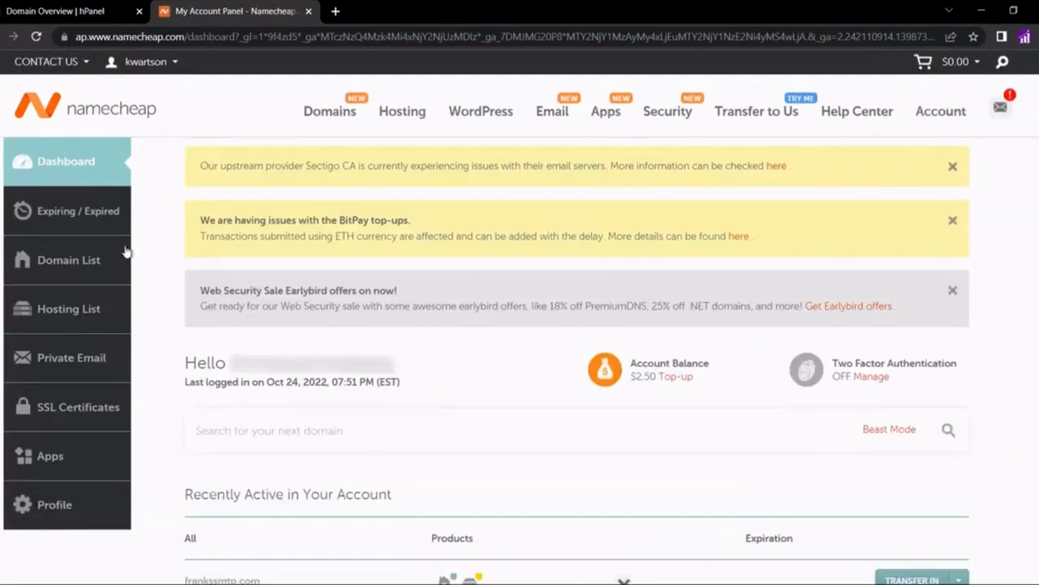
left_click(74, 323)
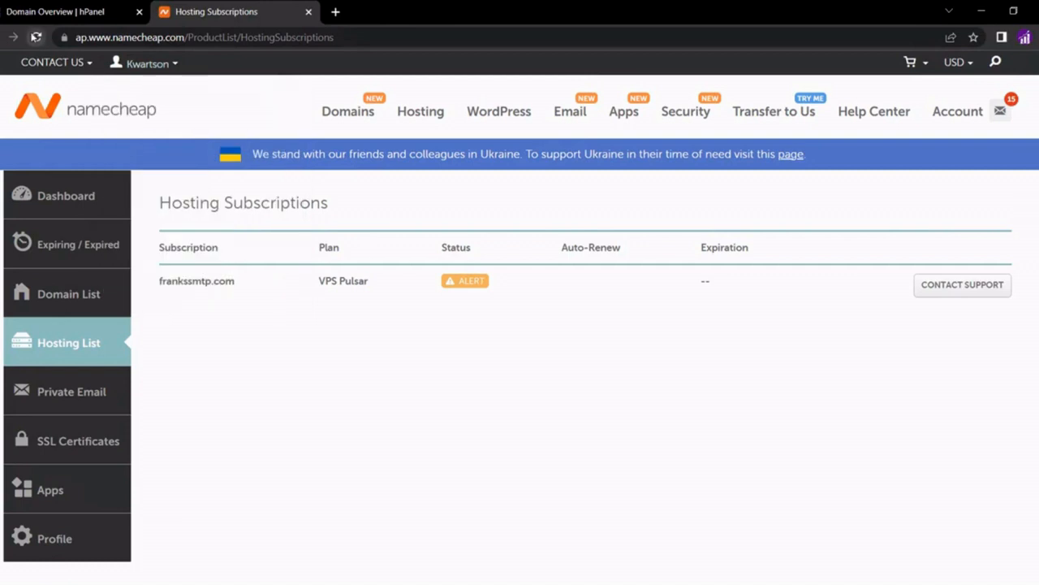
left_click(34, 38)
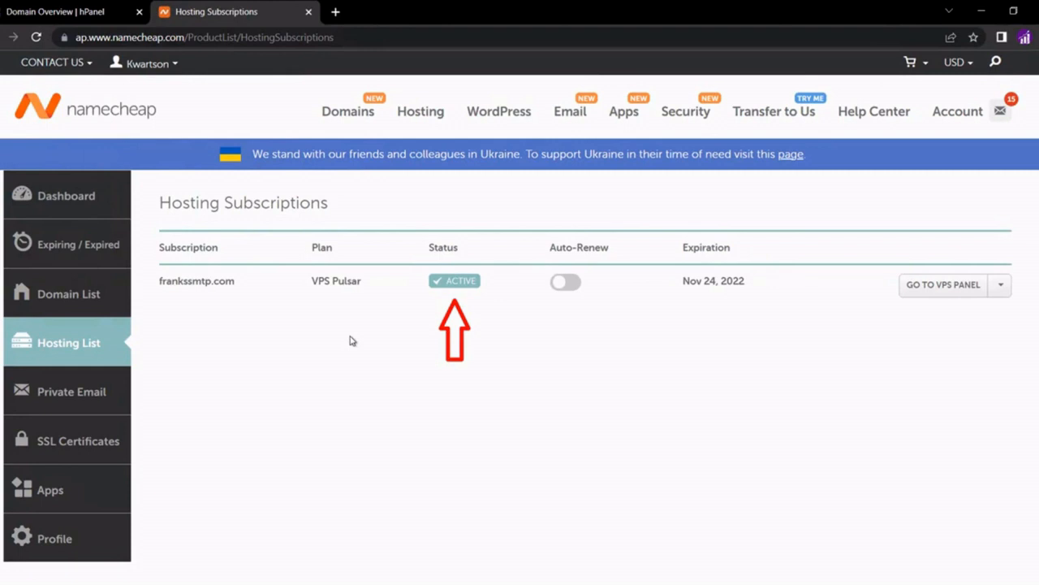
In Gmail, open 'Your Virtual server access details' and review the cPanel/WHM port 2087 and nameserver details
left_click(338, 14)
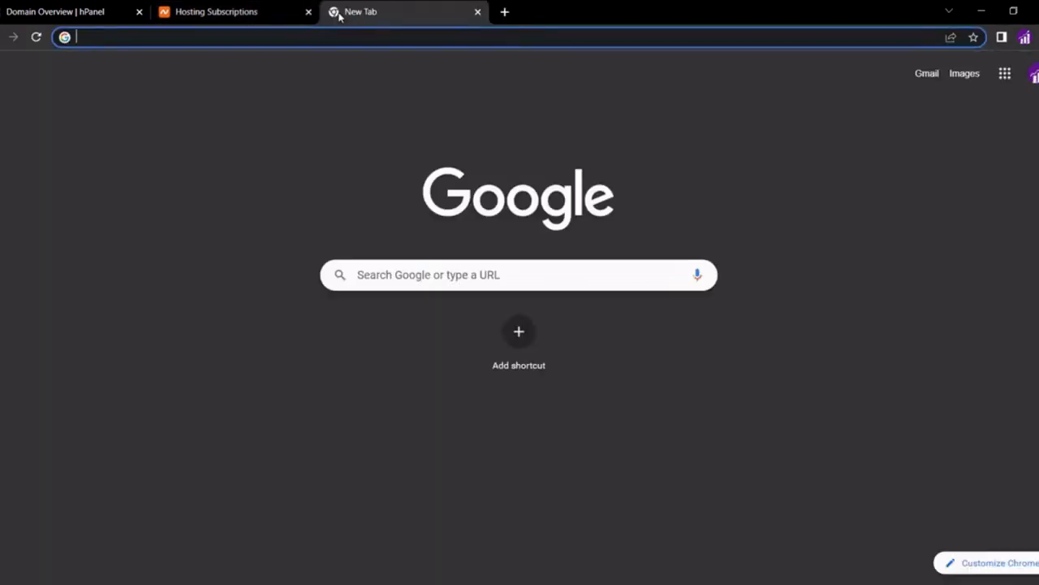
left_click(924, 75)
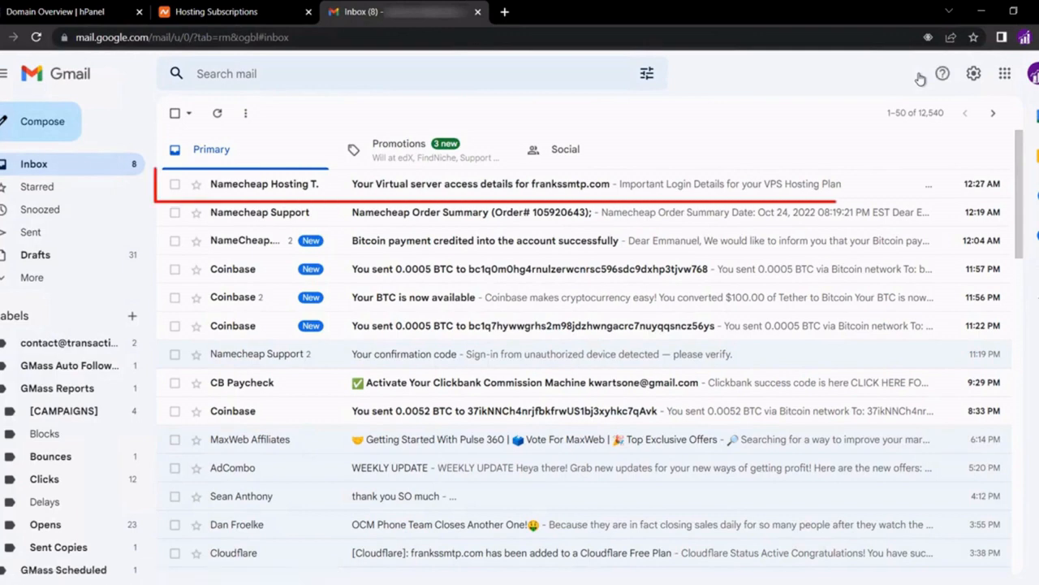
left_click(459, 188)
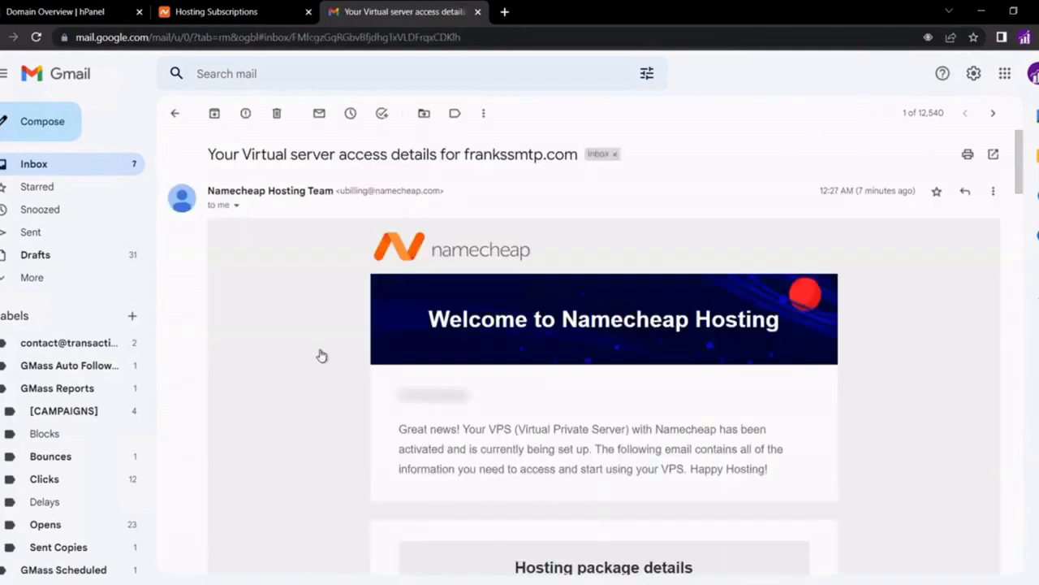
scroll(322, 355, "down", 1)
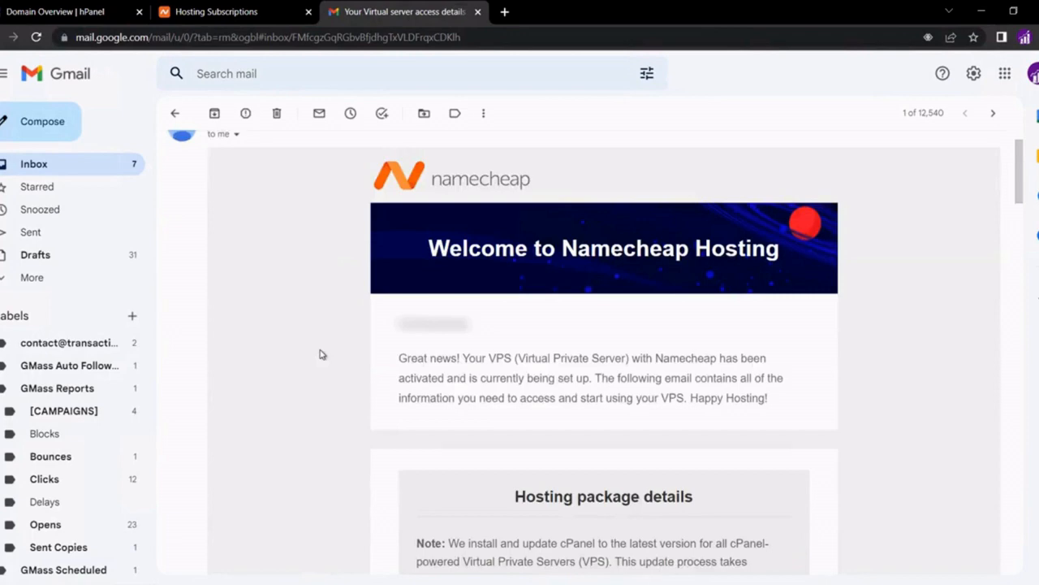
scroll(322, 355, "down", 1)
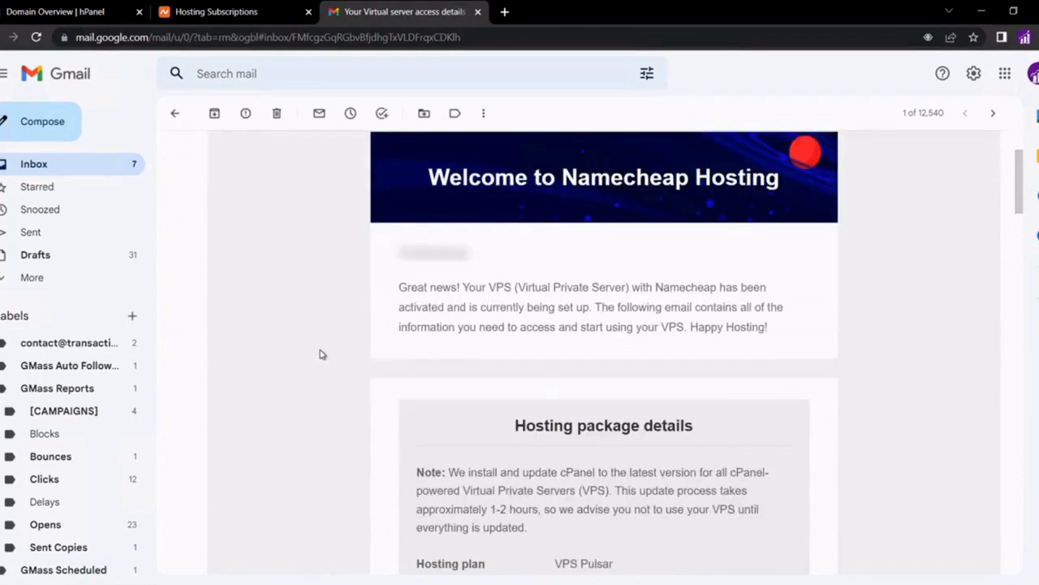
scroll(322, 355, "down", 3)
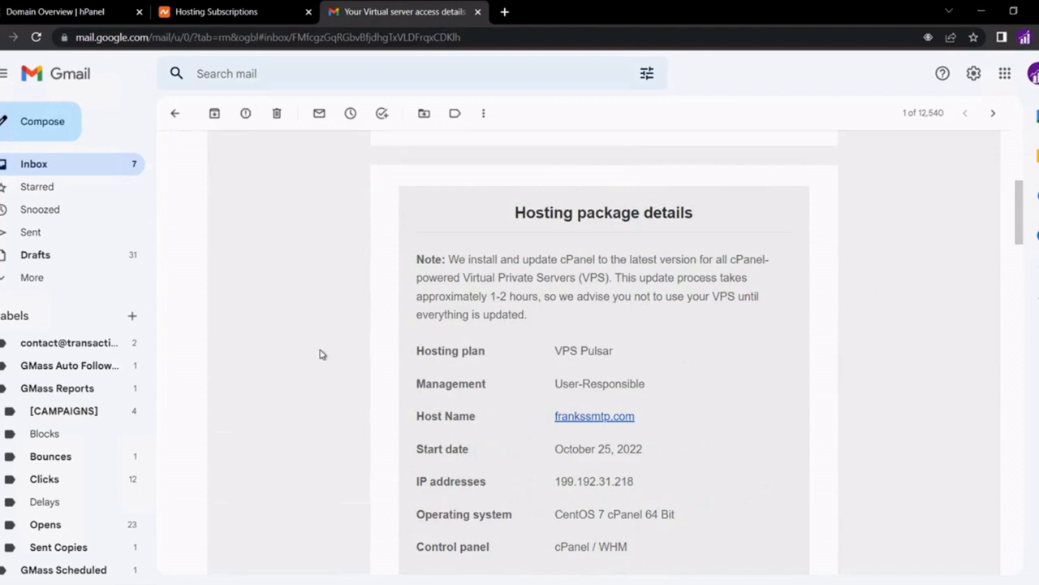
scroll(321, 355, "down", 2)
scroll(321, 355, "down", 3)
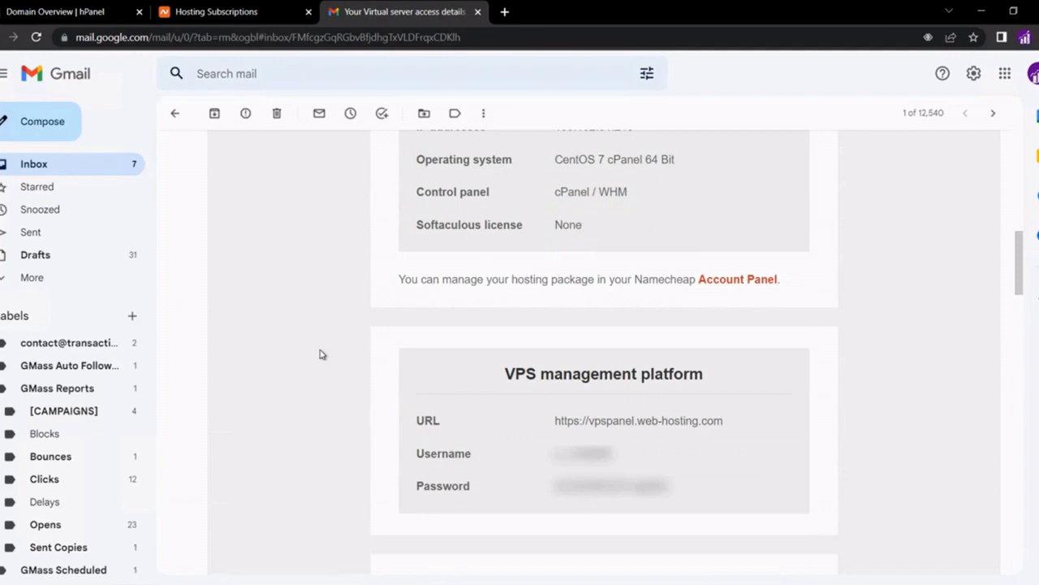
scroll(321, 355, "down", 4)
scroll(321, 355, "down", 2)
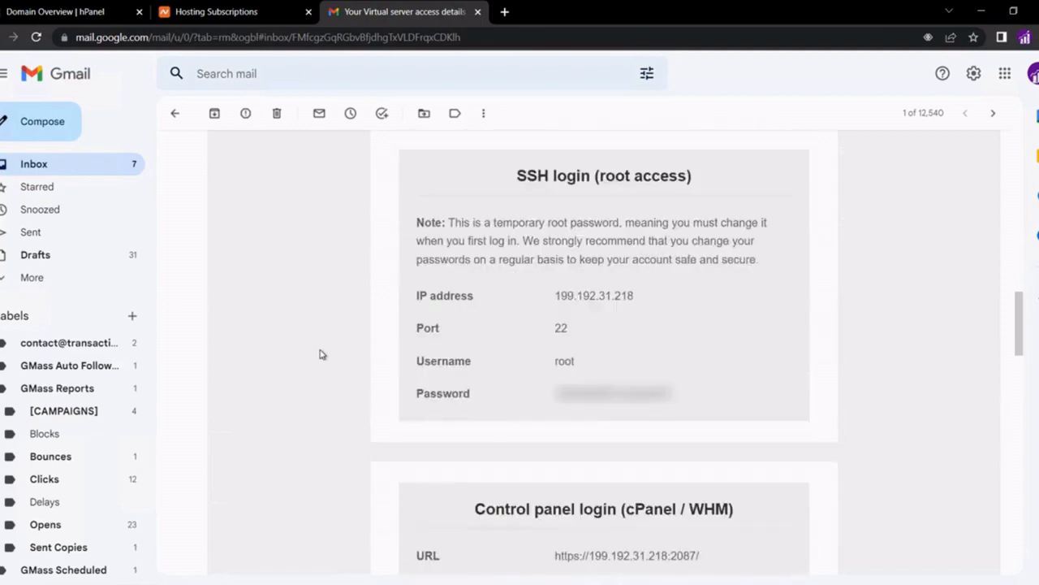
scroll(321, 354, "down", 5)
scroll(322, 355, "up", 1)
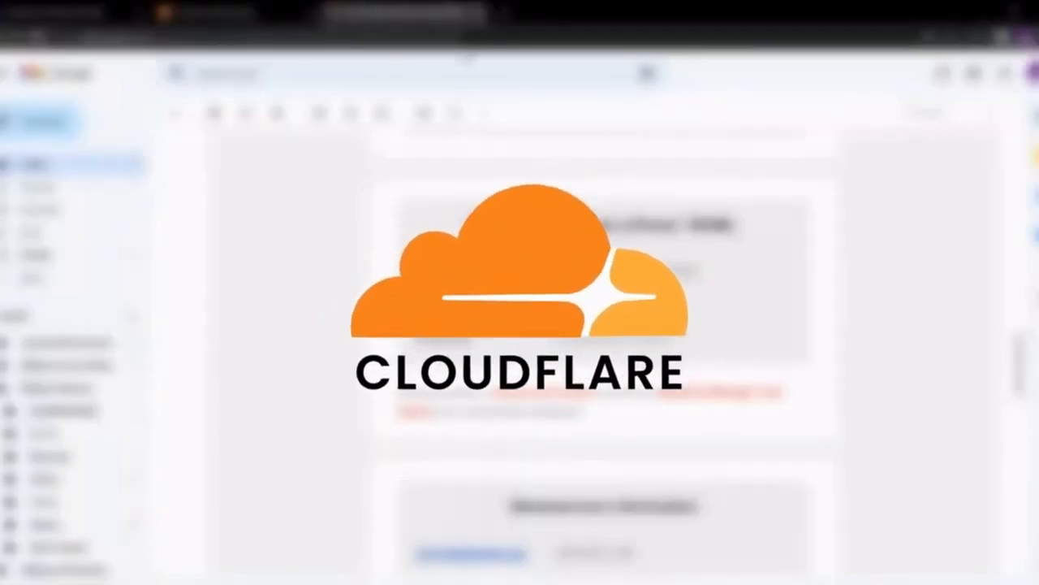
Load cloudflare.com in a new tab and sign in with the account e-mail and password
left_click(501, 11)
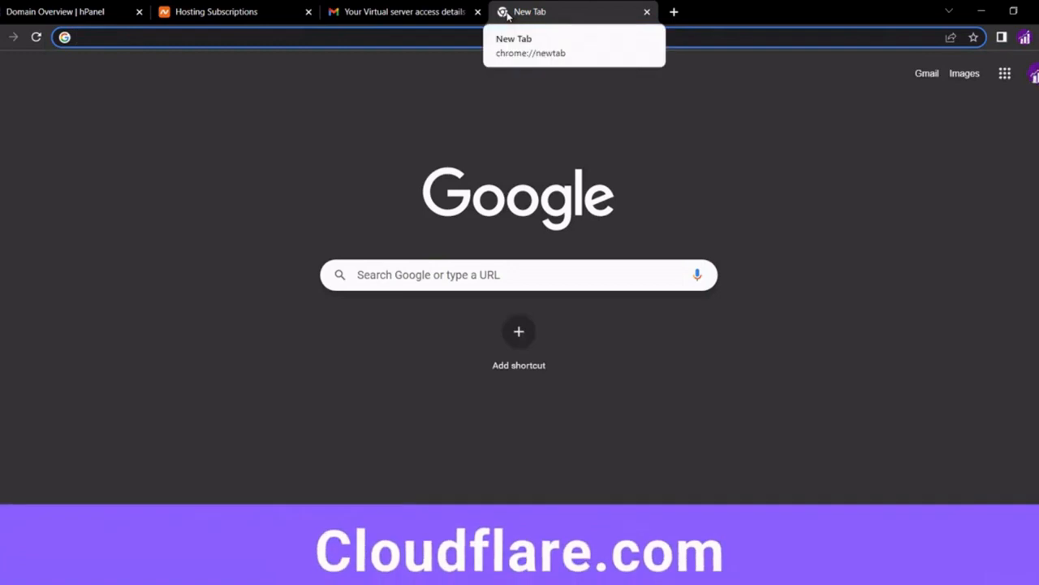
type("cloud")
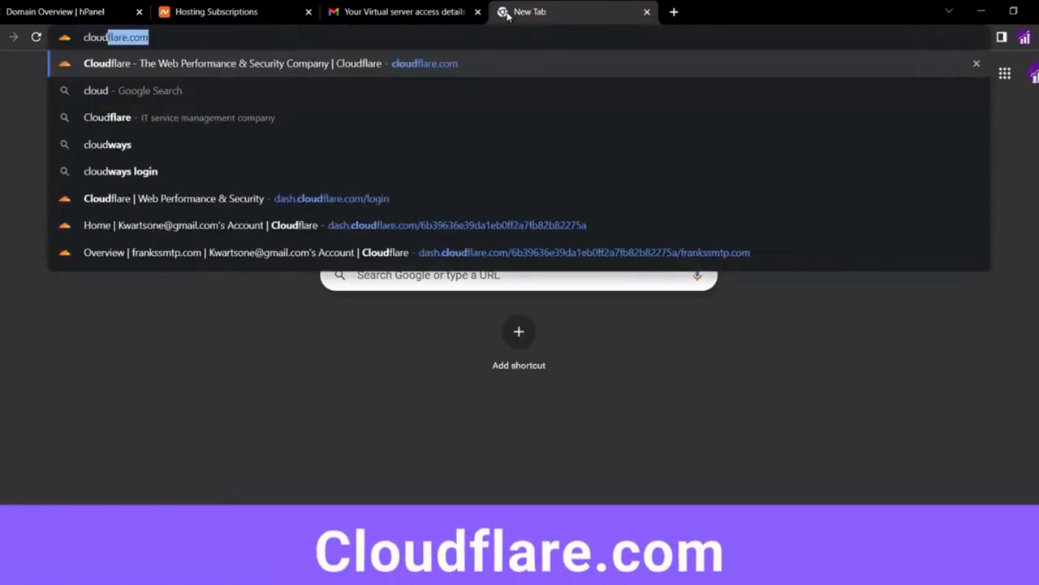
key("Return")
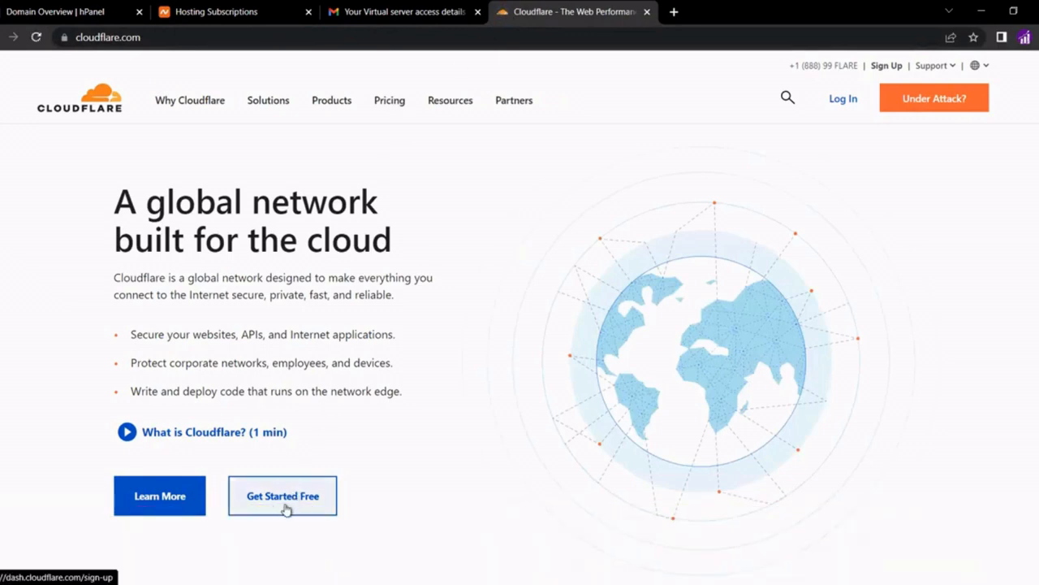
left_click(848, 101)
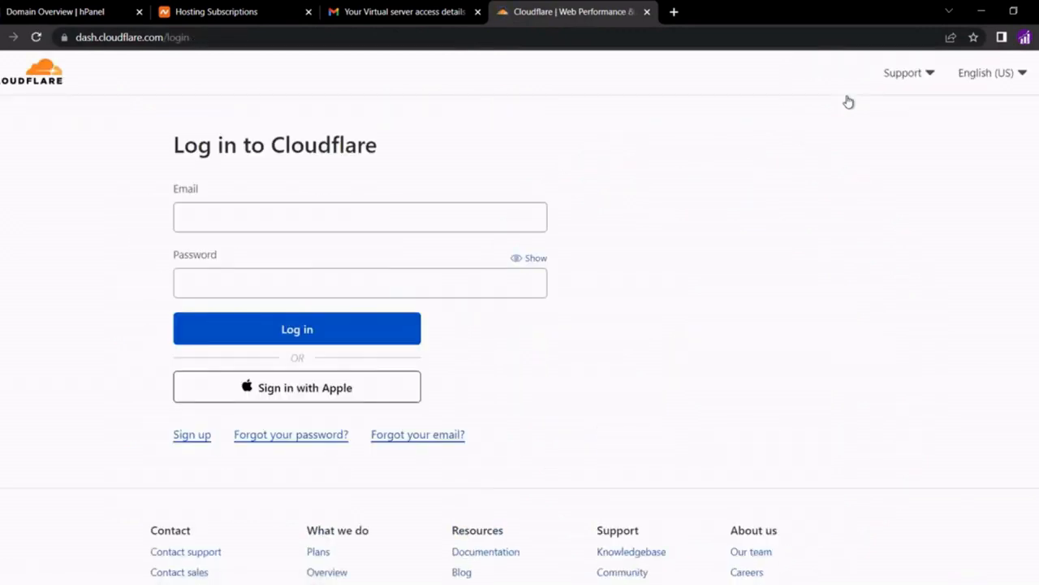
left_click(354, 214)
type("...")
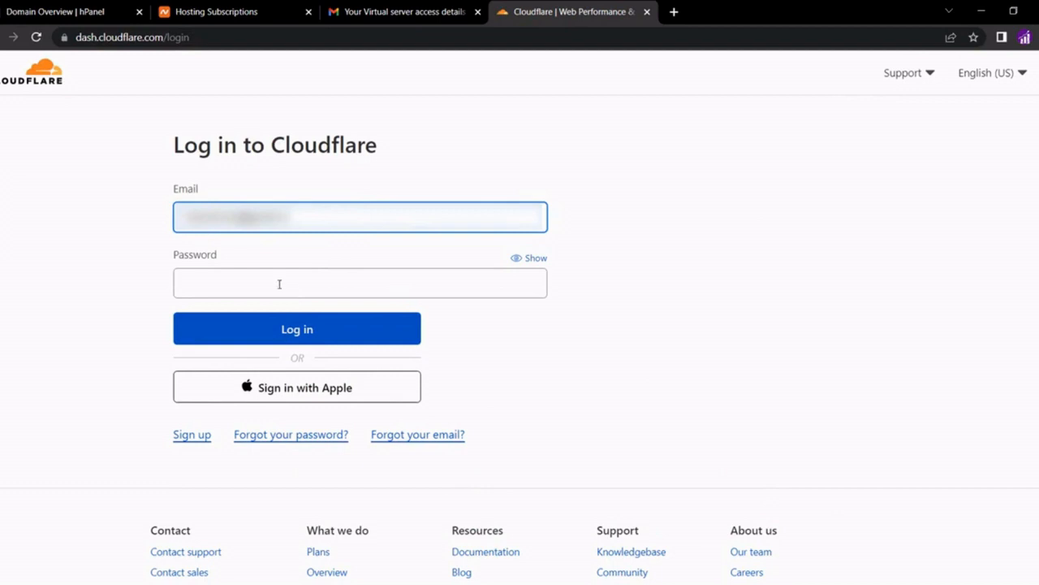
left_click(279, 284)
type("••••••")
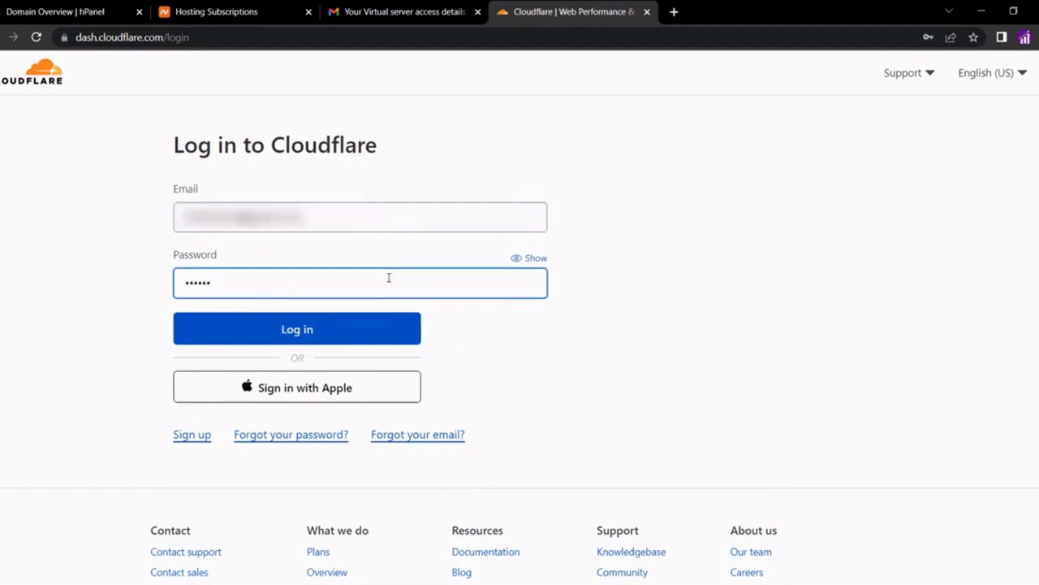
type("••••")
key("Return")
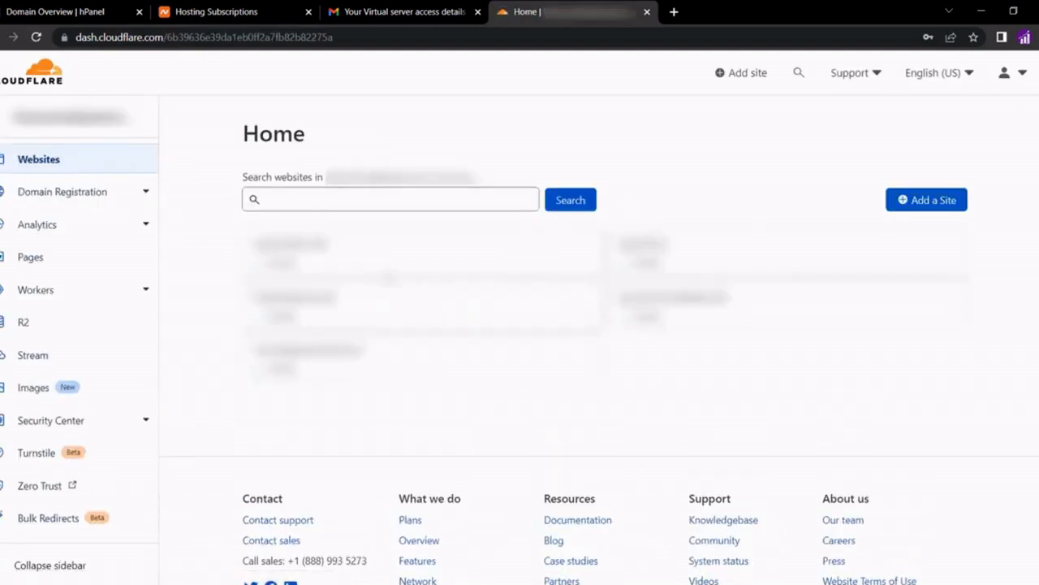
Add frankssmtp.com as a new Cloudflare site and continue with the Free $0 plan
left_click(933, 201)
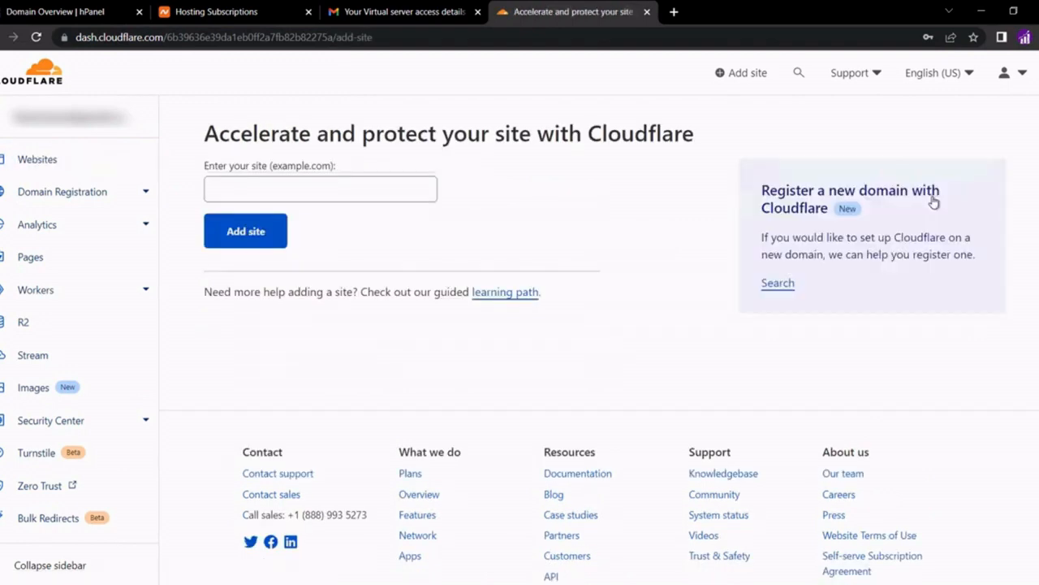
left_click(363, 192)
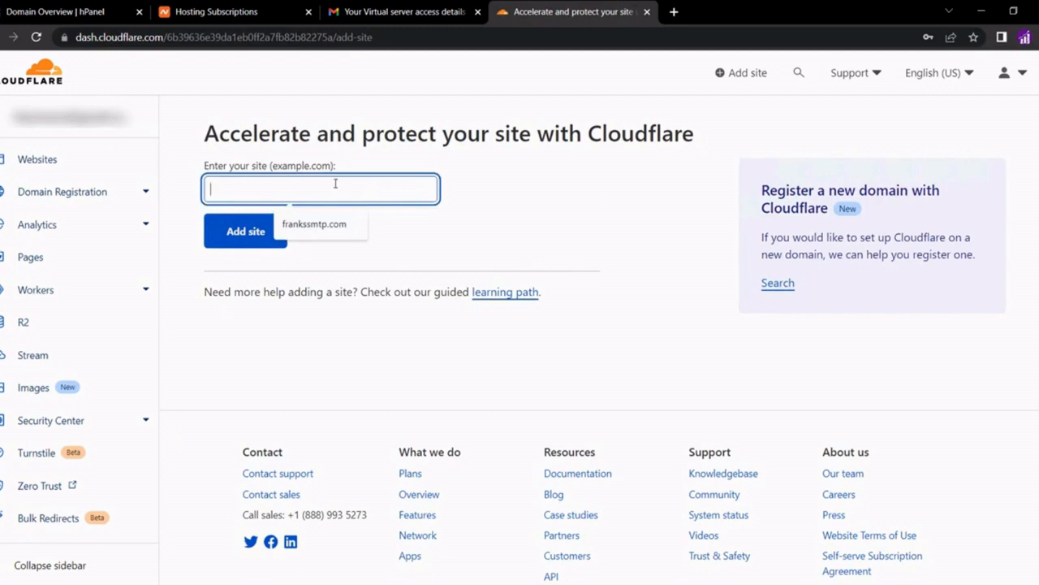
type("ankssmtp.com")
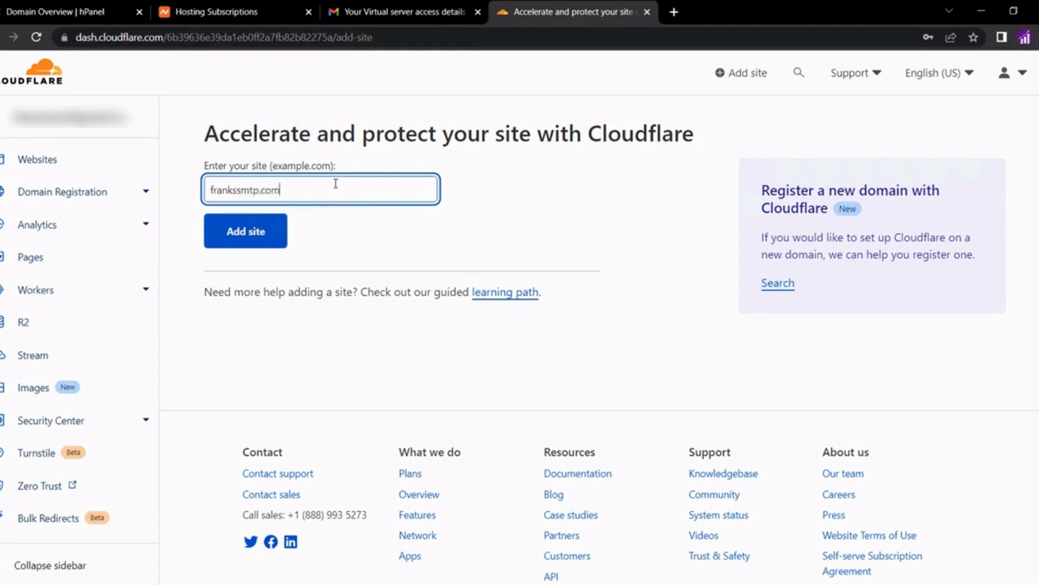
left_click(253, 228)
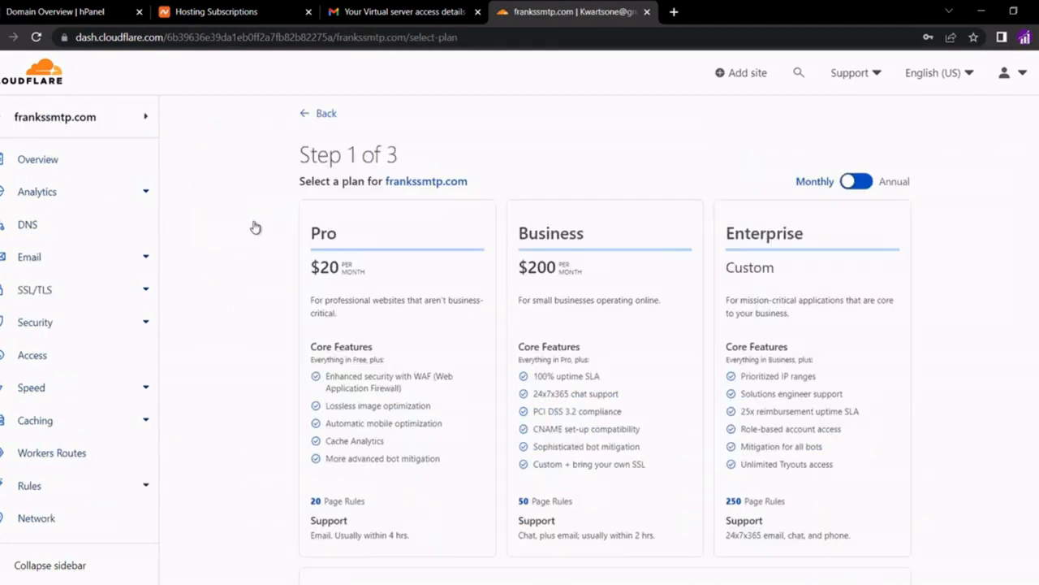
scroll(256, 313, "down", 3)
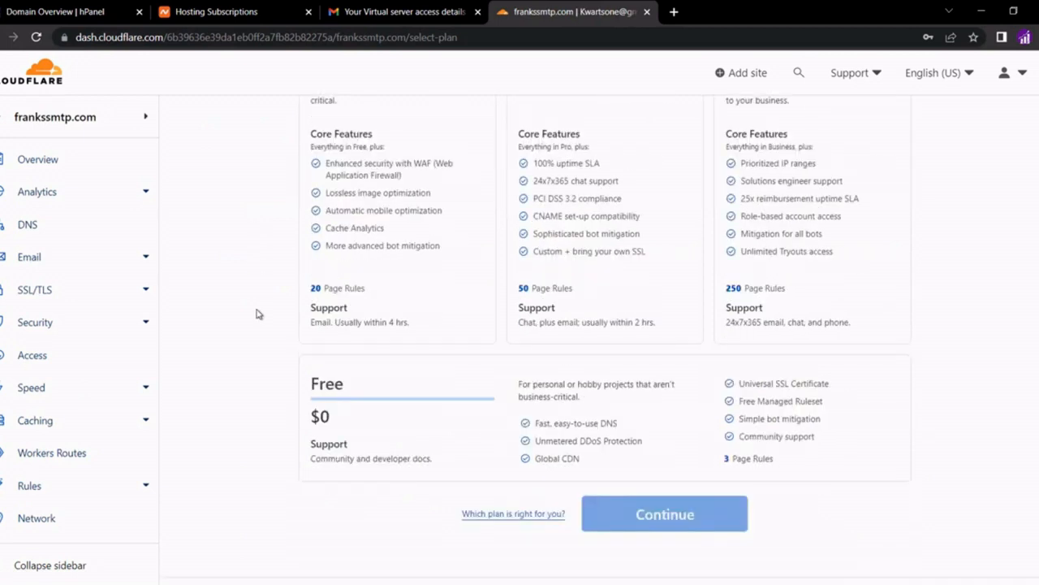
left_click(424, 411)
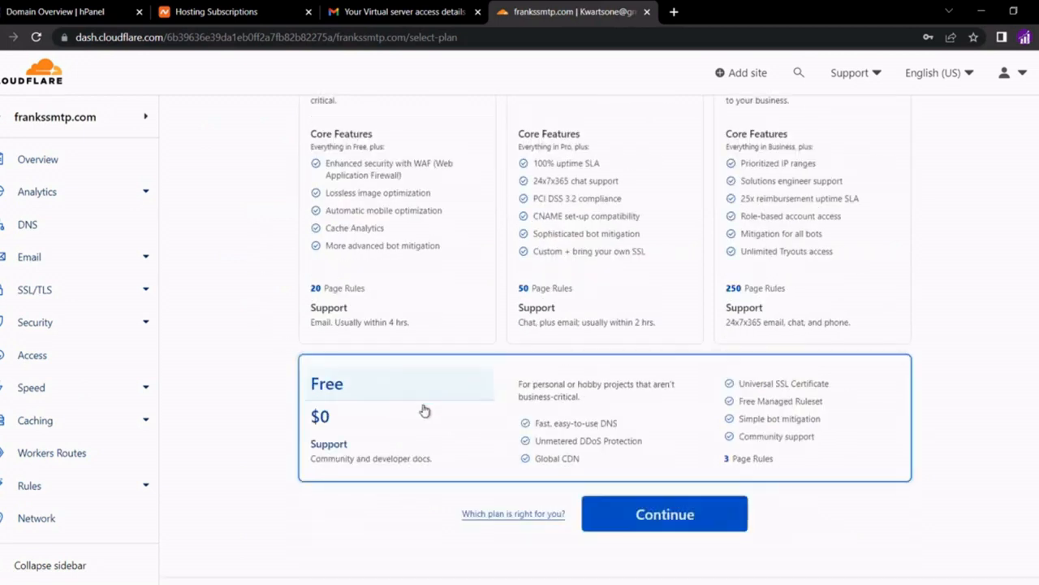
left_click(626, 529)
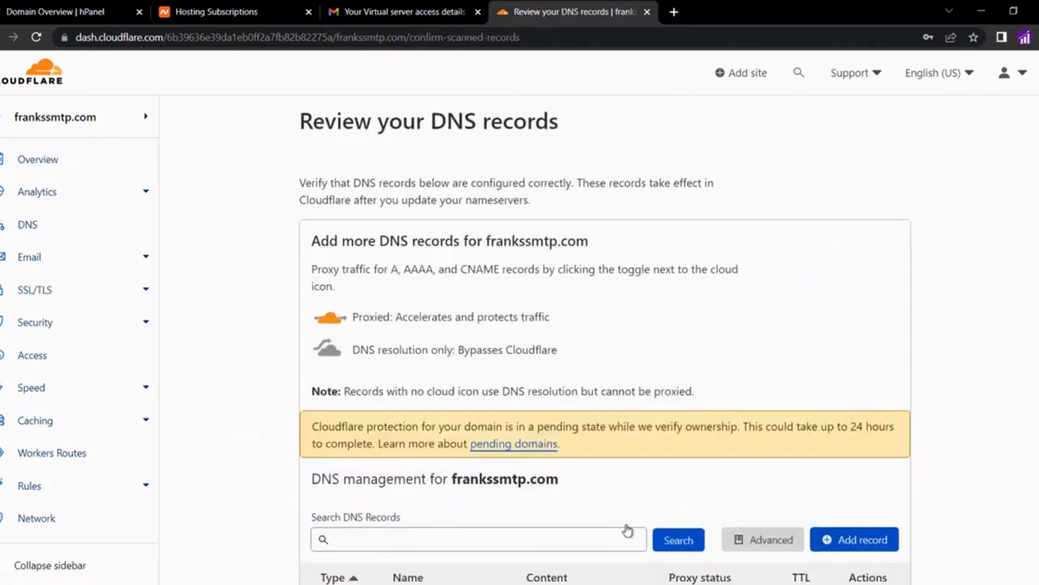
Delete the scanned server A record, the AAAA records and all digicert CAA records
scroll(274, 423, "down", 4)
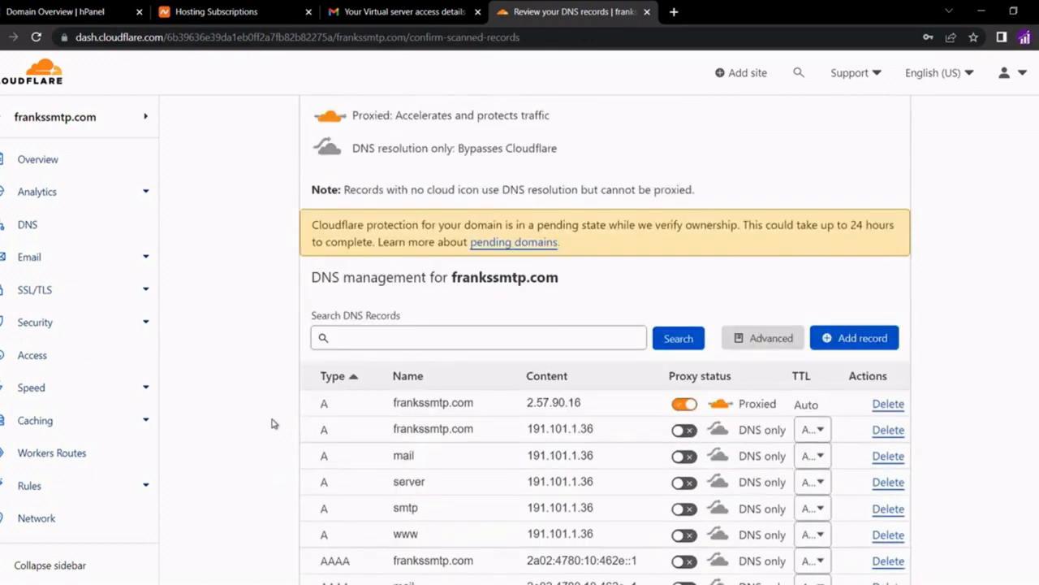
scroll(844, 358, "down", 1)
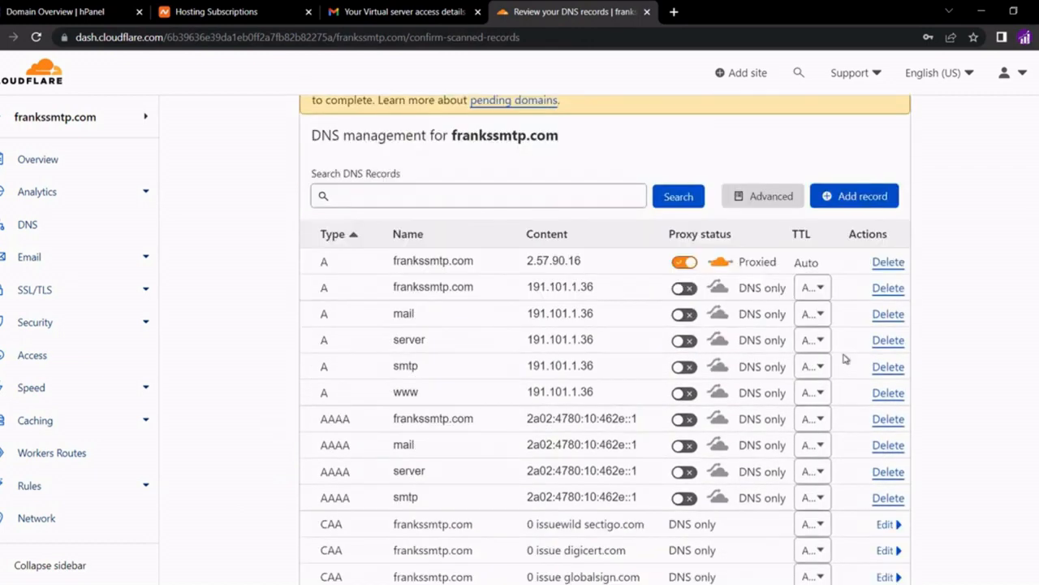
left_click(883, 264)
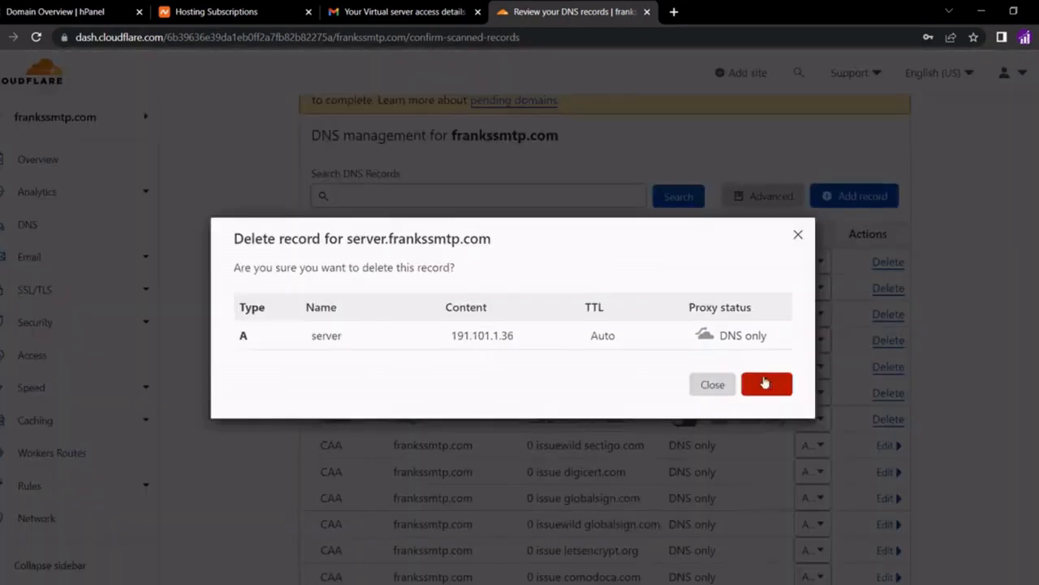
left_click(766, 380)
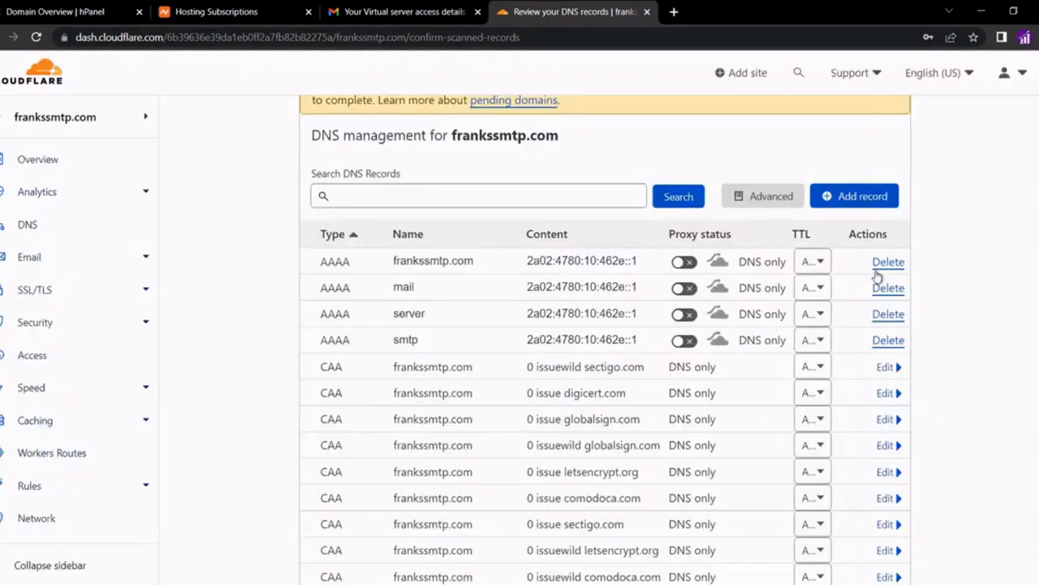
left_click(887, 264)
left_click(775, 383)
left_click(887, 265)
left_click(776, 383)
left_click(885, 263)
left_click(346, 420)
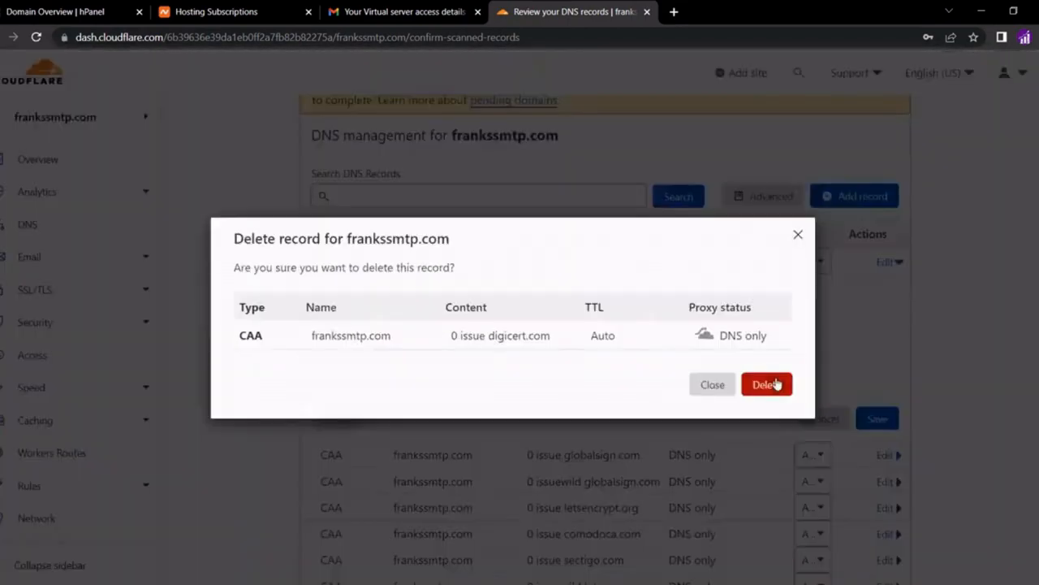
left_click(777, 384)
left_click(882, 262)
left_click(337, 419)
left_click(767, 385)
left_click(886, 264)
left_click(339, 420)
left_click(766, 386)
left_click(886, 265)
left_click(341, 421)
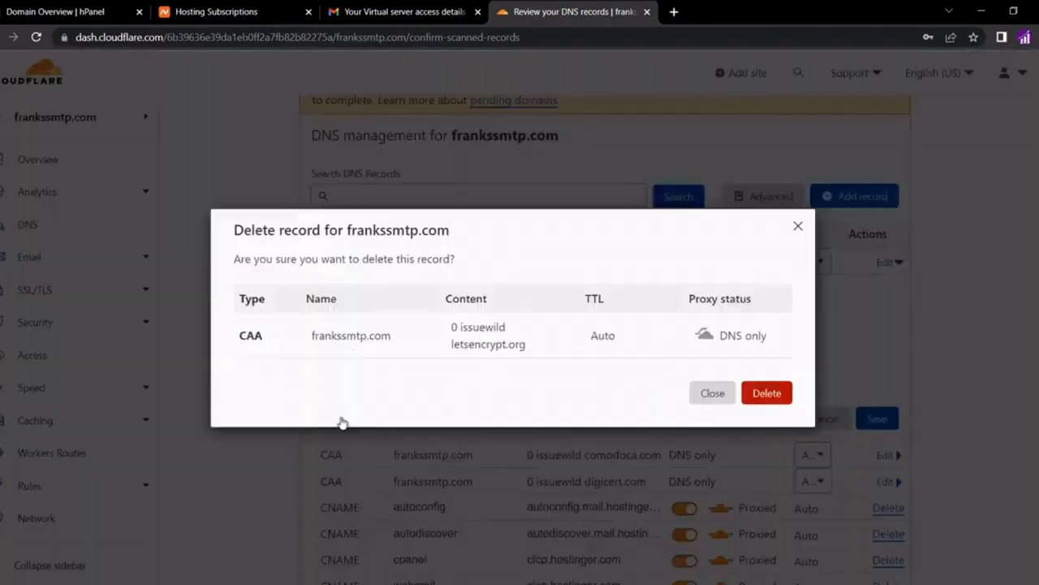
left_click(768, 391)
left_click(885, 262)
left_click(339, 419)
Delete the scanned CNAME records and the mx1 and mx2 MX records
left_click(777, 386)
left_click(887, 262)
left_click(776, 385)
left_click(887, 262)
left_click(773, 387)
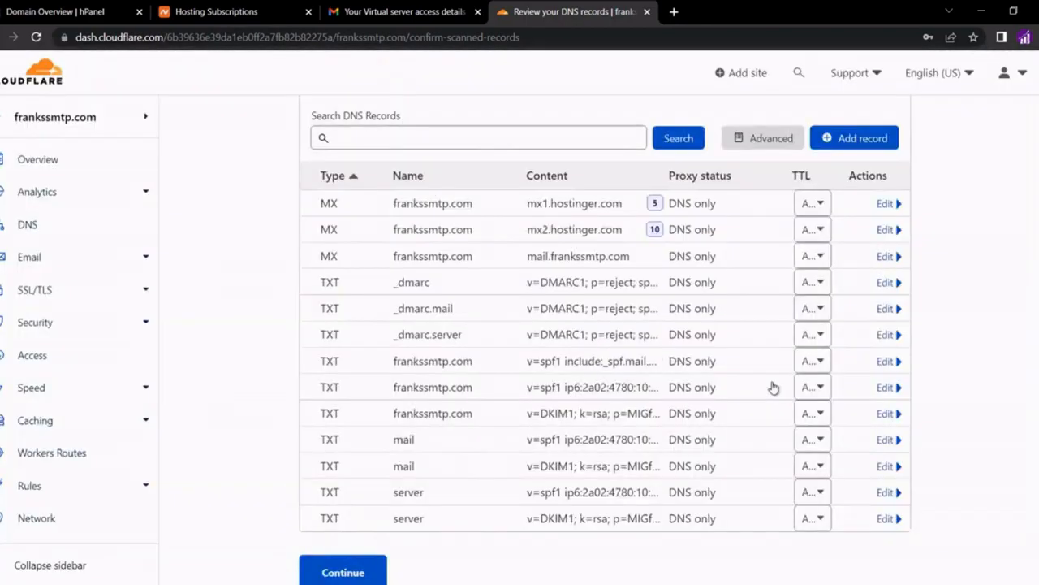
left_click(889, 205)
left_click(337, 308)
left_click(766, 385)
left_click(766, 385)
left_click(887, 205)
Delete the remaining _dmarc, SPF and DKIM TXT records, leaving the table empty
left_click(888, 205)
left_click(337, 386)
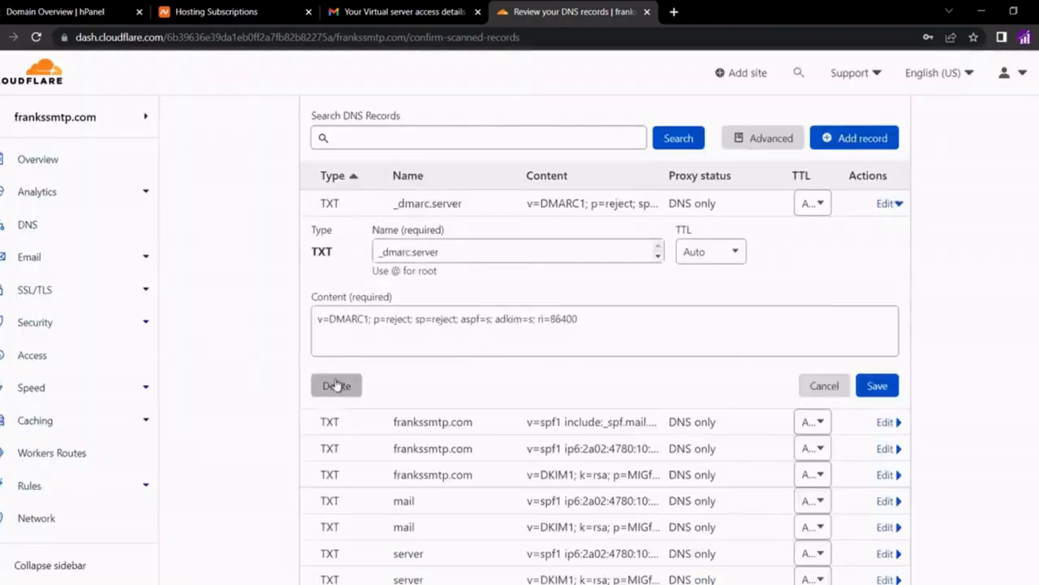
left_click(337, 387)
left_click(887, 205)
left_click(764, 408)
left_click(887, 205)
left_click(337, 386)
left_click(765, 398)
left_click(887, 205)
left_click(765, 394)
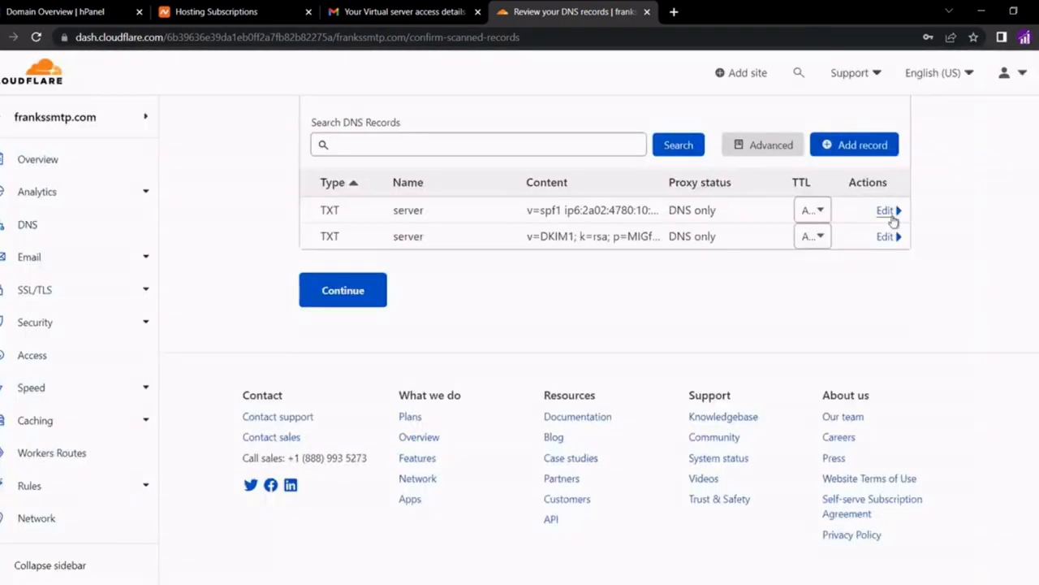
left_click(893, 214)
left_click(337, 418)
left_click(755, 393)
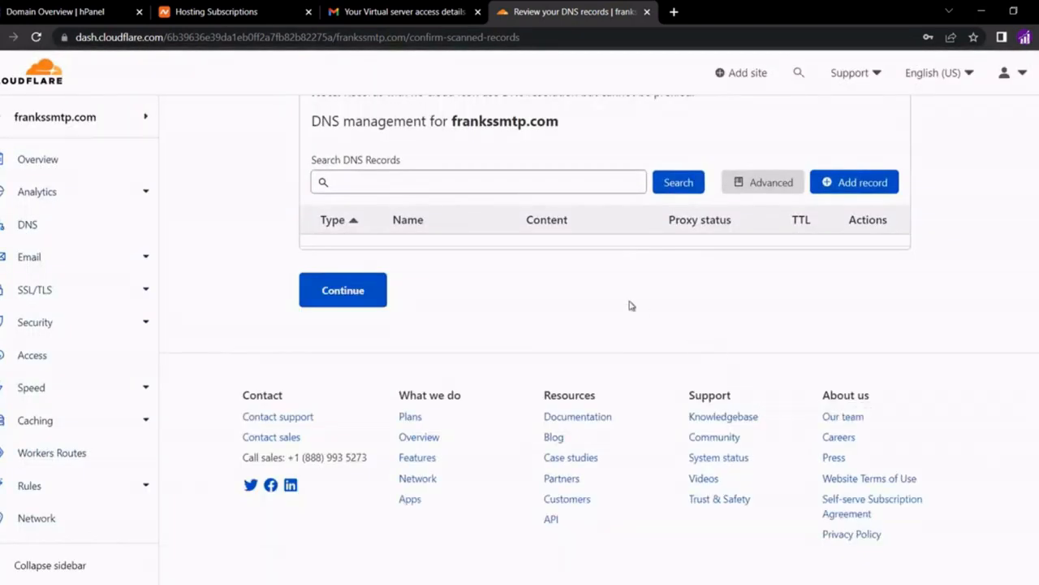
Continue without DNS records and copy the first Cloudflare nameserver, hattie.ns.cloudflare.com
left_click(341, 301)
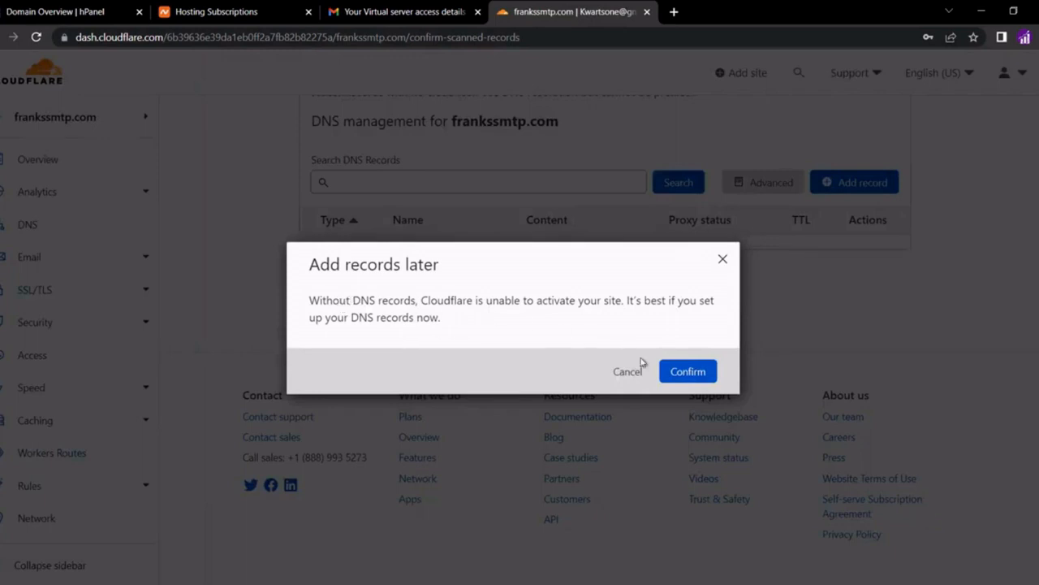
left_click(666, 370)
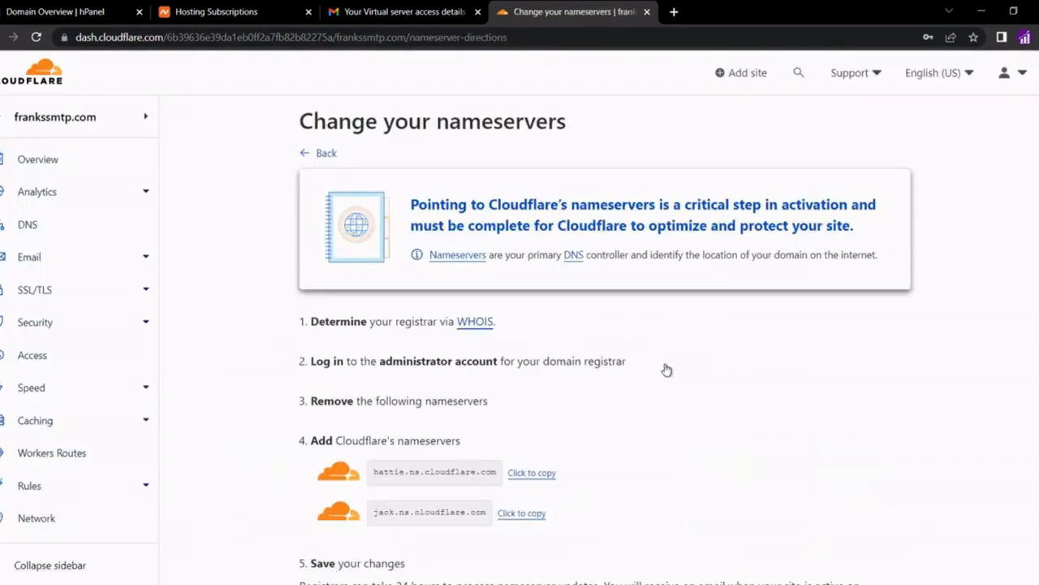
scroll(662, 412, "down", 1)
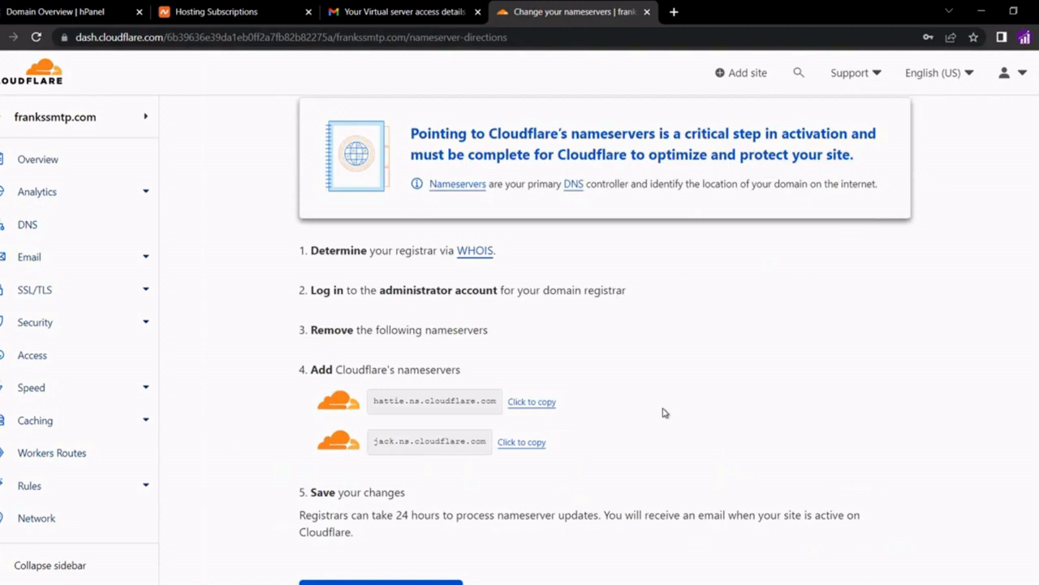
left_click(542, 406)
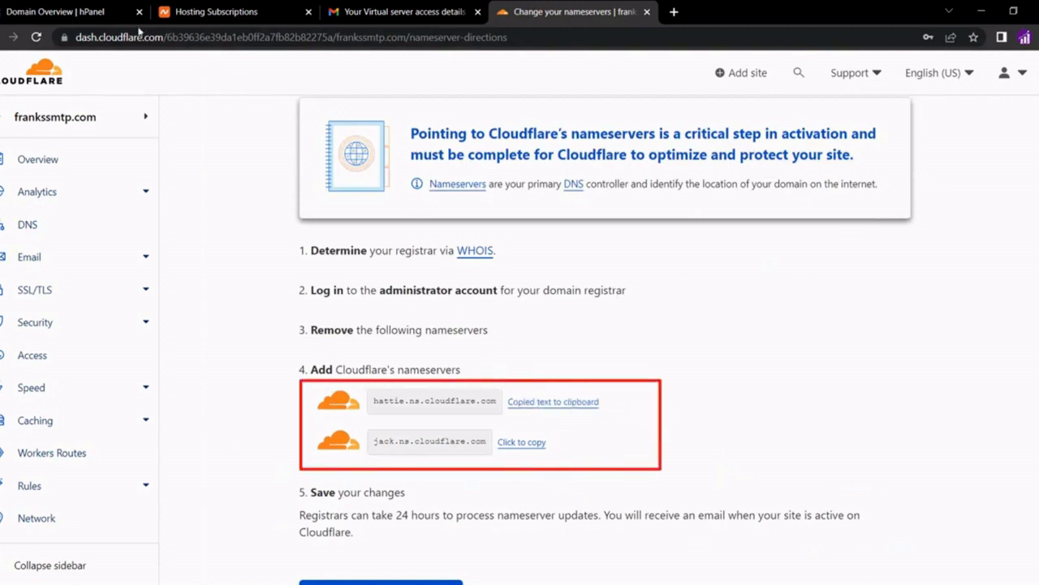
left_click(88, 13)
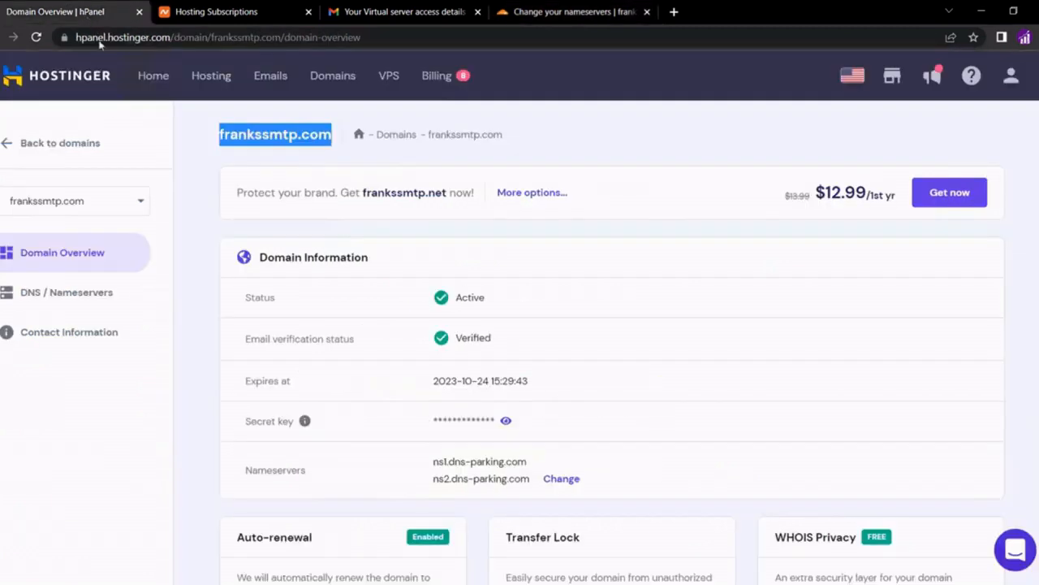
Switch frankssmtp.com to custom nameservers with hattie.ns.cloudflare.com as nameserver 1
left_click(59, 300)
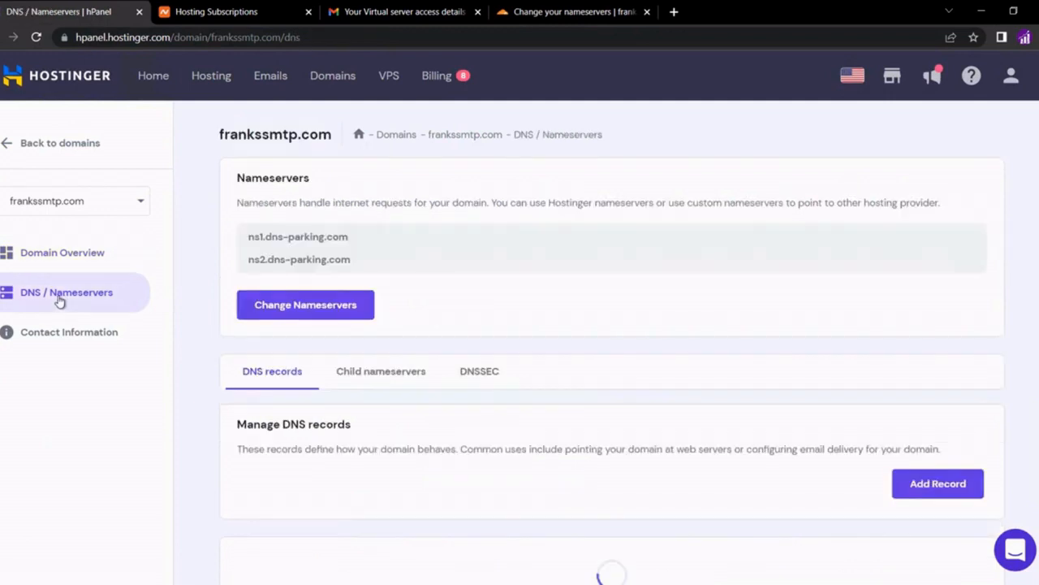
left_click(268, 307)
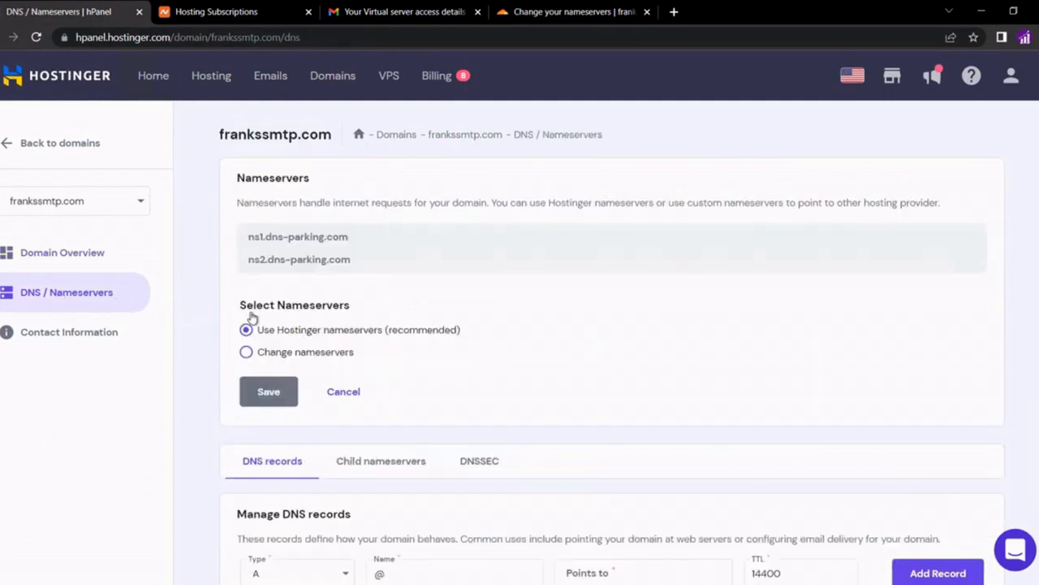
left_click(246, 352)
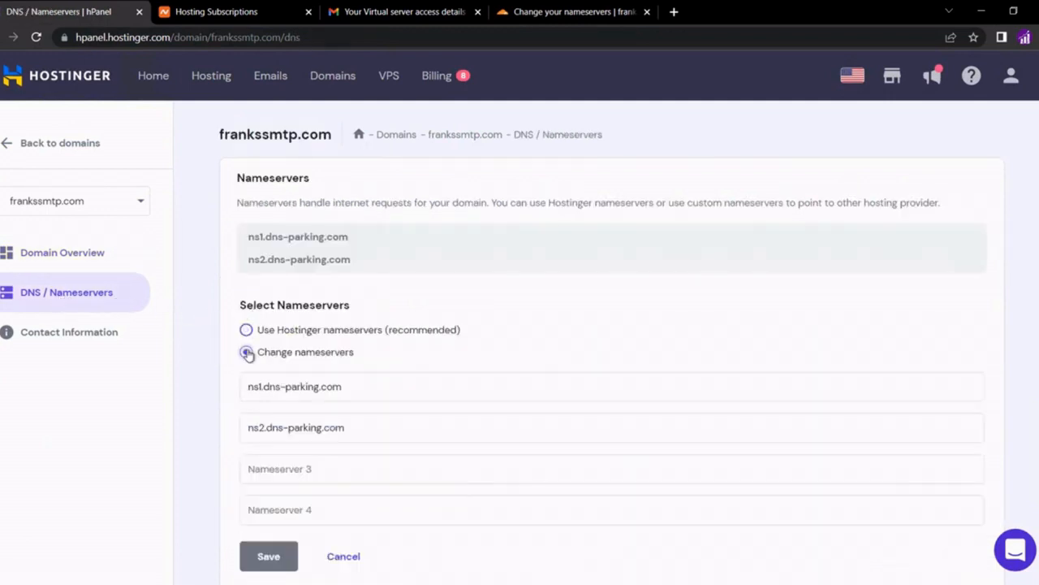
left_click(263, 383)
key("ctrl+a")
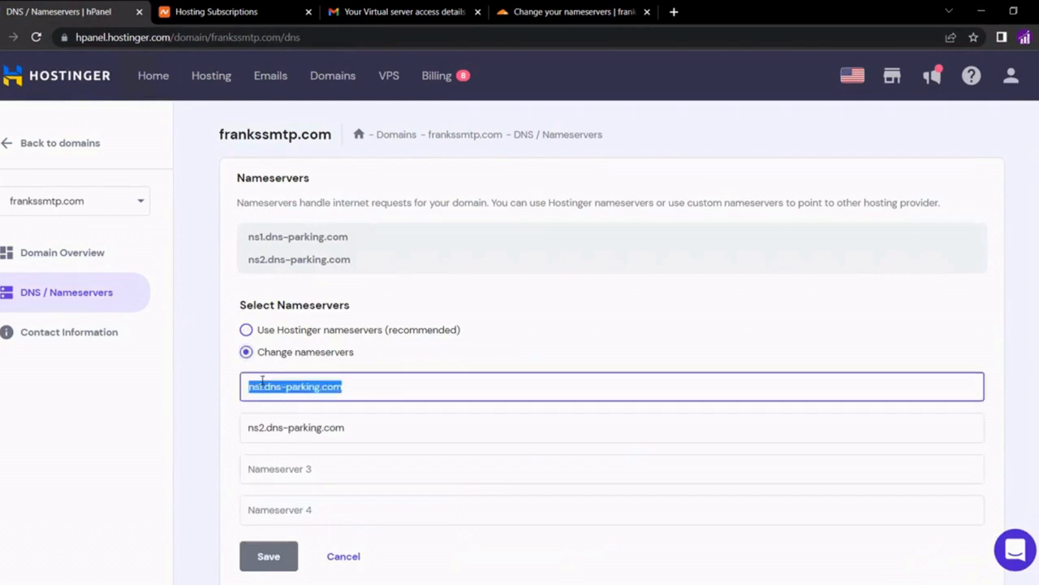
type("v")
key("BackSpace")
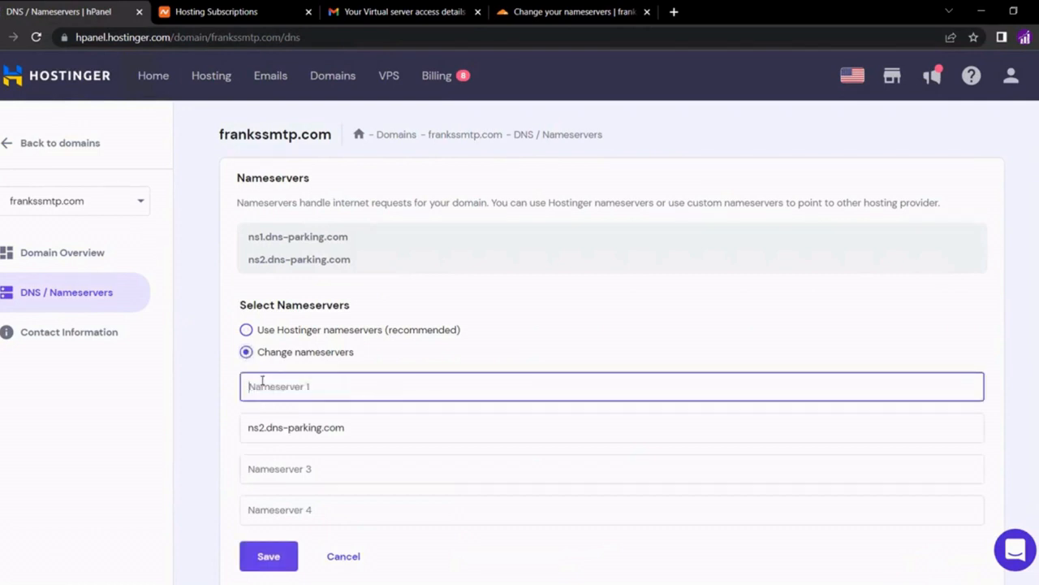
key("ctrl+v")
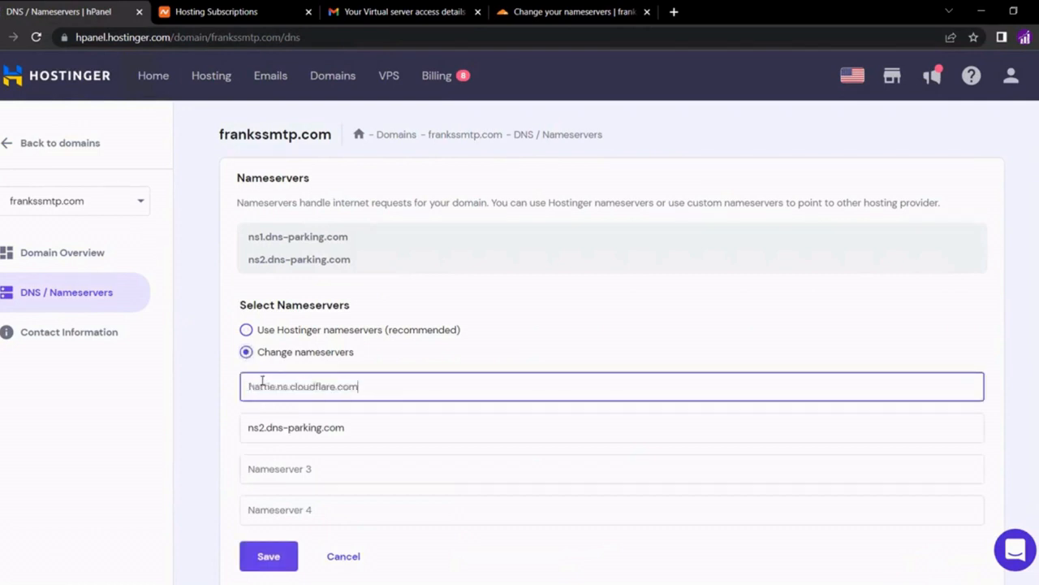
Set jack.ns.cloudflare.com as nameserver 2 and save the nameserver change
left_click(542, 17)
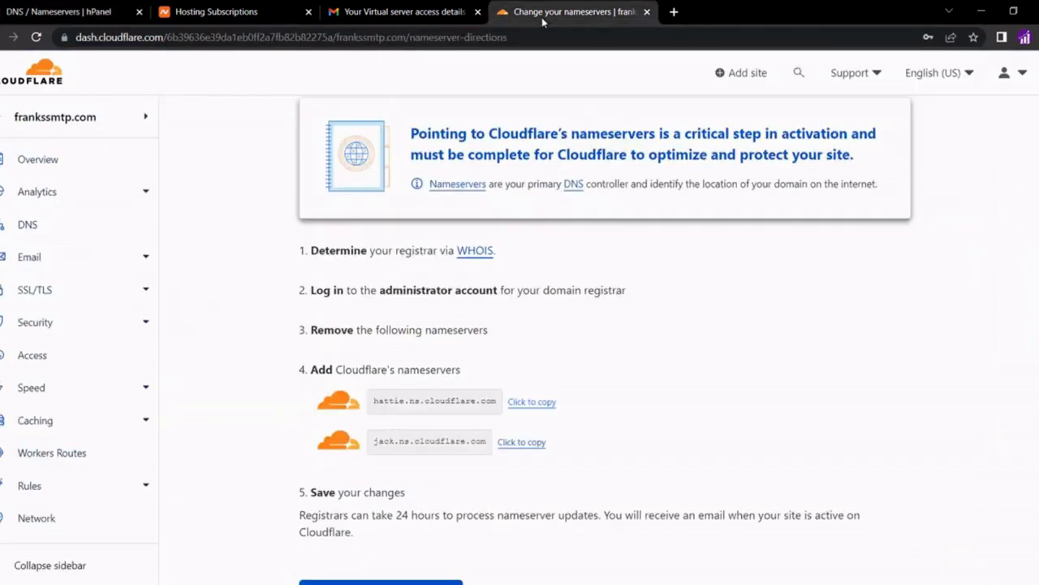
left_click(513, 443)
left_click(59, 14)
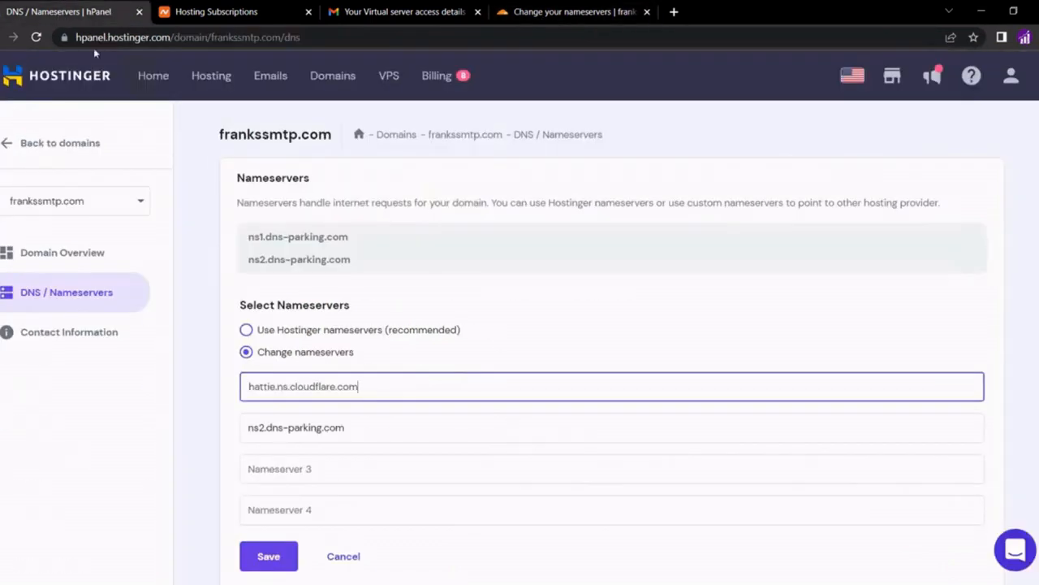
triple_click(285, 419)
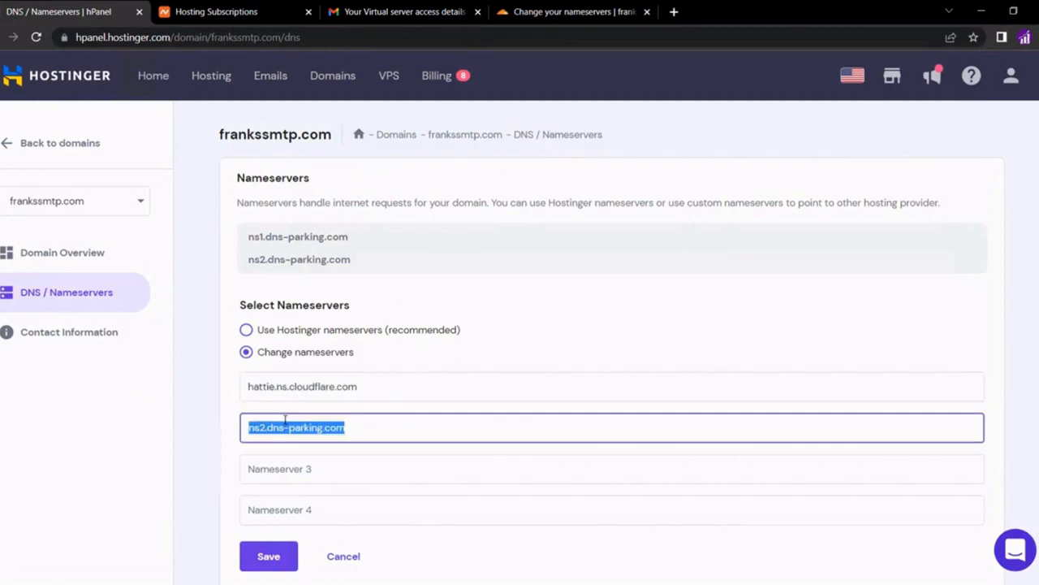
right_click(285, 419)
left_click(320, 265)
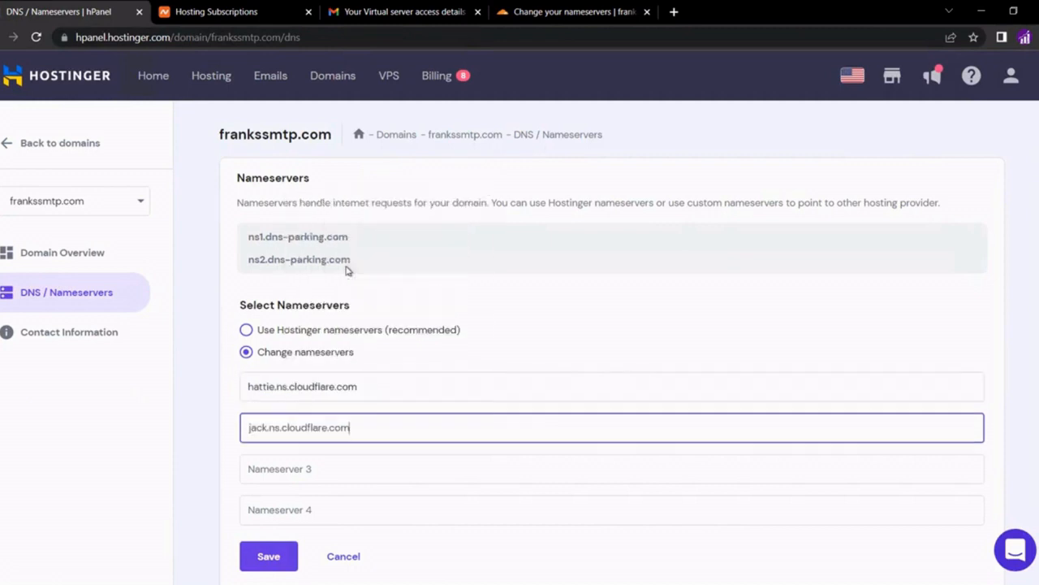
left_click(269, 556)
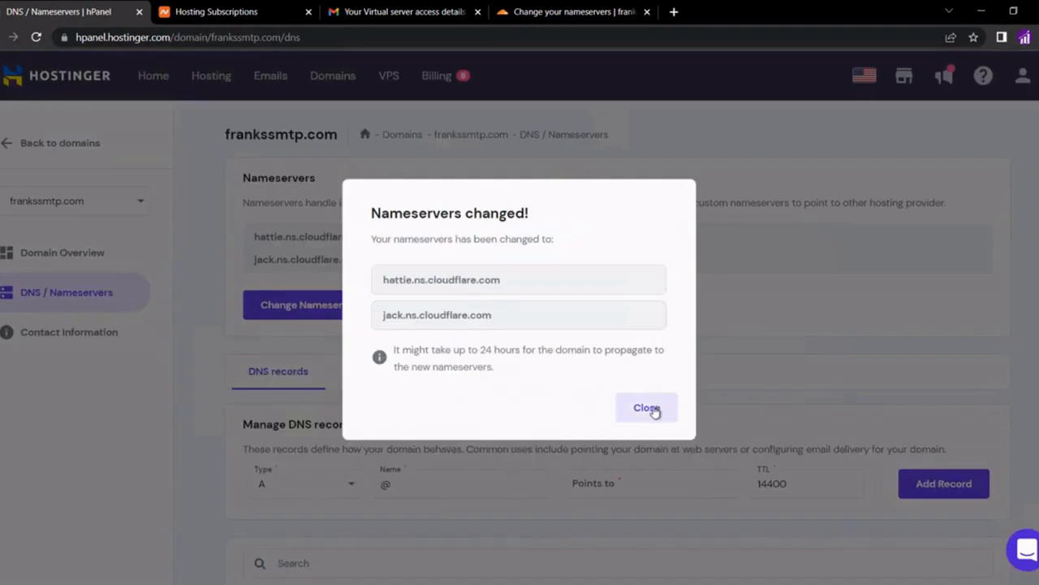
left_click(655, 413)
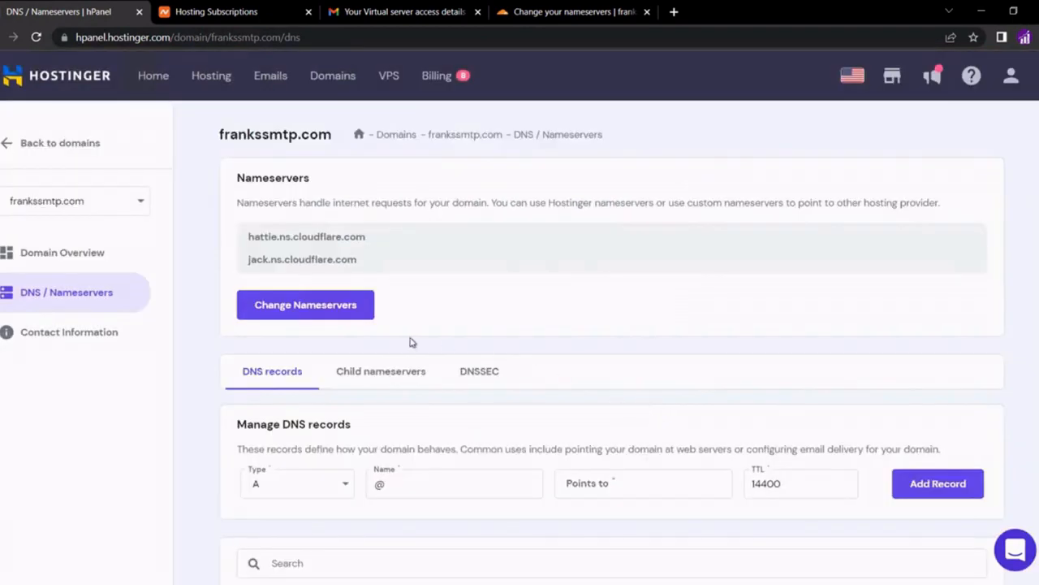
Tell Cloudflare the frankssmtp.com nameservers have been updated
left_click(577, 12)
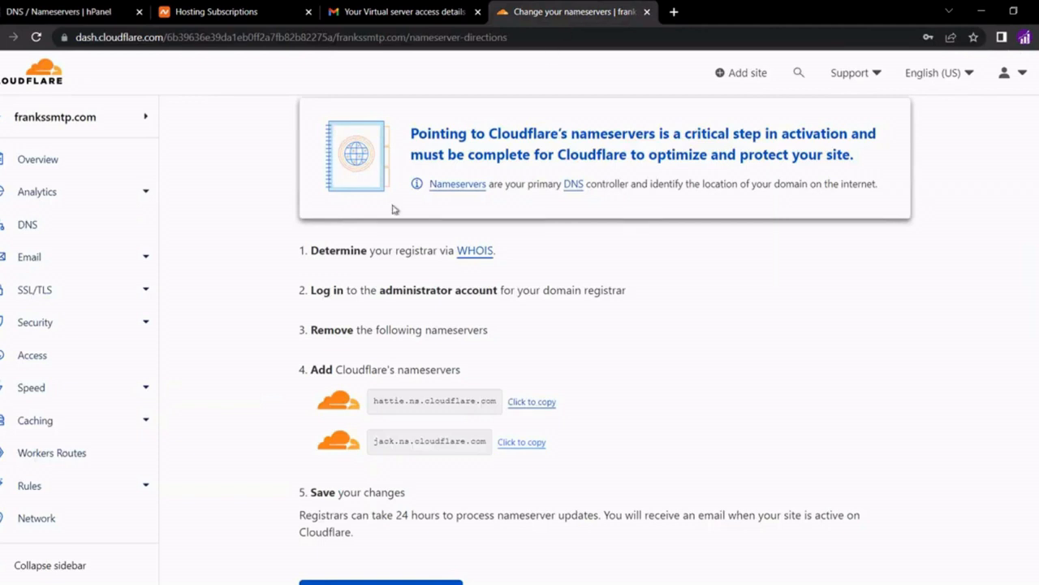
scroll(242, 378, "down", 1)
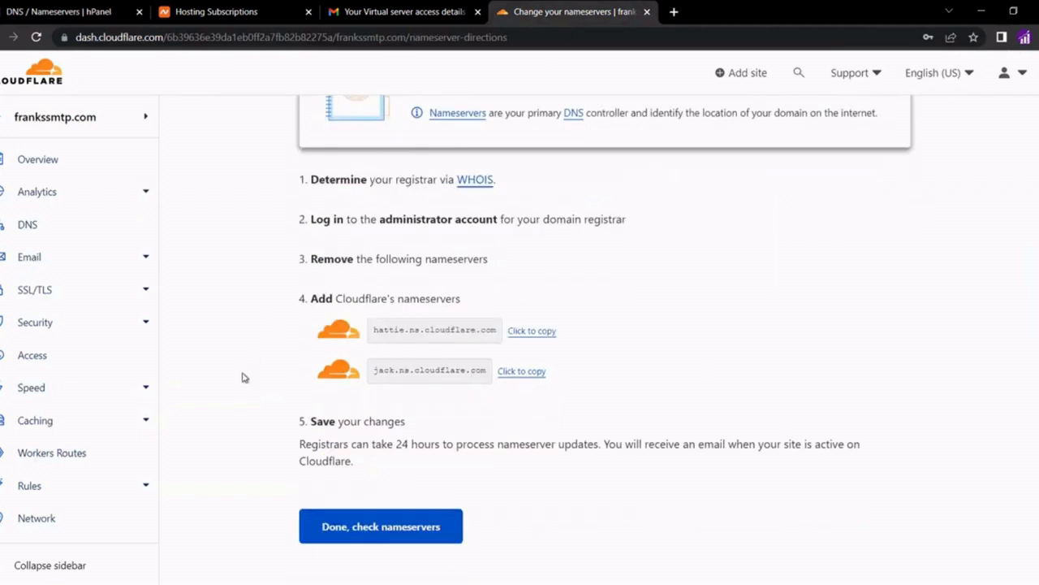
left_click(339, 529)
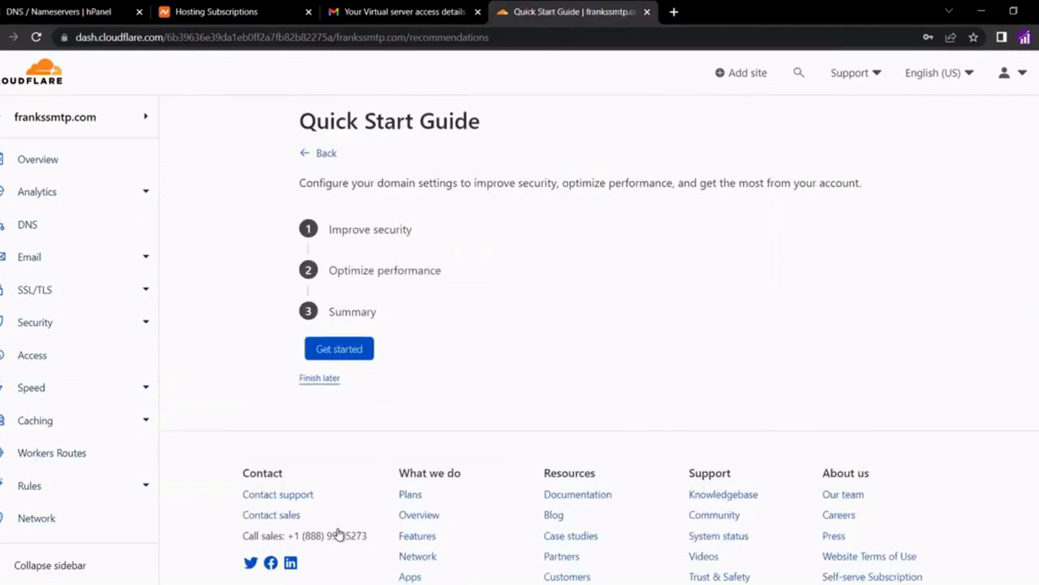
Complete the Quick Start Guide with HTTPS Rewrites, Always Use HTTPS, Auto Minify and Brotli on
left_click(349, 354)
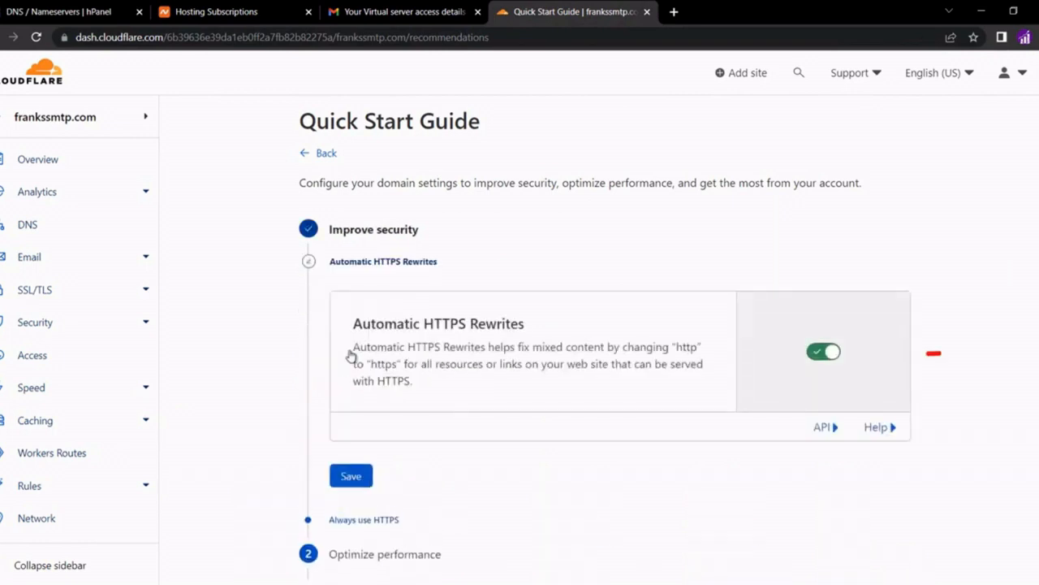
left_click(351, 476)
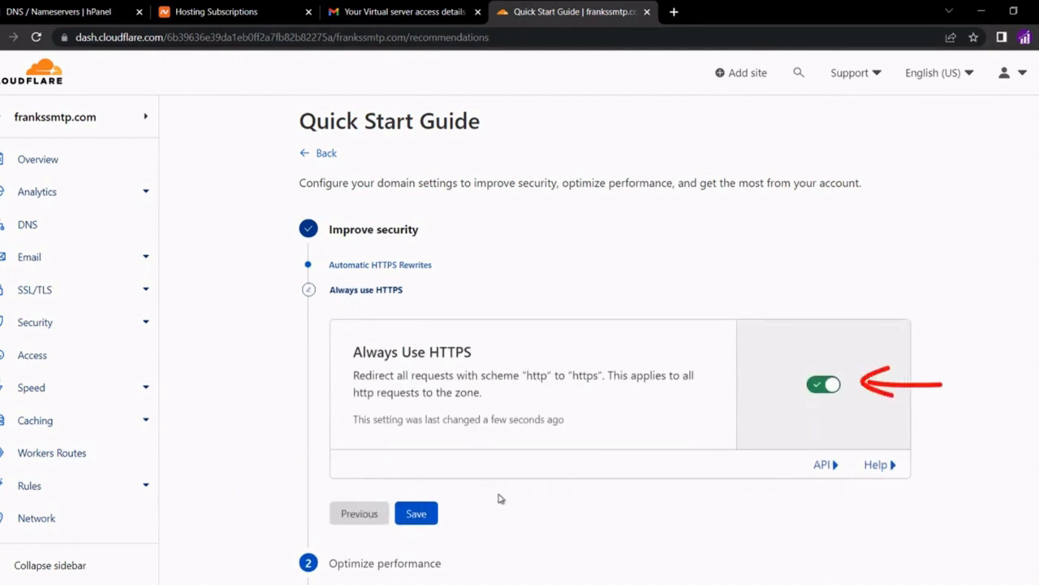
left_click(416, 513)
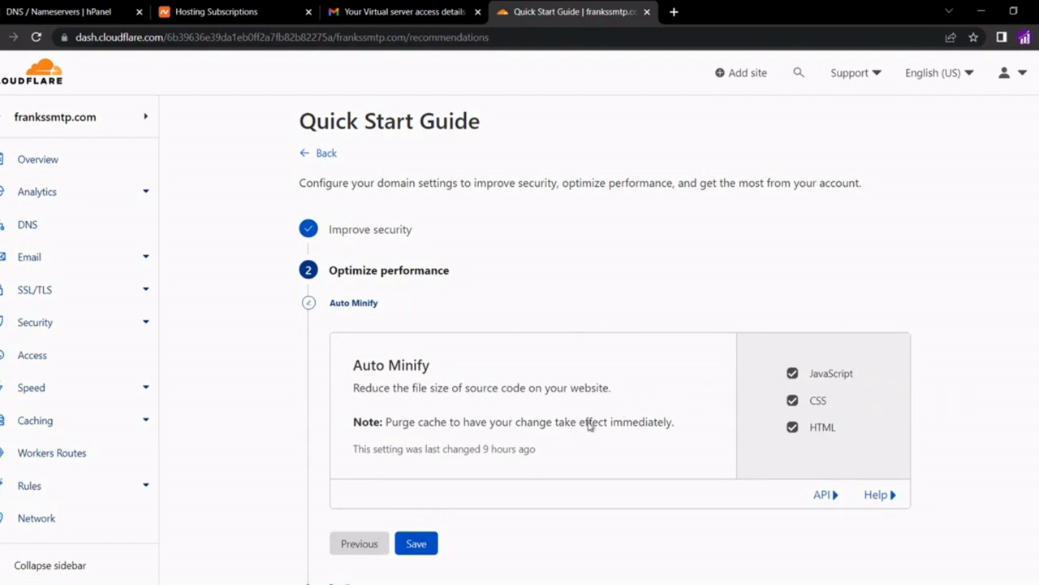
left_click(432, 542)
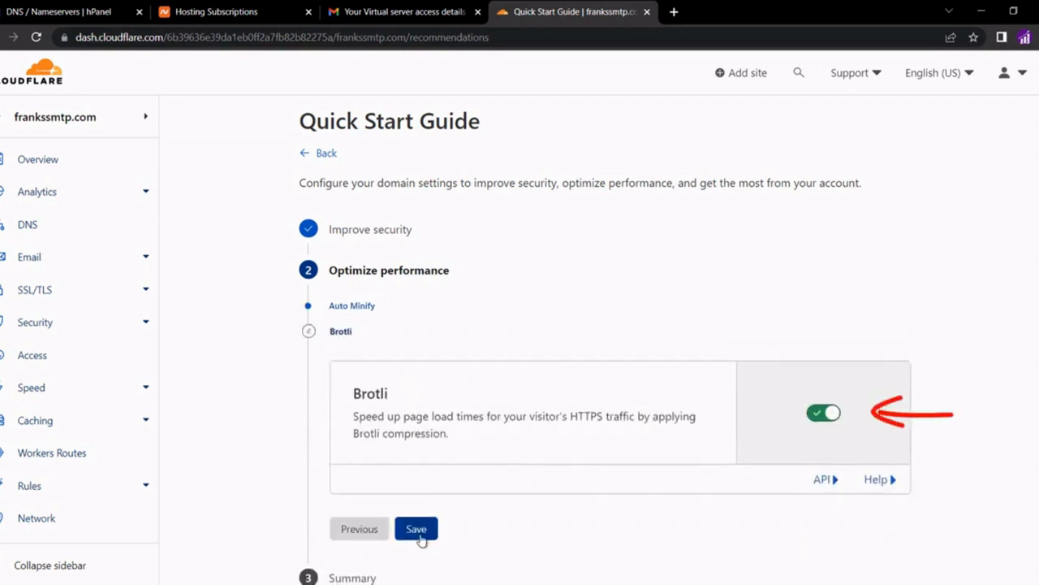
left_click(420, 537)
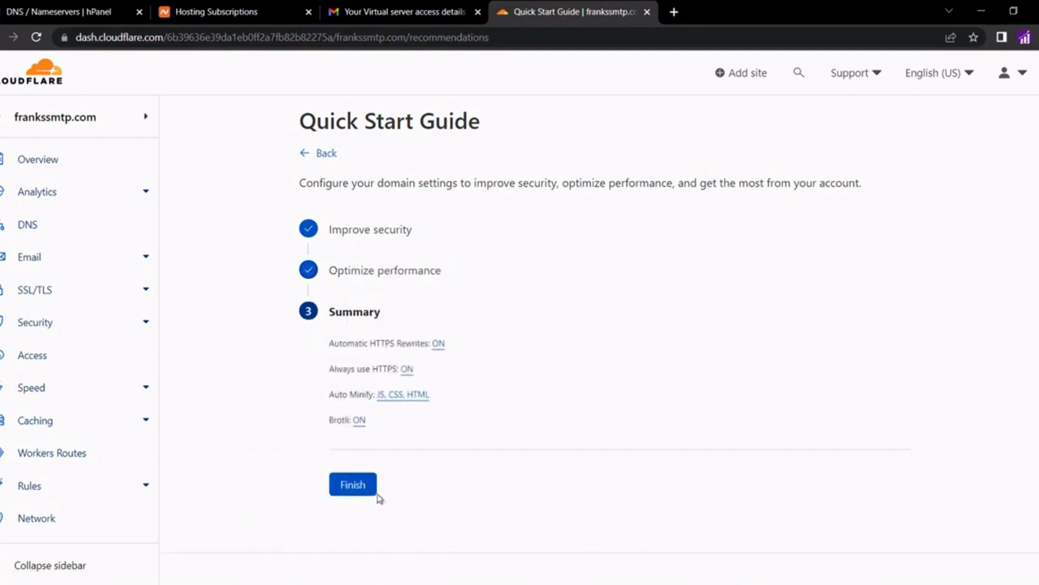
left_click(372, 491)
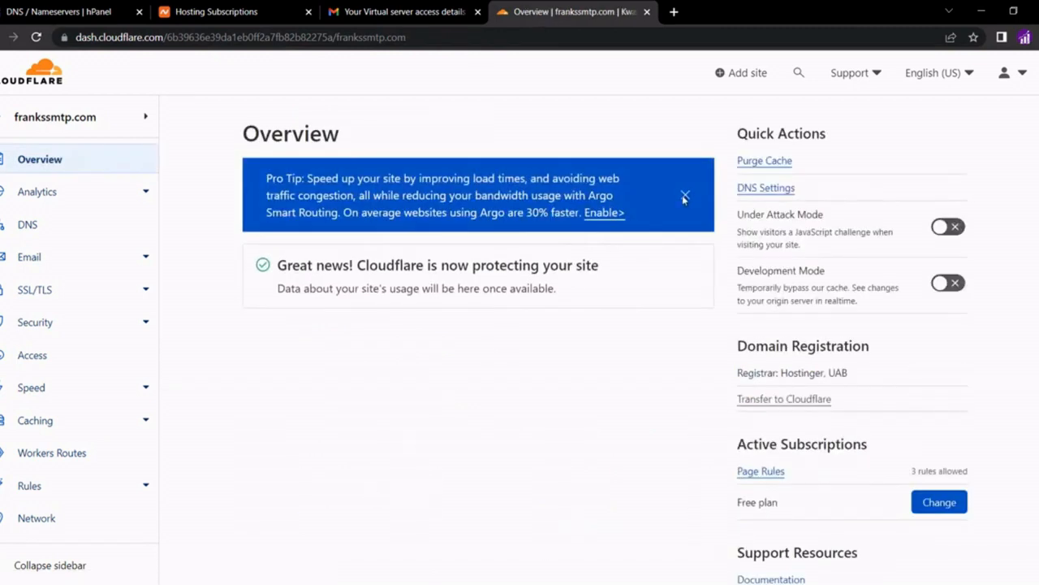
Close the Argo Smart Routing tip and return to Namecheap's Hosting Subscriptions list
left_click(684, 197)
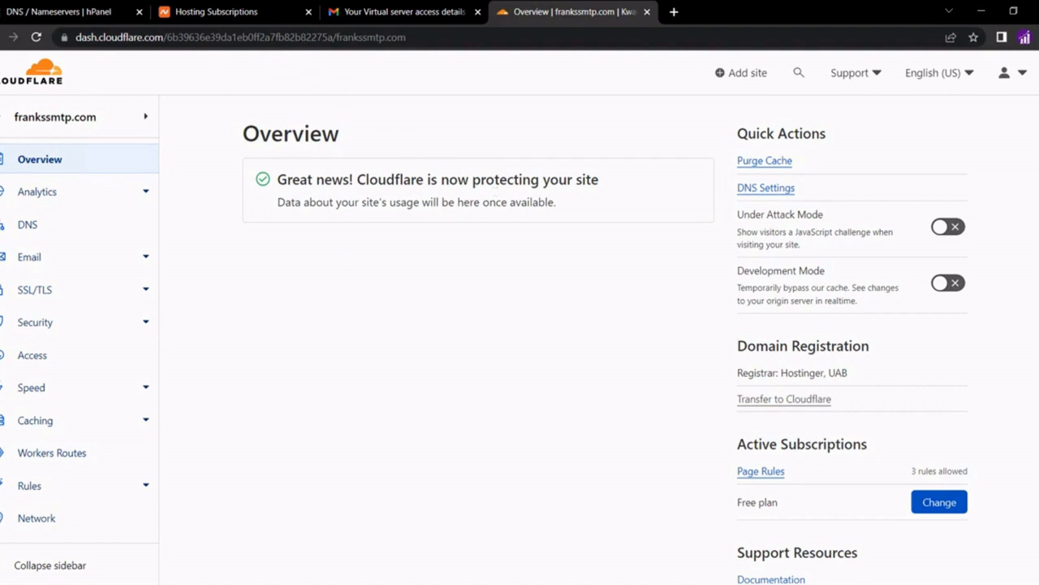
left_click(219, 12)
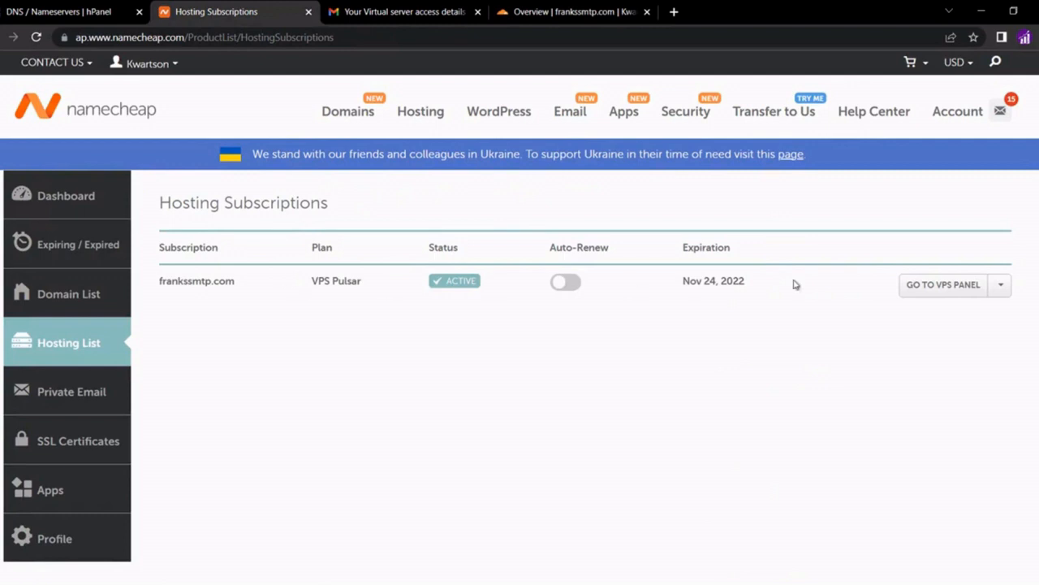
Copy the VPS Pulsar dedicated IP 199.192.31.218 from Namecheap's VPS management page
left_click(1001, 286)
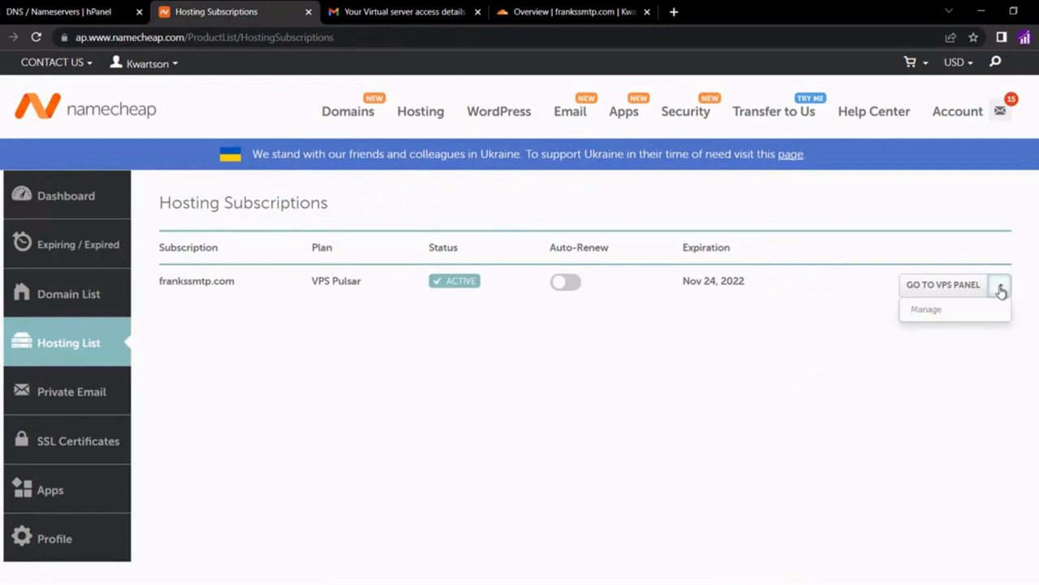
left_click(935, 311)
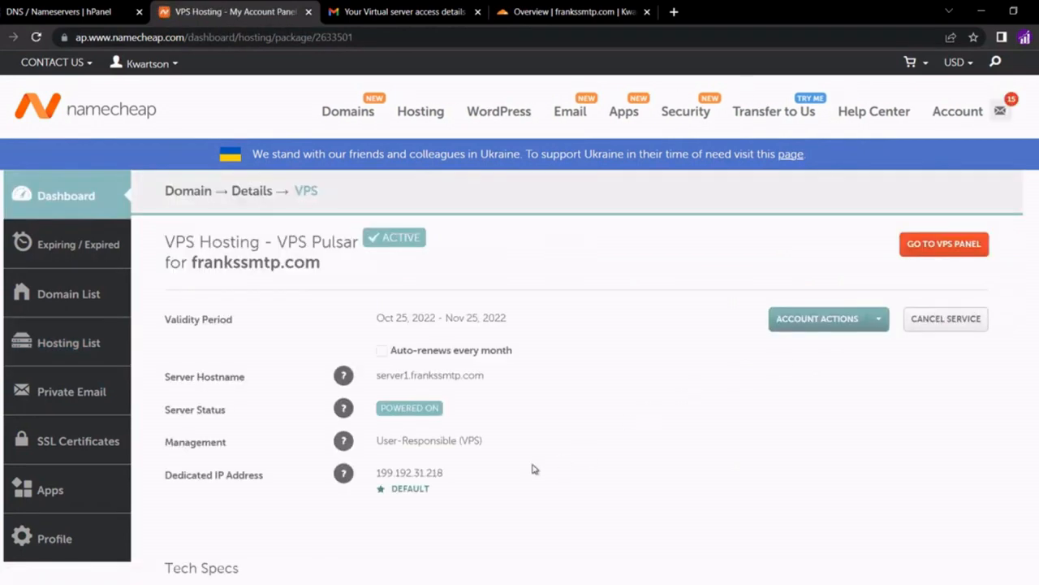
double_click(410, 473)
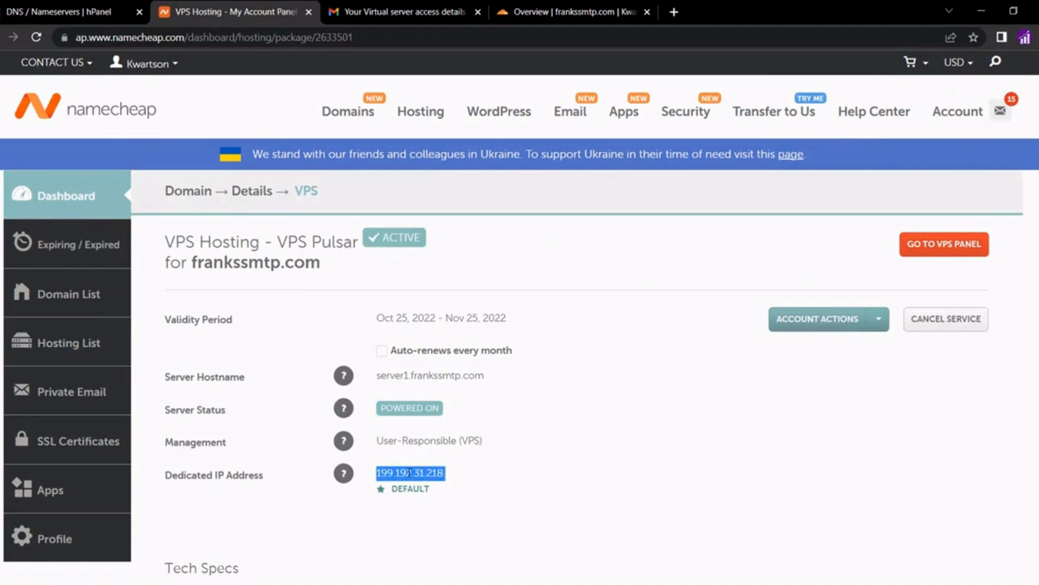
left_click(409, 473)
double_click(410, 473)
right_click(410, 473)
left_click(448, 363)
left_click(573, 16)
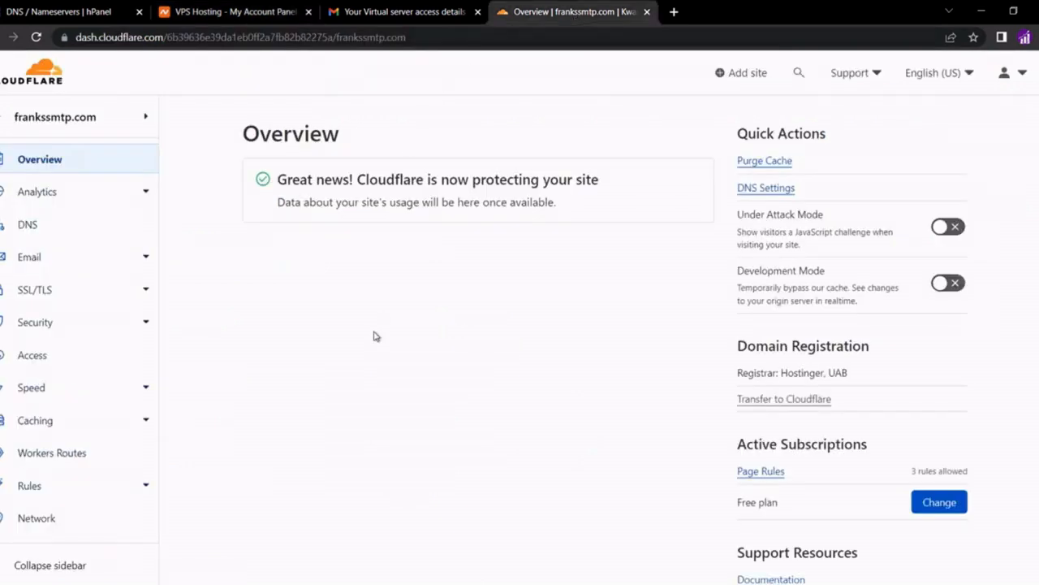
Add a DNS-only A record '@' for frankssmtp.com pointing to 199.192.31.218
left_click(31, 225)
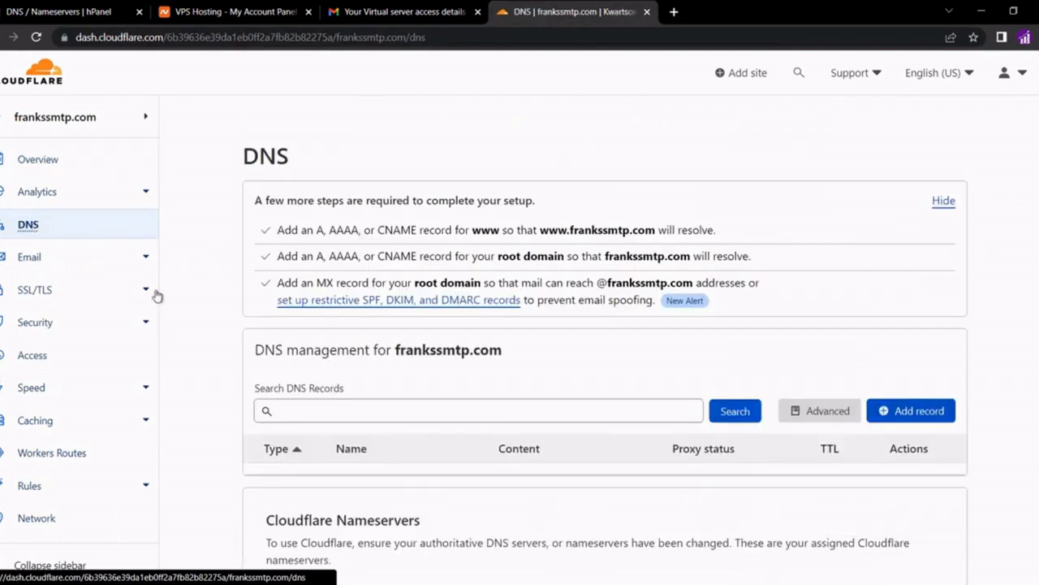
left_click(893, 413)
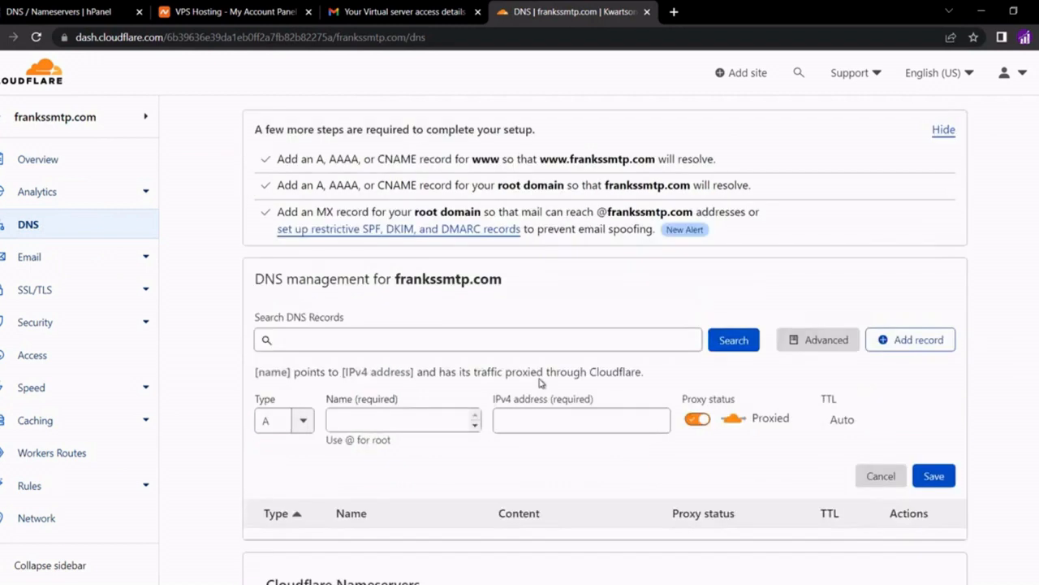
scroll(401, 417, "down", 1)
left_click(393, 418)
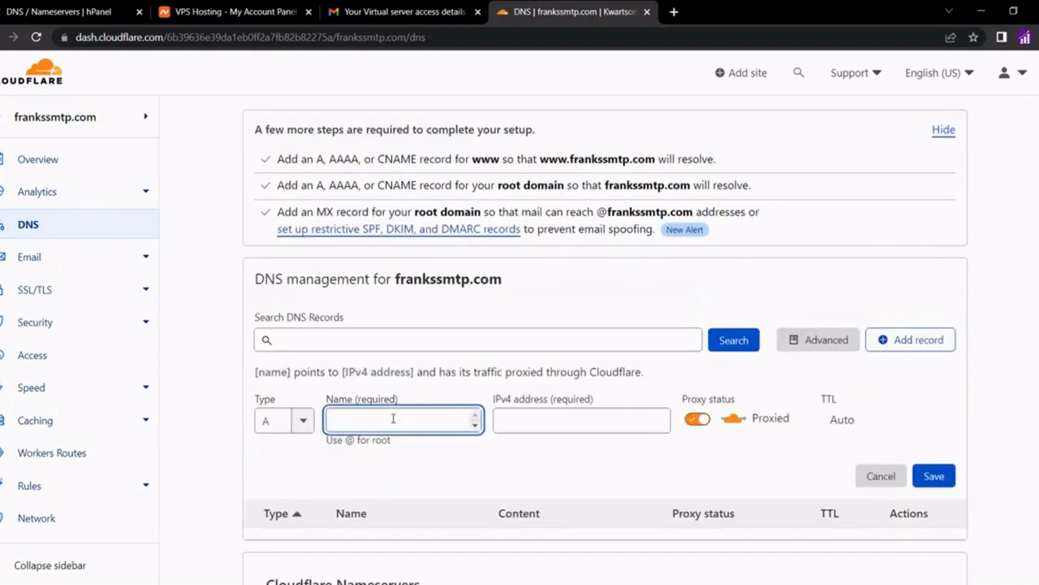
type("@")
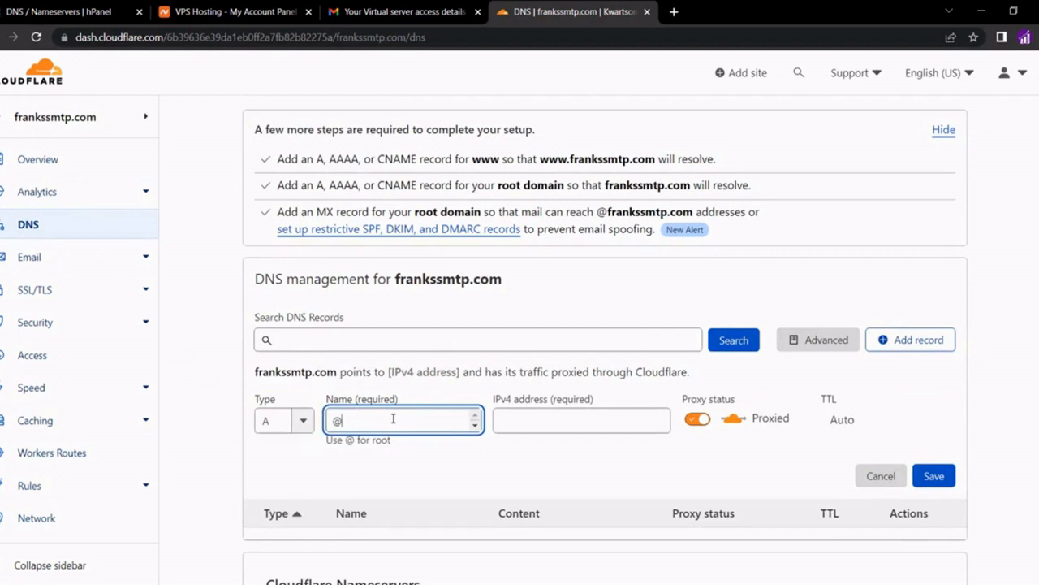
left_click(572, 420)
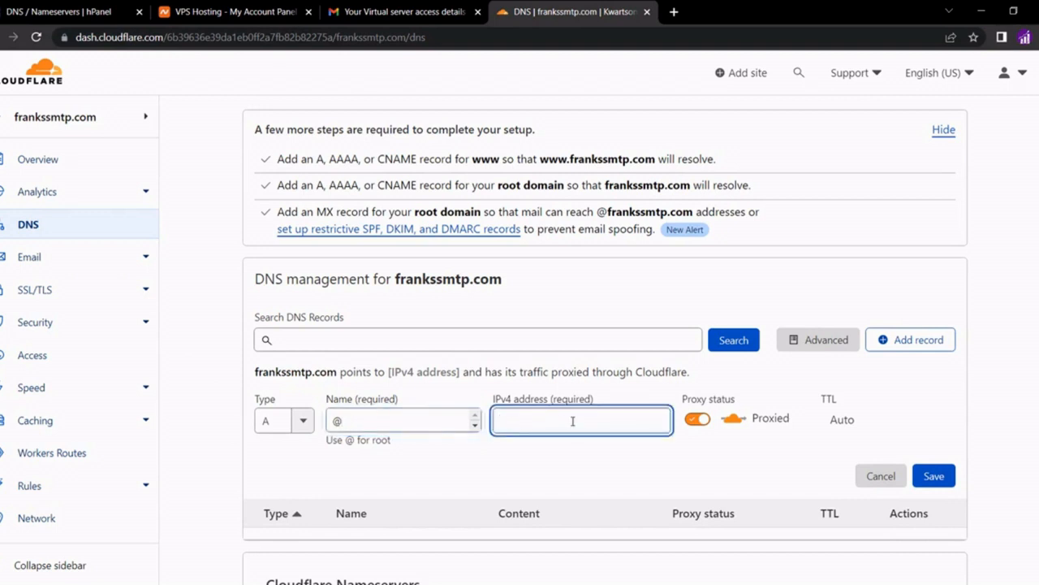
key("ctrl+v")
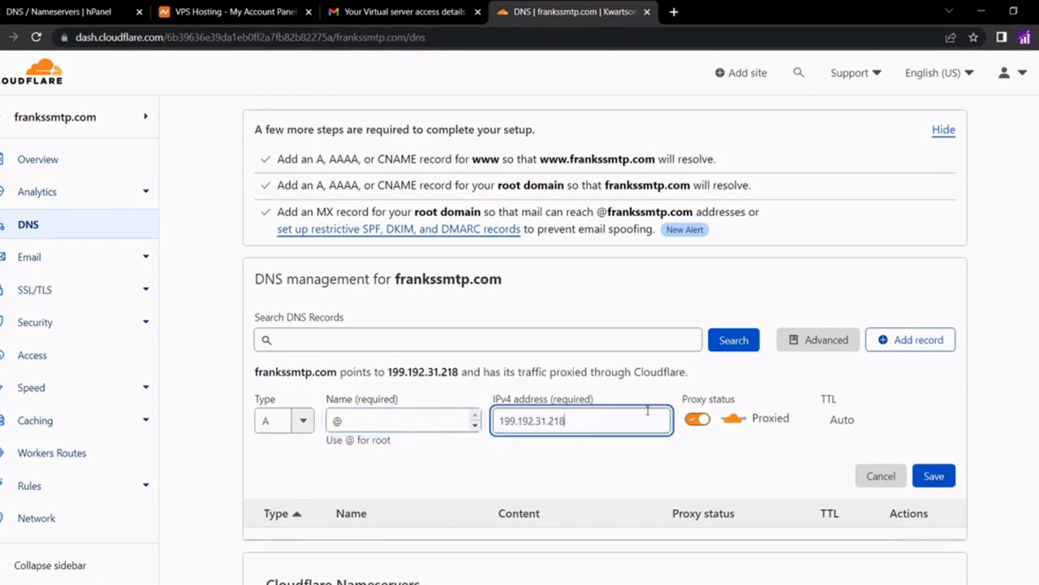
left_click(698, 420)
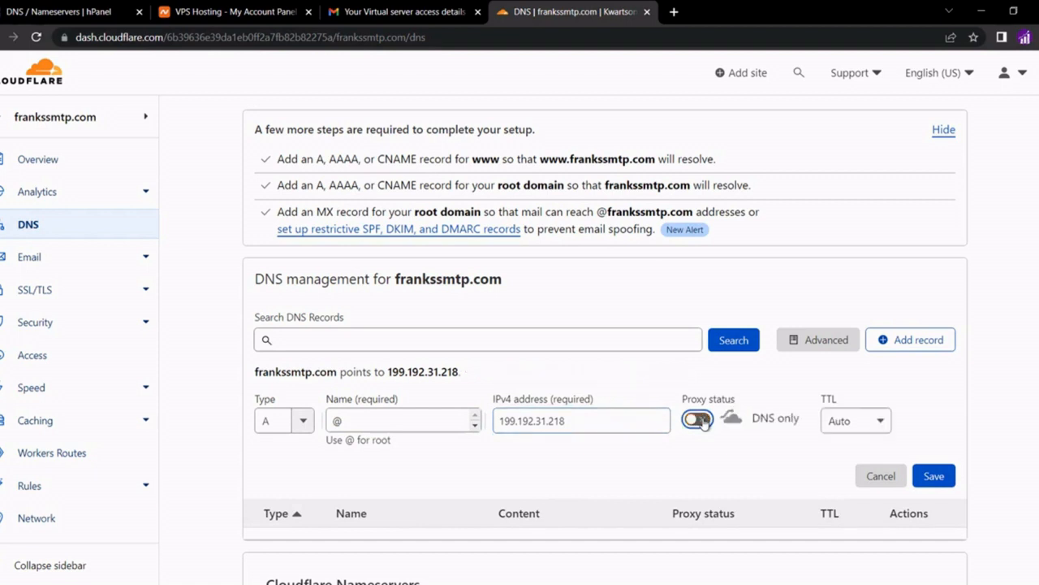
left_click(936, 475)
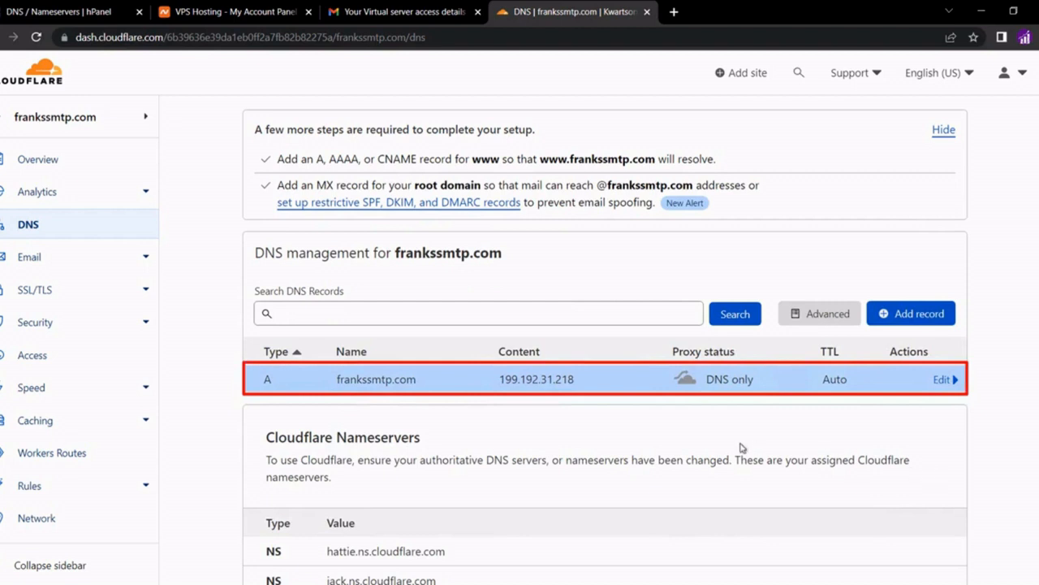
left_click(227, 12)
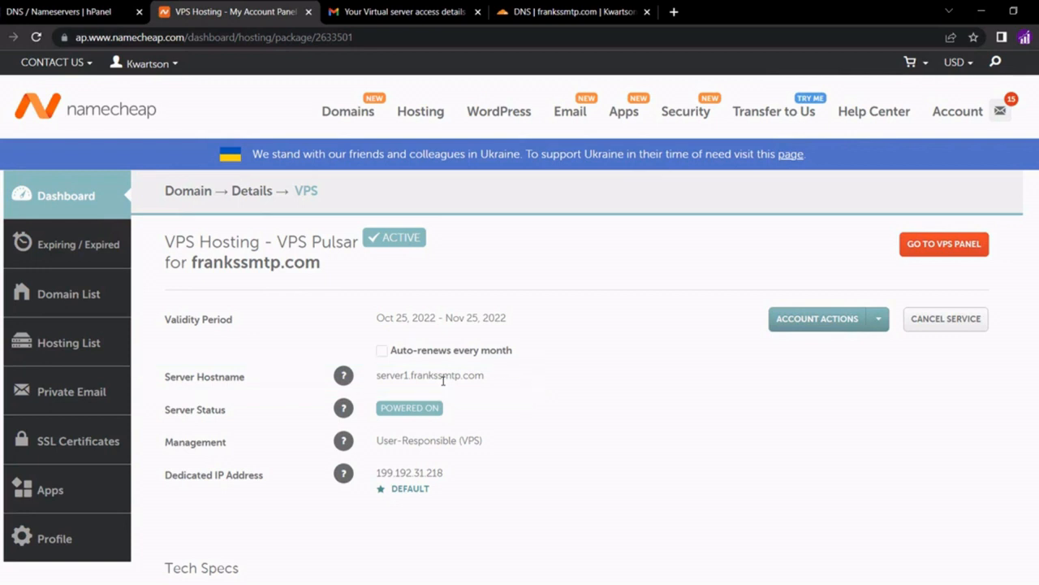
left_click(528, 12)
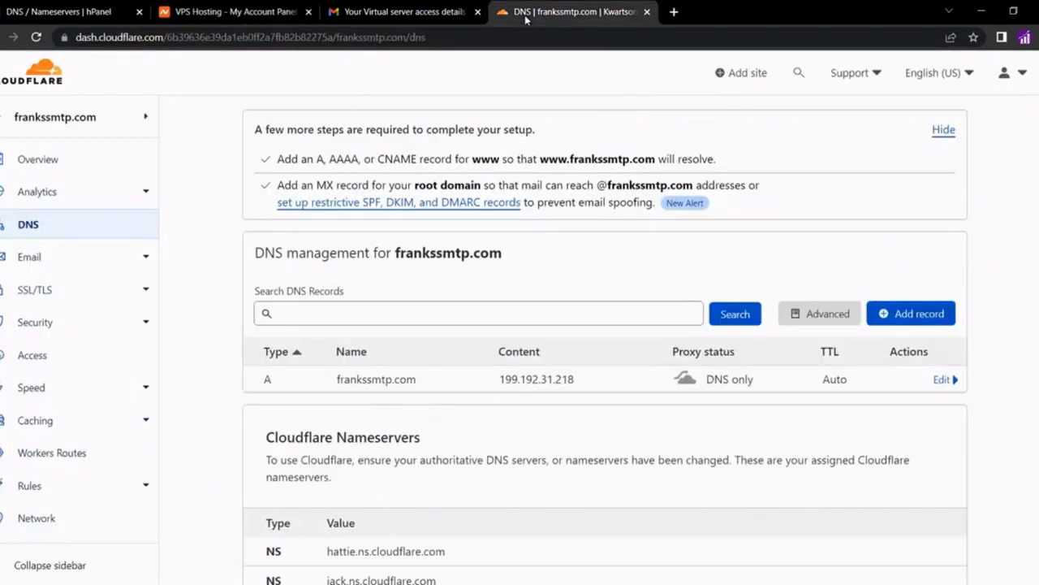
Create the server1 A record at 199.192.31.218 with proxying turned off
left_click(885, 314)
left_click(365, 397)
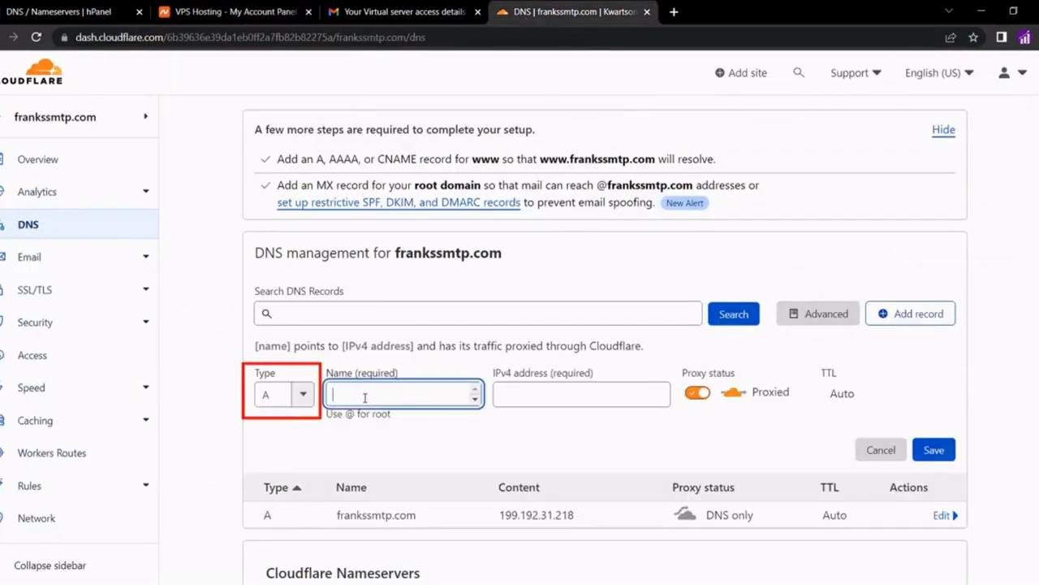
type("server1")
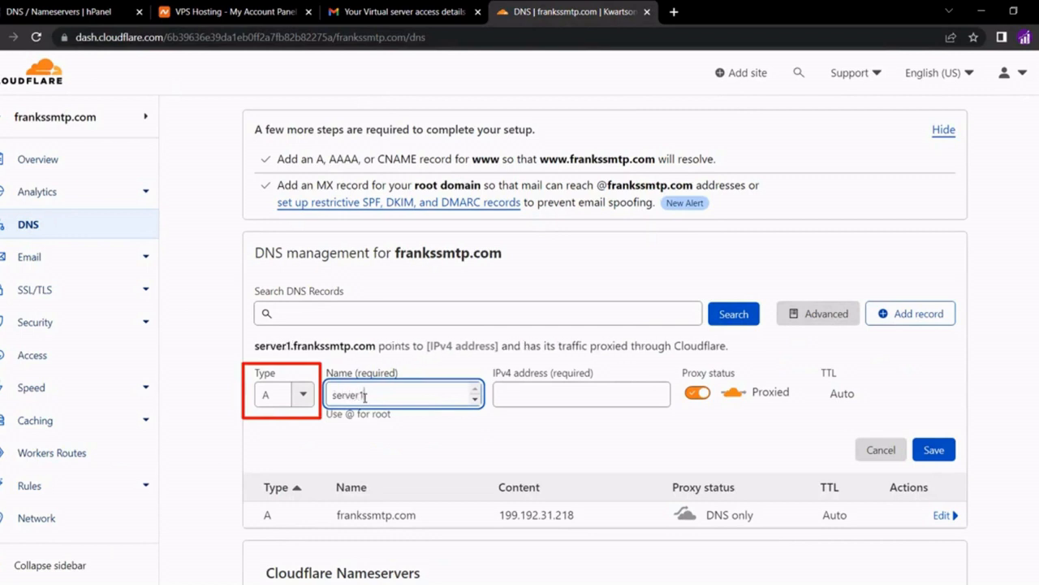
left_click(385, 432)
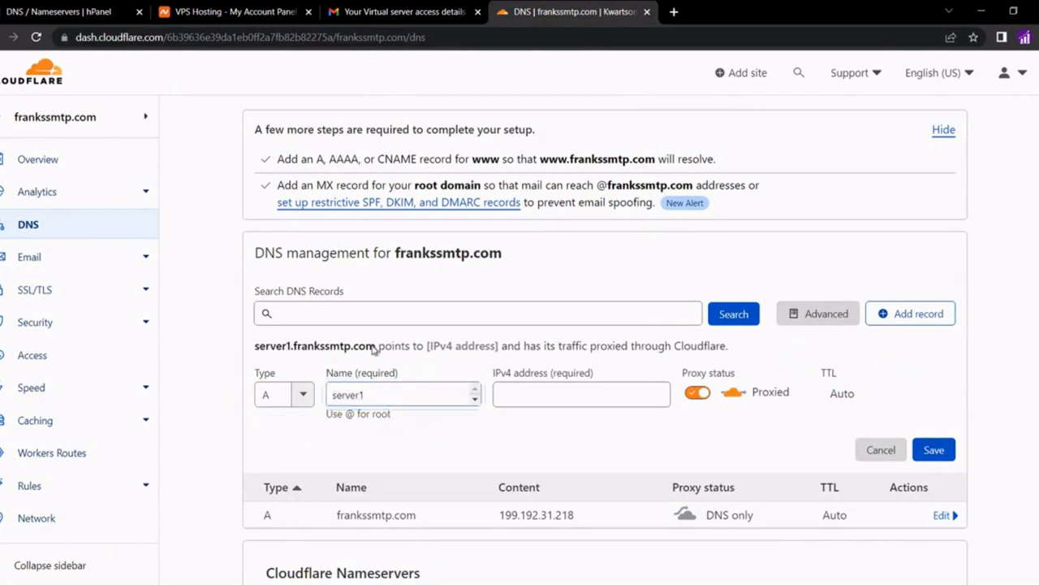
left_click_drag(376, 349, 254, 350)
left_click(490, 416)
left_click(520, 398)
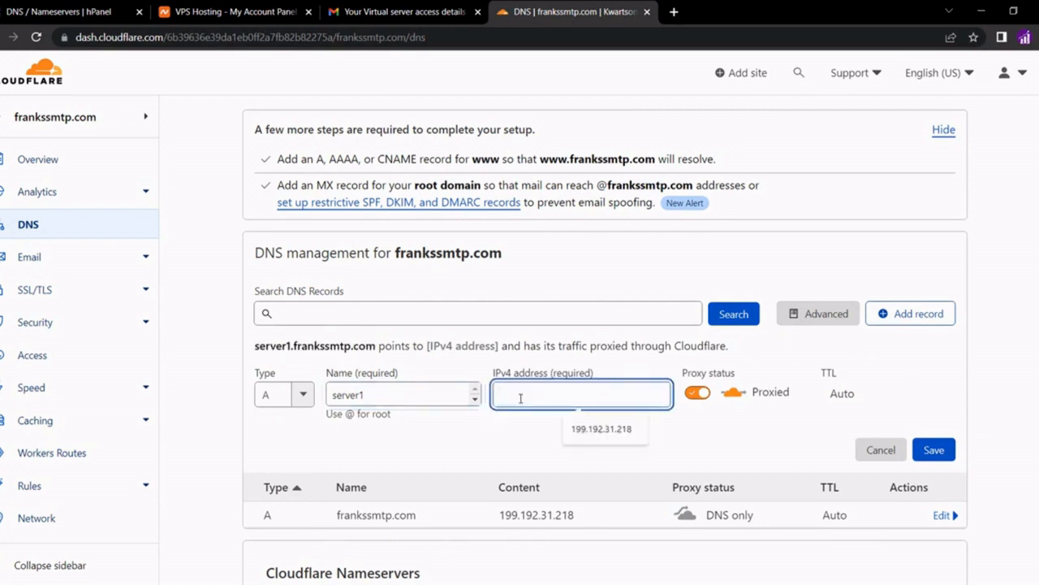
key("ctrl+v")
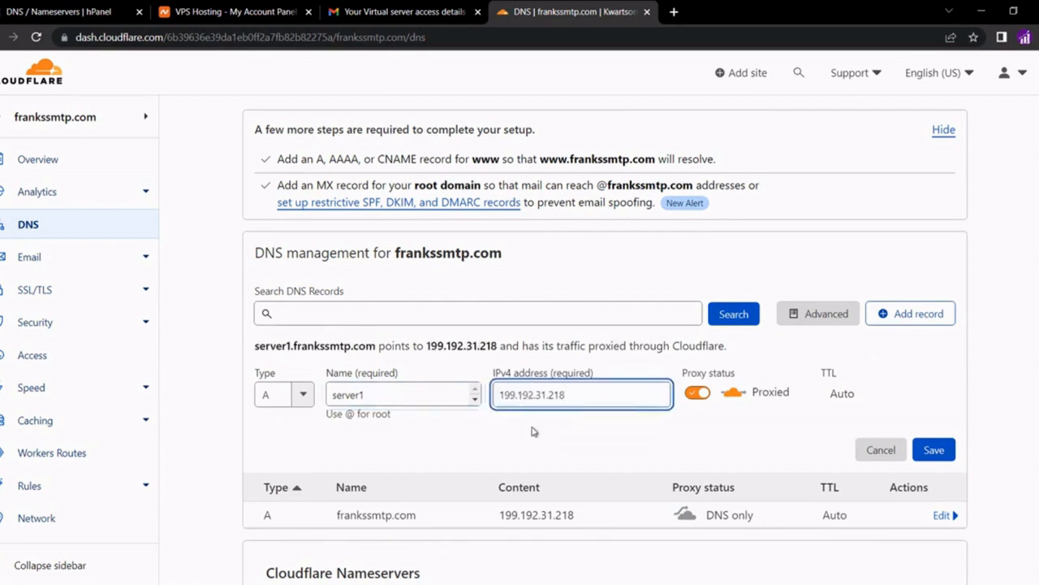
left_click(531, 429)
left_click(697, 395)
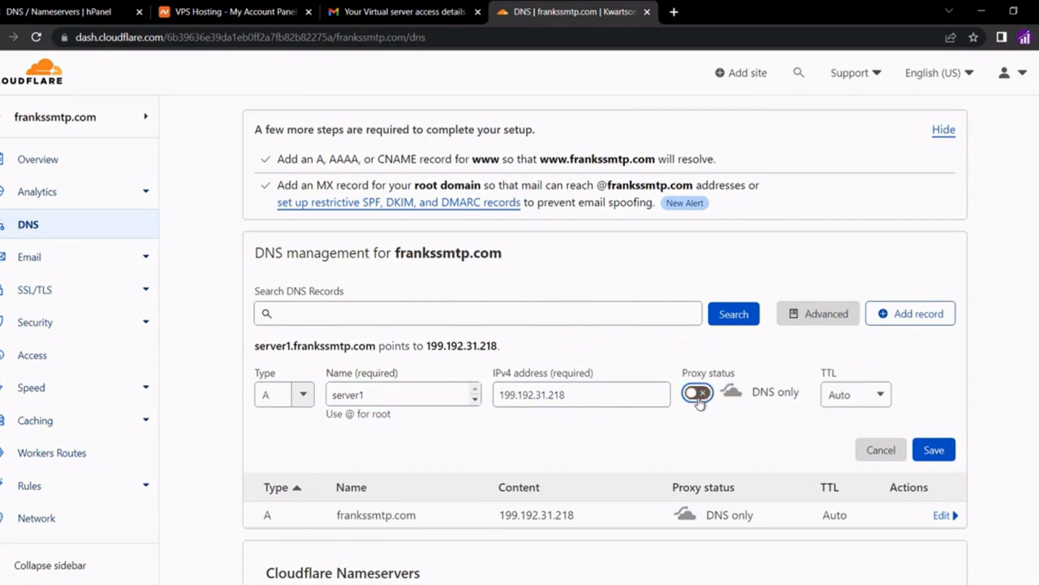
left_click(940, 455)
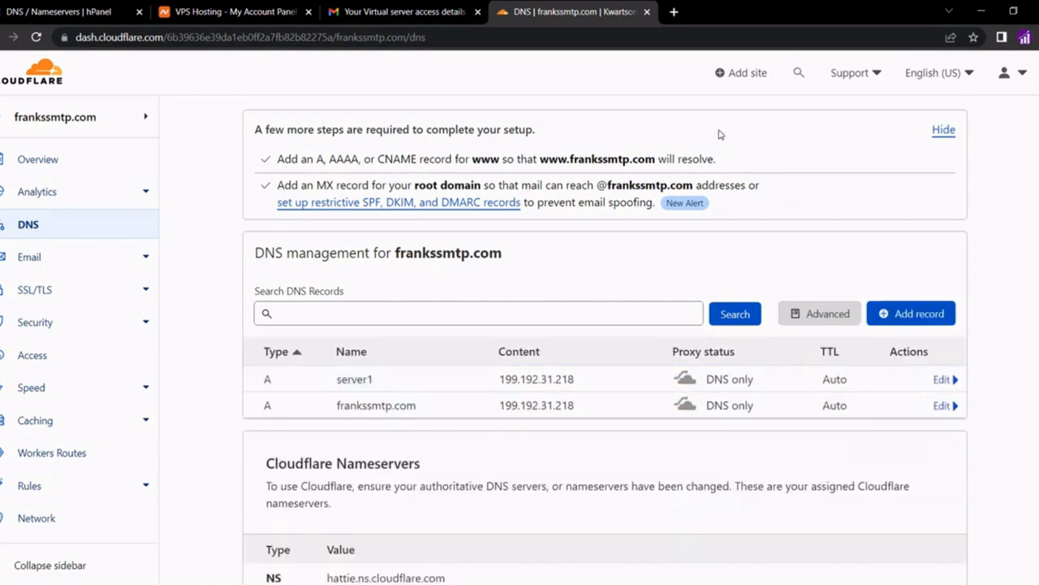
Create the mail A record at 199.192.31.218 with proxying turned off
left_click(925, 320)
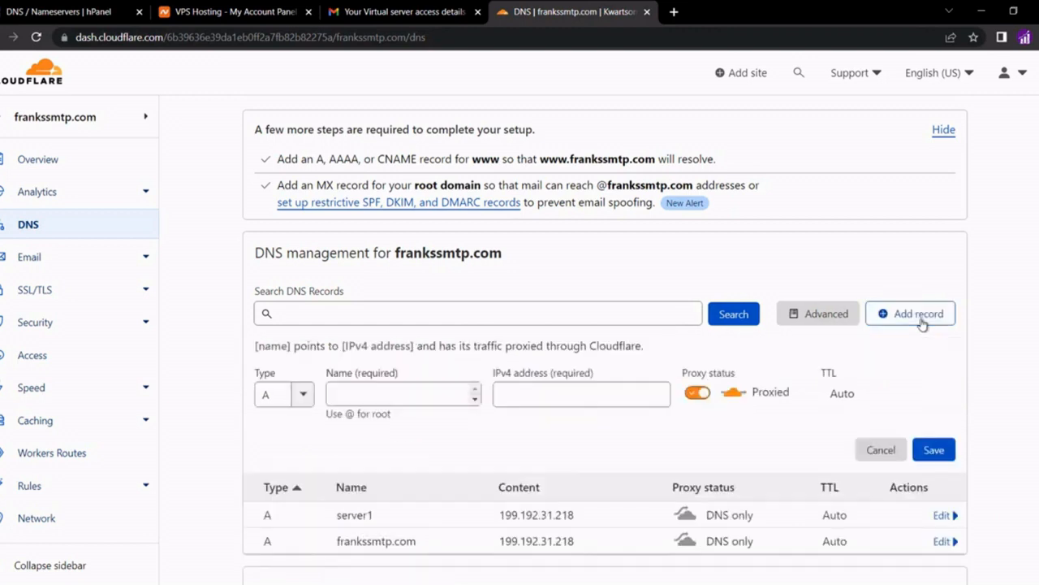
left_click(360, 395)
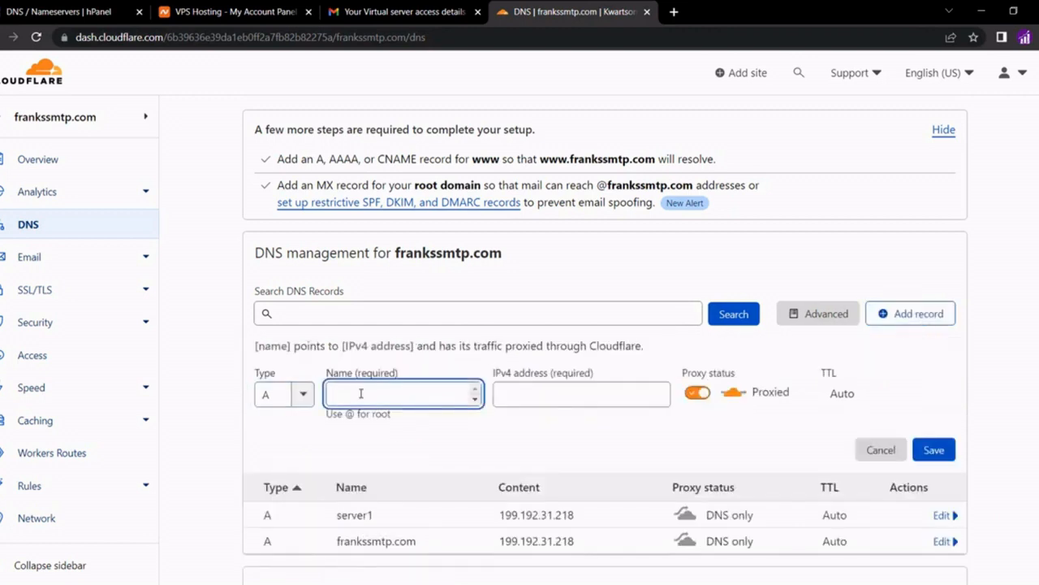
type("mail")
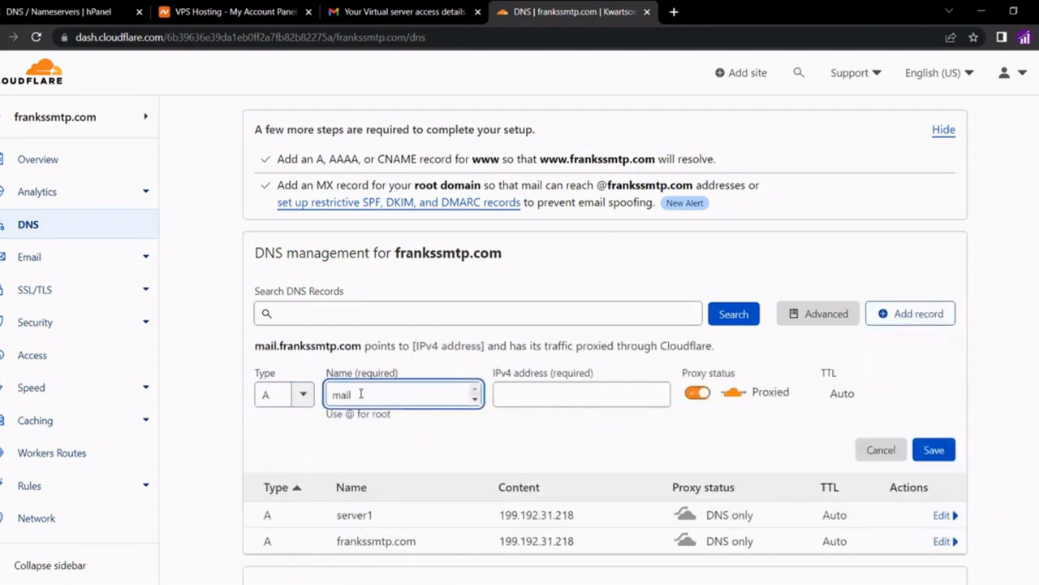
left_click(396, 456)
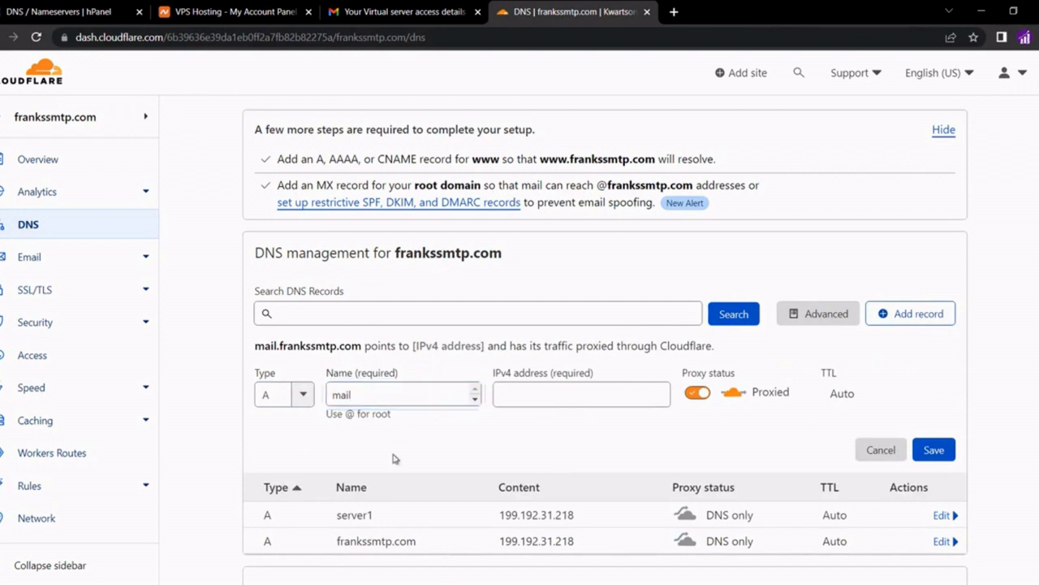
left_click(529, 398)
left_click(575, 428)
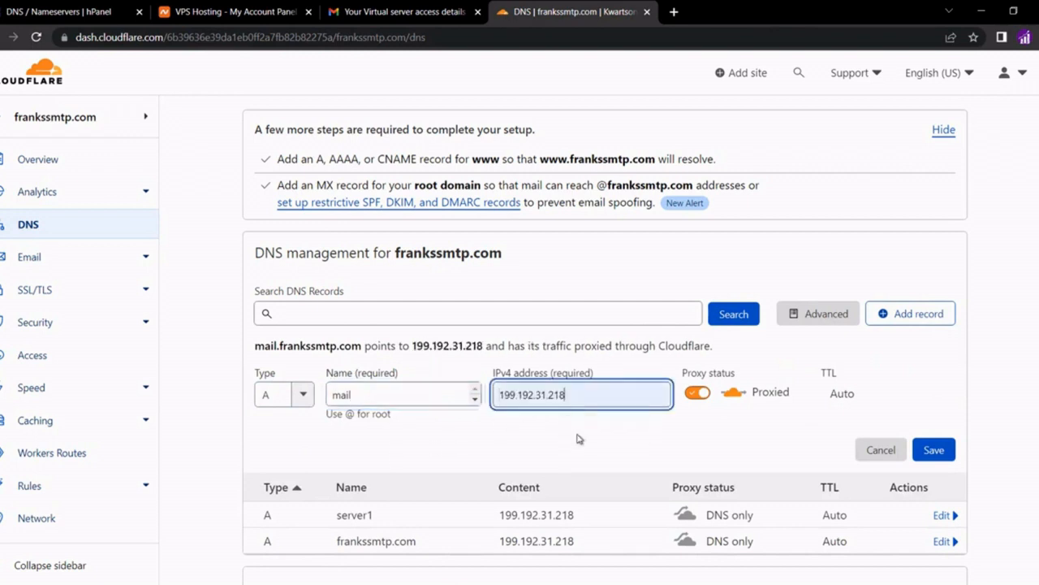
left_click(697, 393)
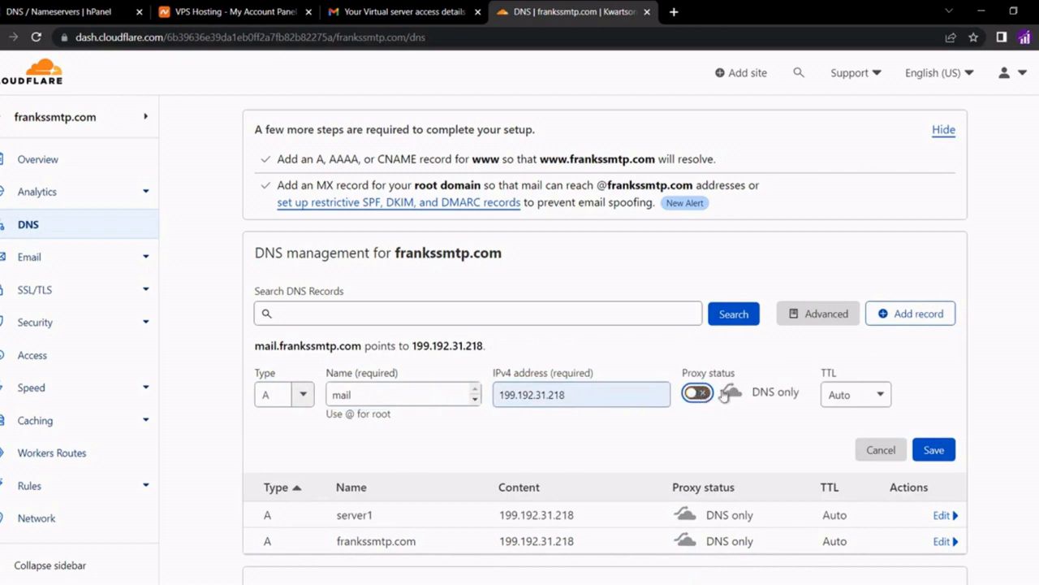
left_click(931, 449)
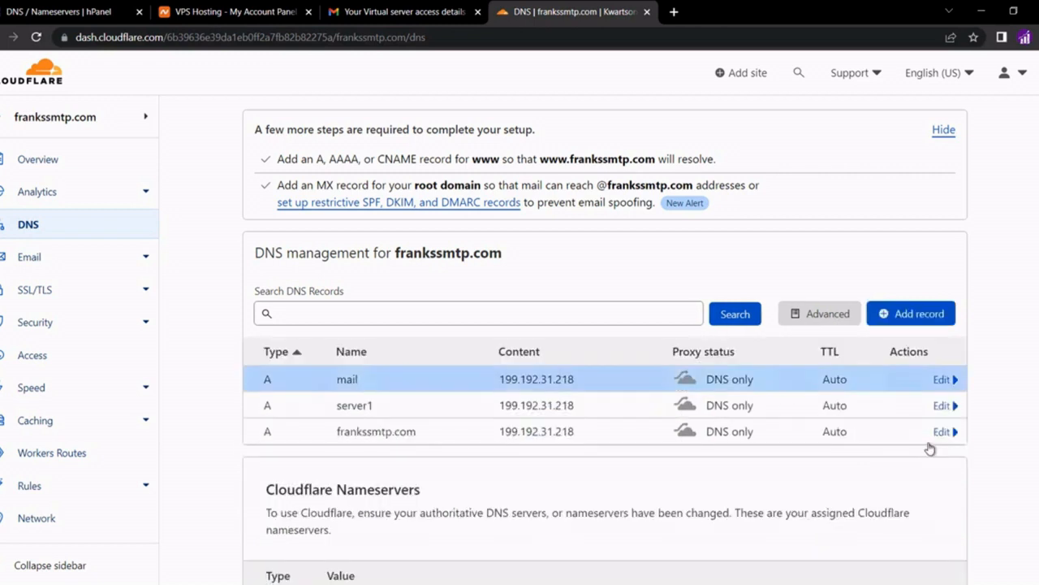
left_click(908, 312)
Add a DNS-only A record named www pointing to 199.192.31.218 and save it
left_click(415, 393)
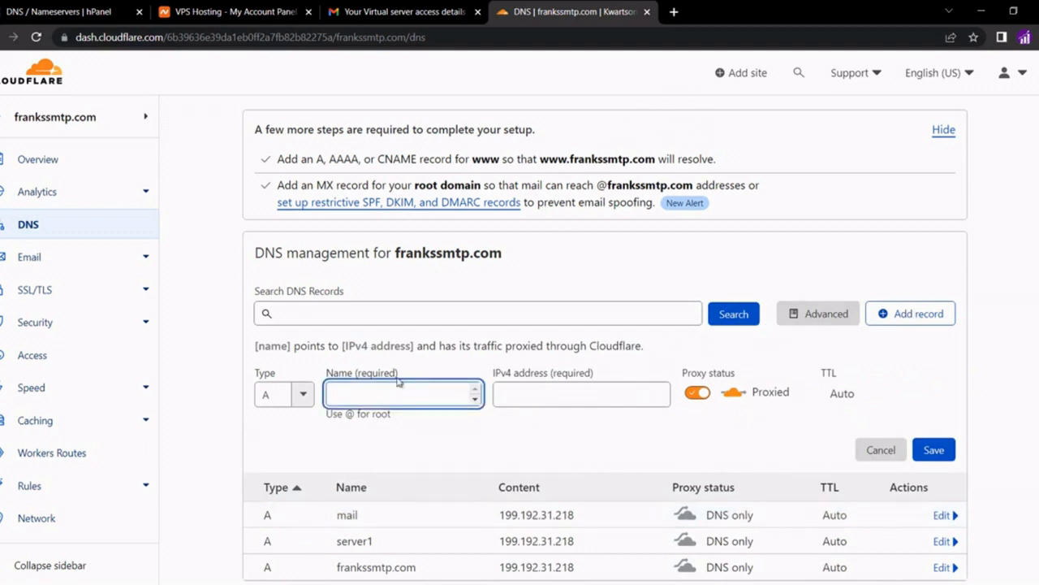
type("www")
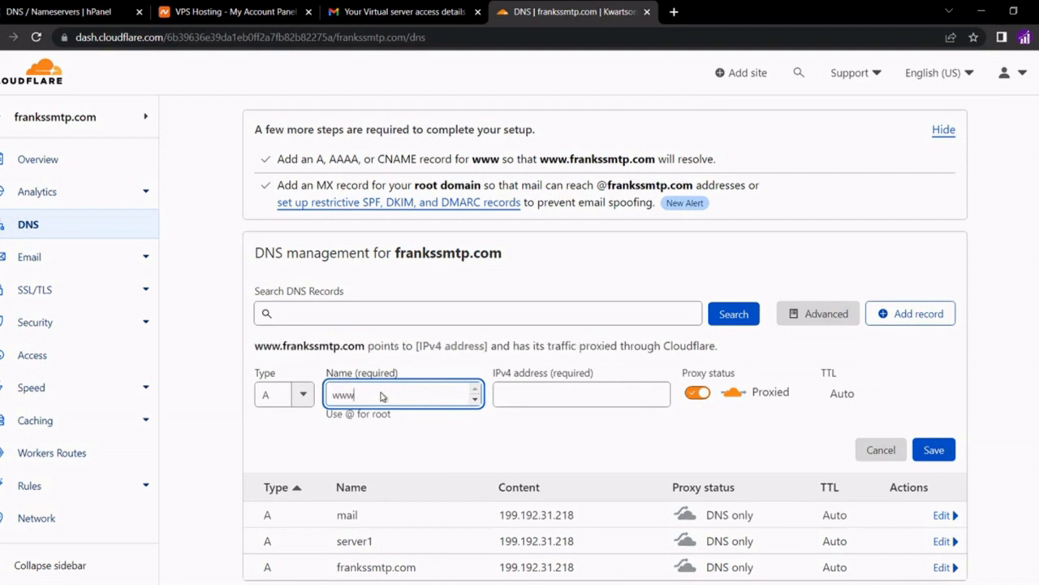
left_click(536, 385)
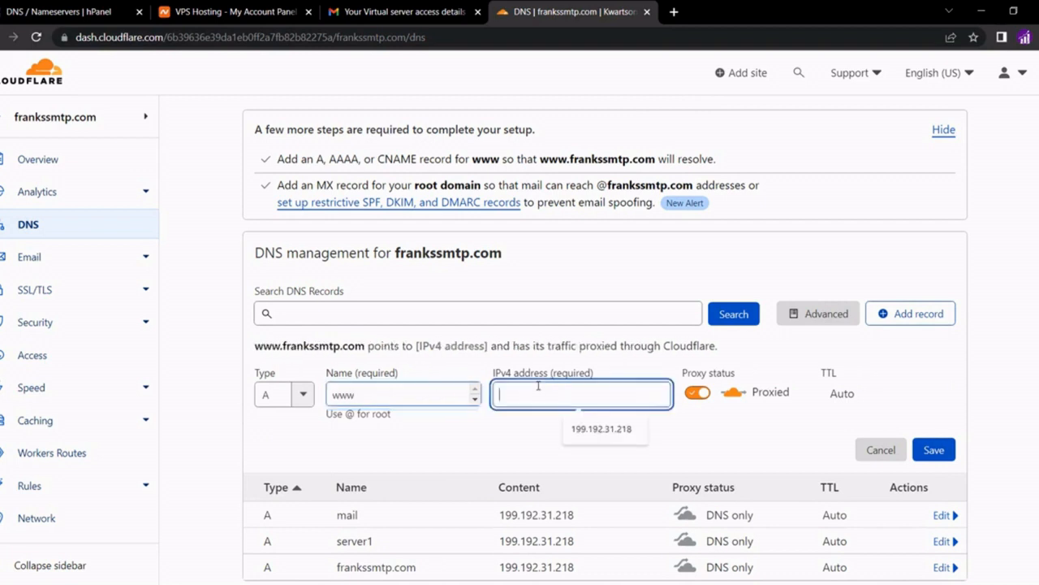
left_click(604, 428)
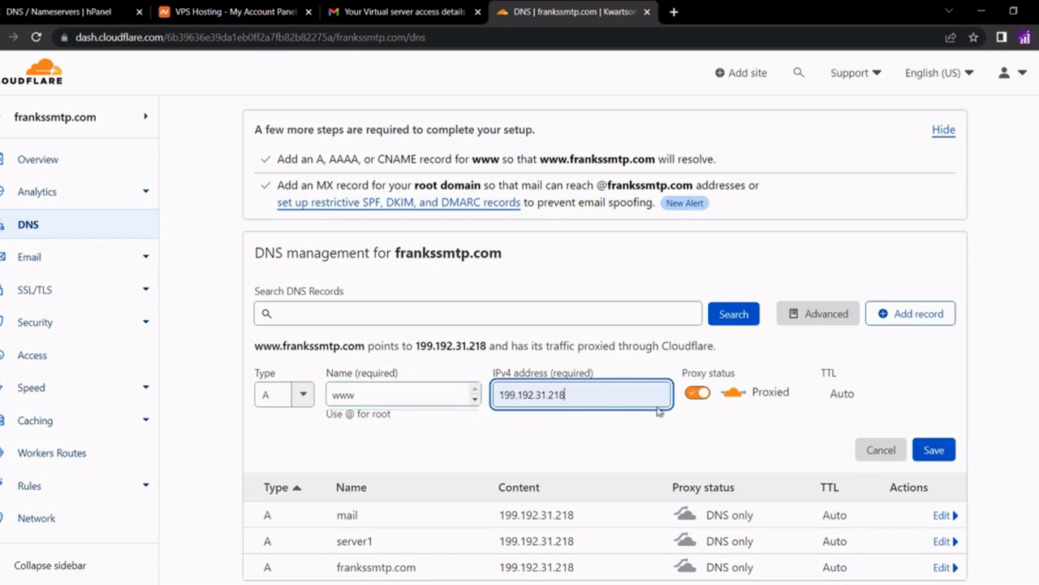
left_click(697, 393)
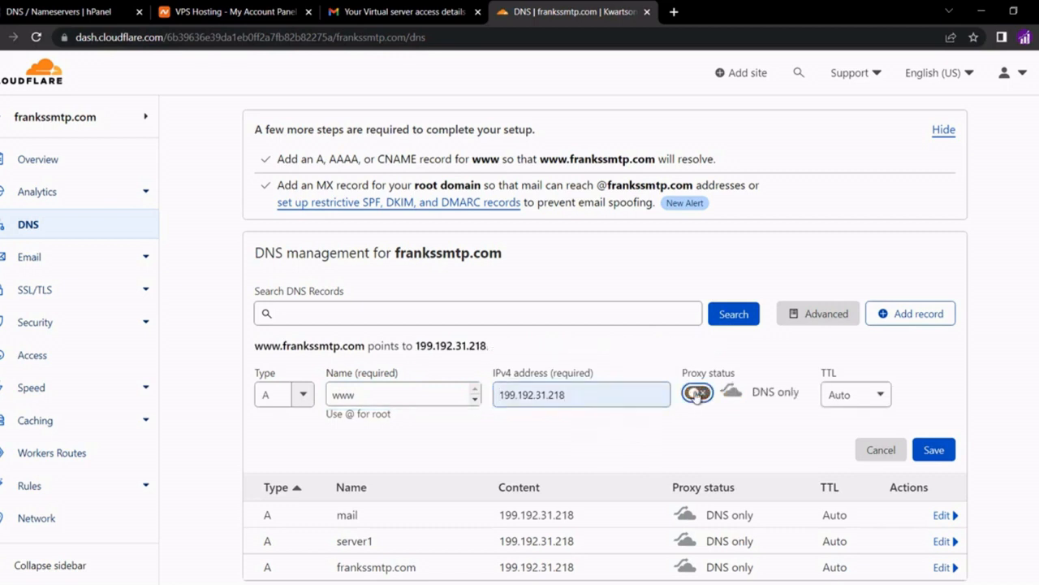
left_click(934, 449)
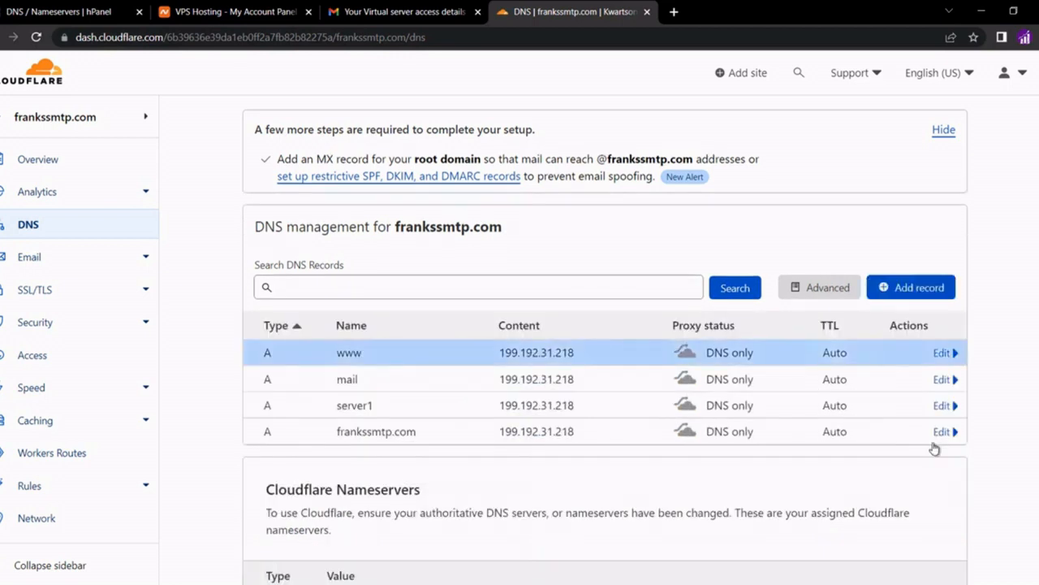
Create an MX record for @ with mail server mail.frankssmtp.com and priority 10, then save
left_click(910, 290)
left_click(279, 366)
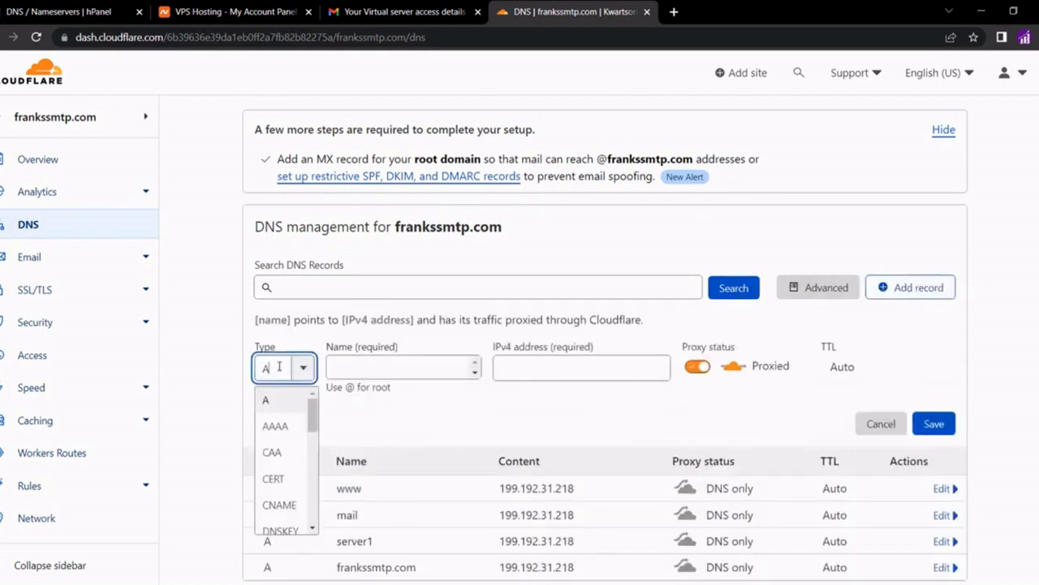
type("mx")
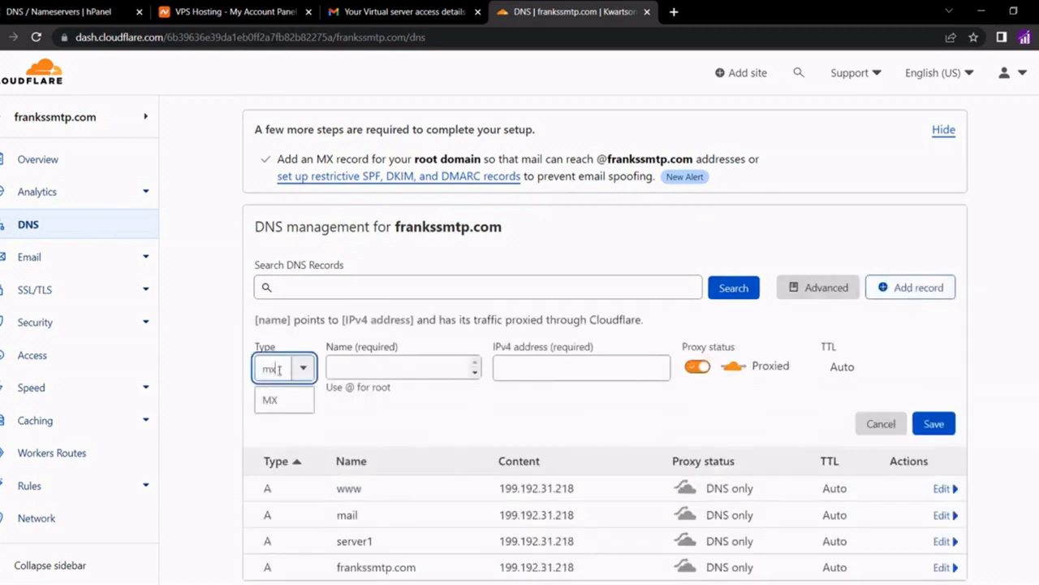
left_click(269, 400)
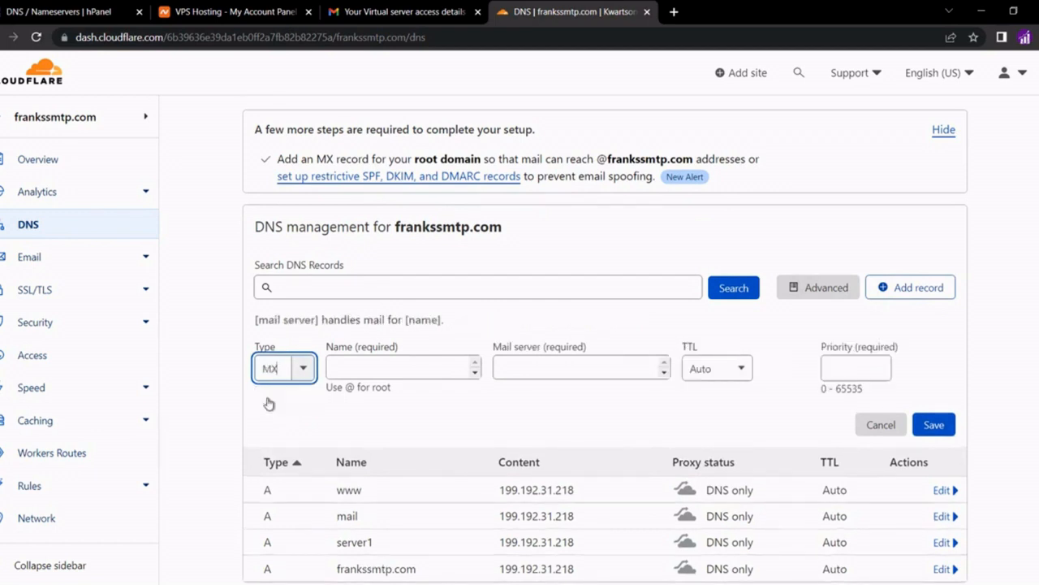
left_click(362, 369)
type("@")
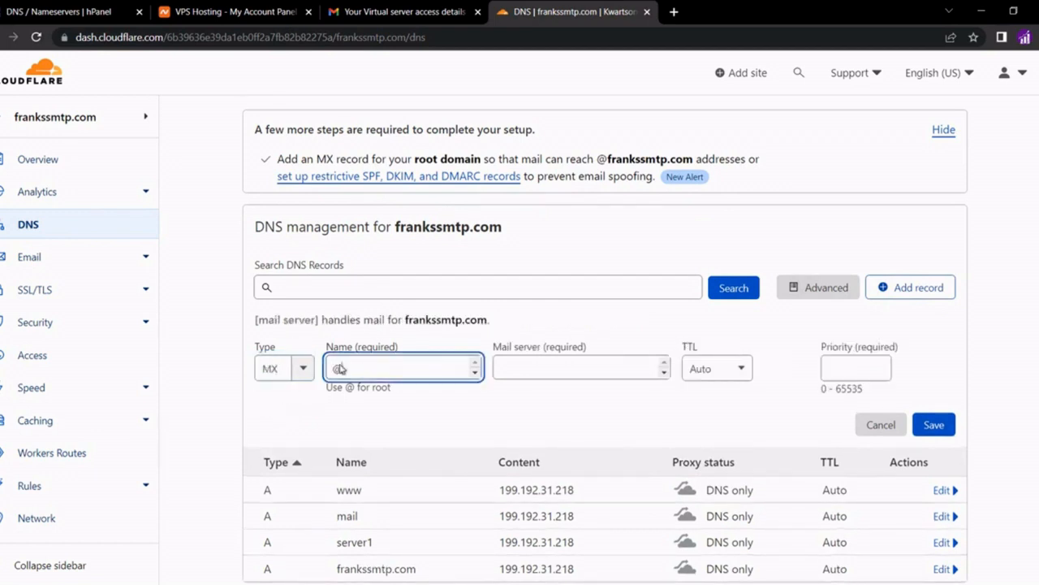
left_click(548, 365)
type("mail.")
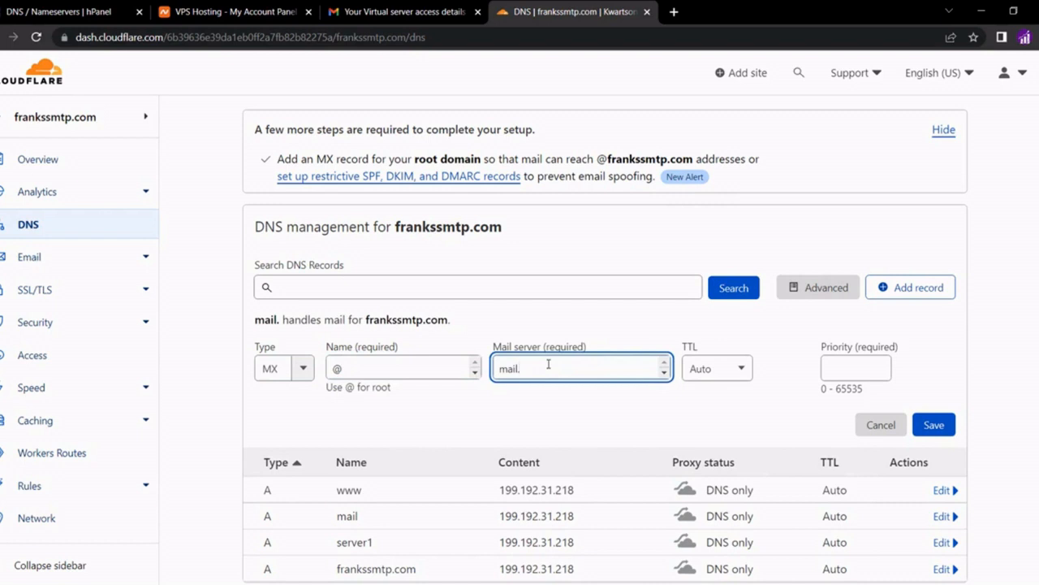
type("frankssmtp")
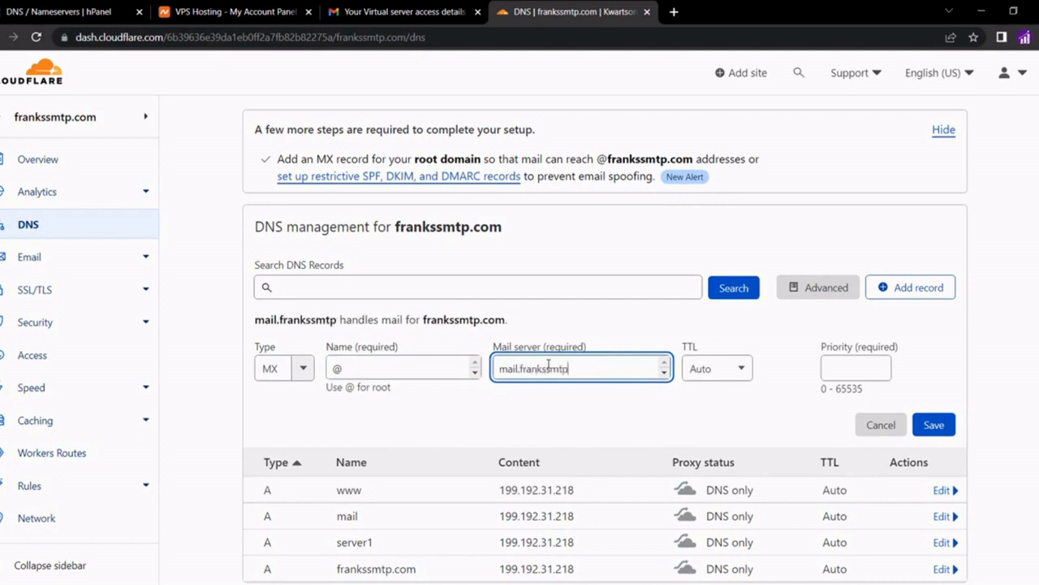
type(".com")
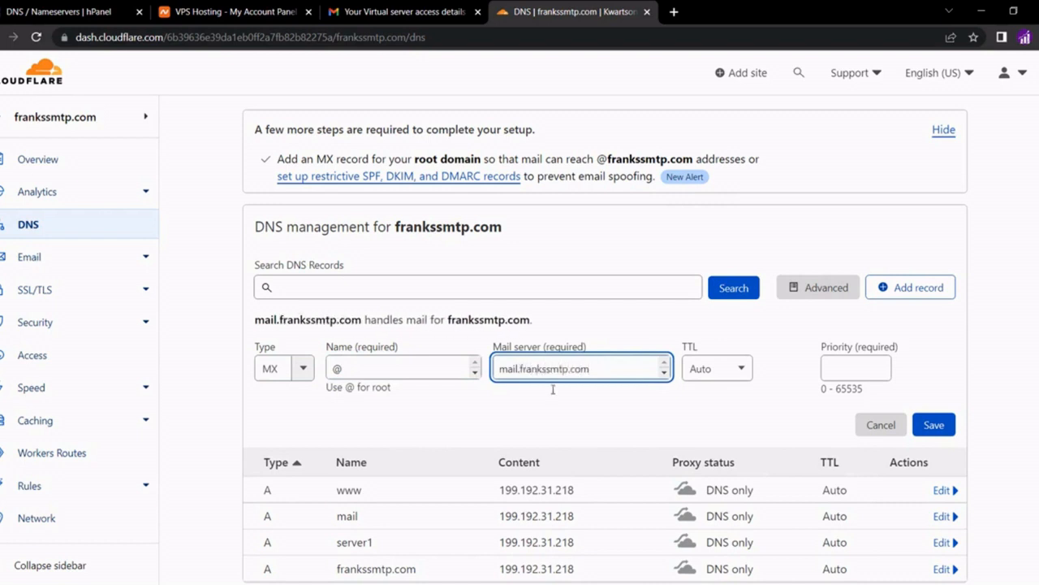
left_click(557, 418)
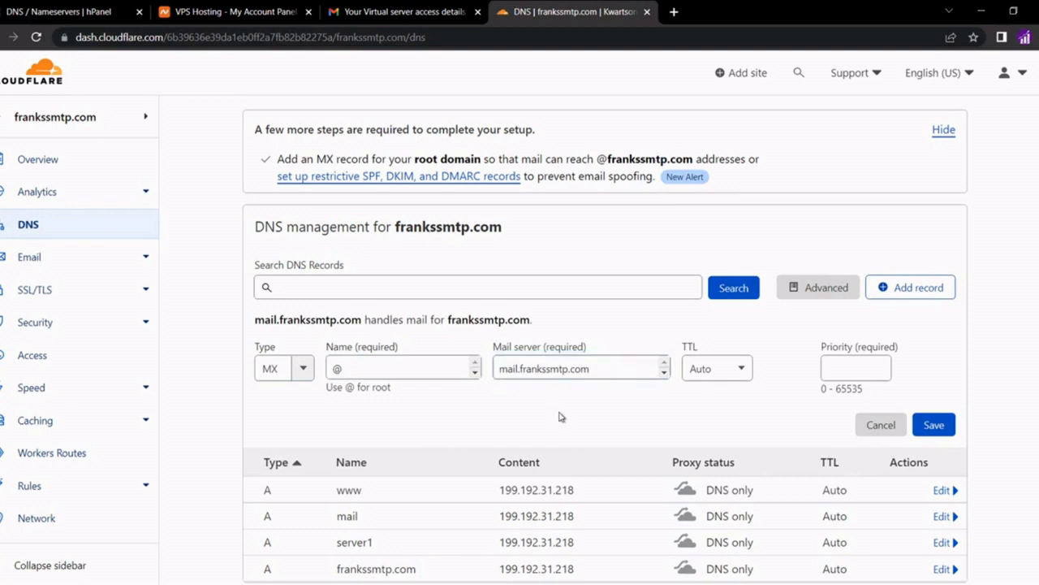
left_click(823, 365)
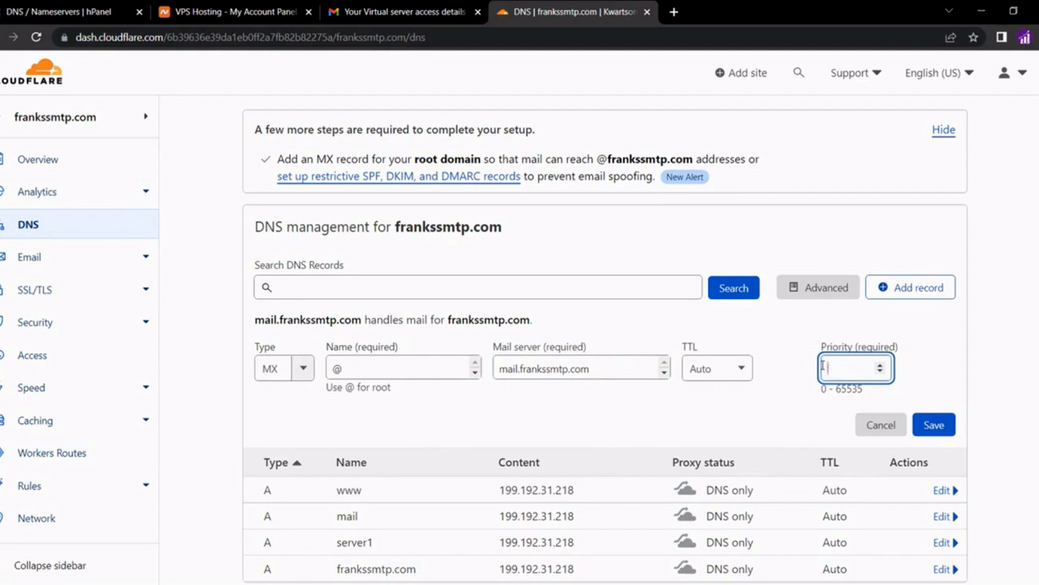
left_click(928, 431)
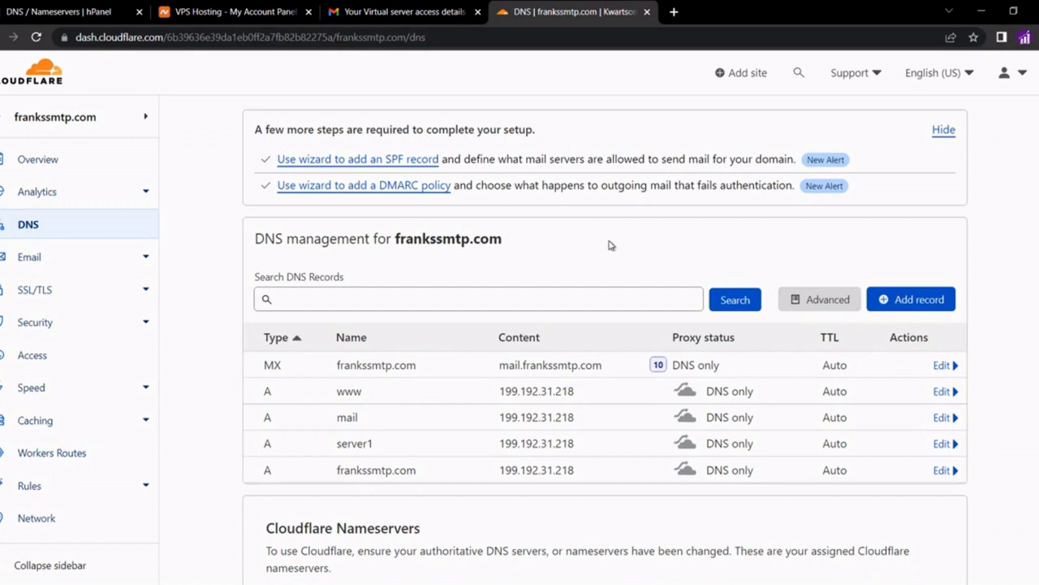
Open whatsmydns.net in a new tab and check A record propagation for frankssmtp.com
left_click(673, 12)
type("whats")
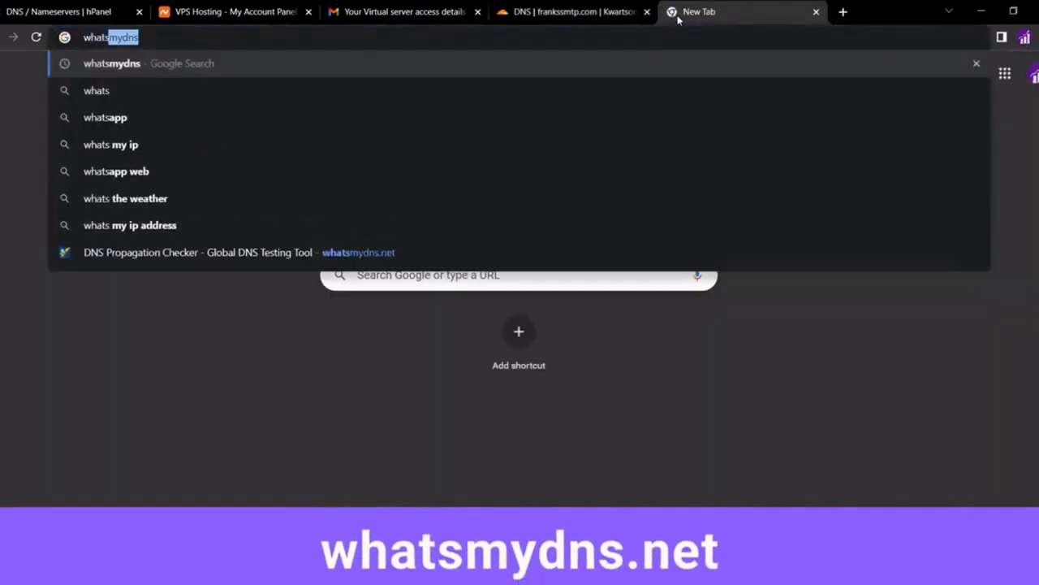
key("Return")
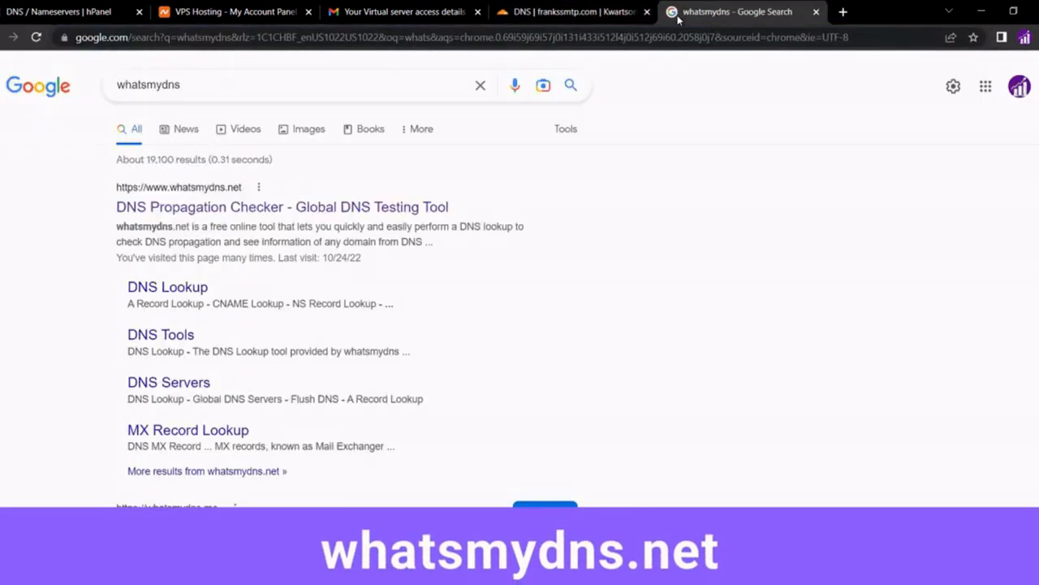
left_click(301, 207)
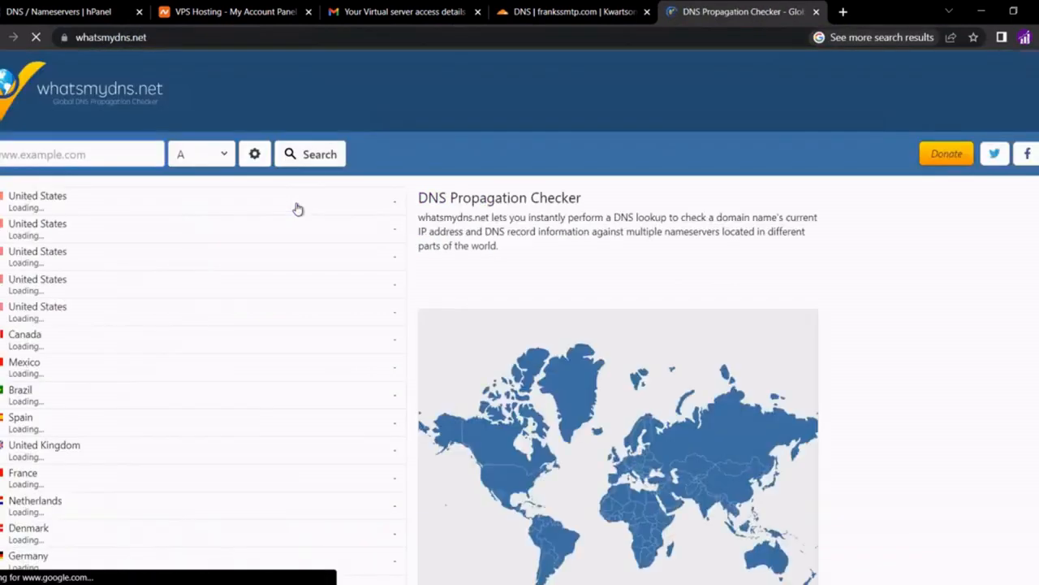
left_click(106, 154)
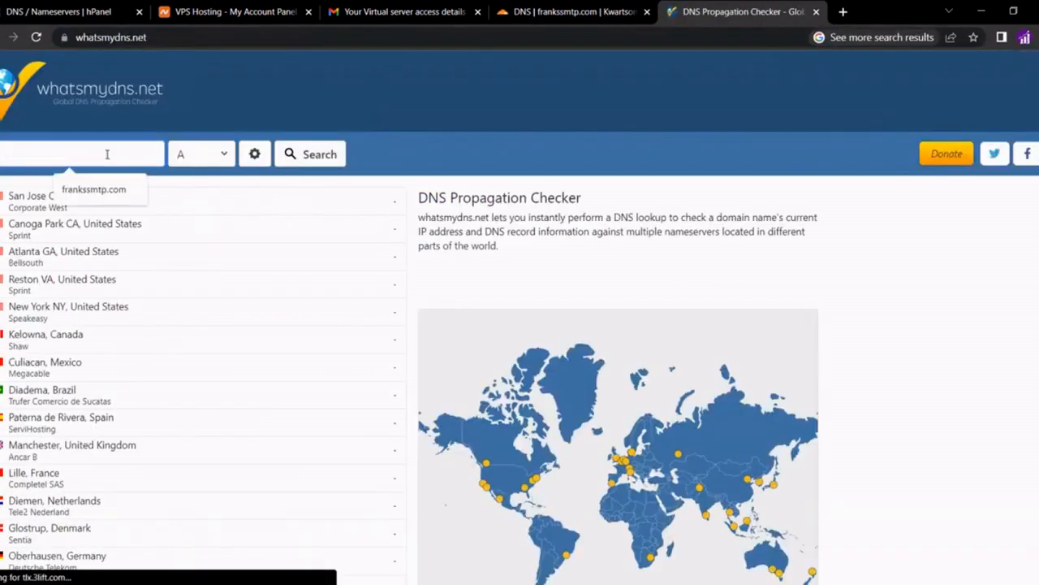
type("franks")
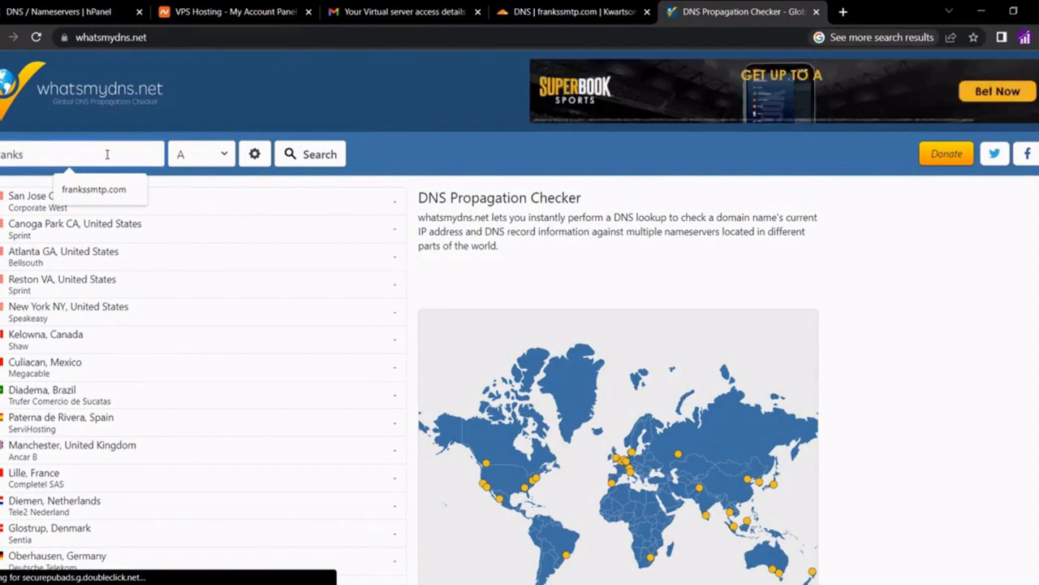
left_click(93, 189)
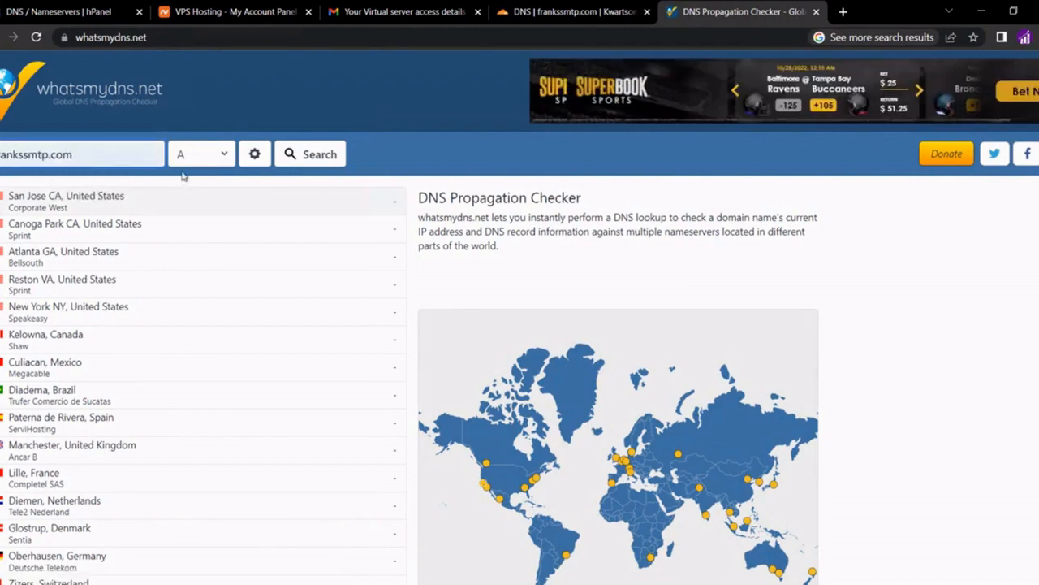
left_click(293, 166)
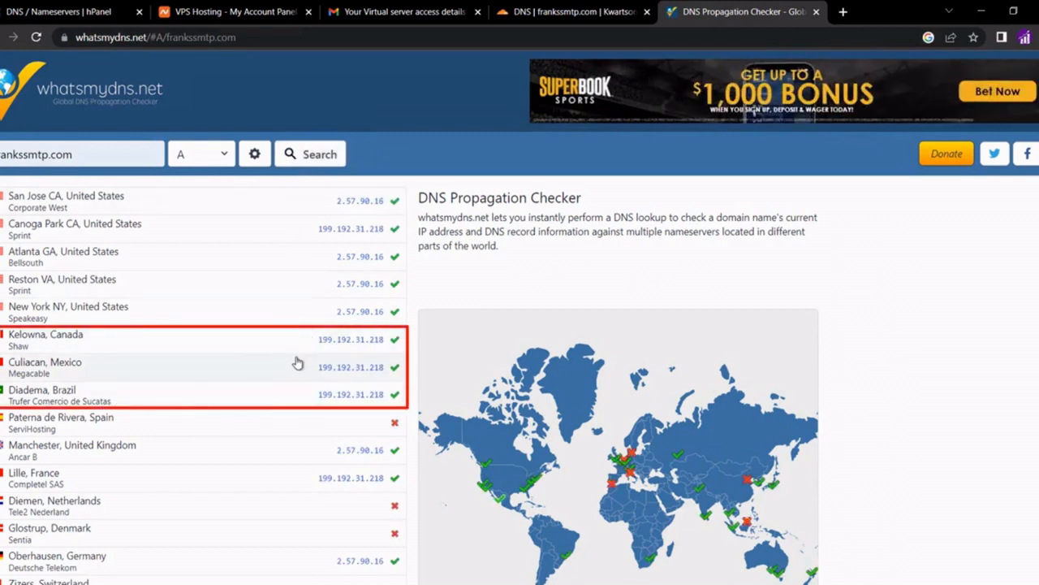
Check NS record propagation for frankssmtp.com, then close the checker tab
left_click(195, 154)
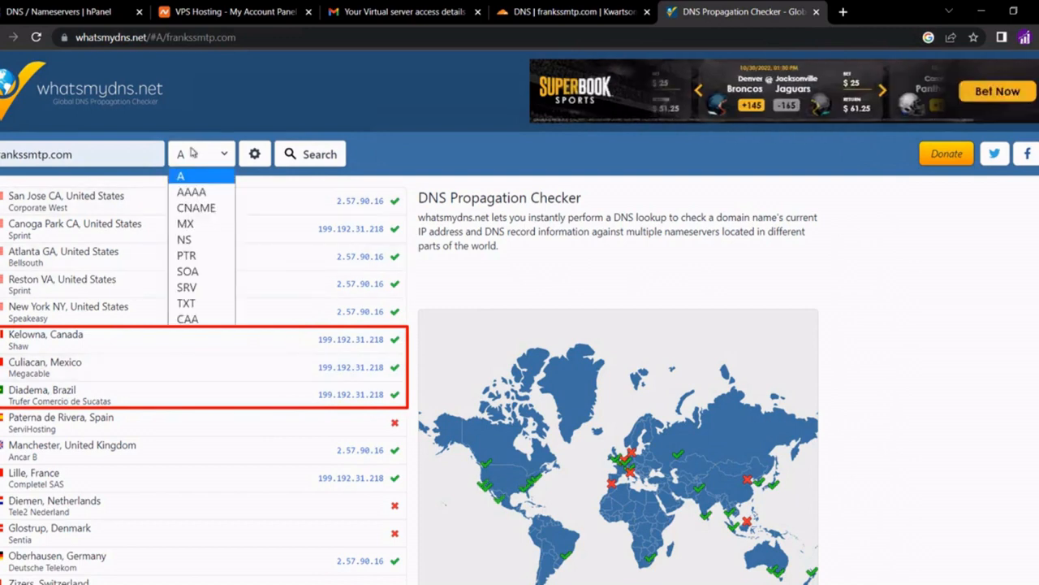
left_click(183, 238)
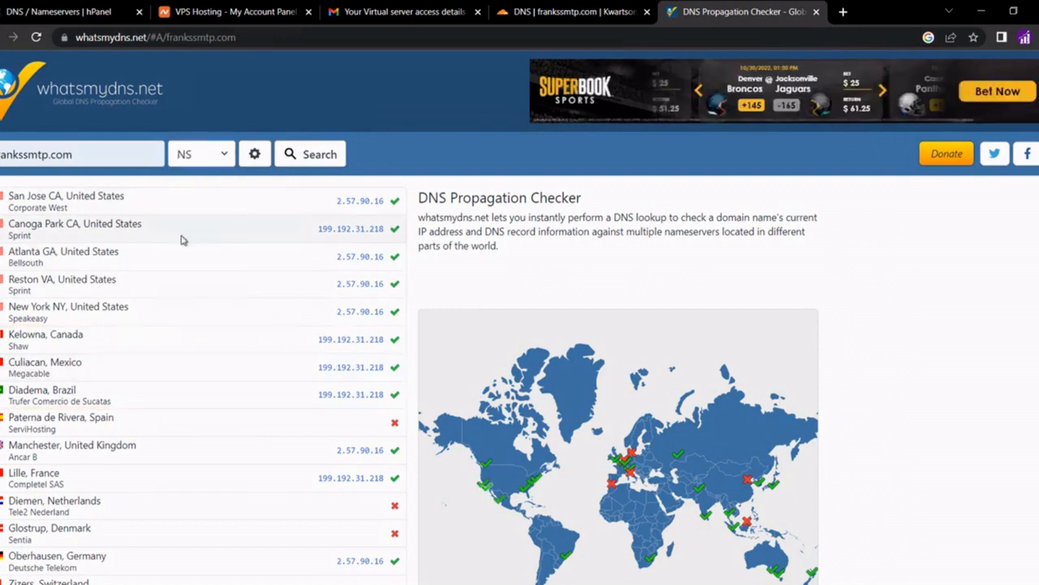
left_click(300, 162)
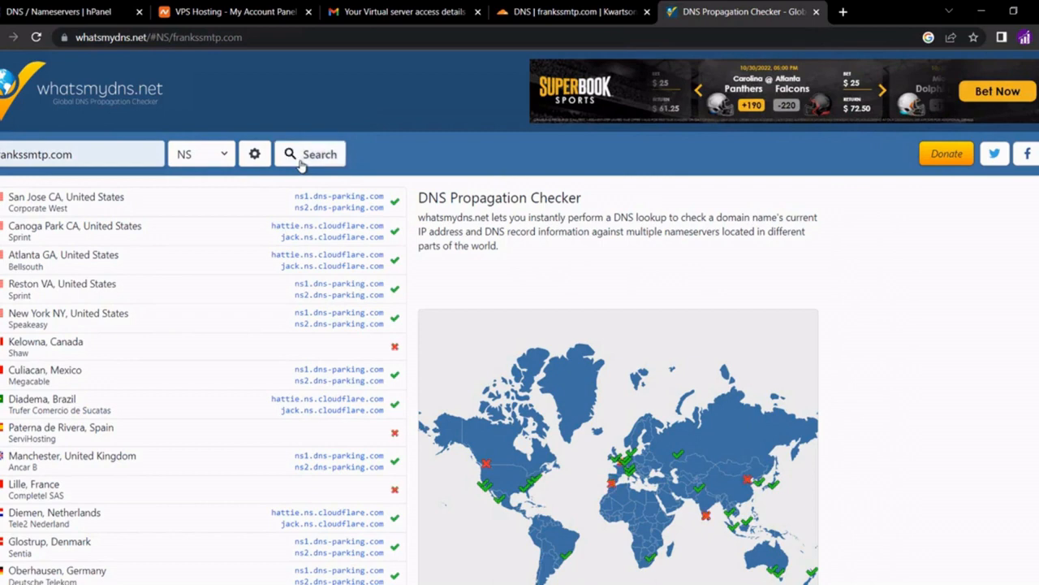
left_click(816, 13)
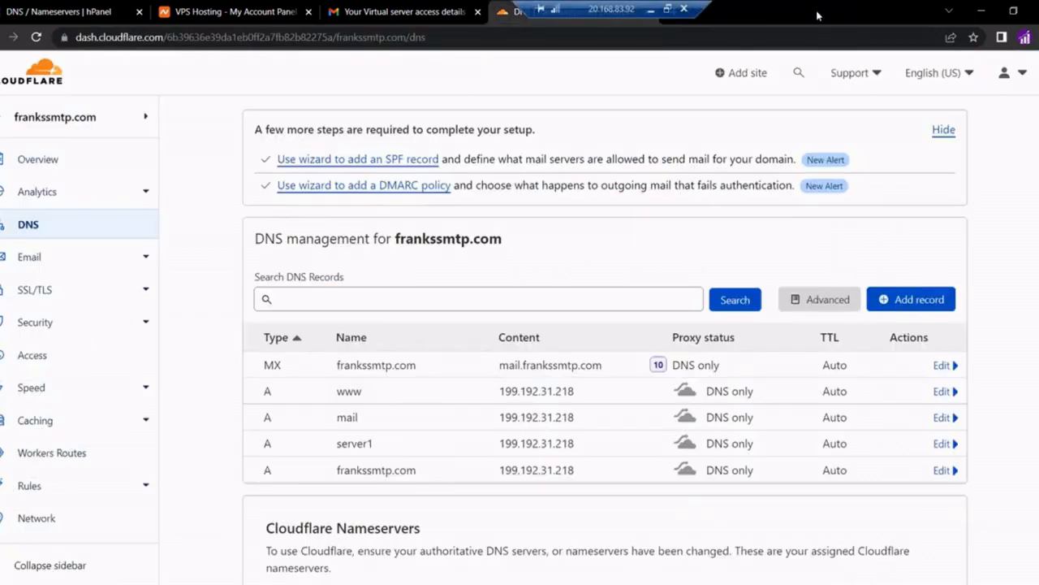
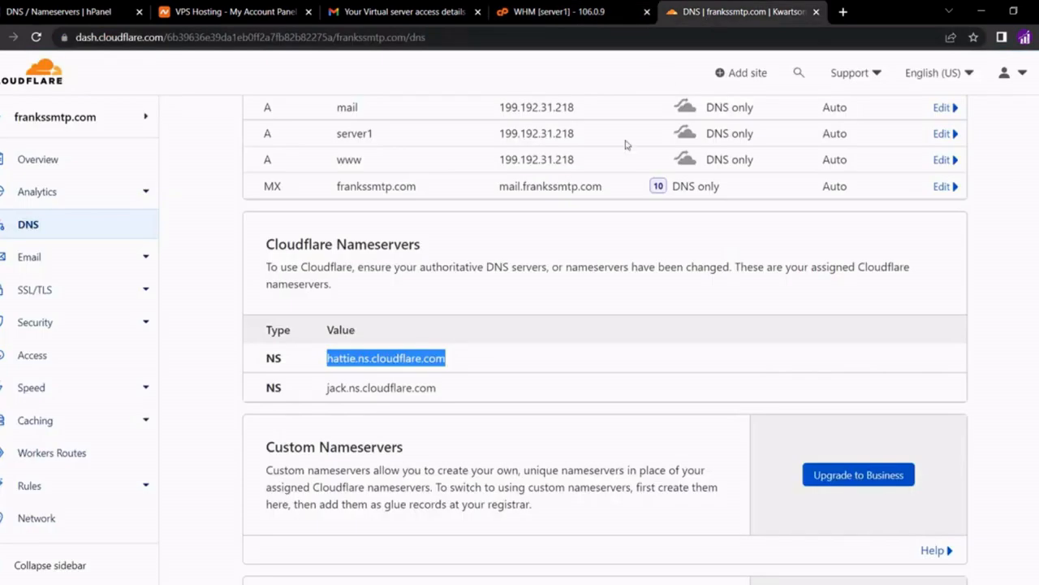
Copy jack.ns.cloudflare.com from the Cloudflare Nameservers list on the frankssmtp.com DNS page
triple_click(377, 390)
right_click(378, 393)
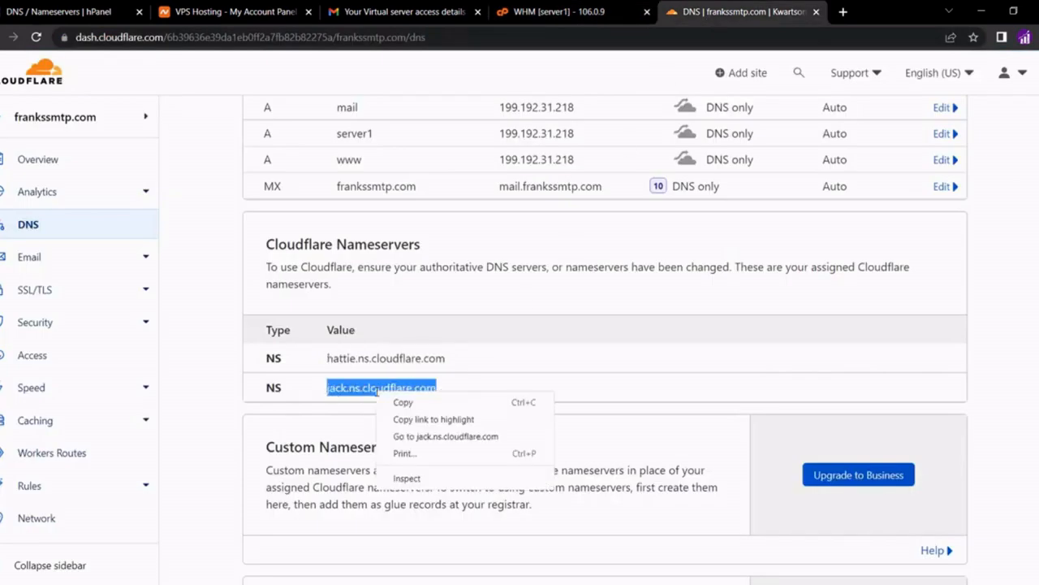
left_click(398, 402)
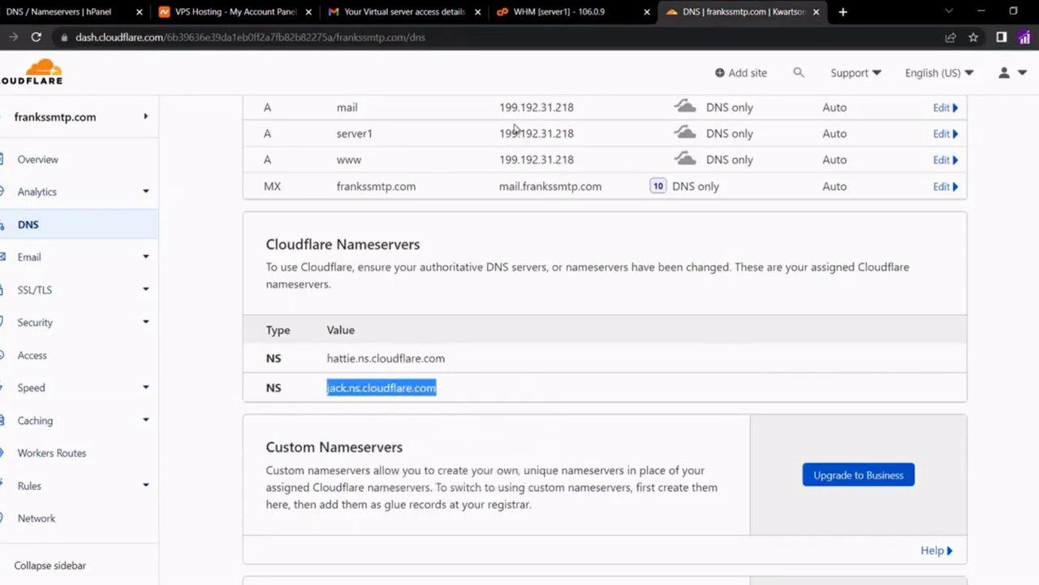
Replace the WHM setup wizard's second nameserver with jack.ns.cloudflare.com
left_click(522, 13)
triple_click(345, 396)
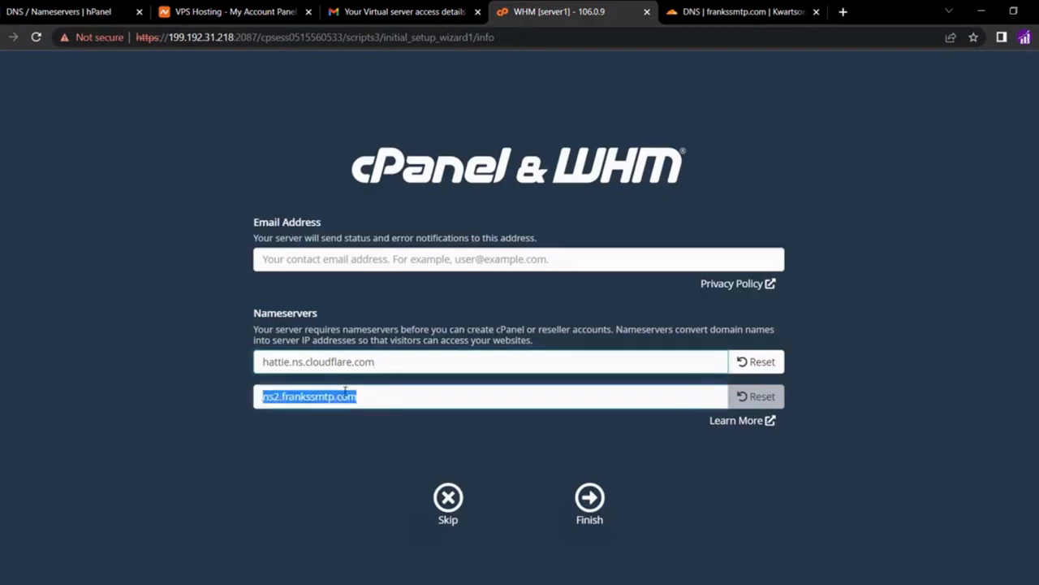
key("ctrl+v")
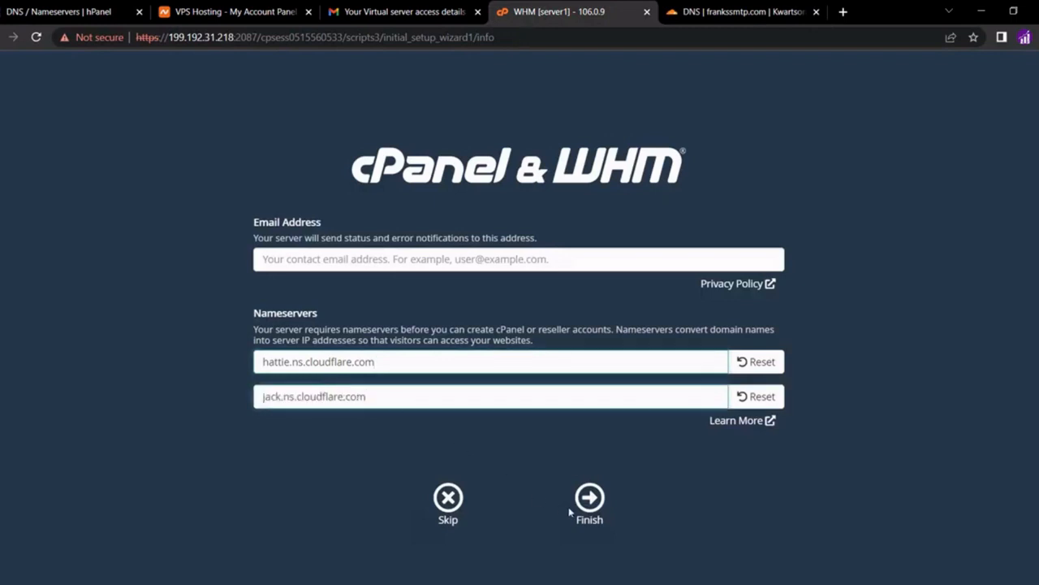
Finish the initial setup and exit the Feature Showcase to the WHM home page
left_click(589, 508)
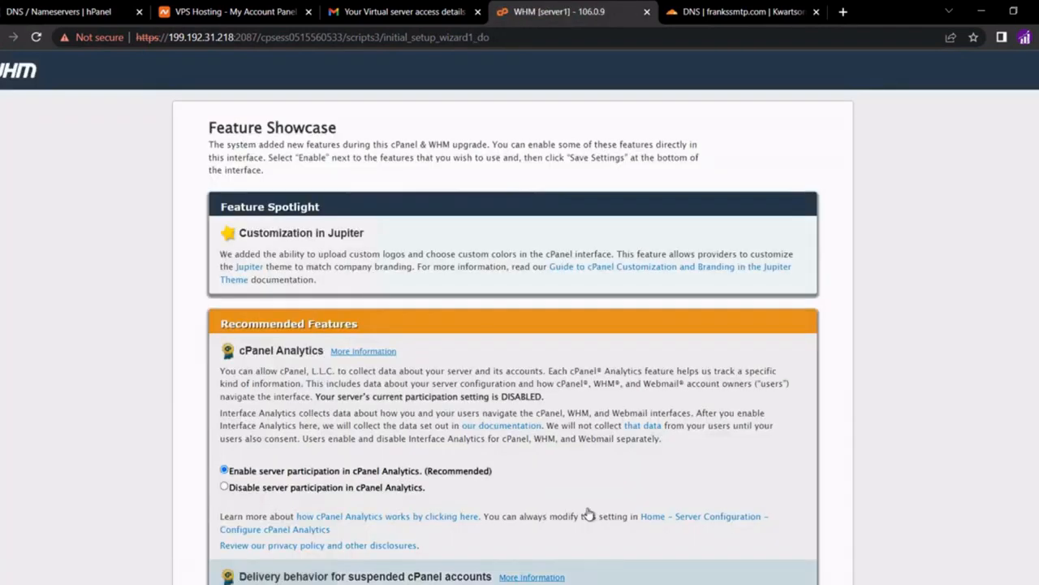
scroll(588, 515, "down", 4)
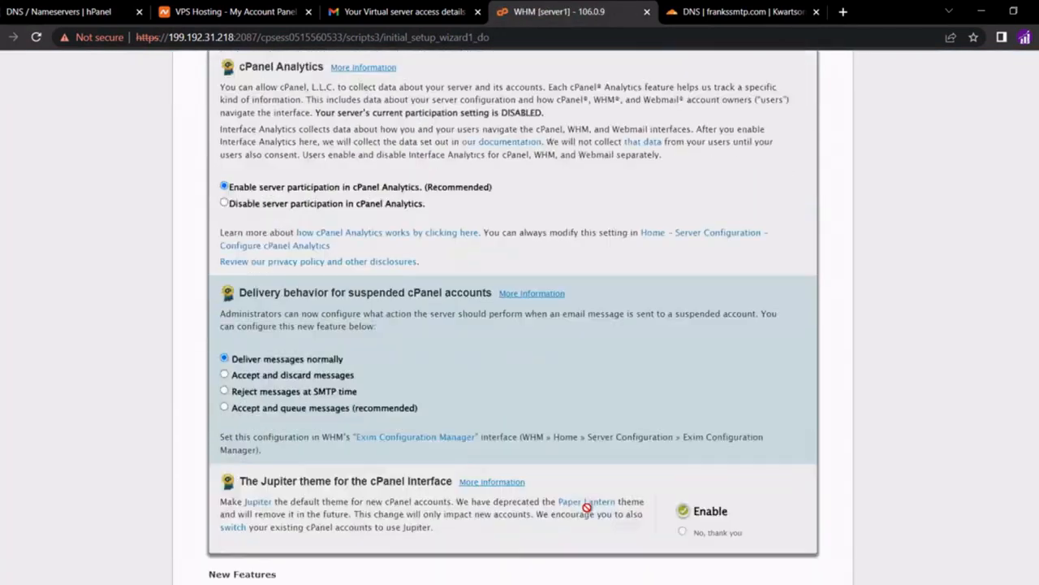
scroll(587, 508, "down", 3)
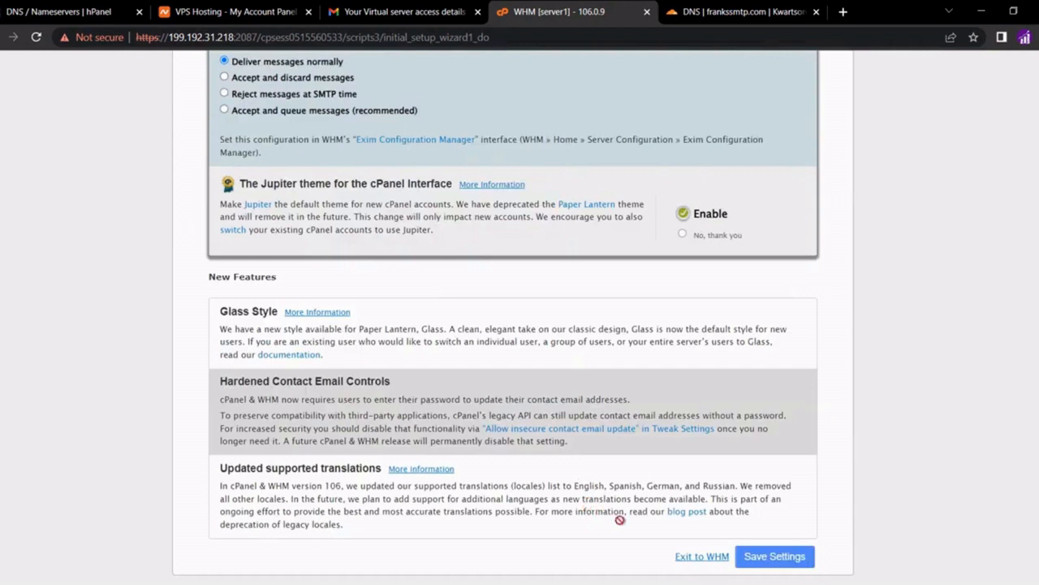
left_click(703, 558)
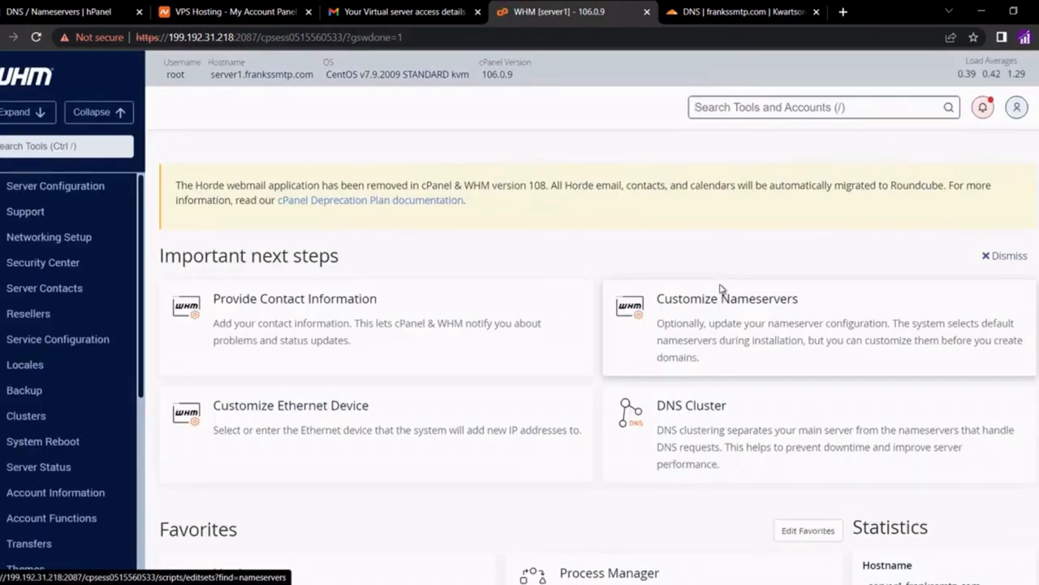
Find and open Basic WebHost Manager Setup by searching 'basic'
left_click(732, 108)
type("basic")
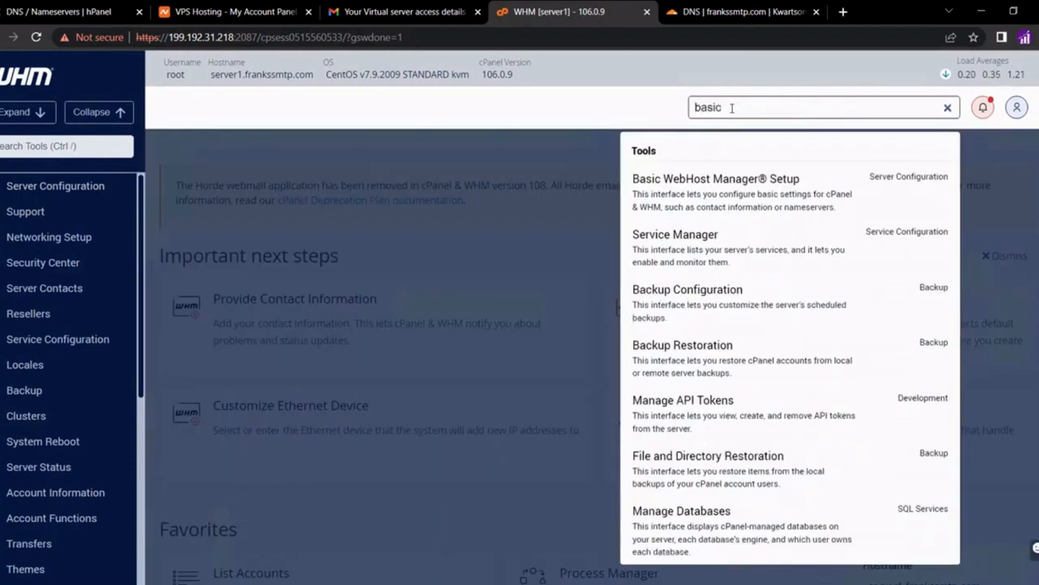
left_click(715, 179)
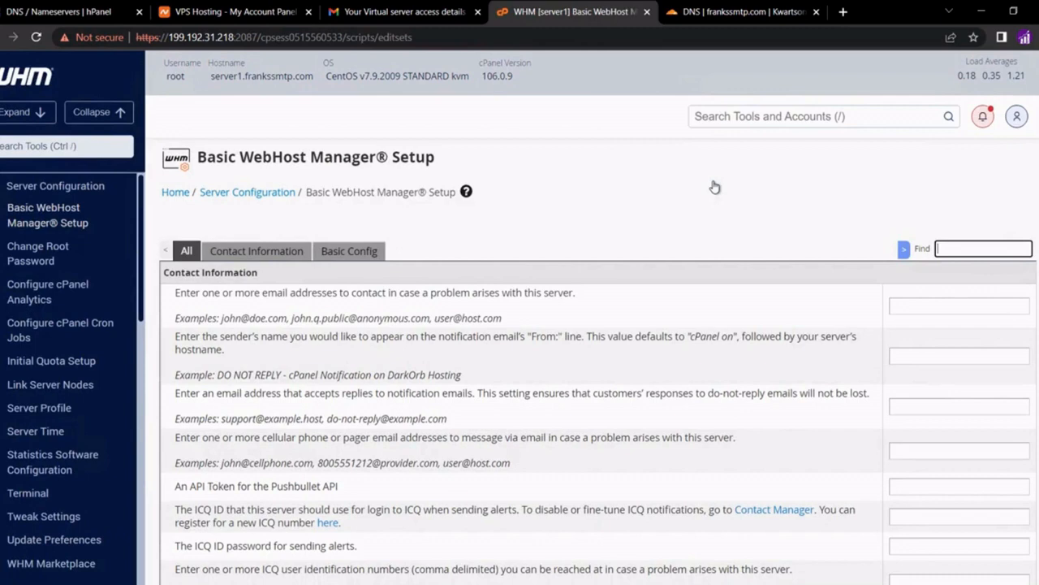
left_click(709, 298)
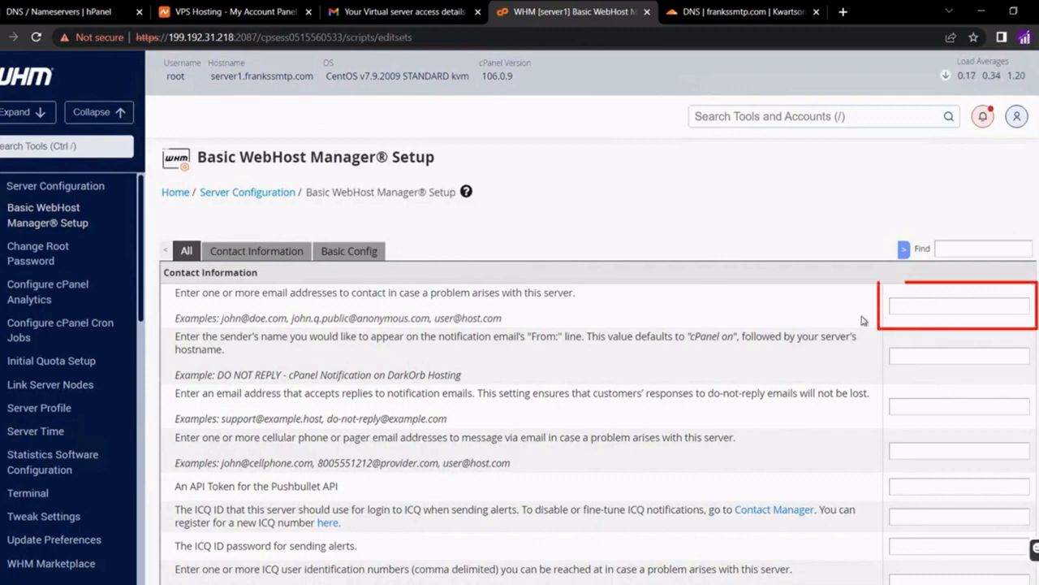
Enter the server contact e-mail address and save the basic setup changes
left_click(895, 307)
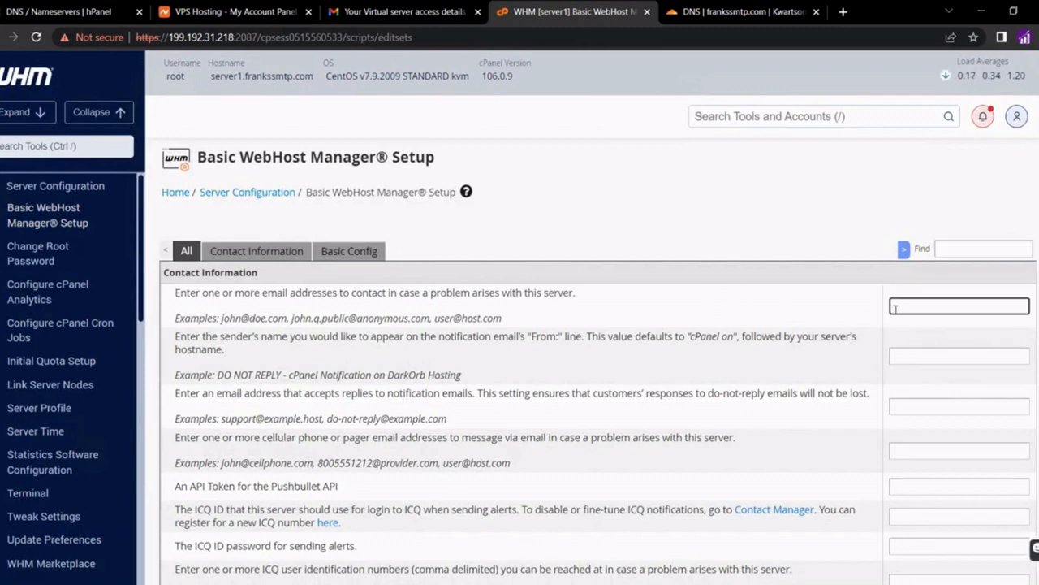
left_click(806, 303)
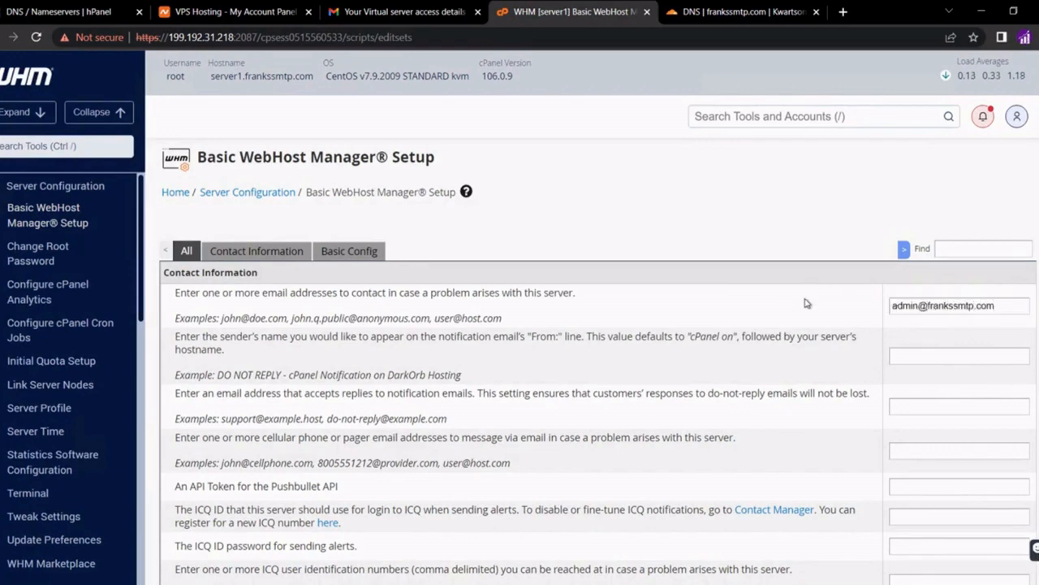
scroll(807, 303, "down", 1)
scroll(806, 302, "down", 3)
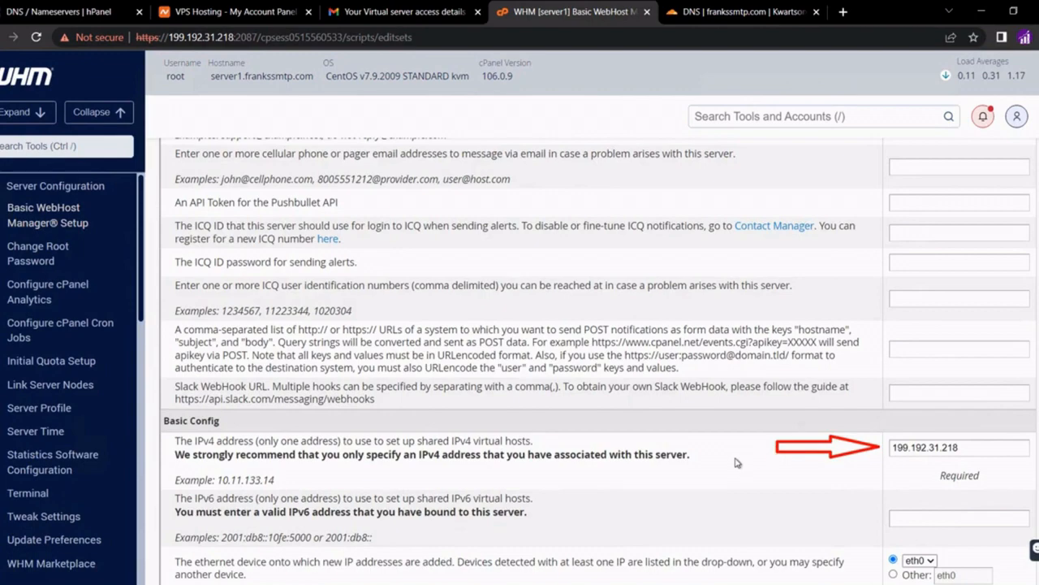
scroll(737, 462, "down", 4)
scroll(736, 461, "down", 2)
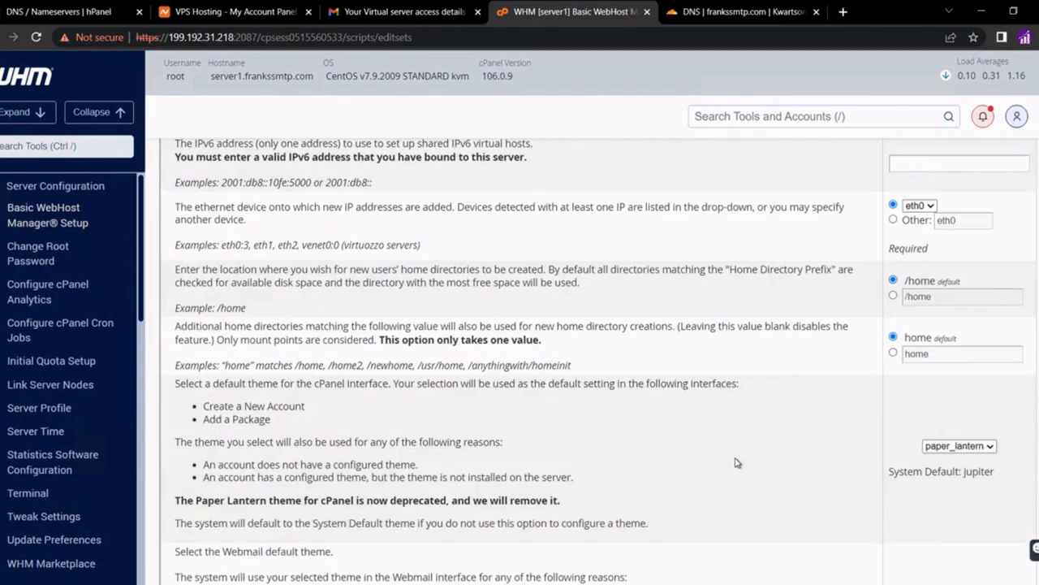
scroll(825, 398, "down", 4)
scroll(824, 398, "down", 4)
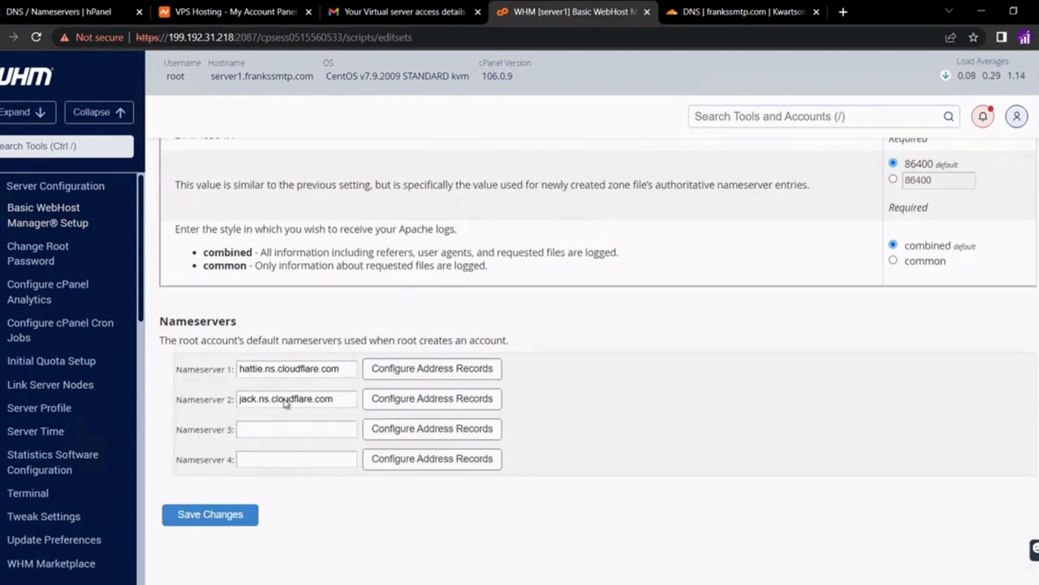
left_click(222, 524)
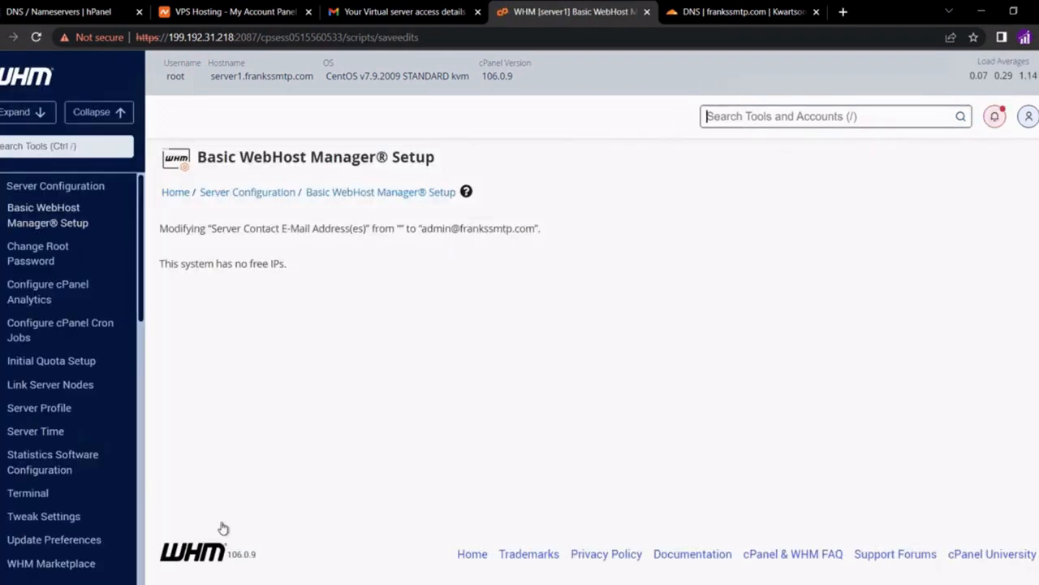
Open Create a New Account and enter the domain frankssmtp.com
left_click(748, 120)
type("crest")
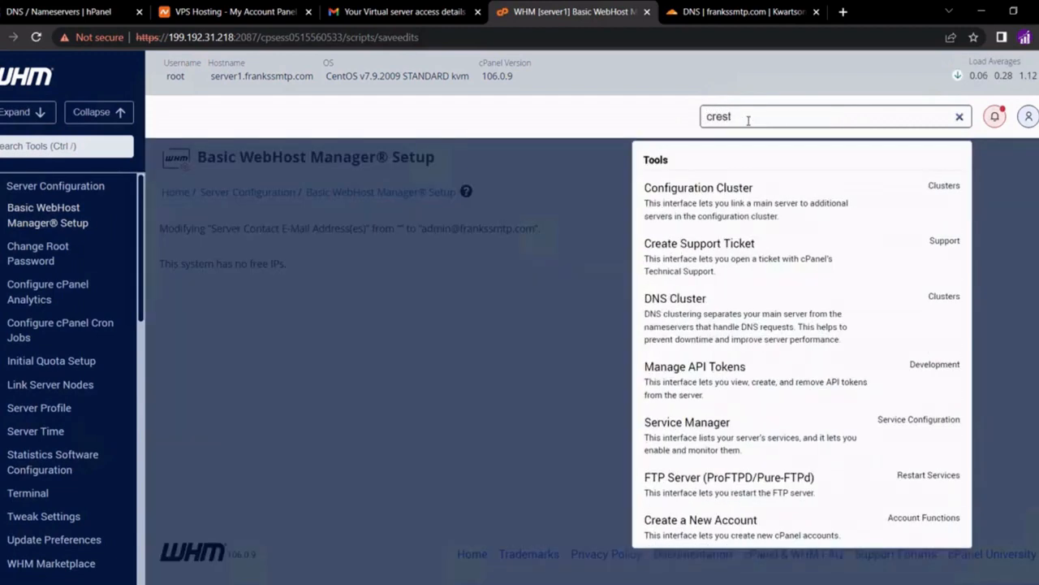
key("BackSpace")
key("BackSpace")
type("ate")
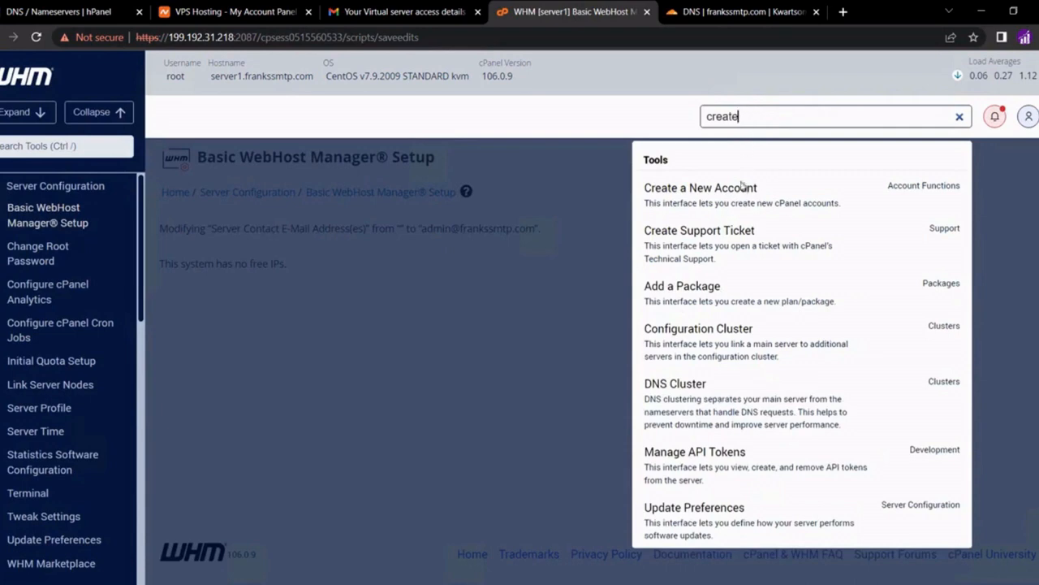
left_click(719, 203)
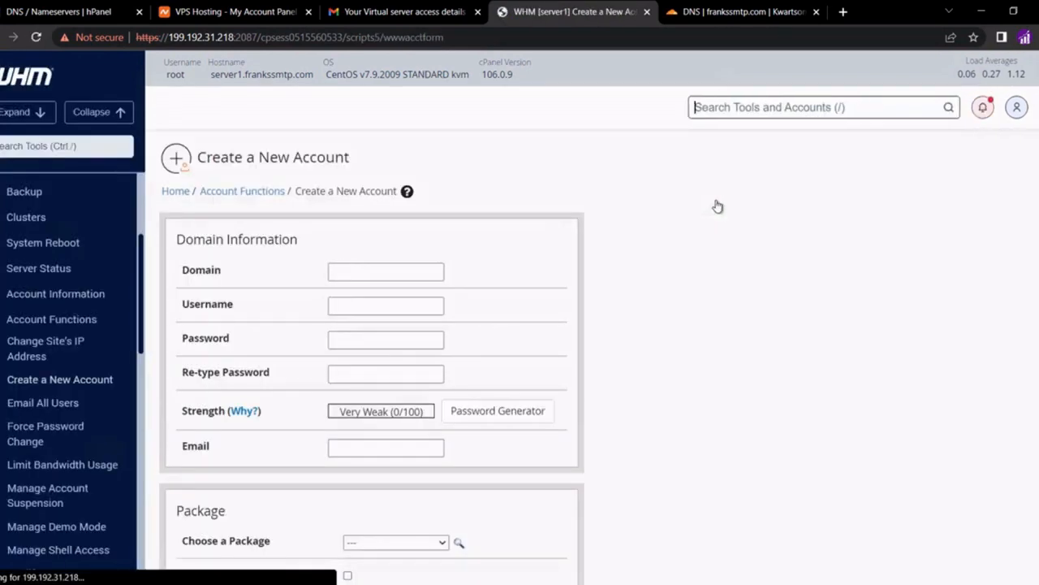
left_click(371, 270)
type("frankssmtp.com")
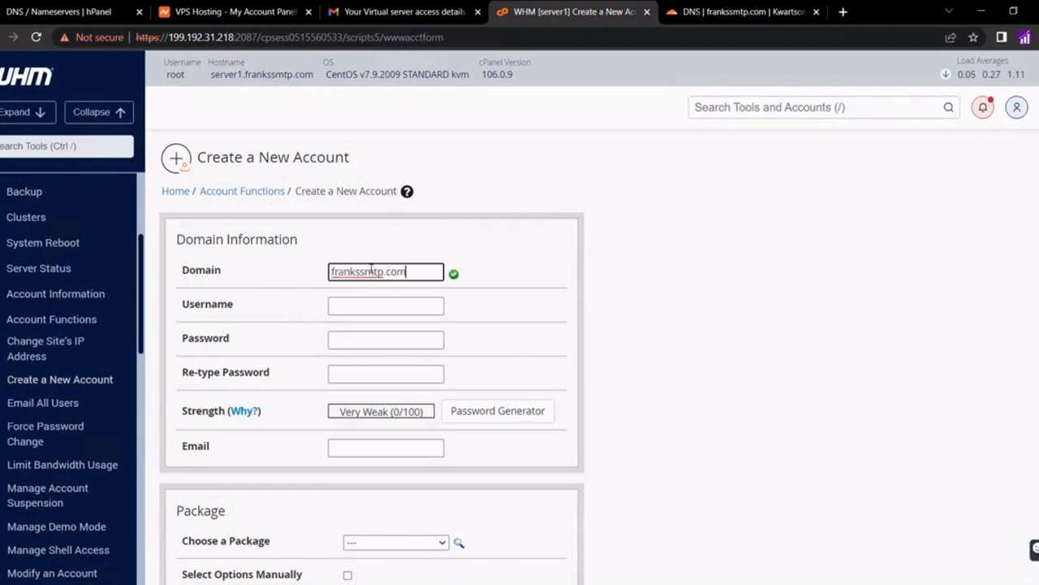
left_click(496, 323)
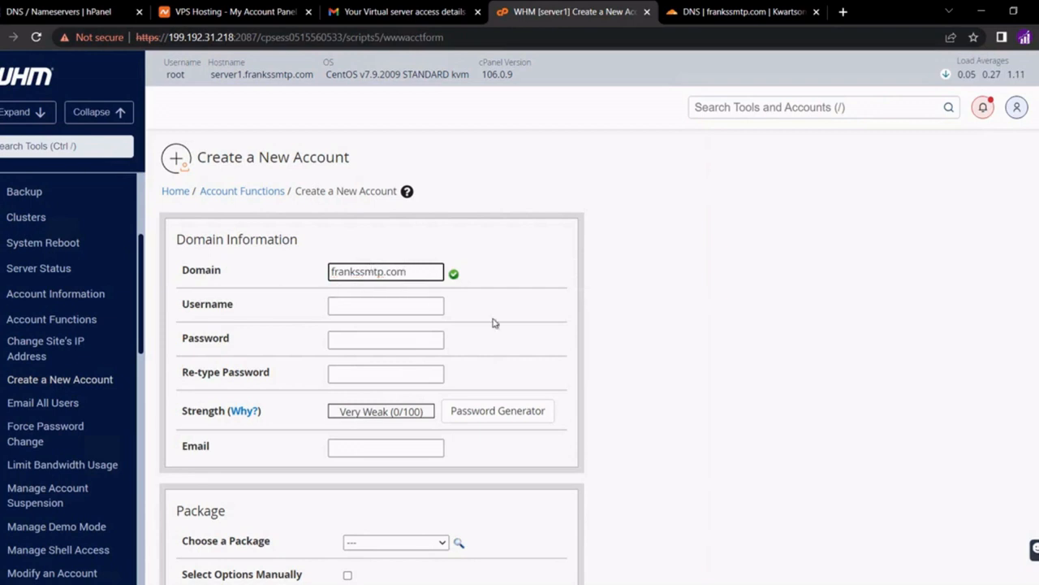
Shorten the suggested username and apply a Very Strong generated password
double_click(356, 309)
type("frank")
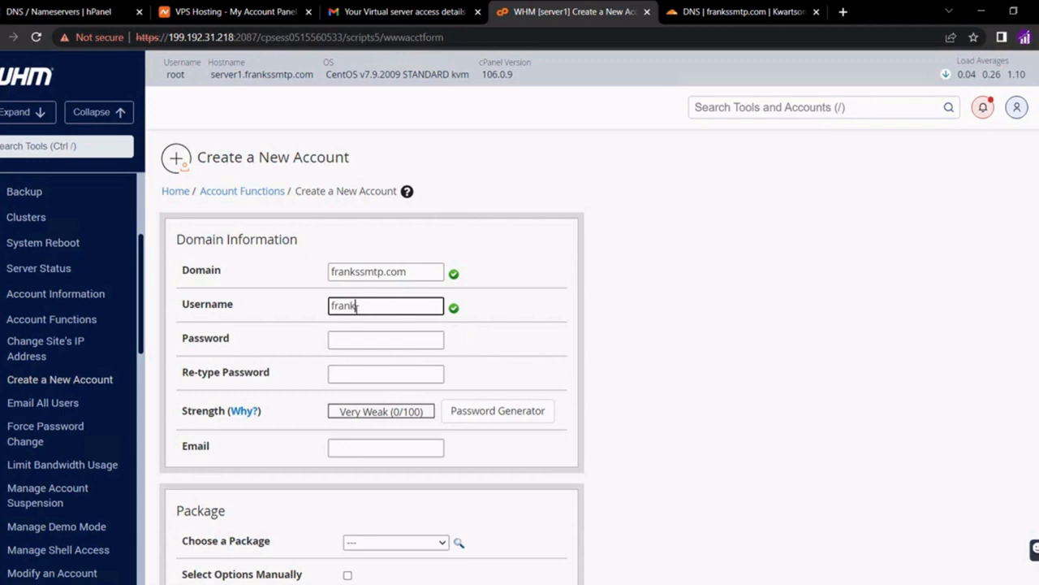
left_click(510, 327)
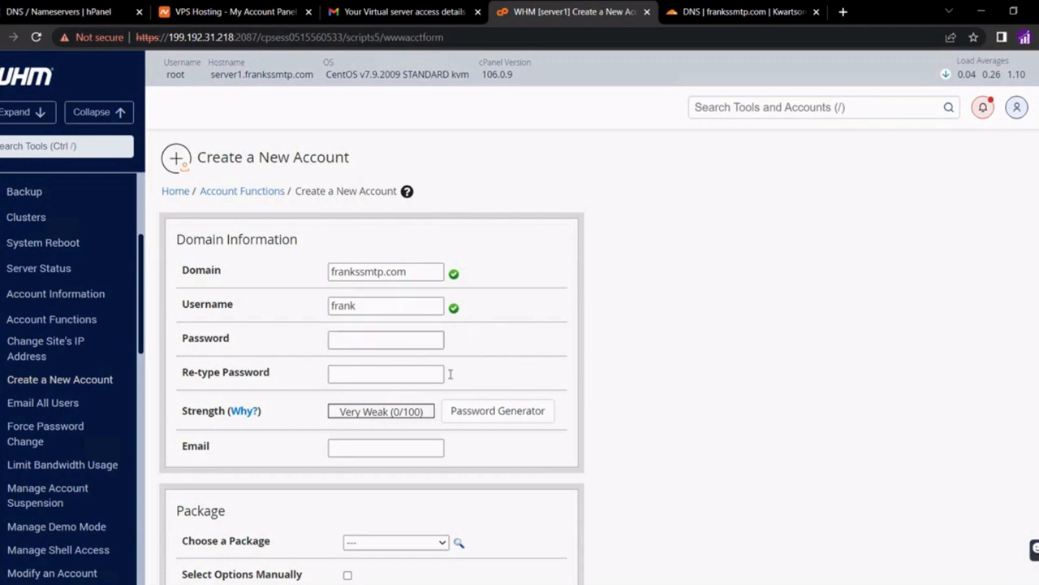
left_click(478, 412)
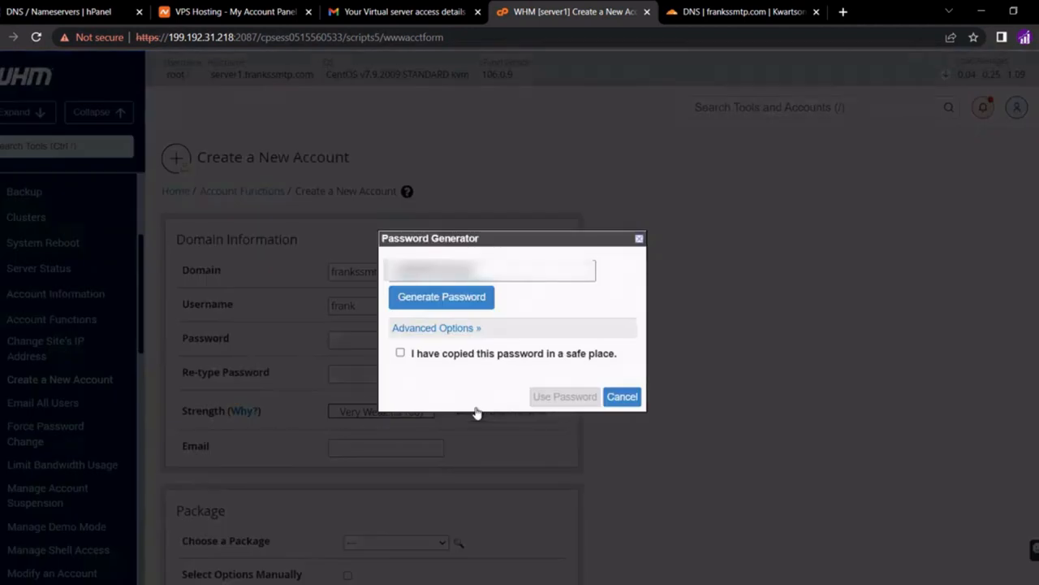
left_click(425, 355)
left_click(552, 397)
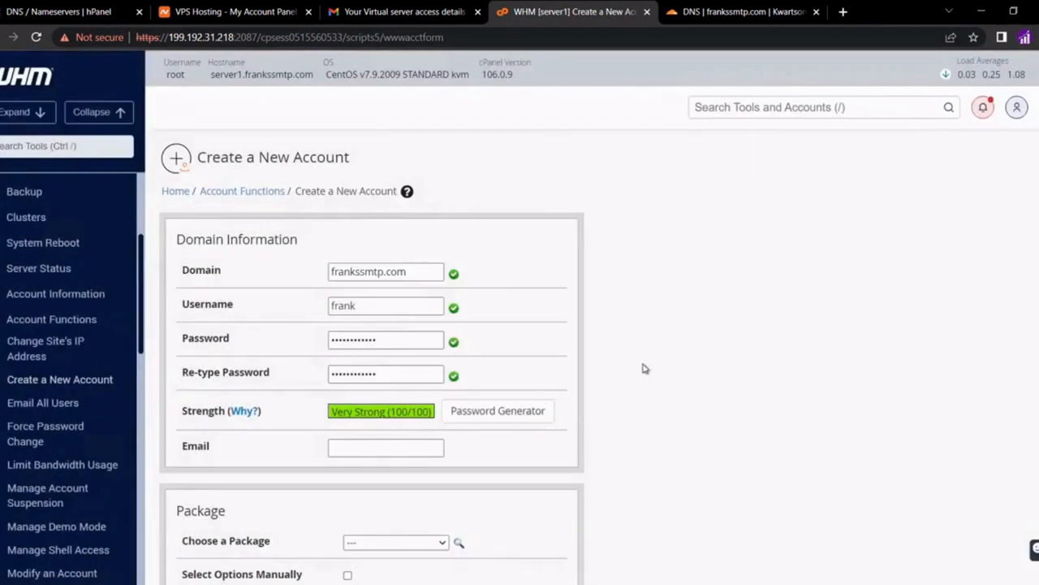
scroll(642, 369, "down", 1)
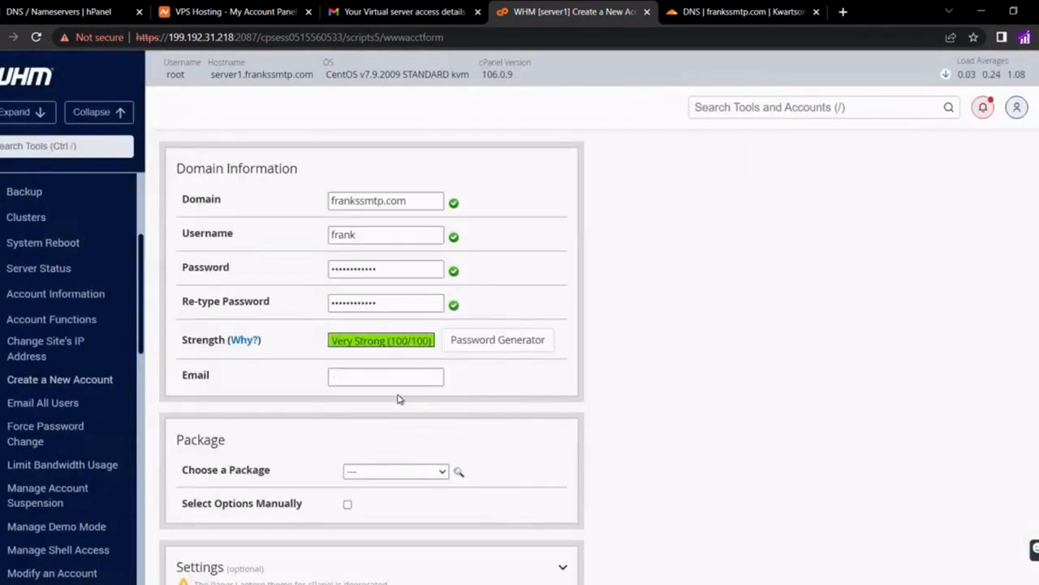
Choose the default hosting package for the new account
left_click(385, 373)
left_click(414, 472)
left_click(401, 504)
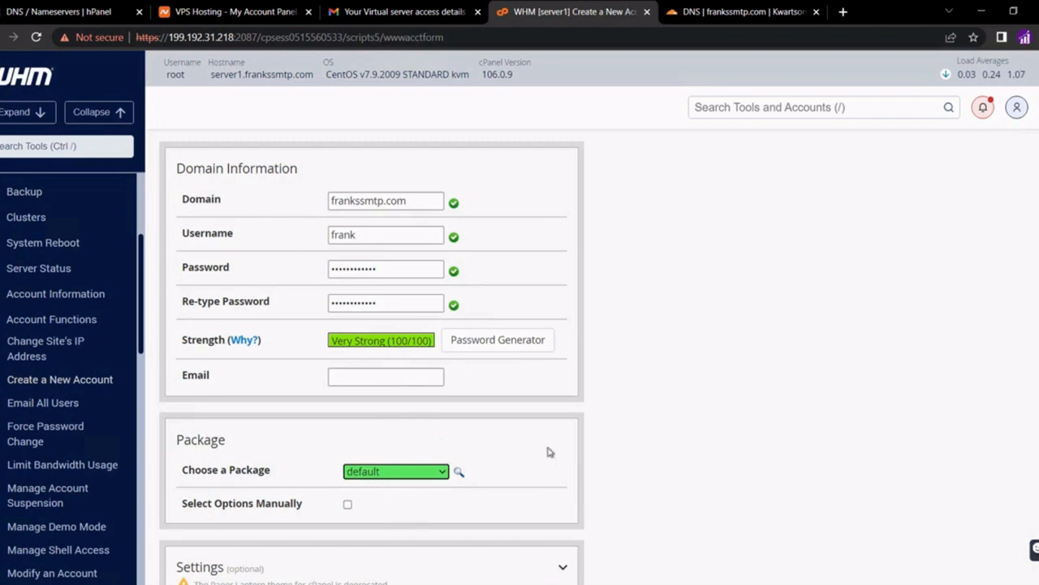
scroll(548, 451, "down", 1)
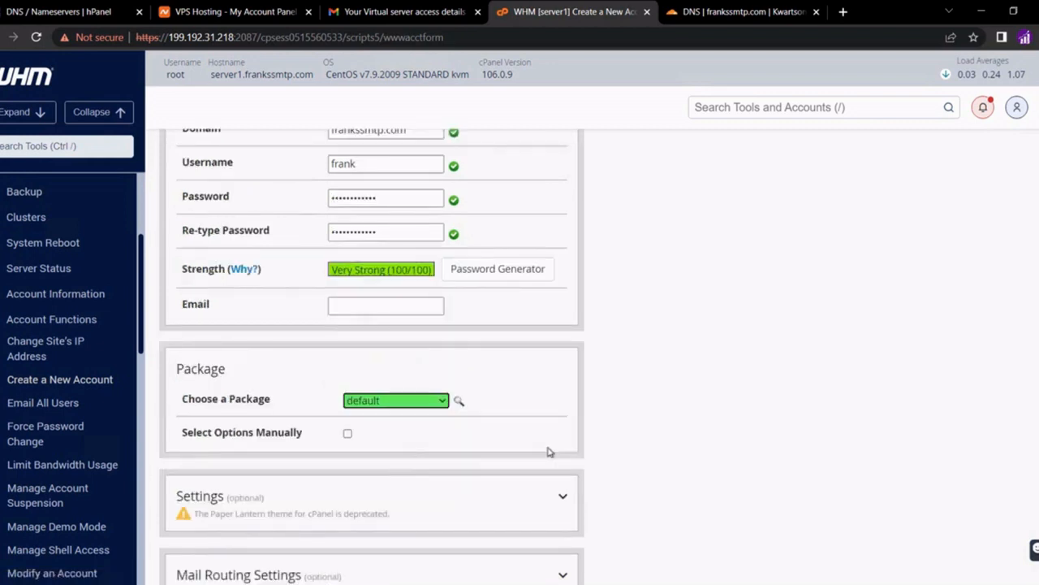
scroll(548, 451, "down", 1)
scroll(549, 453, "down", 2)
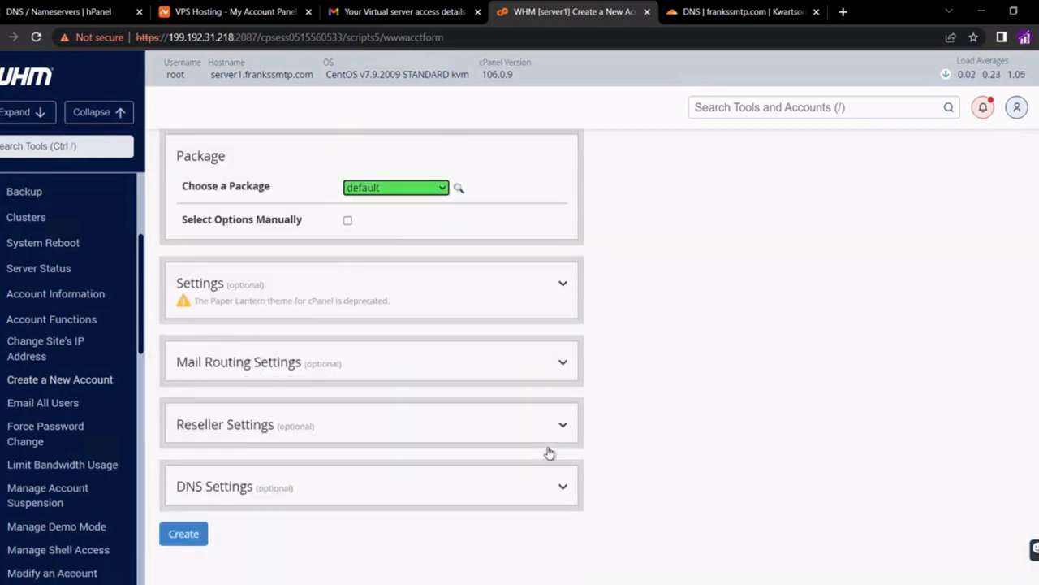
left_click(492, 377)
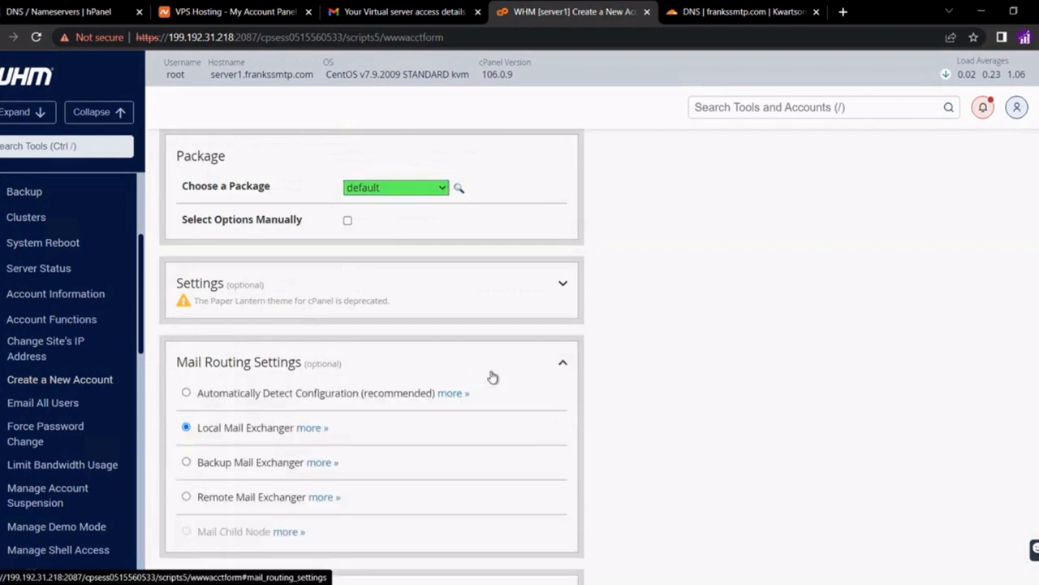
left_click(493, 377)
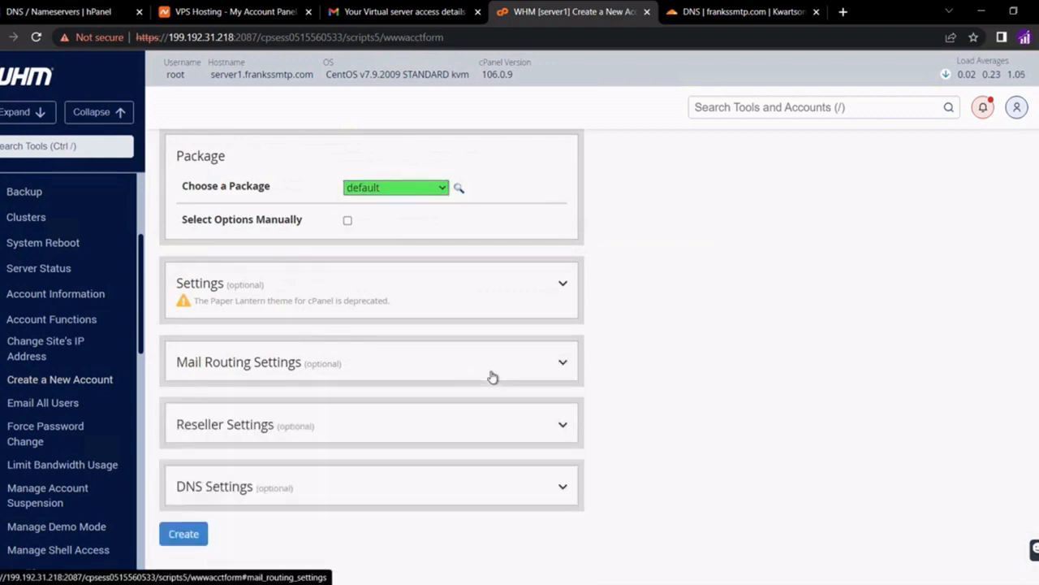
Set DNS Settings to use the registrar's nameservers and create the account
left_click(410, 431)
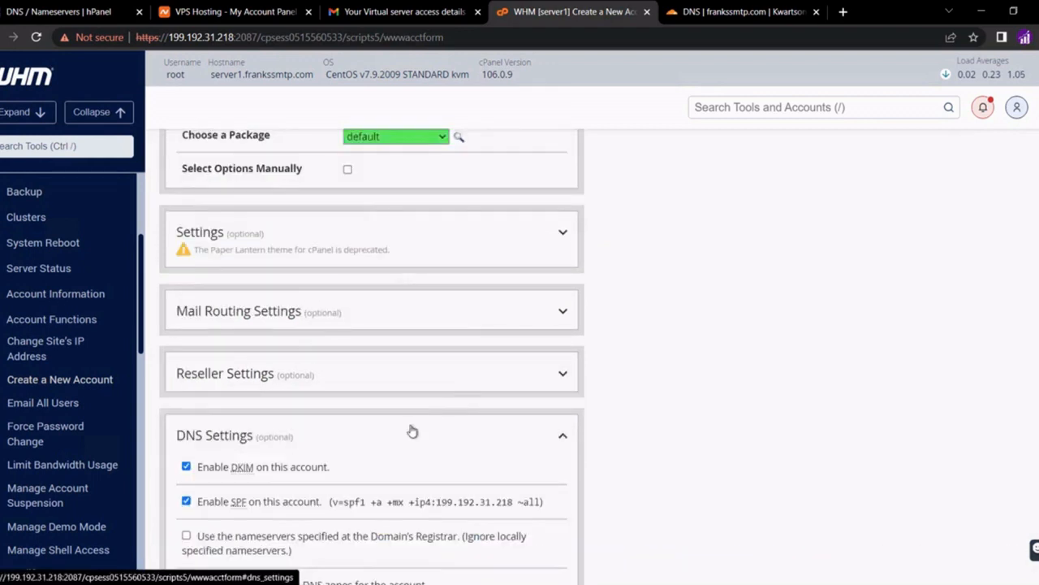
scroll(413, 431, "down", 2)
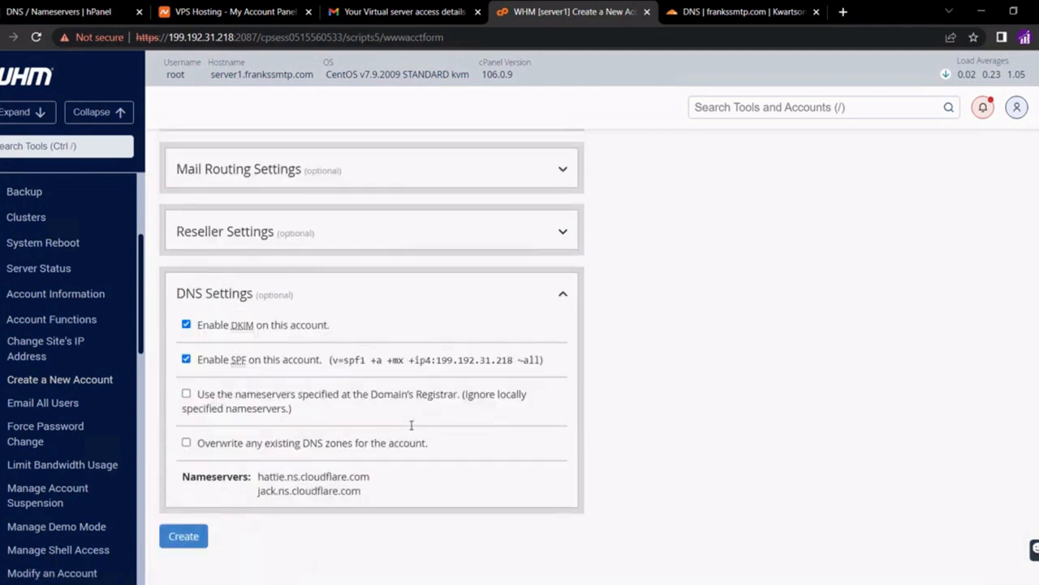
left_click(186, 393)
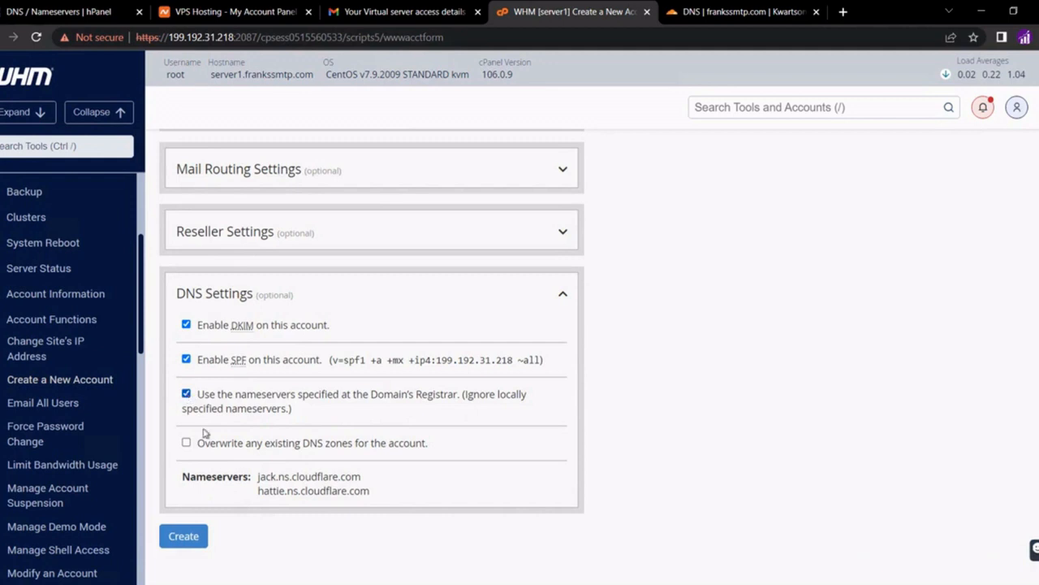
left_click(198, 541)
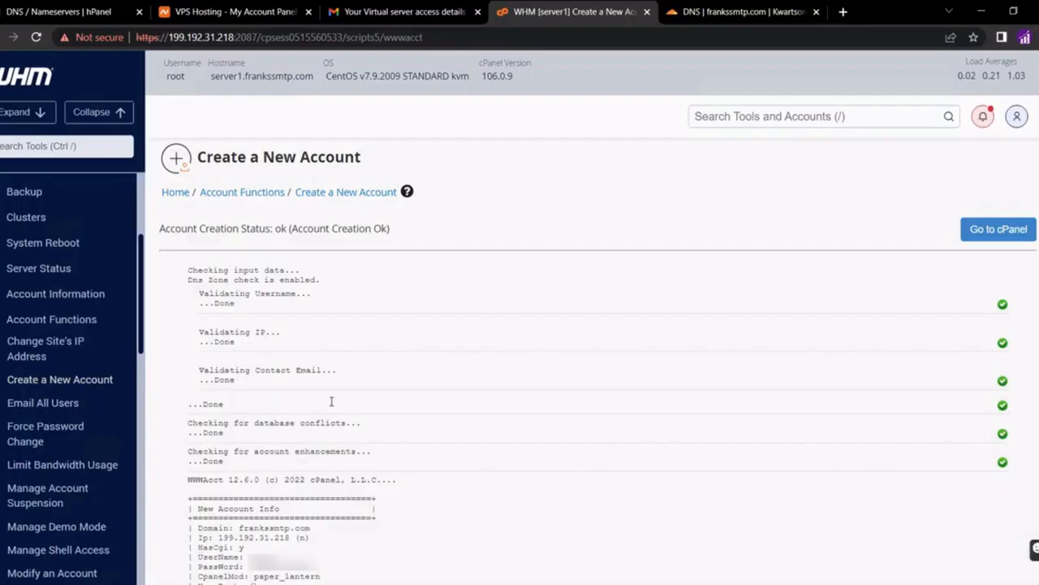
Open List Accounts and launch cPanel for the frankssmtp.com account
left_click(723, 113)
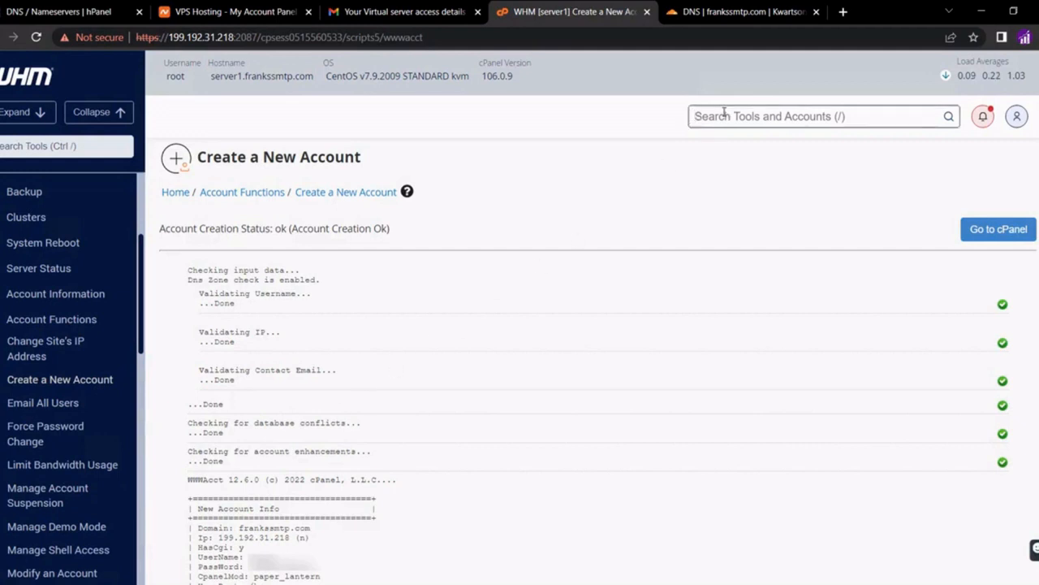
type("list")
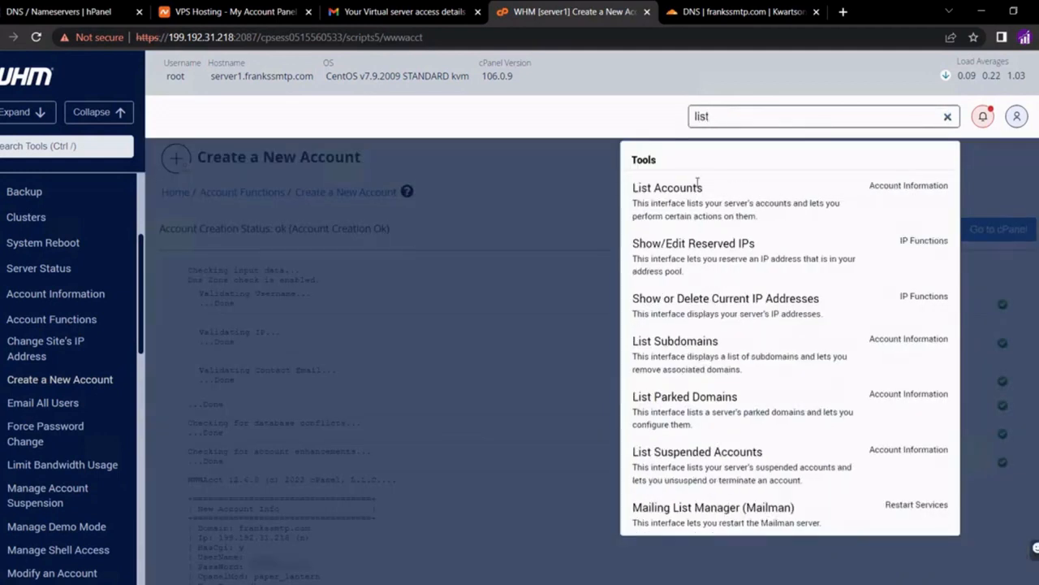
left_click(679, 204)
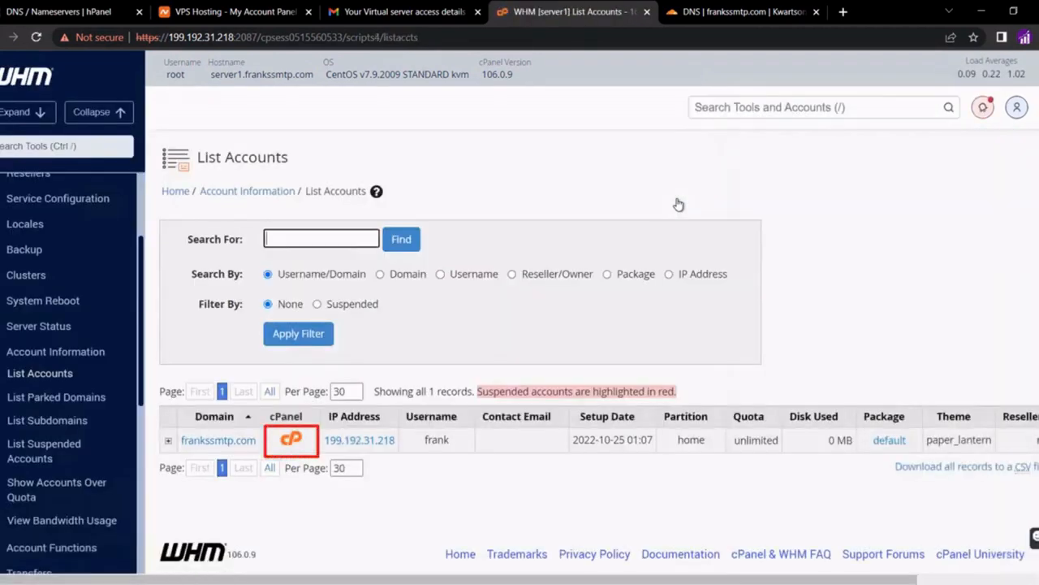
left_click(290, 441)
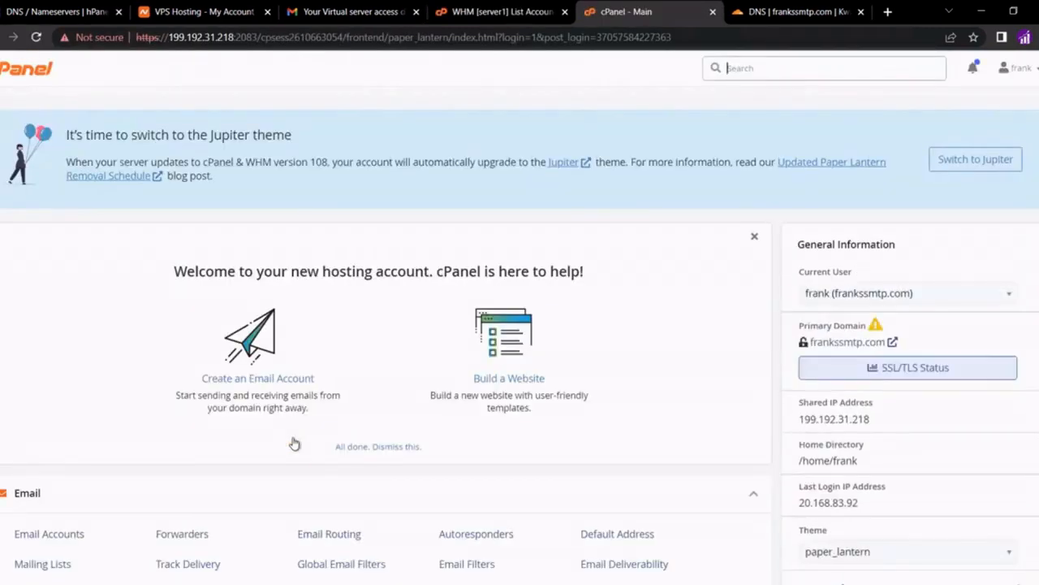
Dismiss the cPanel welcome panel and go back to WHM's tool search
left_click(755, 237)
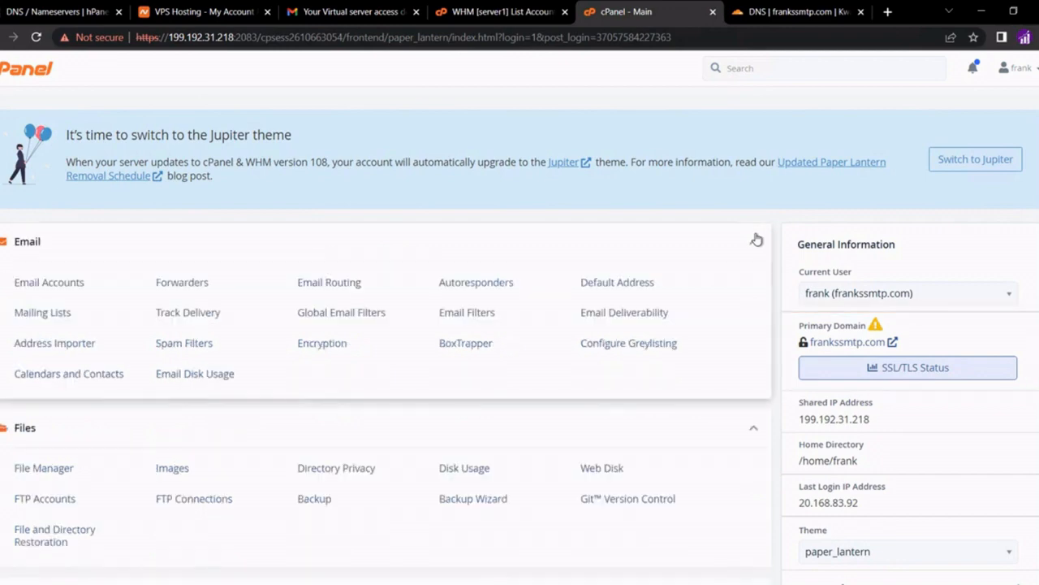
left_click(503, 12)
left_click(729, 107)
In Manage AutoSSL > Manage Users, force AutoSSL on for the account's user
type("ssl")
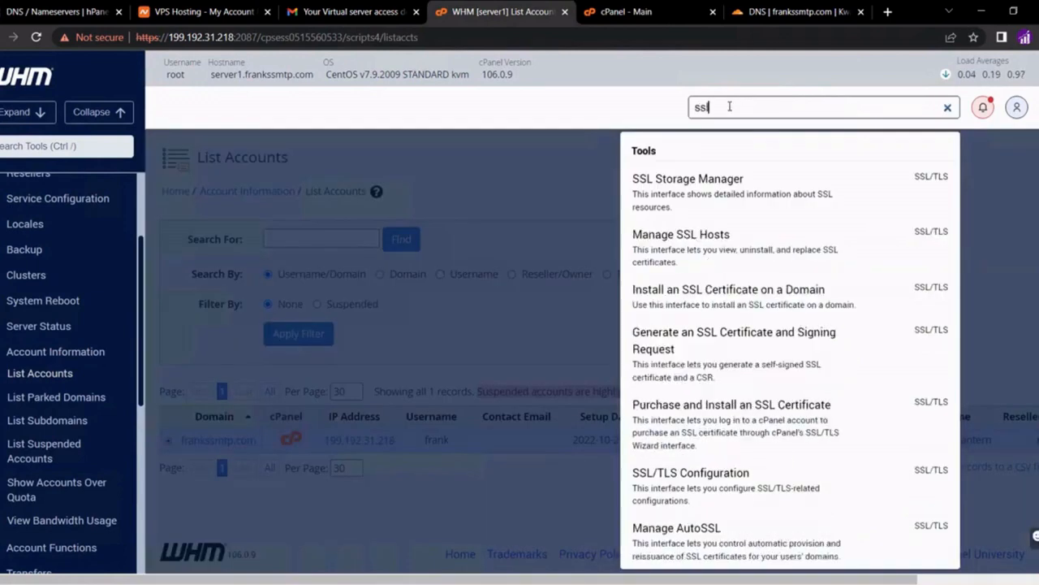
left_click(682, 540)
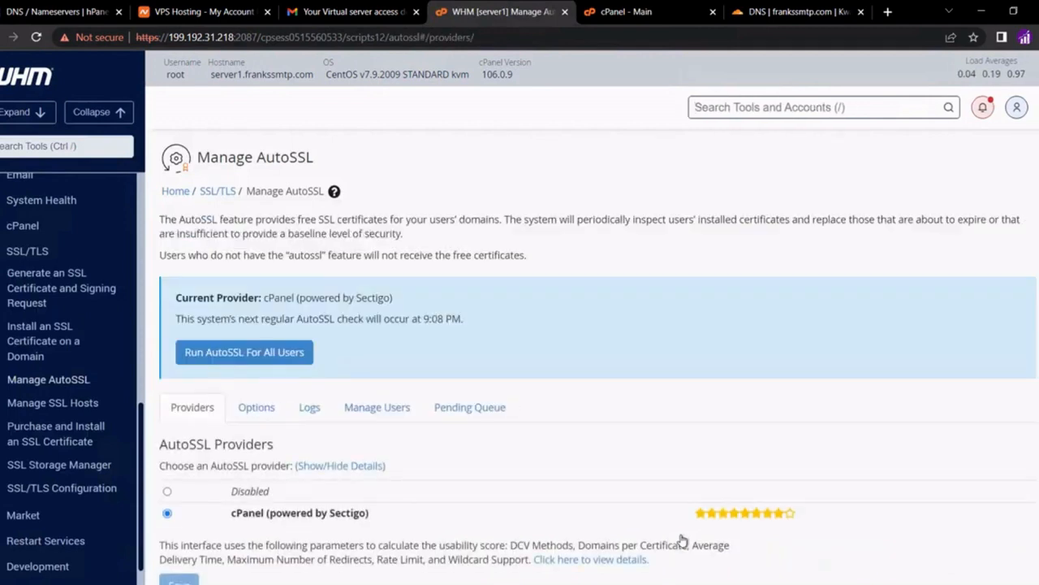
left_click(369, 411)
scroll(370, 410, "down", 1)
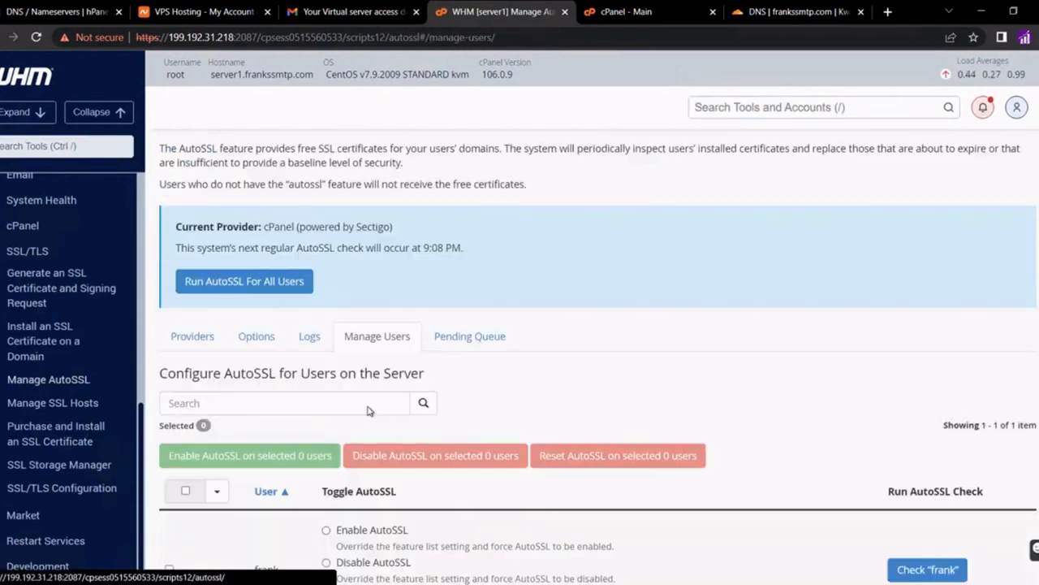
scroll(367, 408, "down", 1)
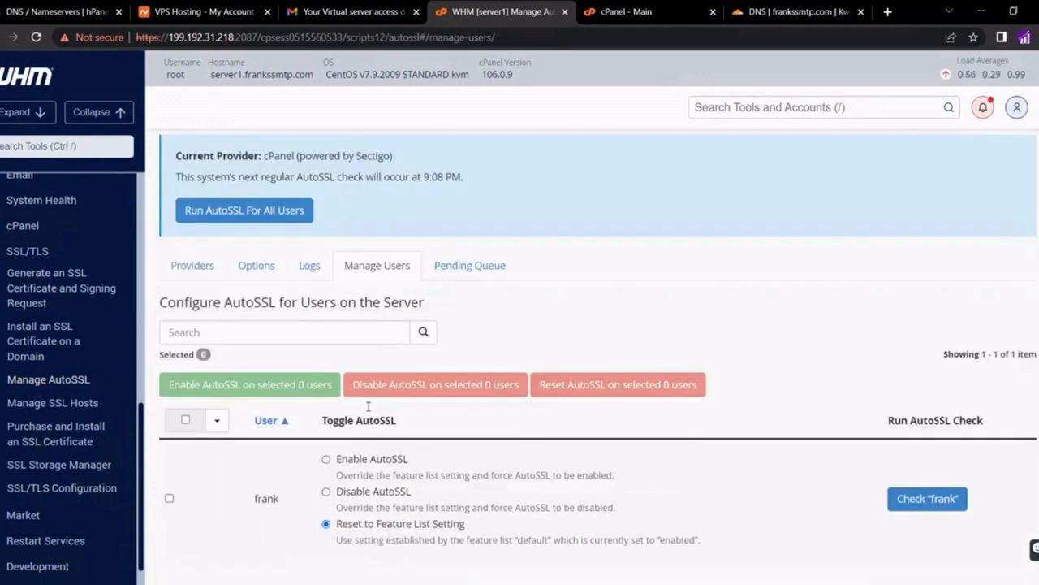
left_click(326, 460)
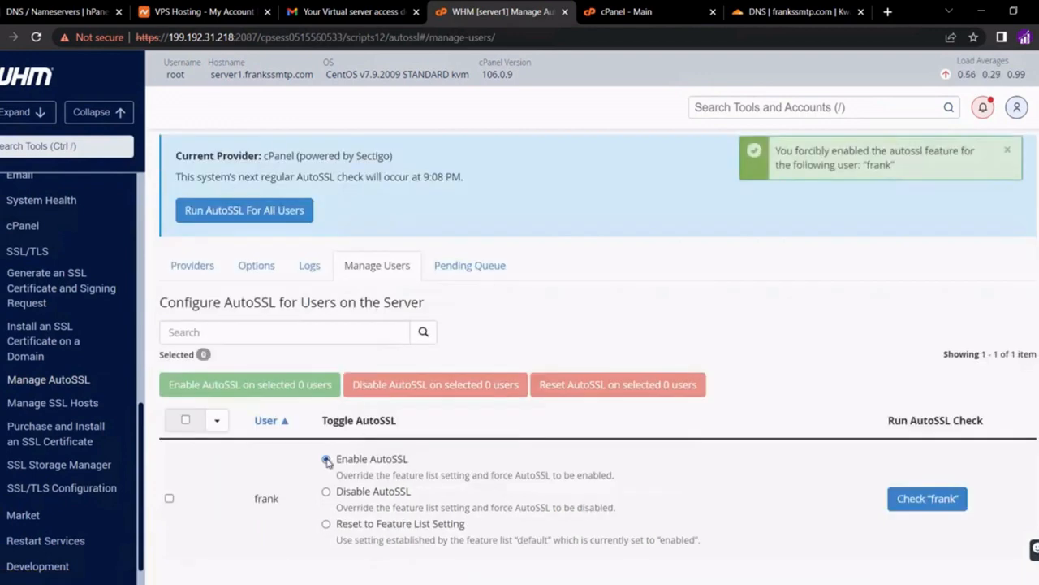
Reload the account's cPanel dashboard and view SSL/TLS Status
left_click(664, 11)
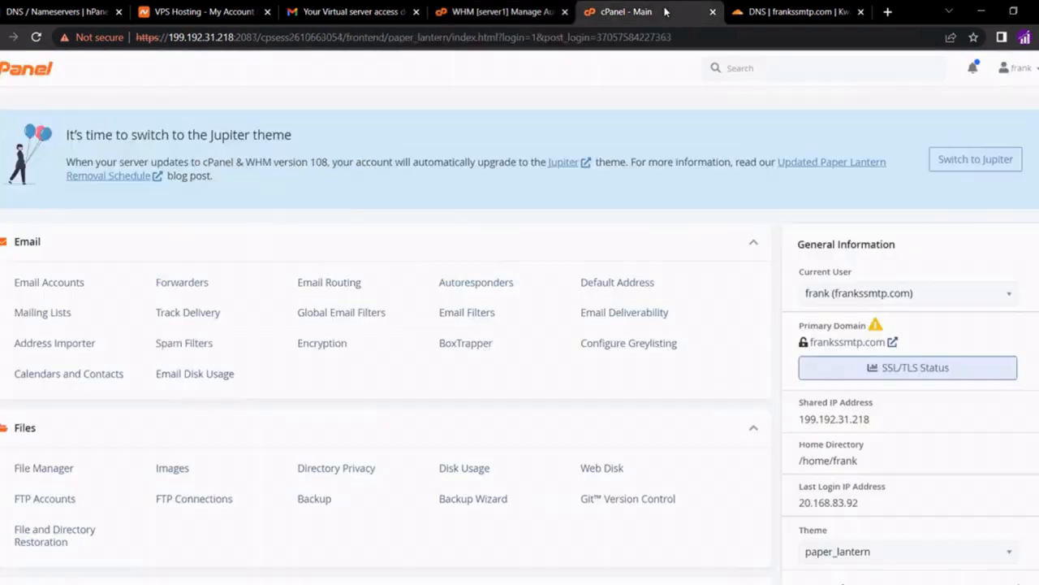
left_click(35, 37)
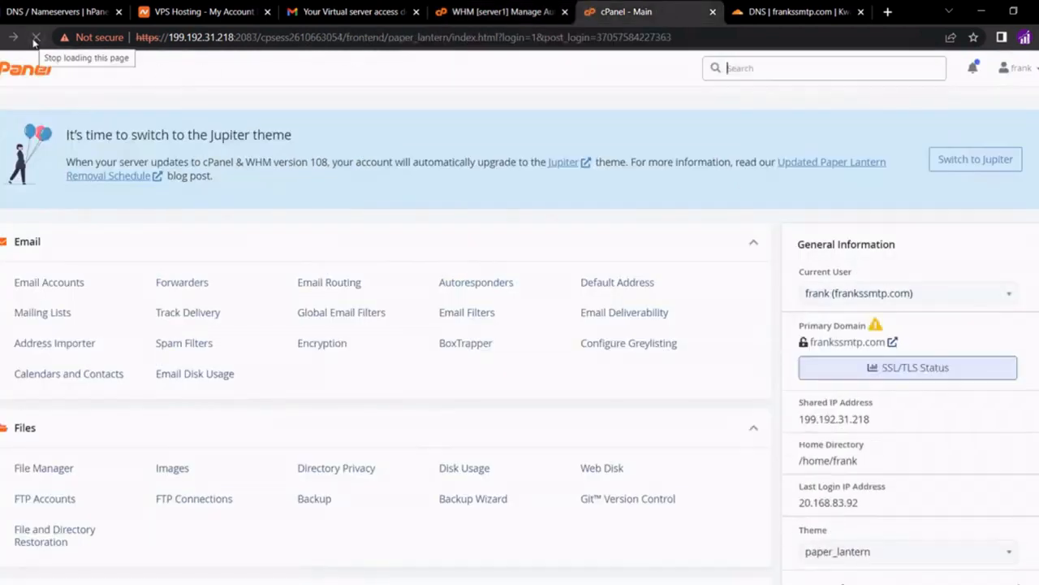
left_click(877, 367)
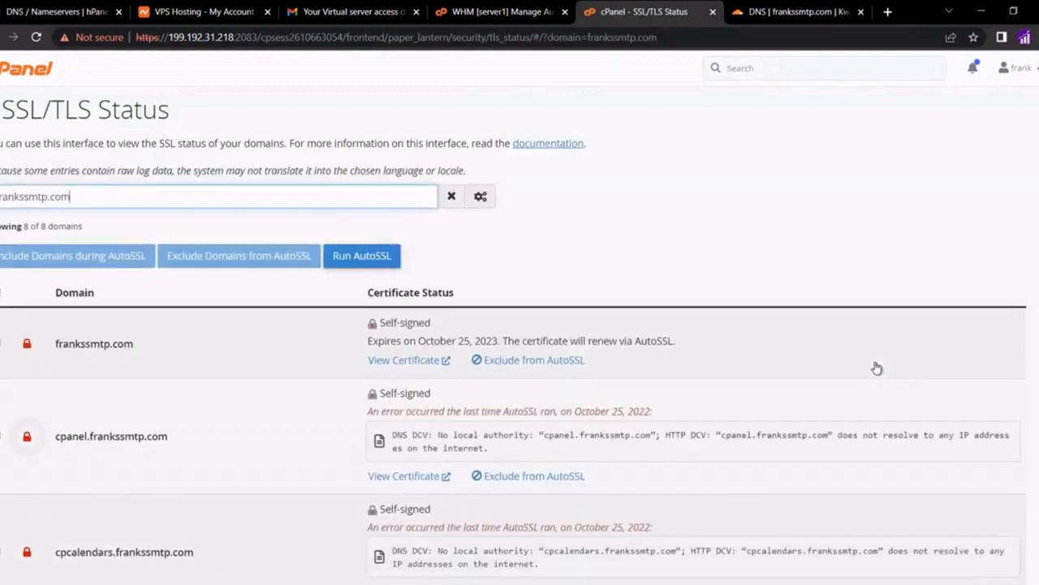
Select all eight domains, run AutoSSL, review the results, and return to cPanel home
left_click(2, 293)
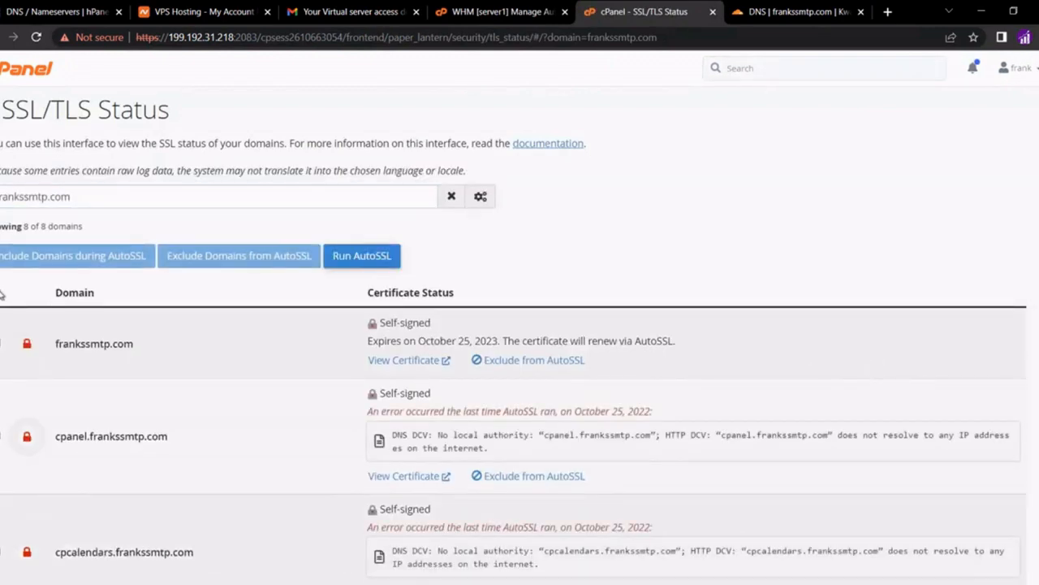
left_click(345, 258)
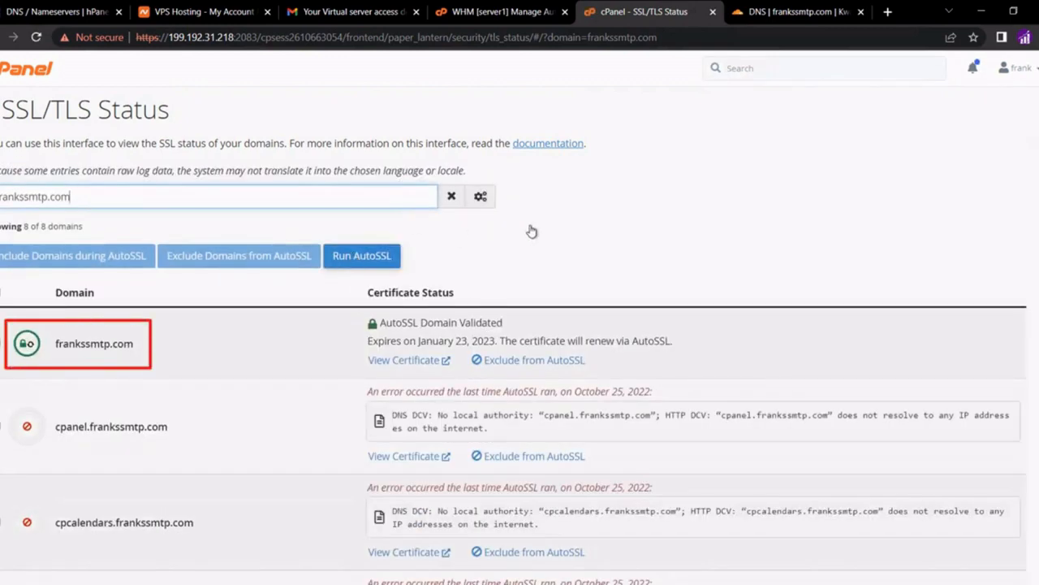
scroll(532, 230, "down", 1)
scroll(532, 229, "down", 2)
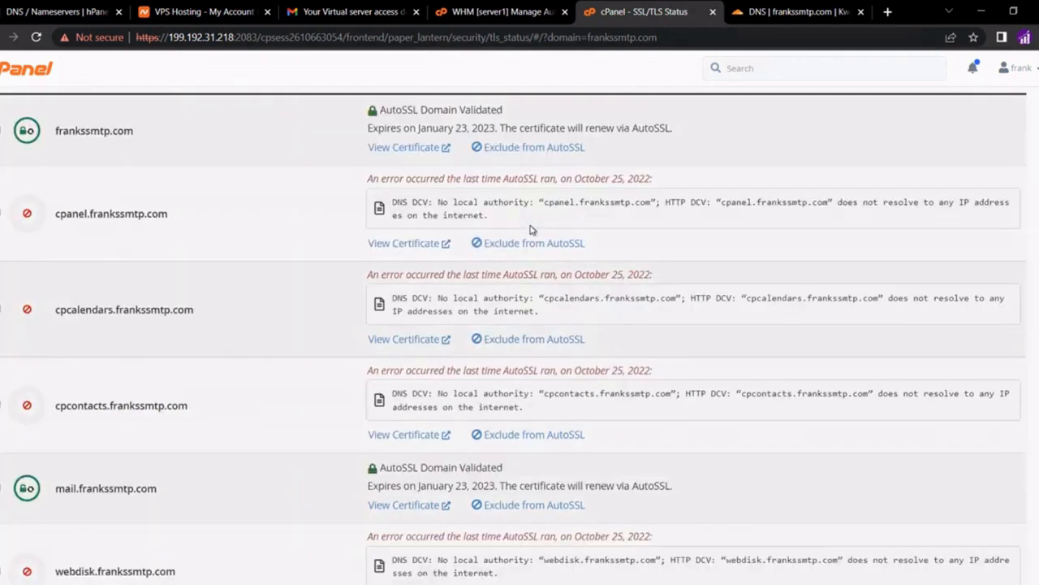
scroll(532, 230, "down", 4)
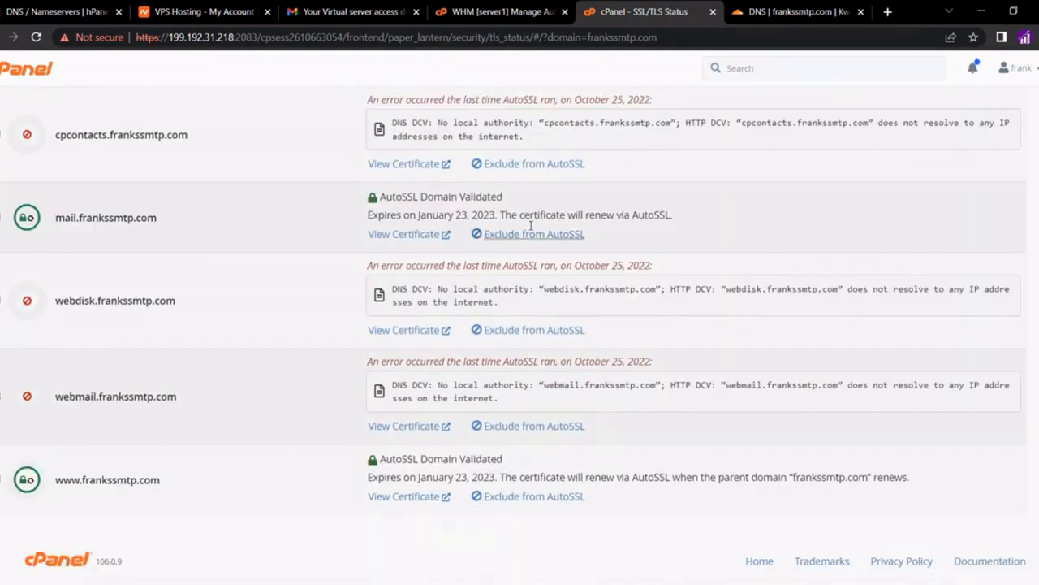
scroll(532, 230, "up", 7)
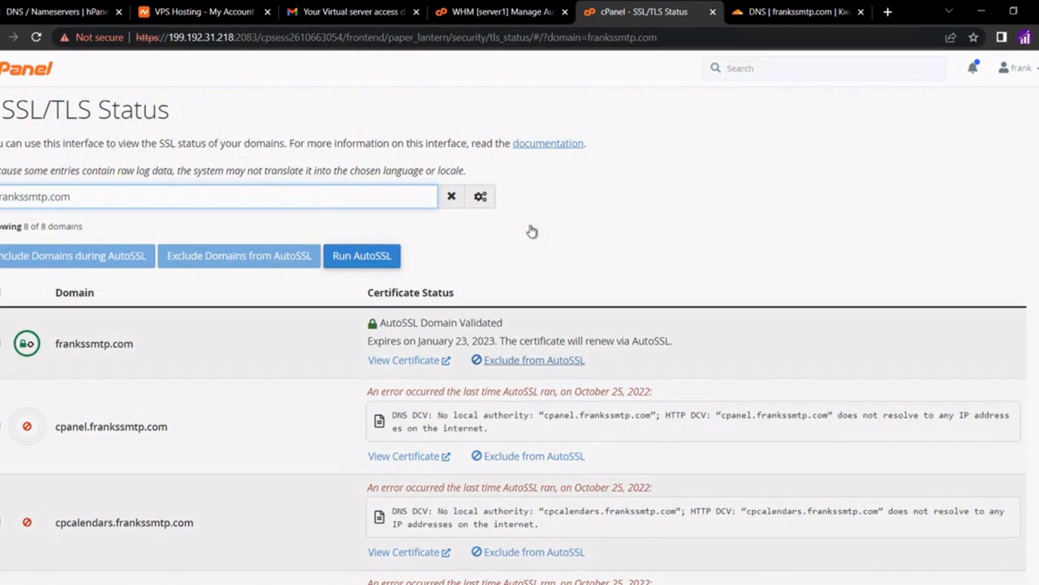
left_click(21, 71)
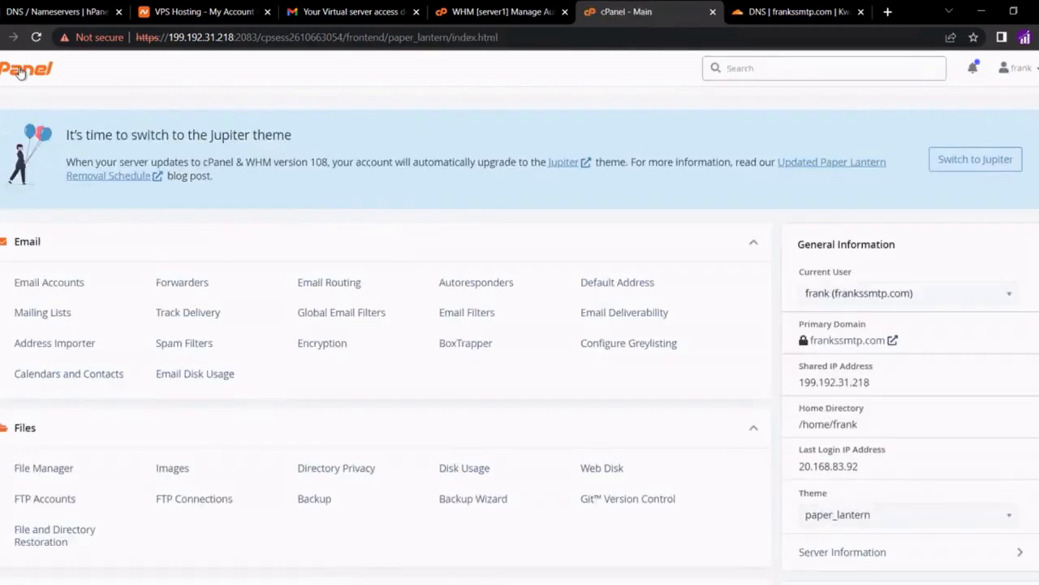
Open Email Deliverability and manage the DKIM/SPF status for frankssmtp.com
left_click(605, 317)
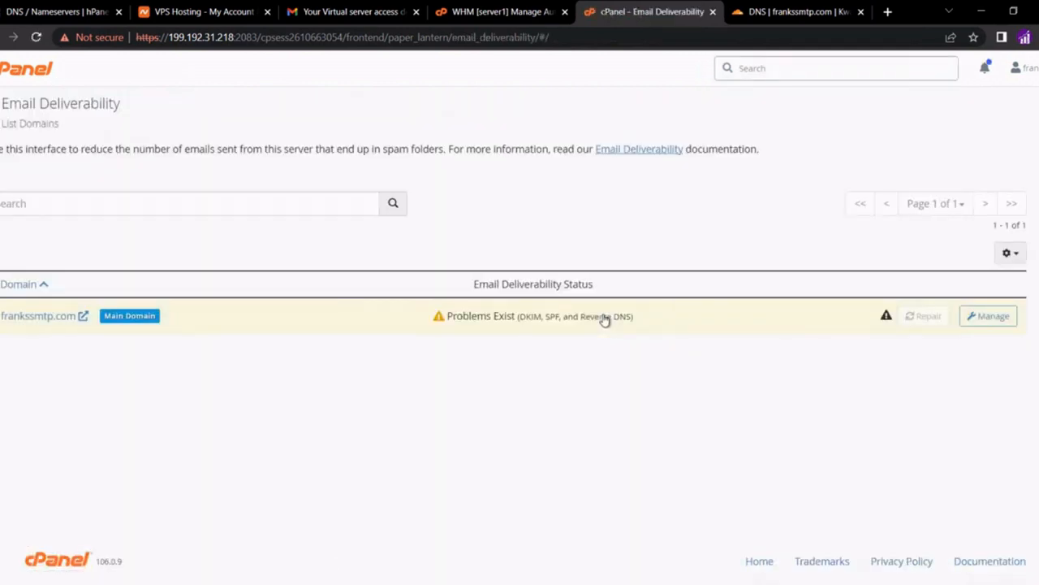
left_click(977, 317)
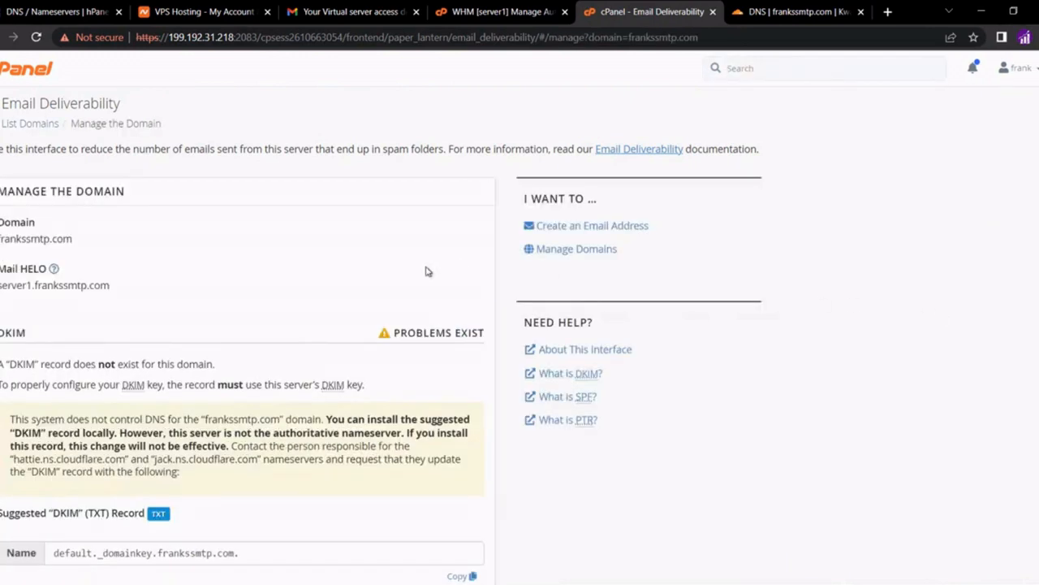
scroll(247, 312, "down", 1)
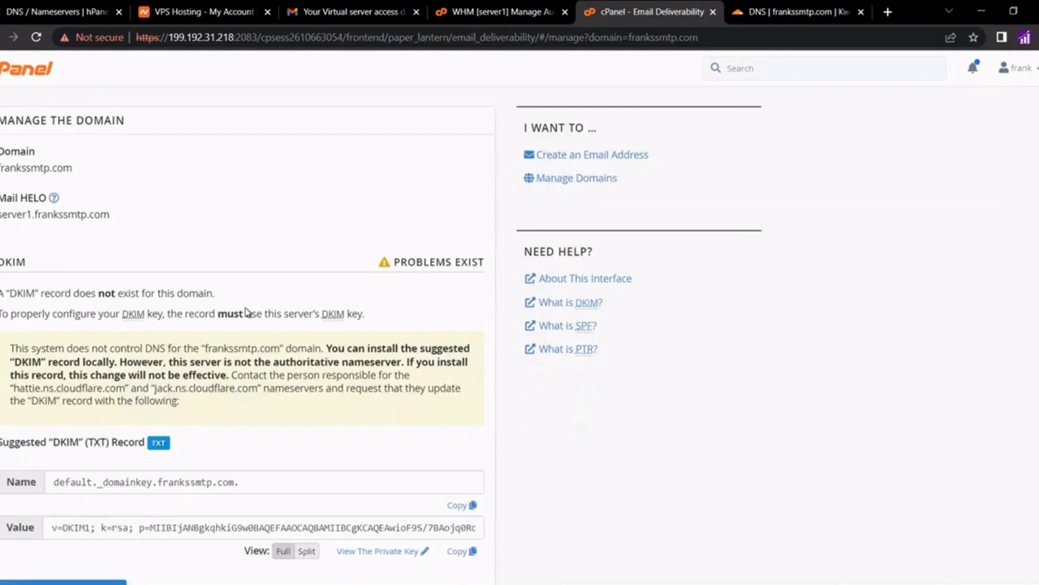
scroll(247, 310, "down", 2)
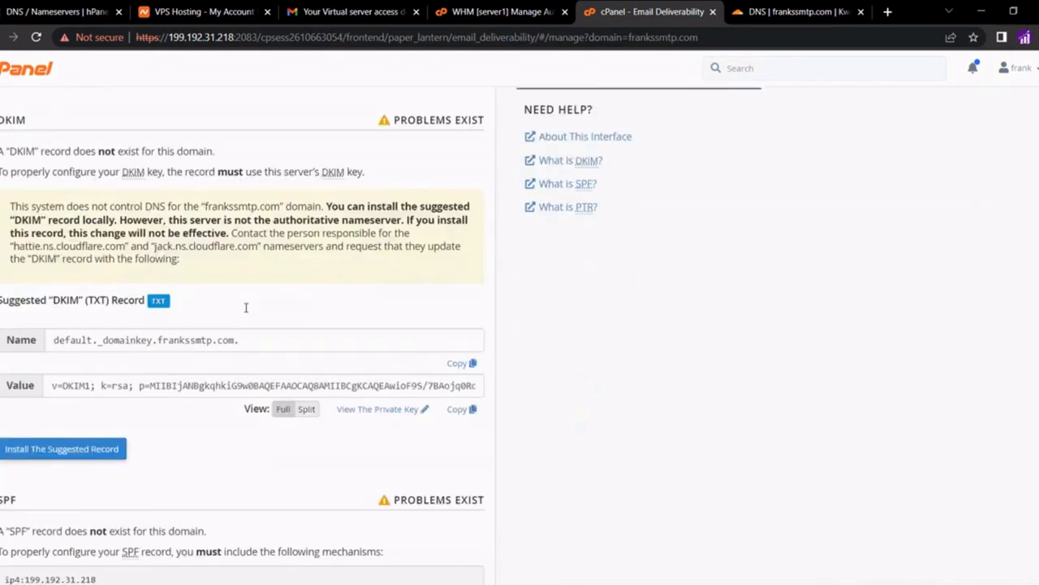
Copy 'default._domainkey' from the suggested DKIM record name and switch to Cloudflare DNS
left_click_drag(151, 341, 53, 341)
right_click(86, 342)
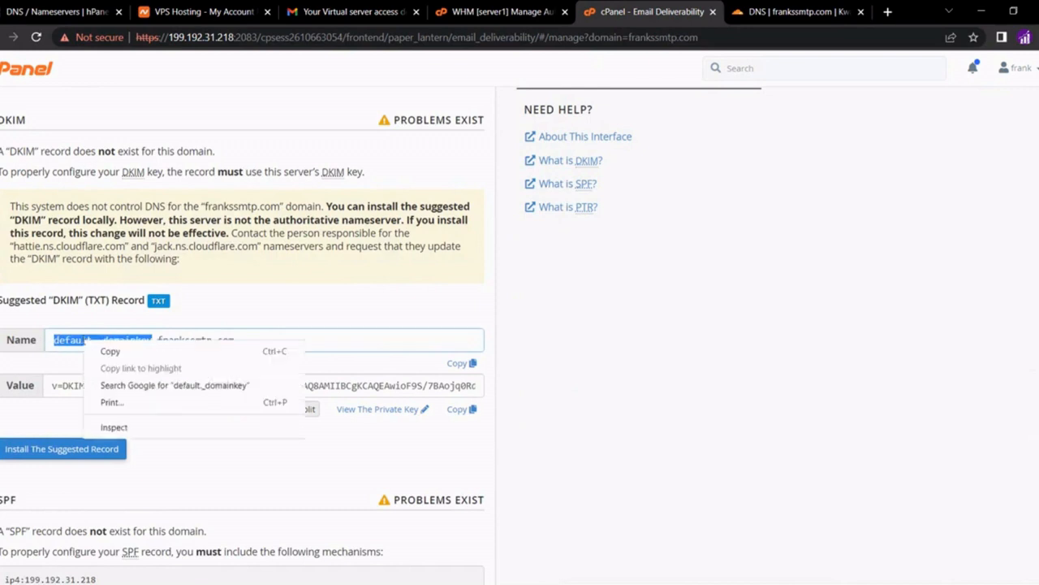
left_click(107, 351)
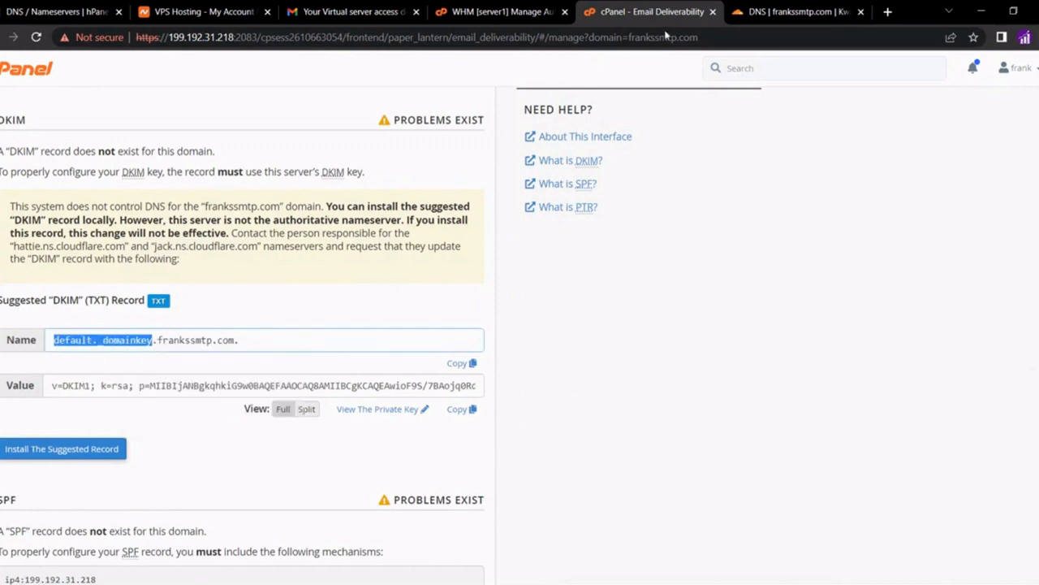
left_click(757, 15)
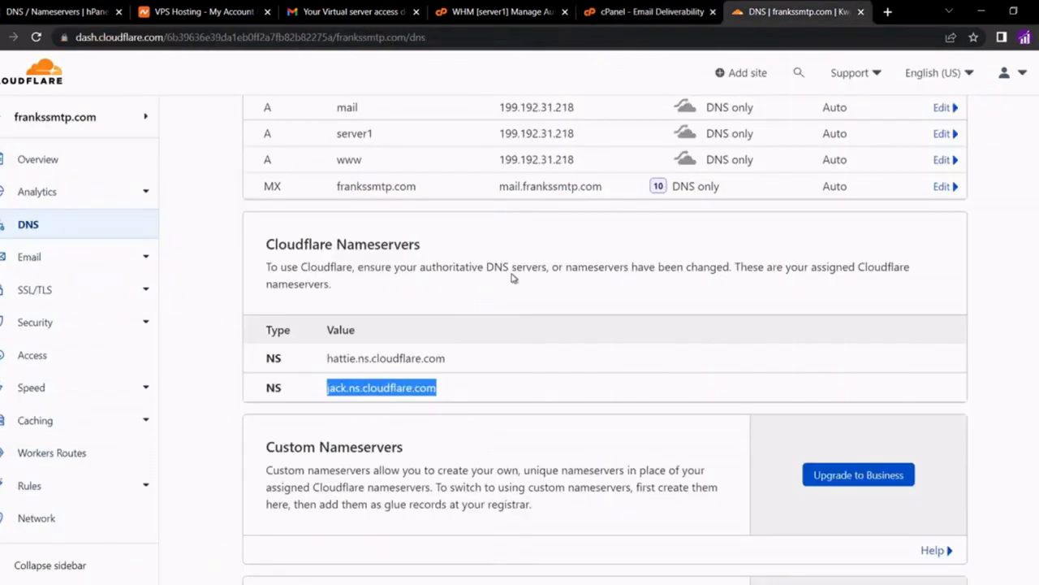
Start a new Cloudflare TXT record named default._domainkey
scroll(511, 273, "up", 2)
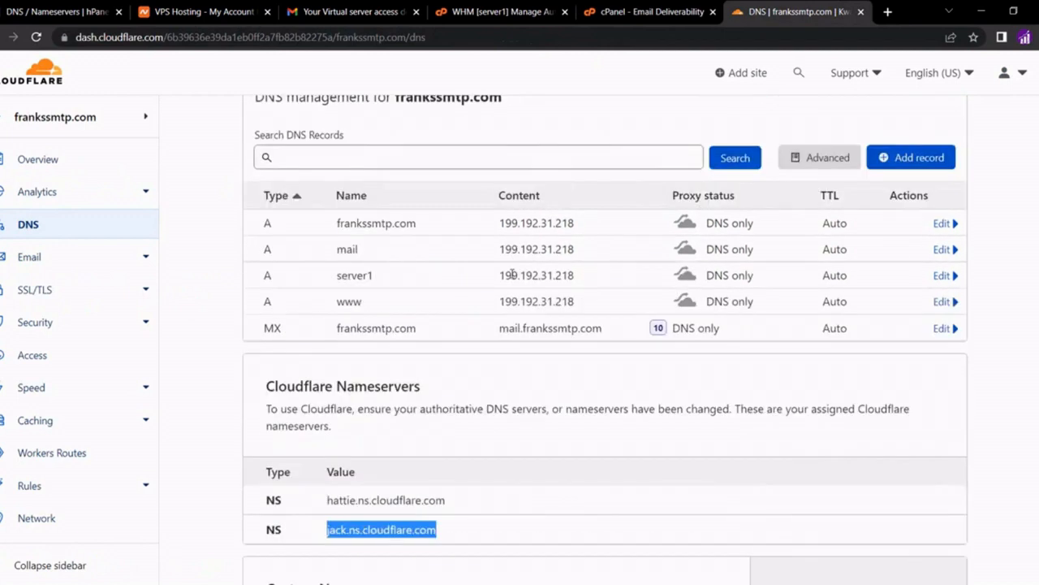
left_click(900, 159)
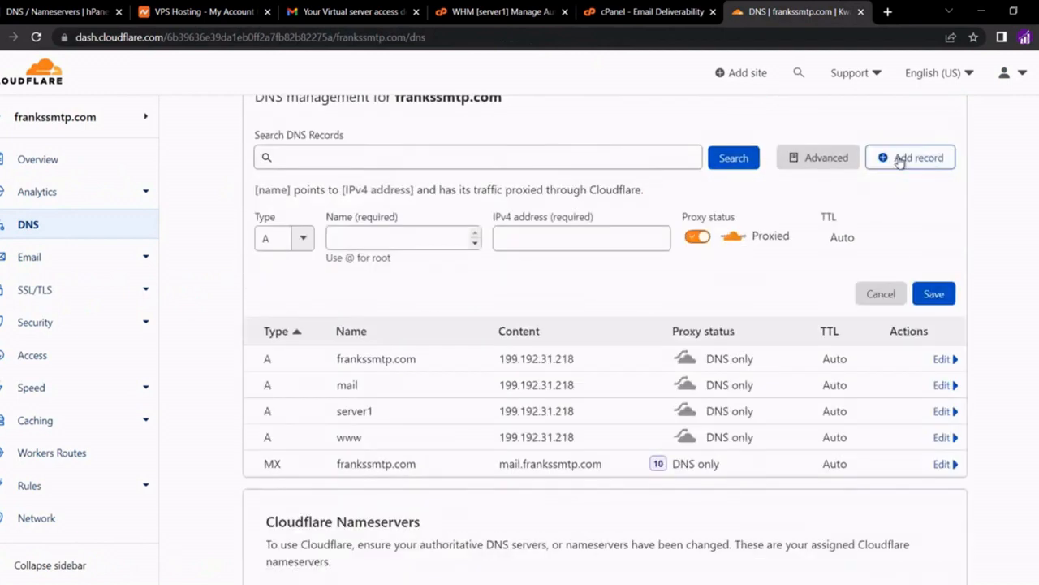
left_click(270, 242)
type("txt")
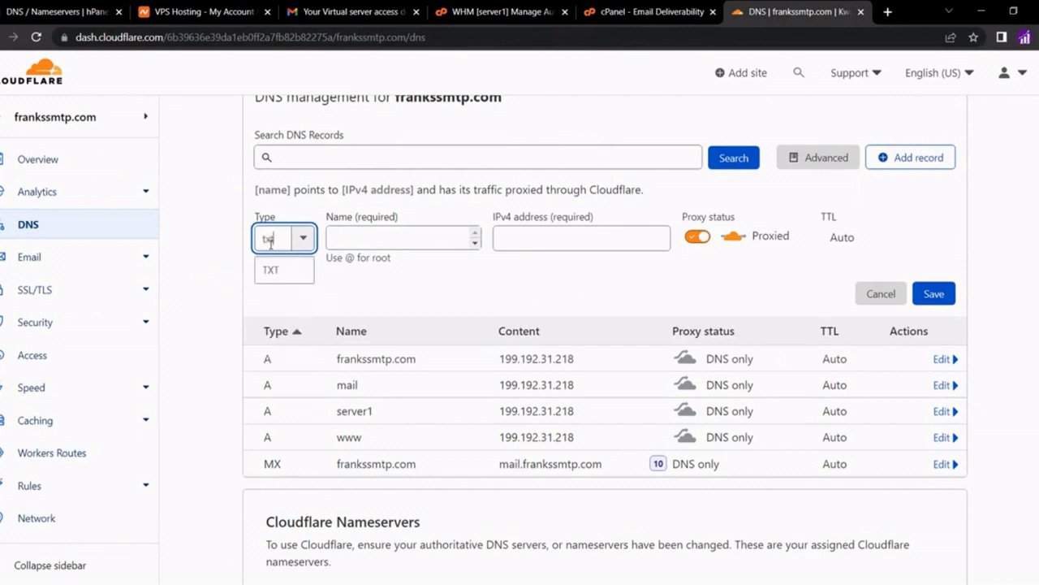
left_click(271, 268)
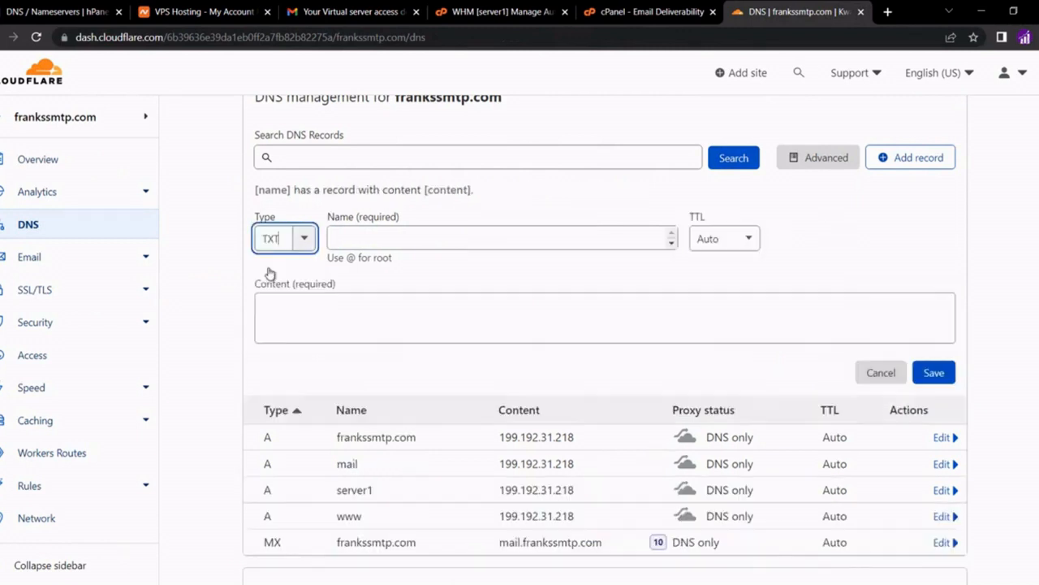
left_click(349, 239)
key("ctrl+v")
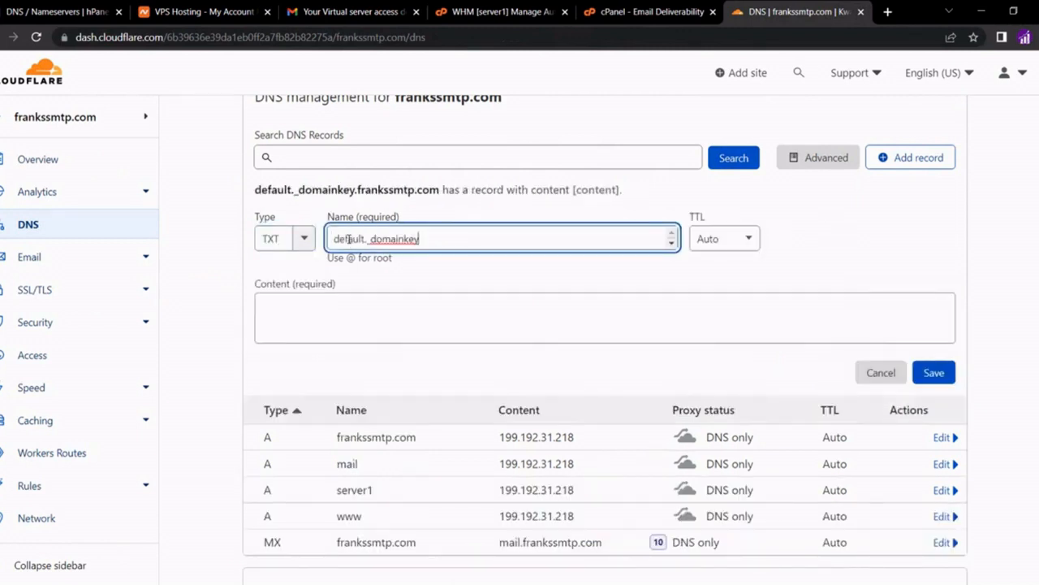
left_click(433, 266)
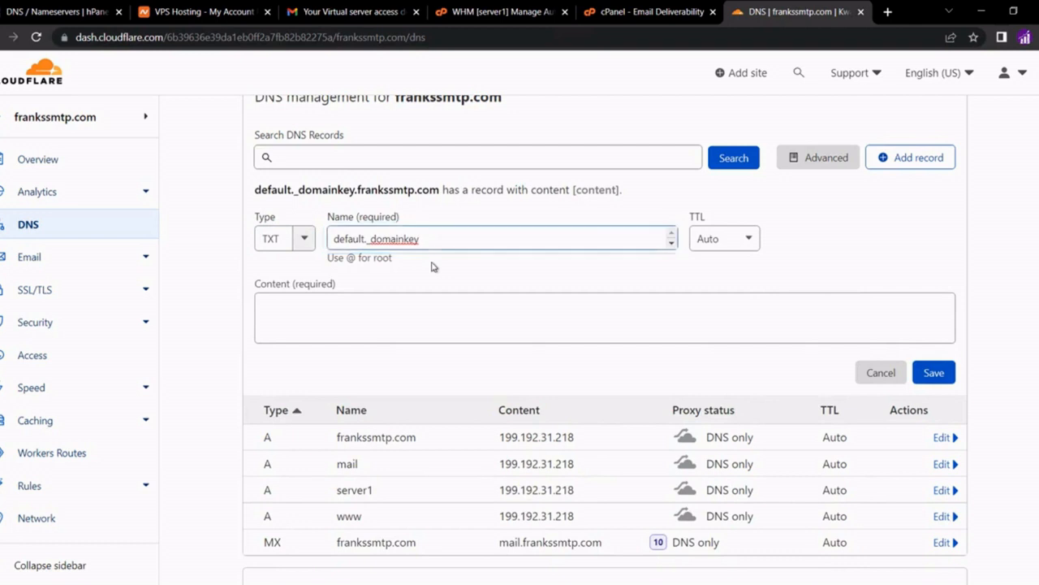
Fill the record's content with cPanel's suggested DKIM key, save it, and return to cPanel
left_click(630, 18)
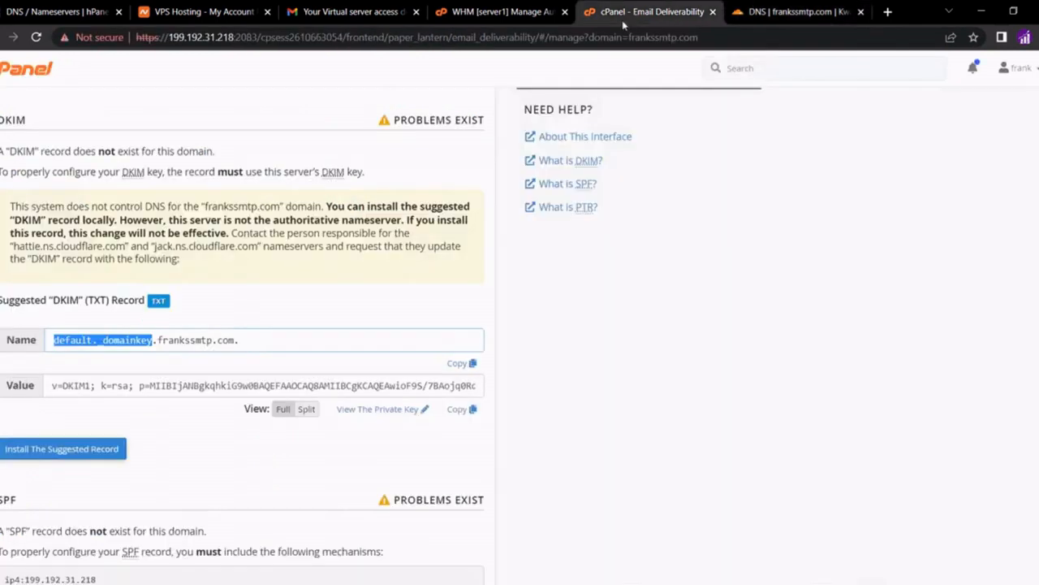
left_click(469, 411)
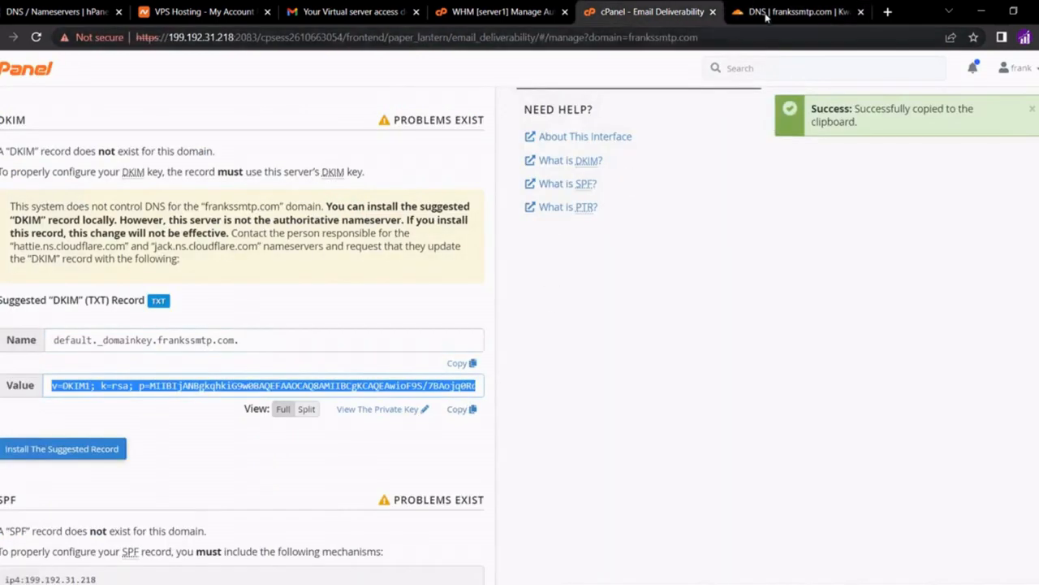
left_click(765, 14)
left_click(462, 329)
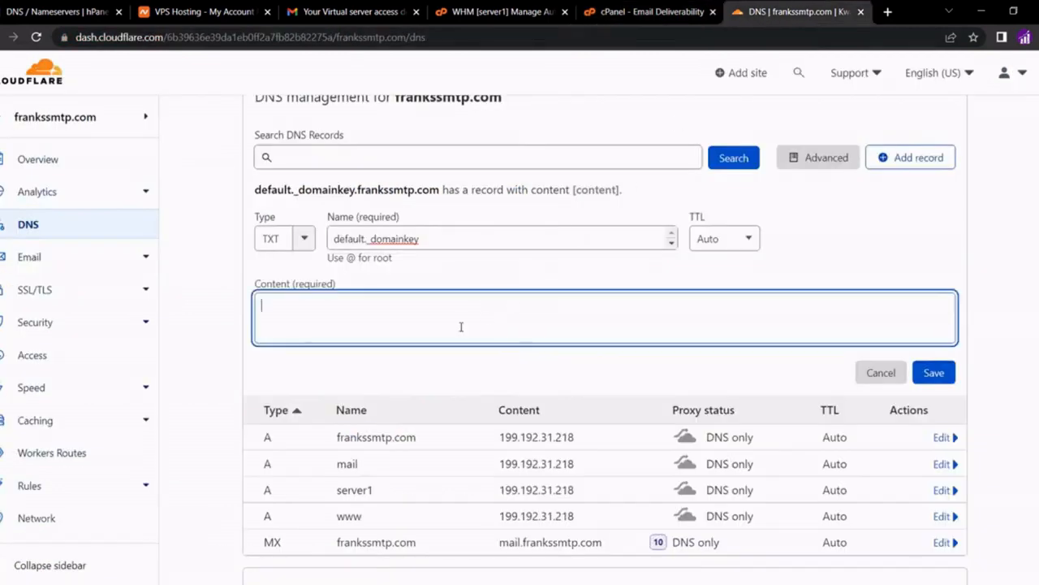
key("ctrl+v")
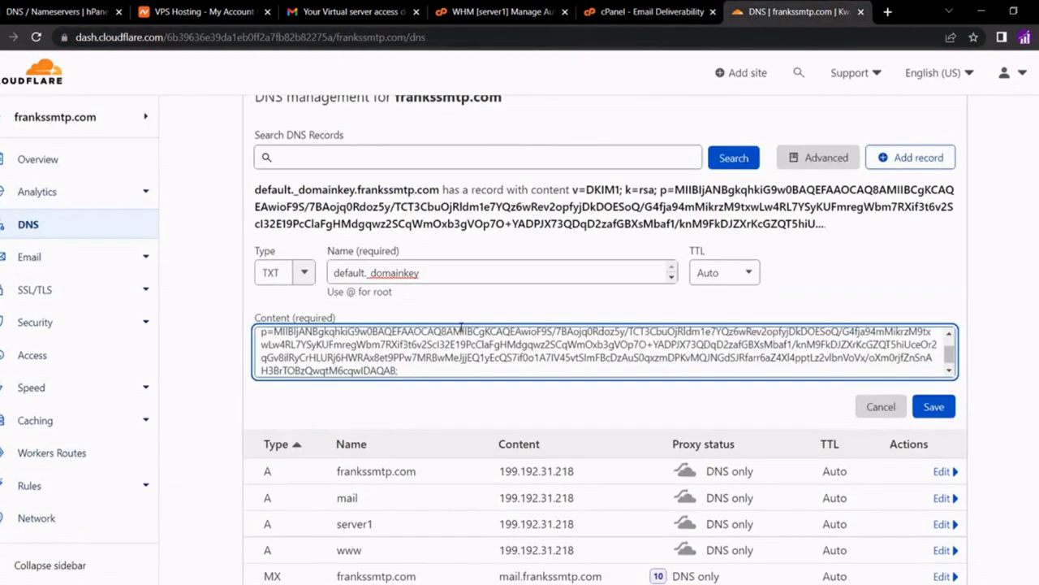
left_click(938, 414)
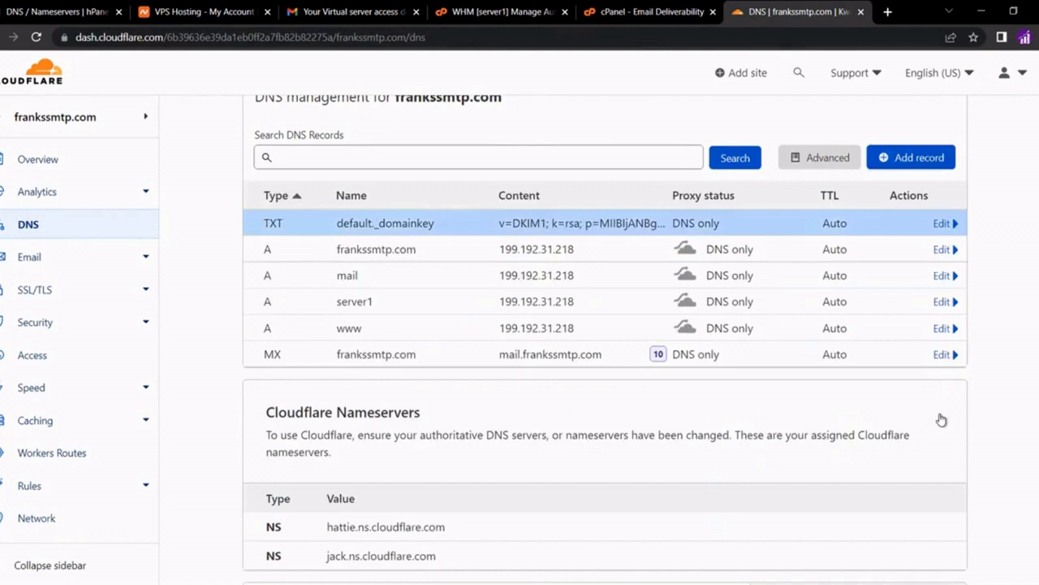
left_click(654, 14)
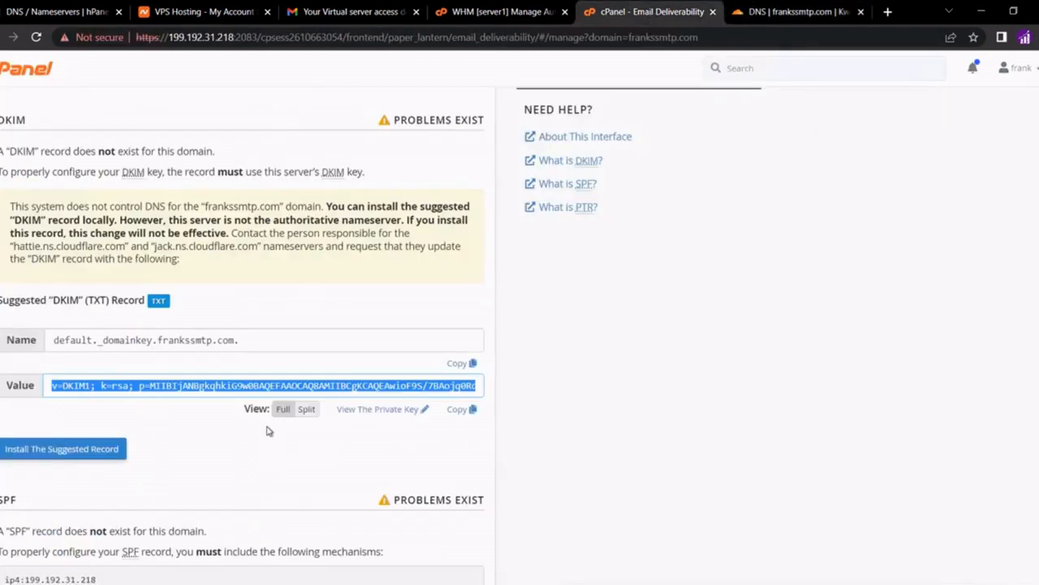
Start another Cloudflare TXT record with the root name @ for frankssmtp.com
scroll(269, 430, "down", 1)
scroll(269, 431, "down", 3)
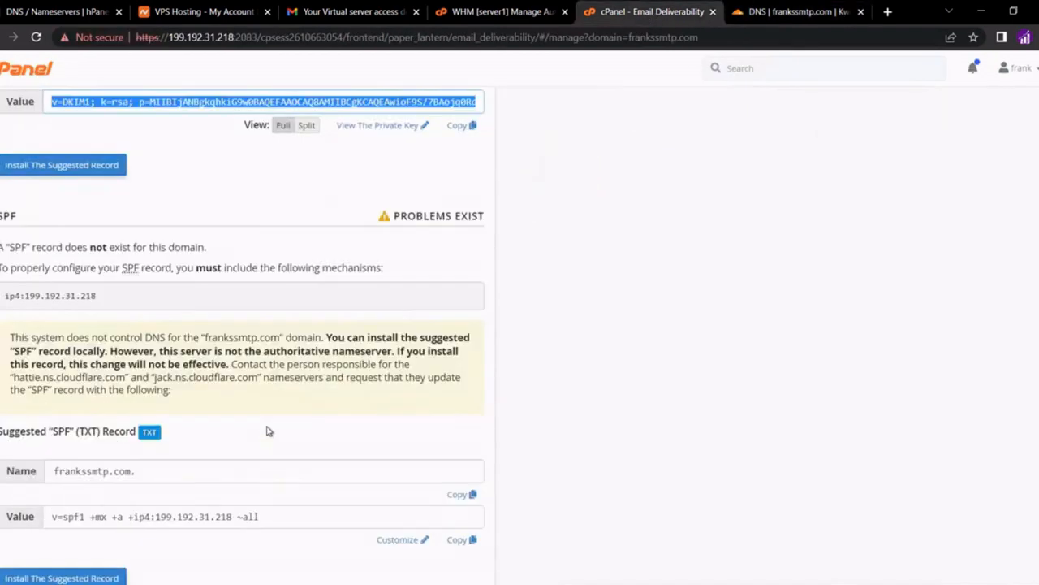
left_click(460, 496)
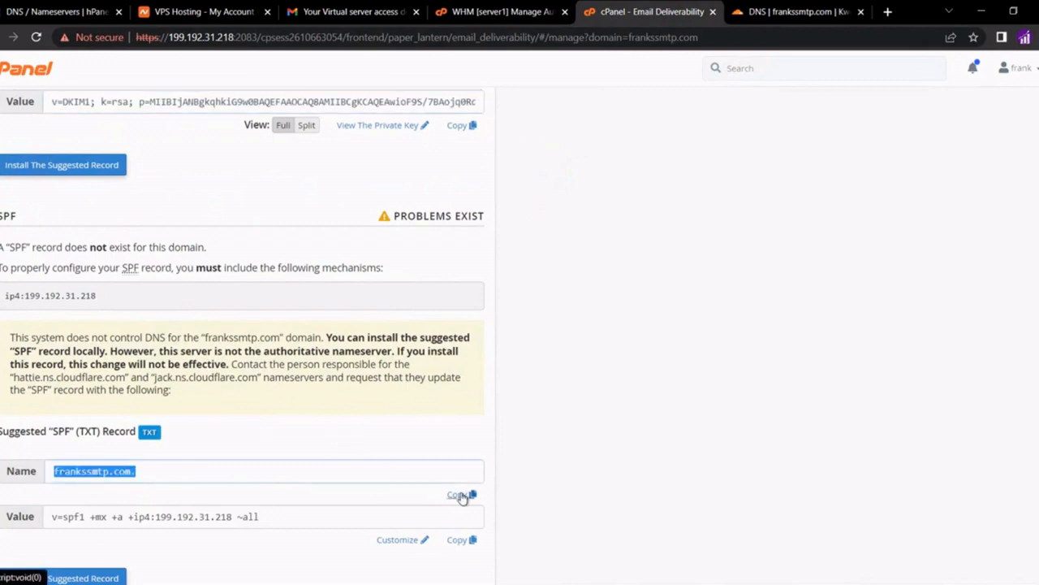
left_click(792, 12)
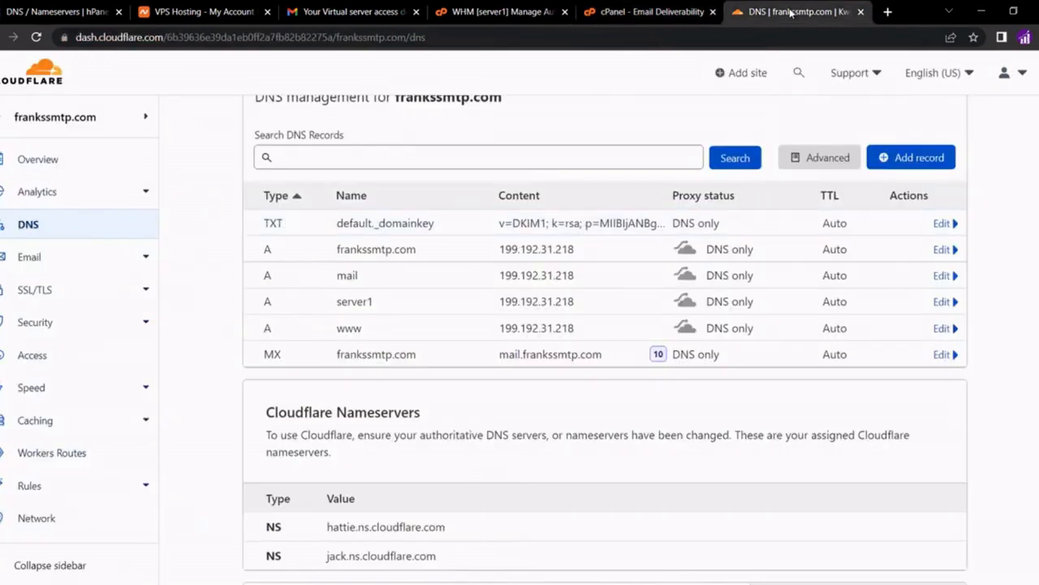
left_click(887, 158)
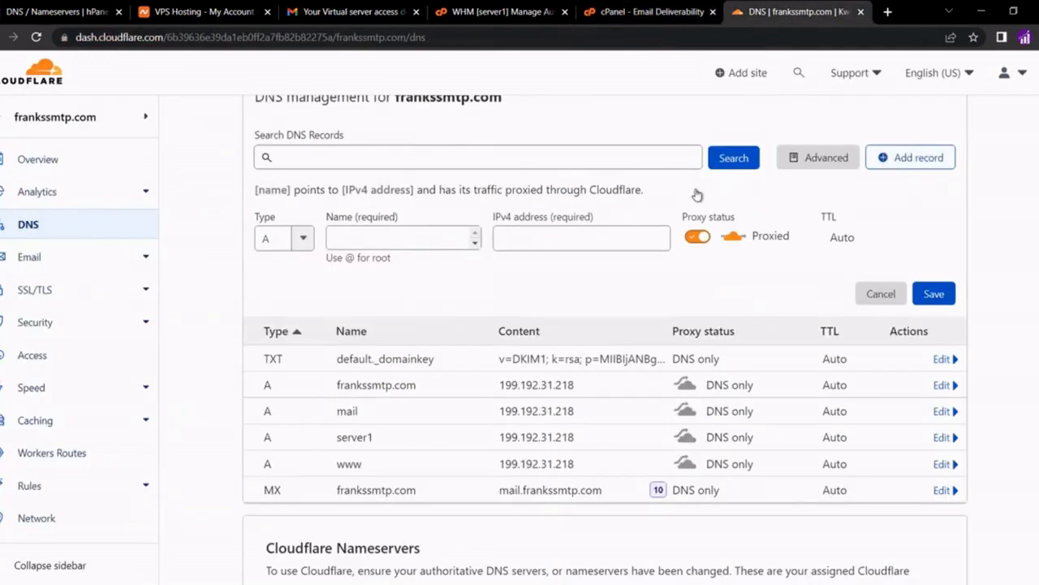
left_click(269, 239)
type("txt")
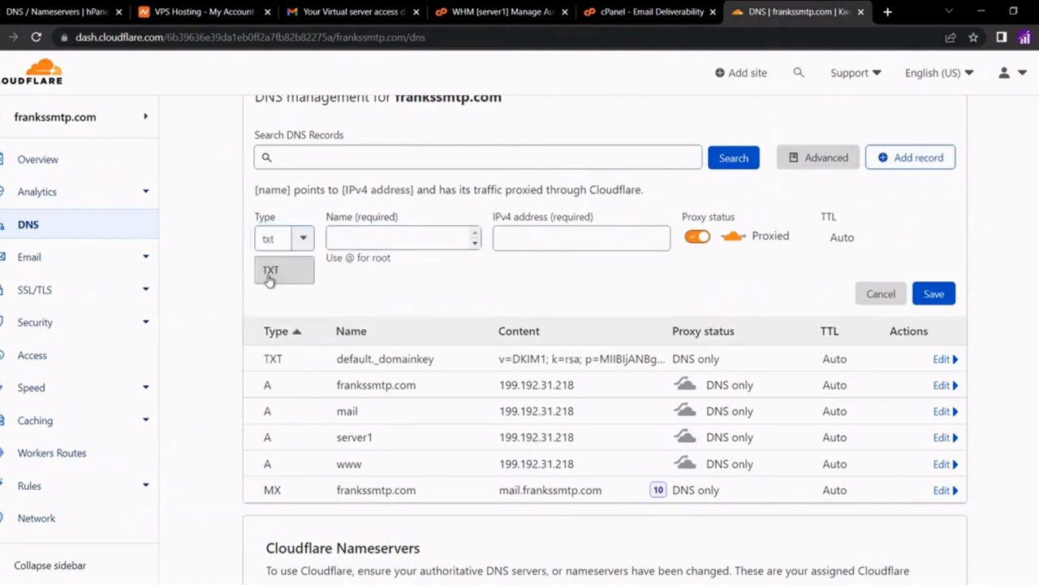
left_click(271, 273)
left_click(351, 238)
key("ctrl+v")
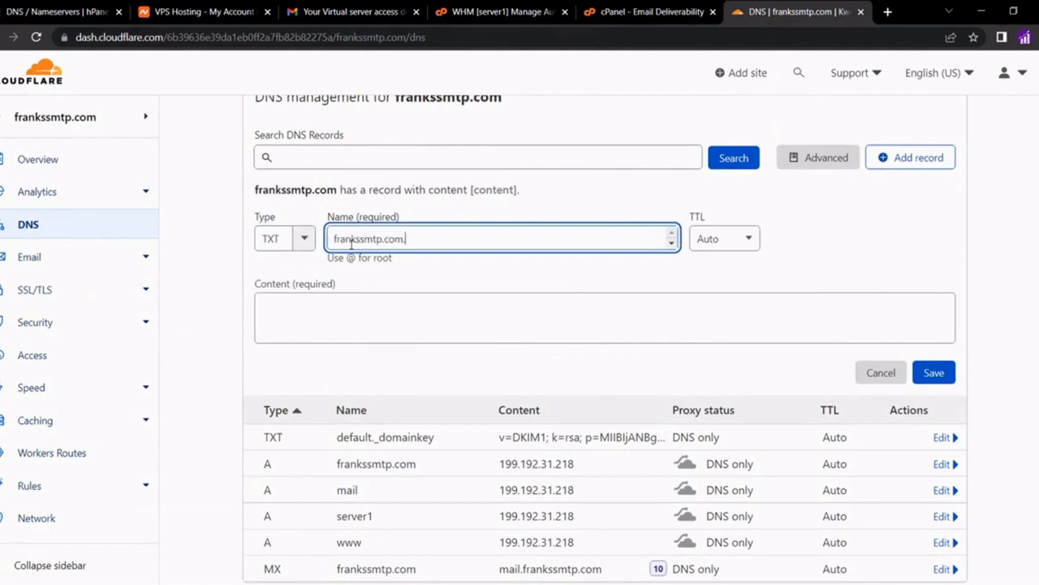
key("ctrl+a")
key("BackSpace")
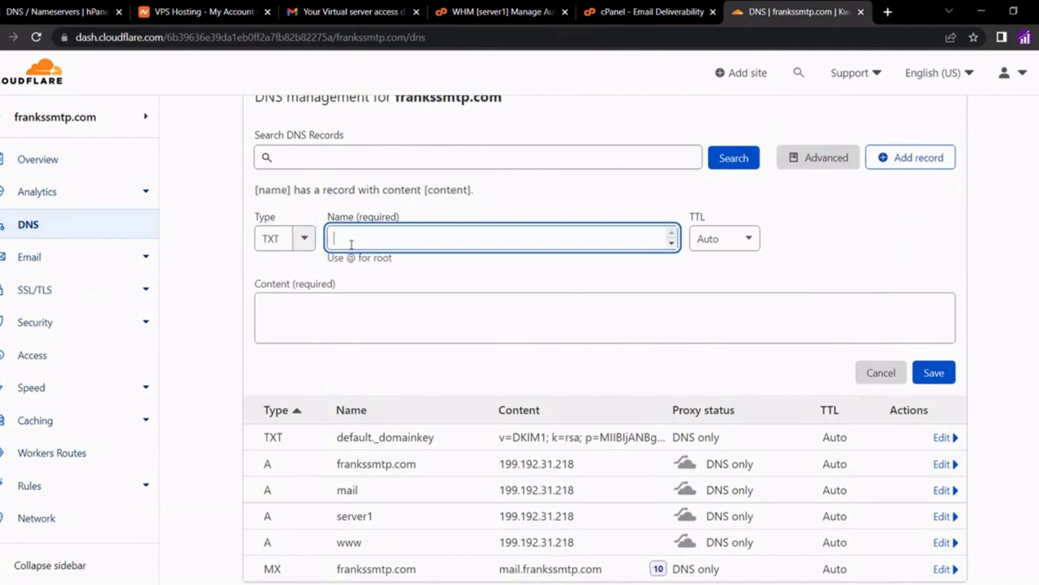
type("@")
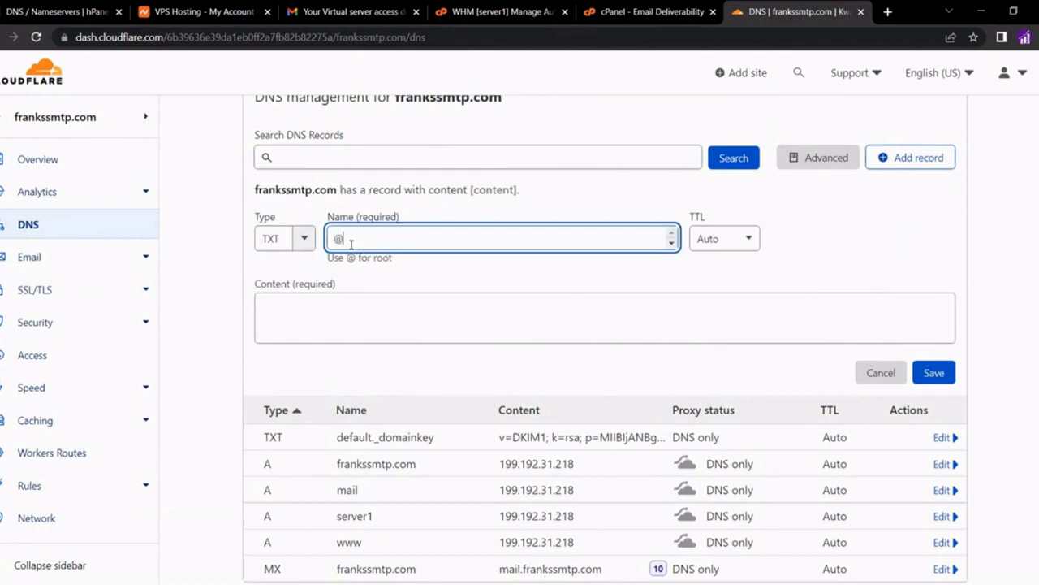
Paste cPanel's SPF value v=spf1 +mx +a +ip4:199.192.31.218 ~all as content and save the record
left_click(391, 302)
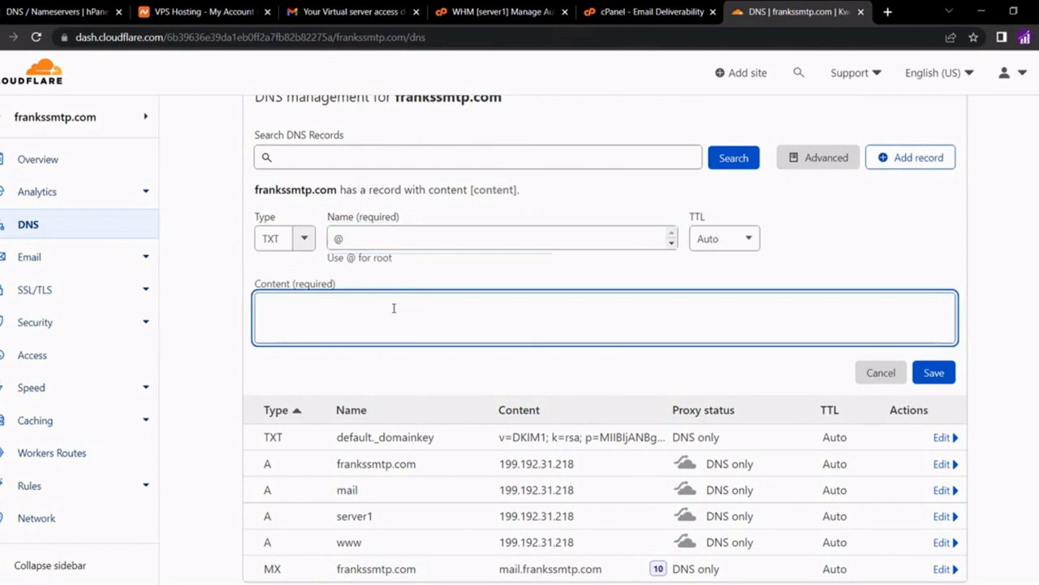
left_click(661, 20)
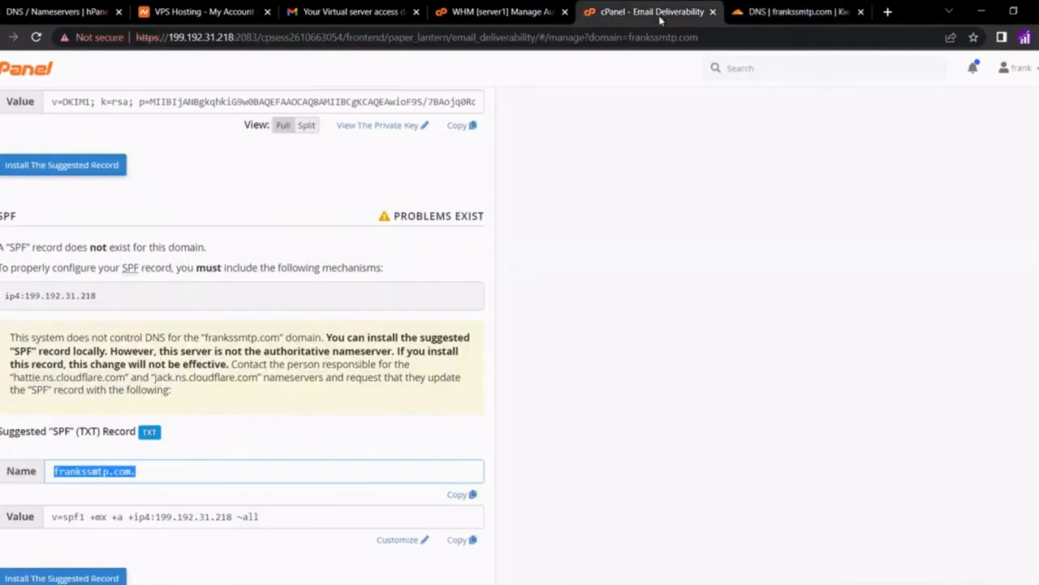
left_click(464, 541)
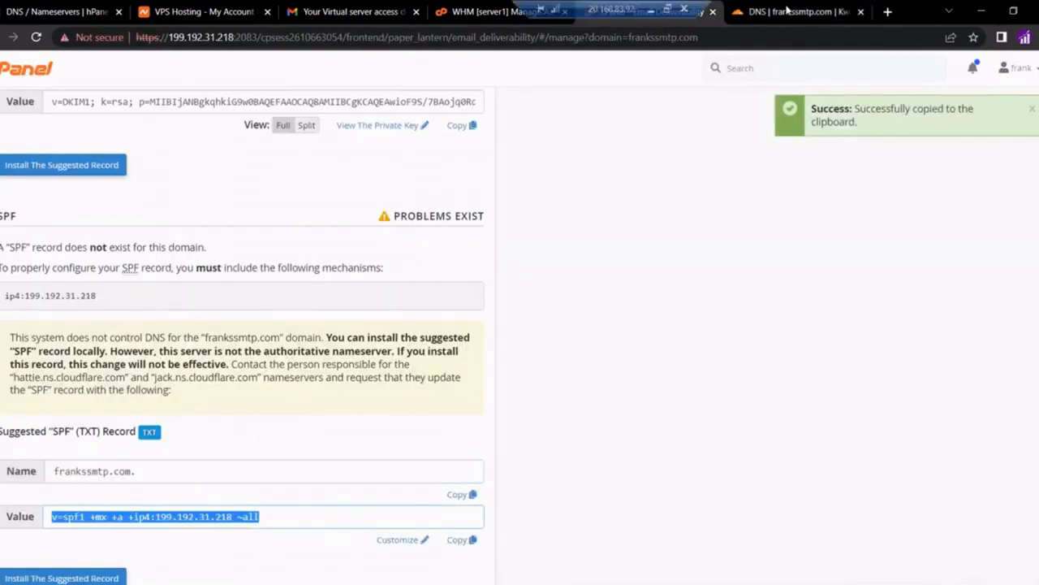
left_click(786, 10)
key("ctrl+v")
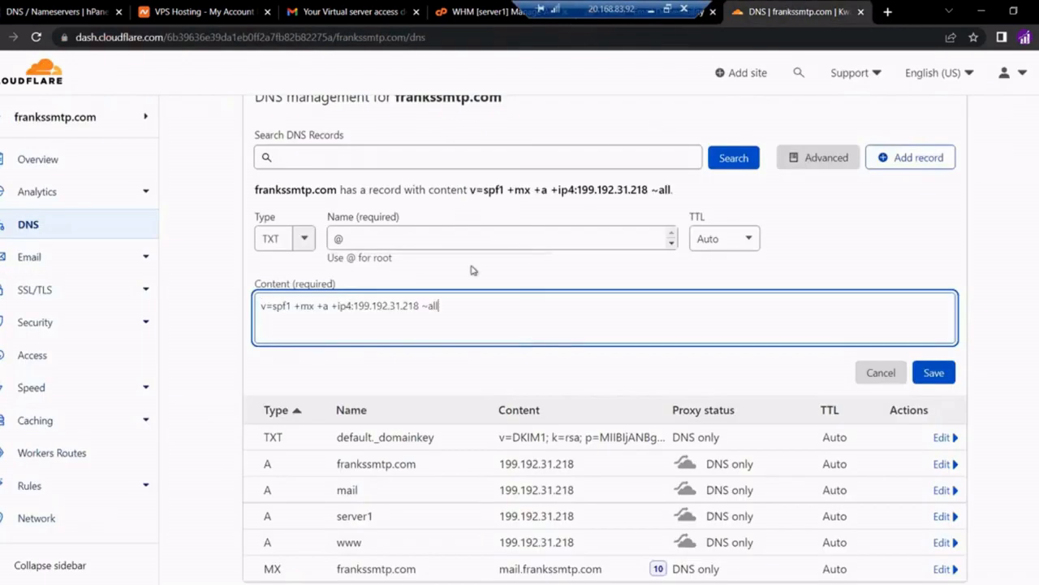
left_click(933, 374)
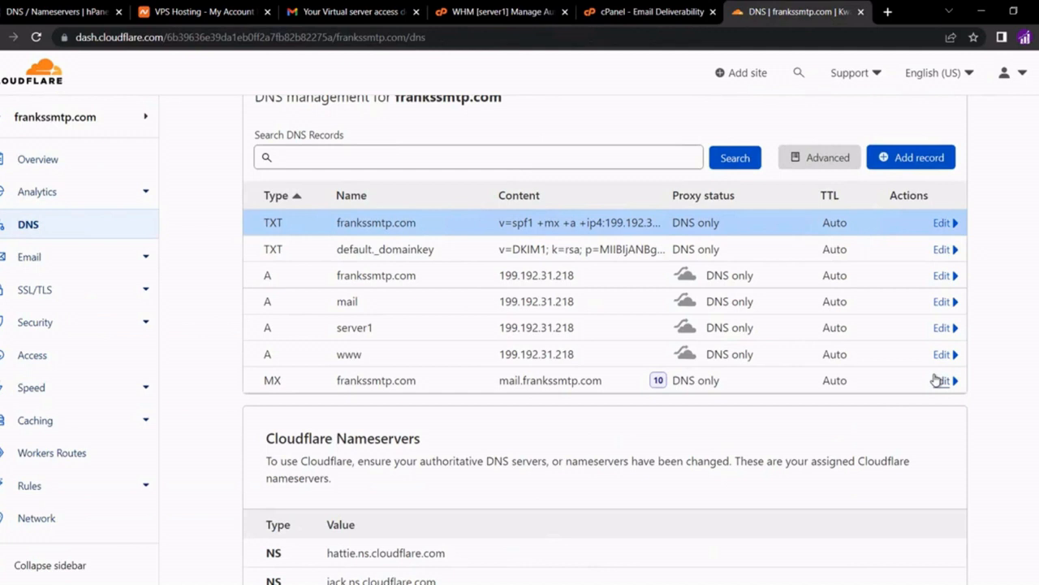
left_click(646, 13)
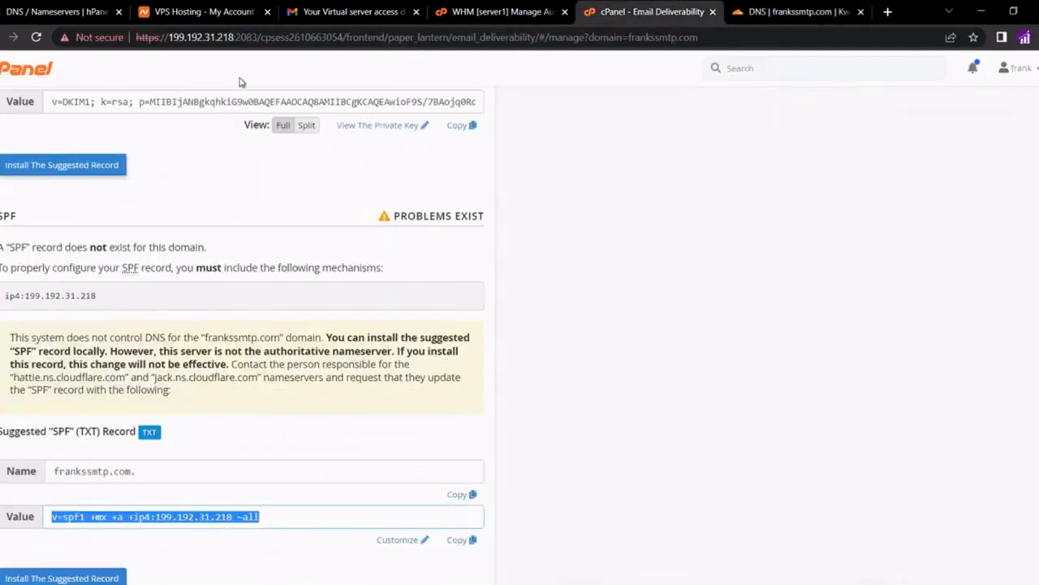
Reload Email Deliverability and review the DKIM, SPF and Reverse DNS sections
left_click(36, 38)
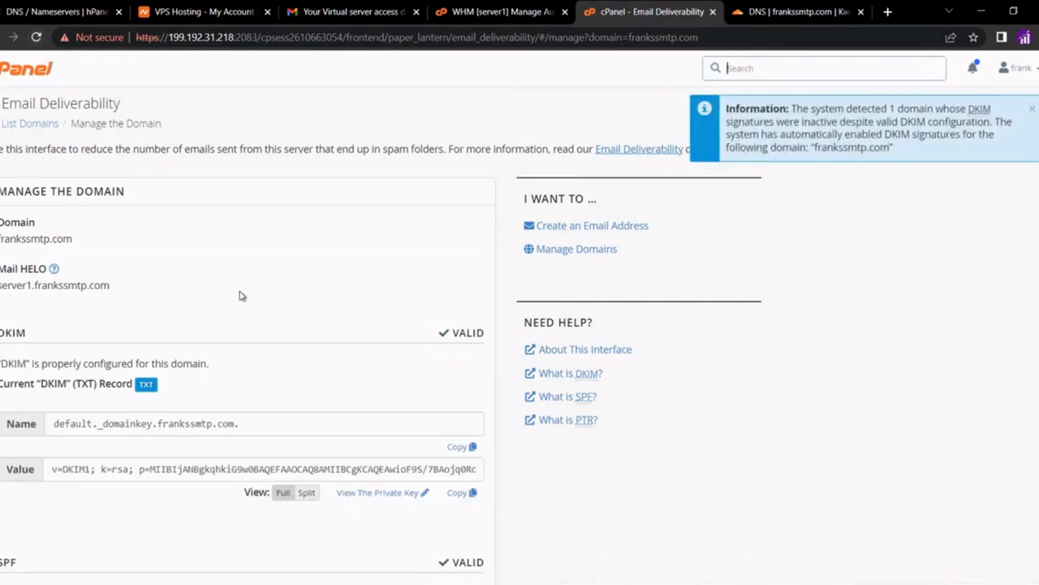
scroll(239, 295, "down", 4)
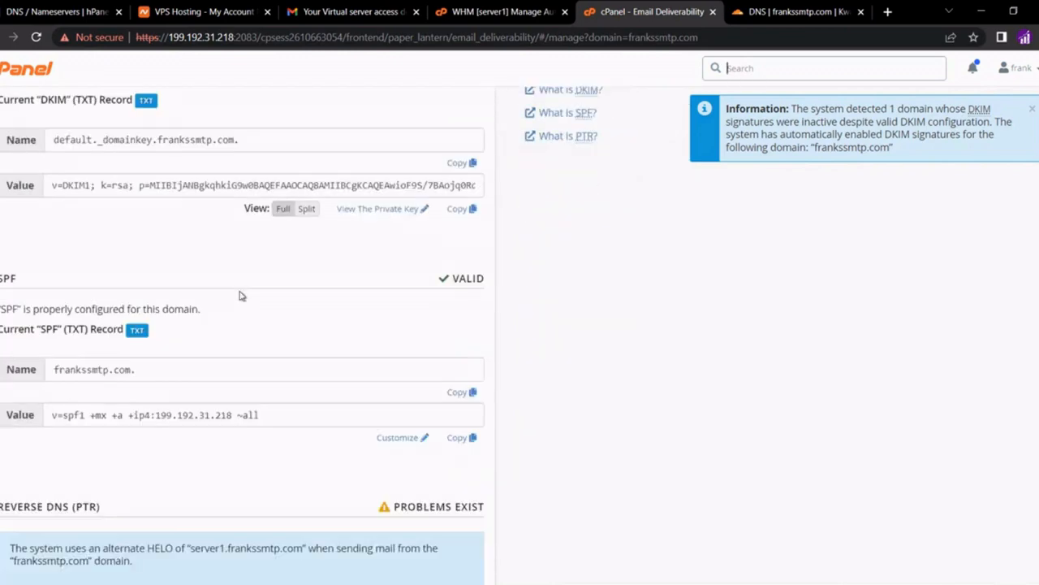
scroll(241, 294, "down", 2)
scroll(241, 296, "down", 1)
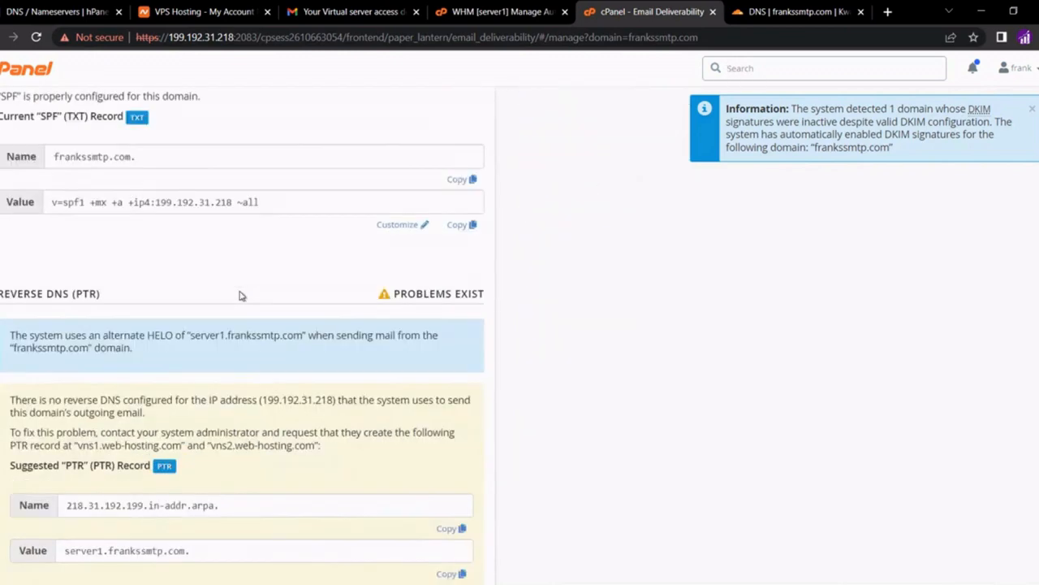
left_click(576, 113)
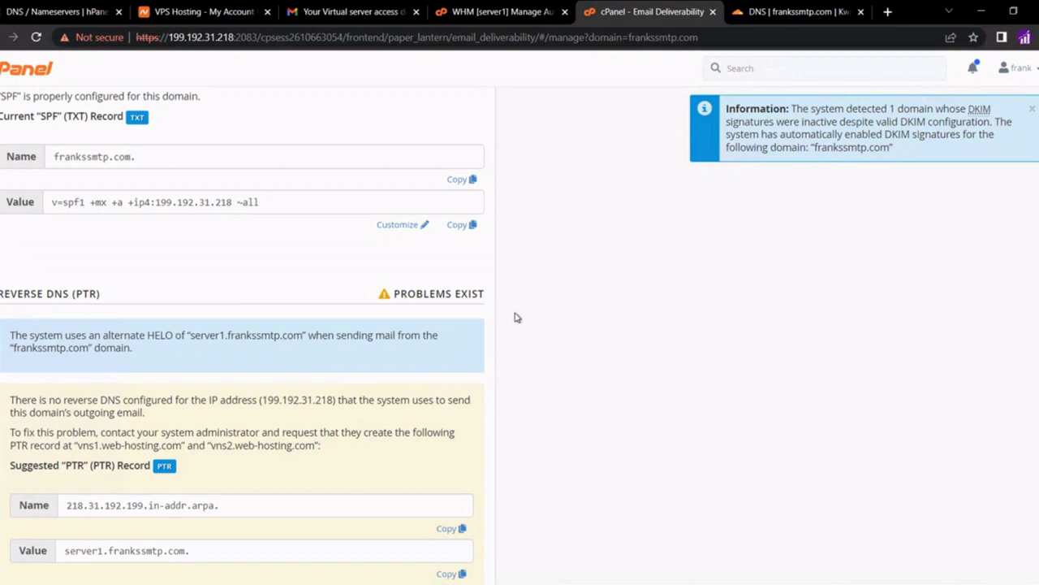
scroll(545, 364, "down", 1)
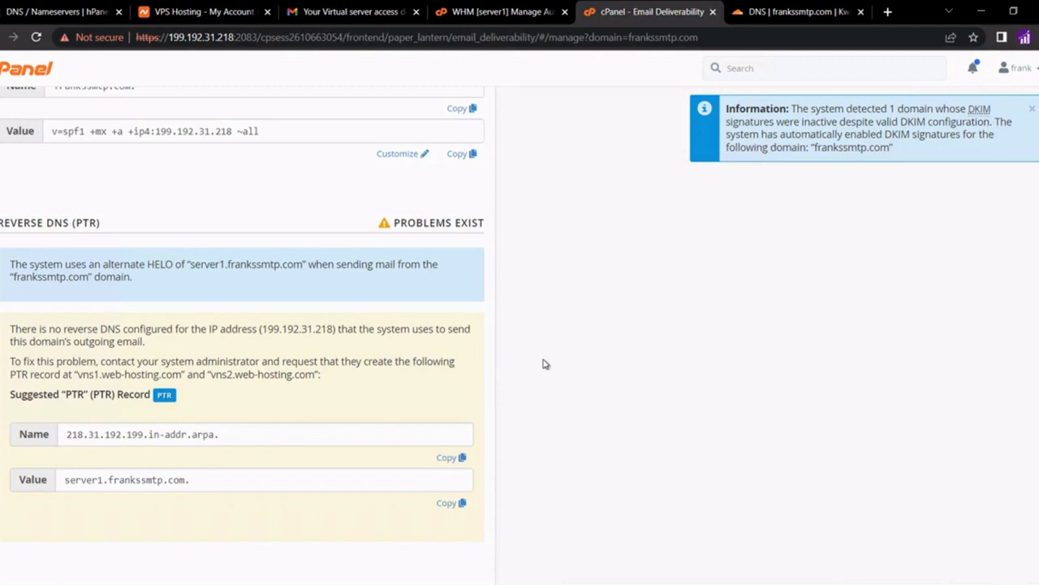
Bring up the hosting provider's server-access email in Gmail
left_click(354, 12)
left_click(341, 255)
scroll(341, 255, "up", 5)
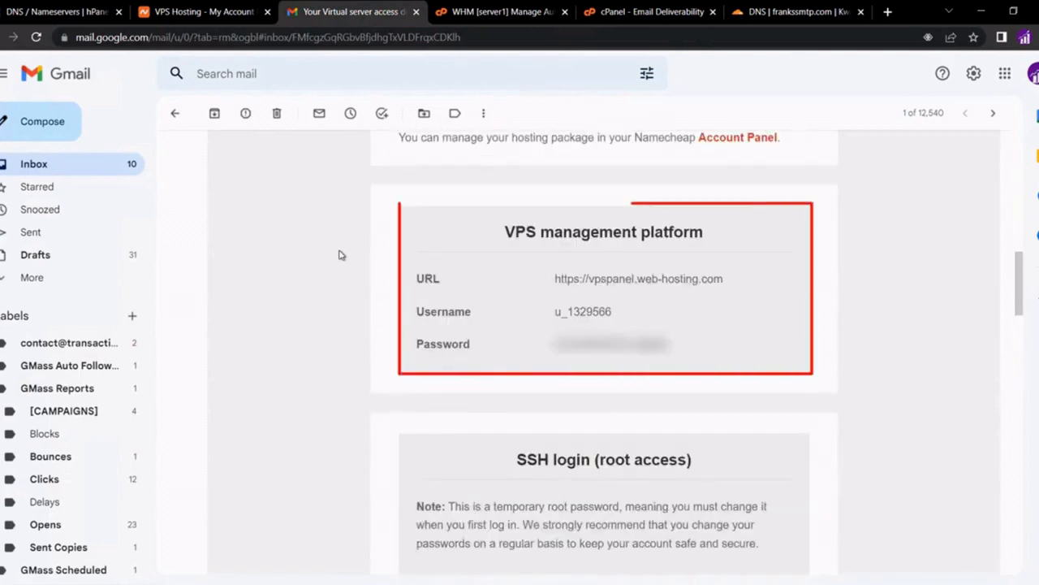
Open the VPS panel login in a new tab and enter the username from the email
right_click(592, 277)
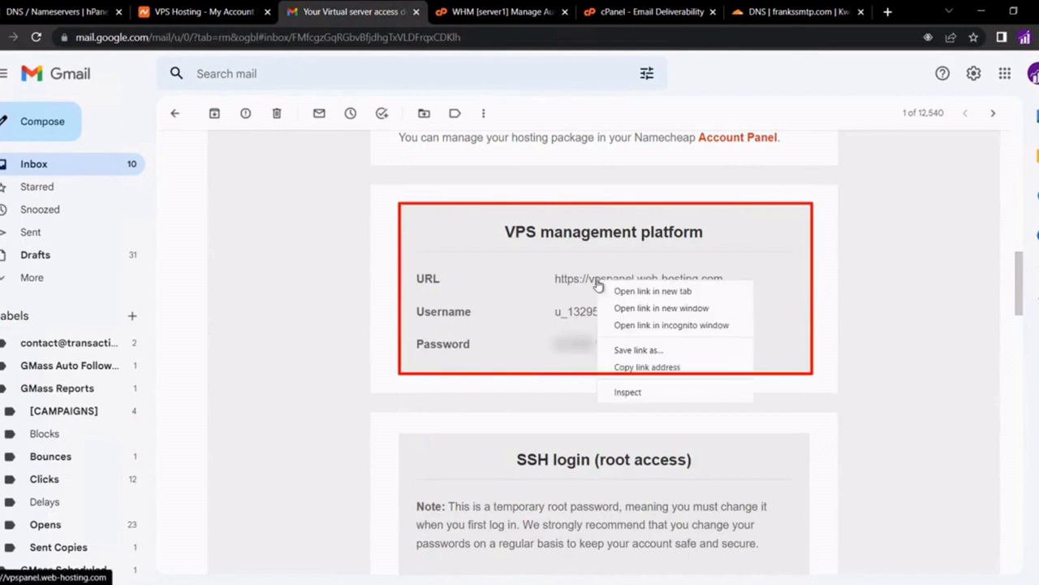
left_click(613, 290)
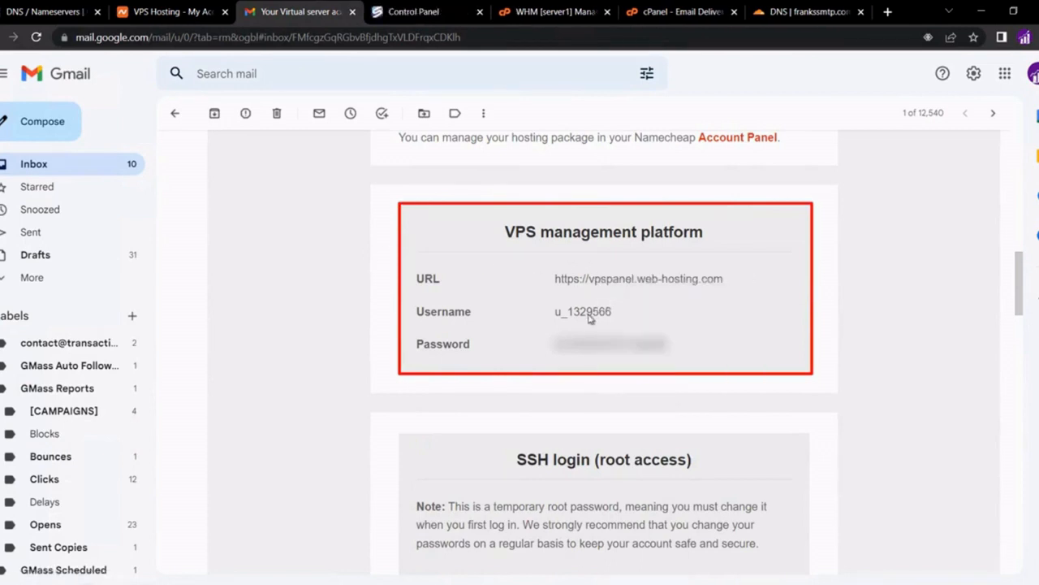
double_click(588, 311)
right_click(595, 311)
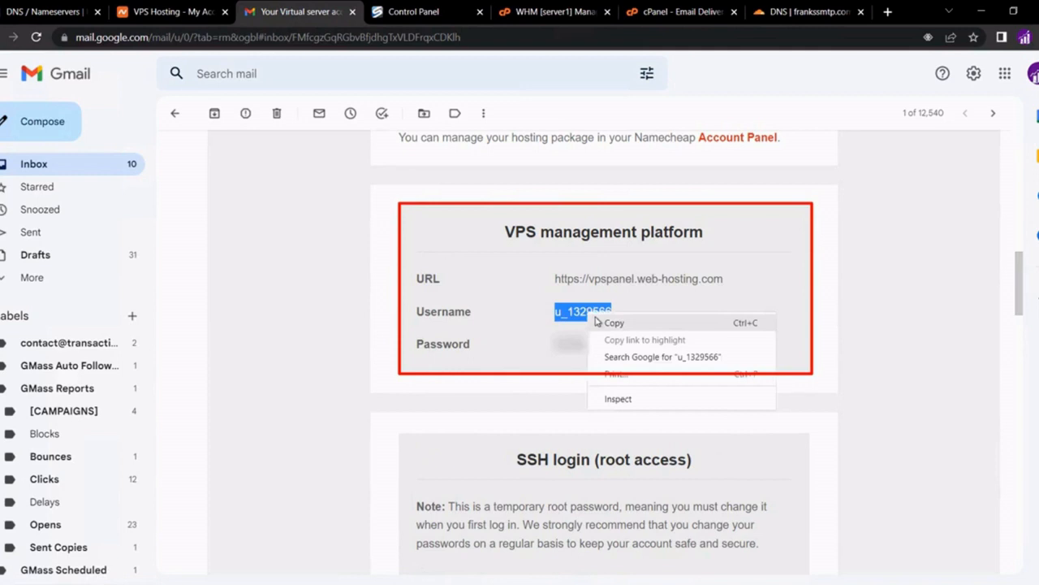
left_click(605, 323)
left_click(406, 12)
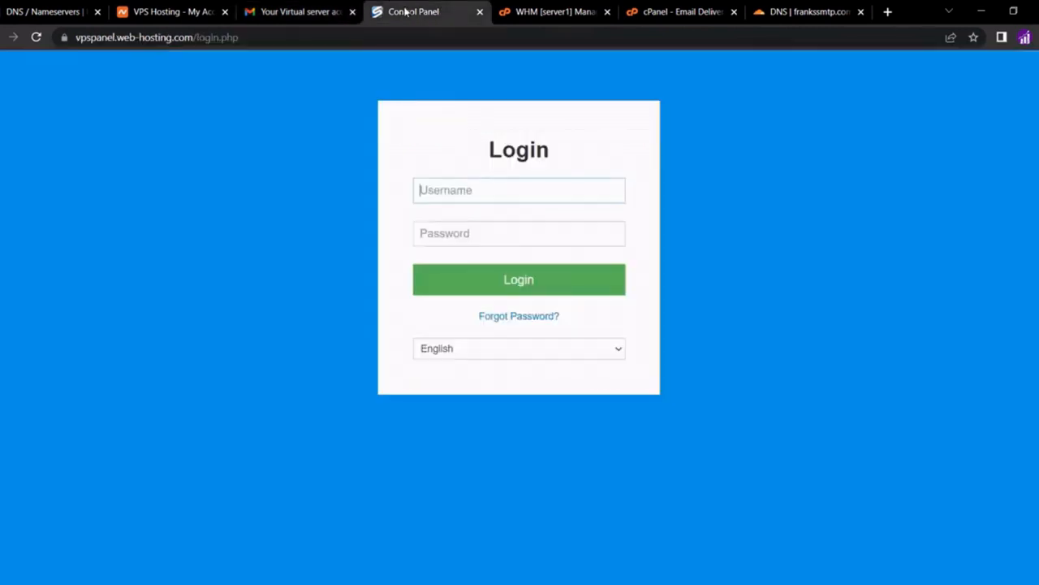
key("ctrl+v")
Enter the VPS panel password from the email and log in
left_click(318, 14)
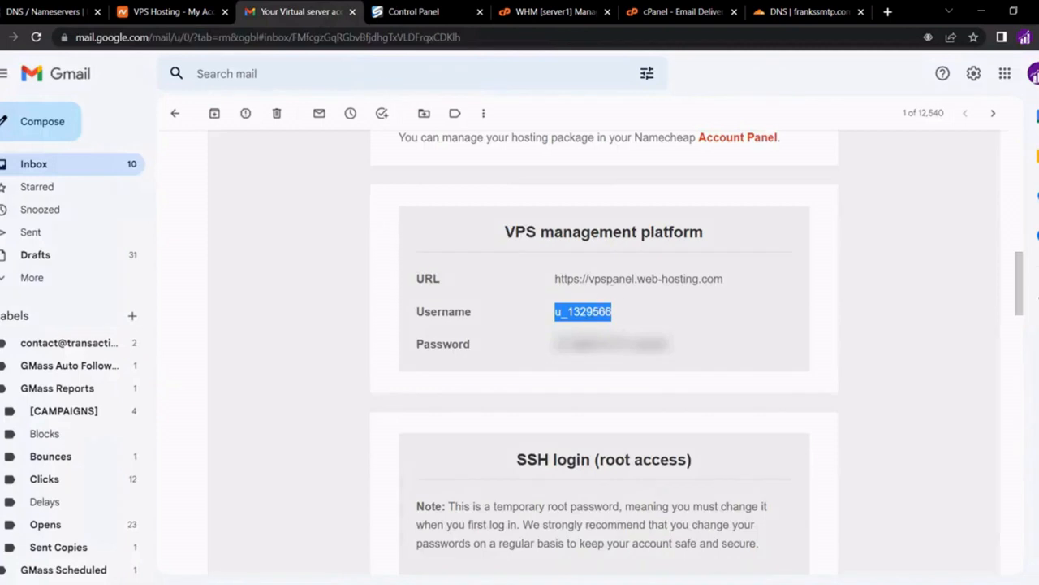
double_click(605, 344)
right_click(601, 351)
left_click(601, 351)
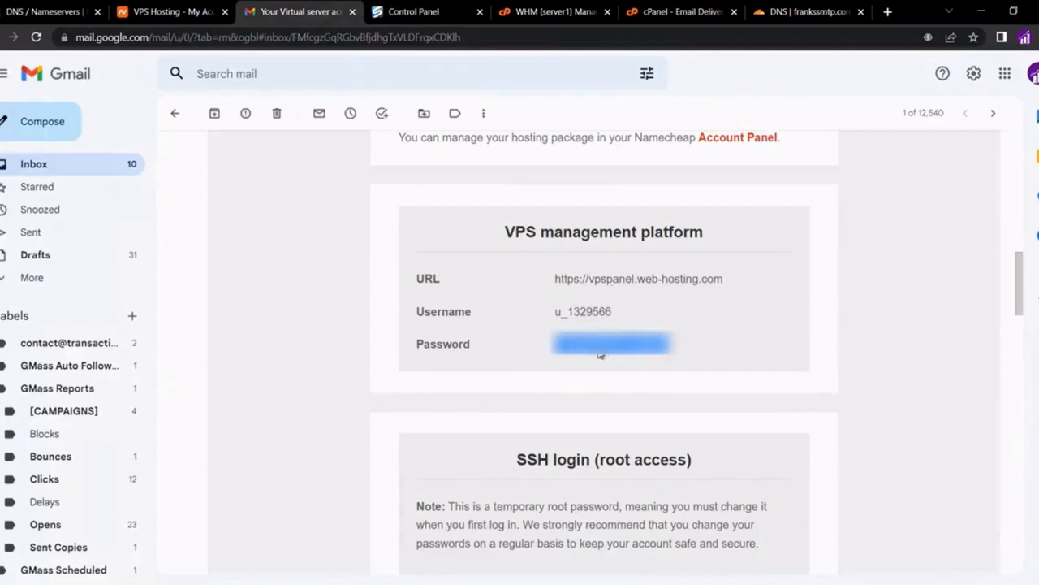
left_click(425, 11)
key("Tab")
key("ctrl+v")
left_click(501, 278)
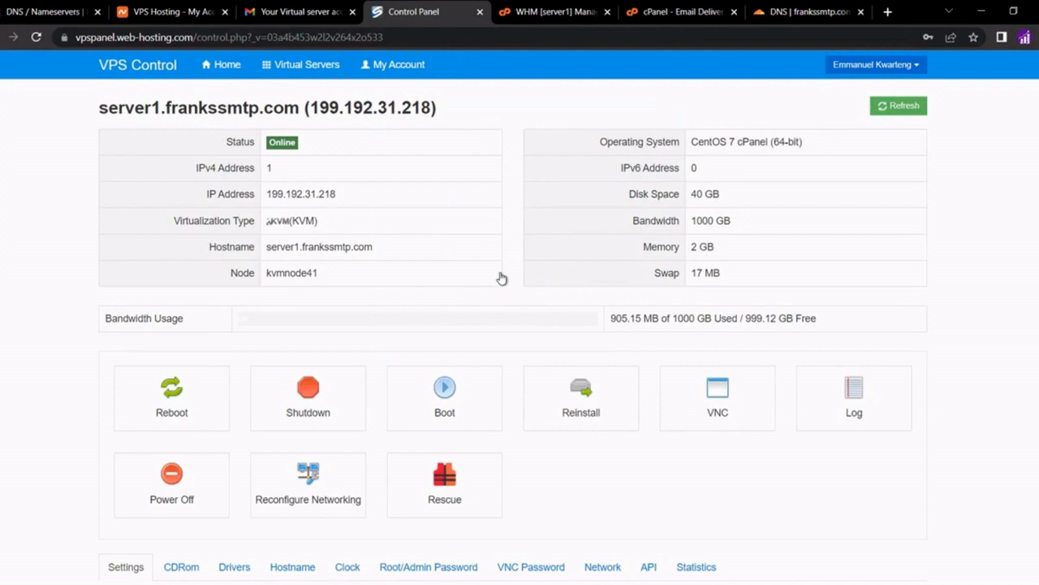
Check the server's hostname and network settings, then edit reverse DNS for 199.192.31.218
scroll(501, 279, "down", 3)
scroll(501, 279, "down", 1)
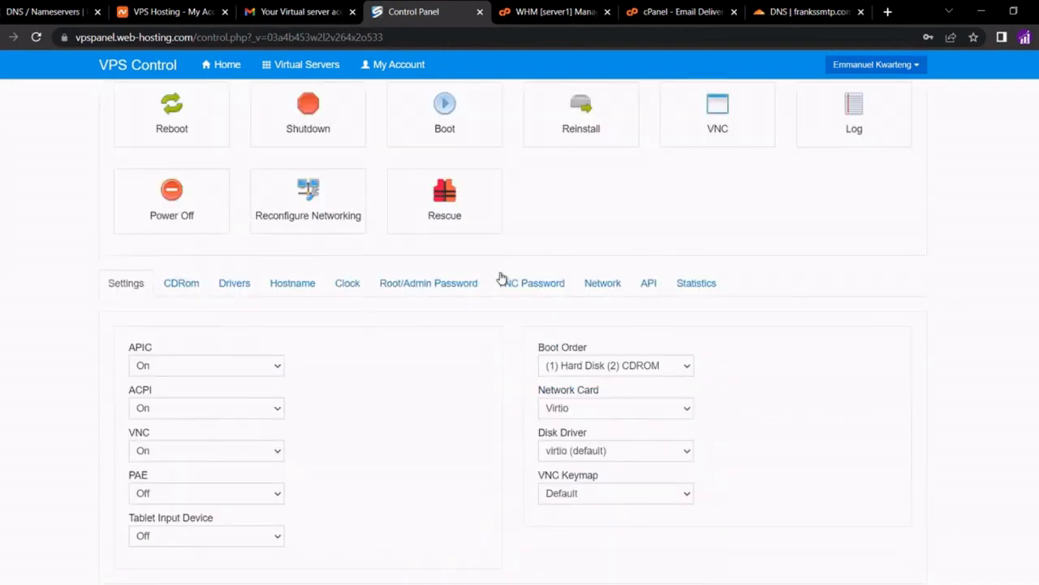
left_click(293, 286)
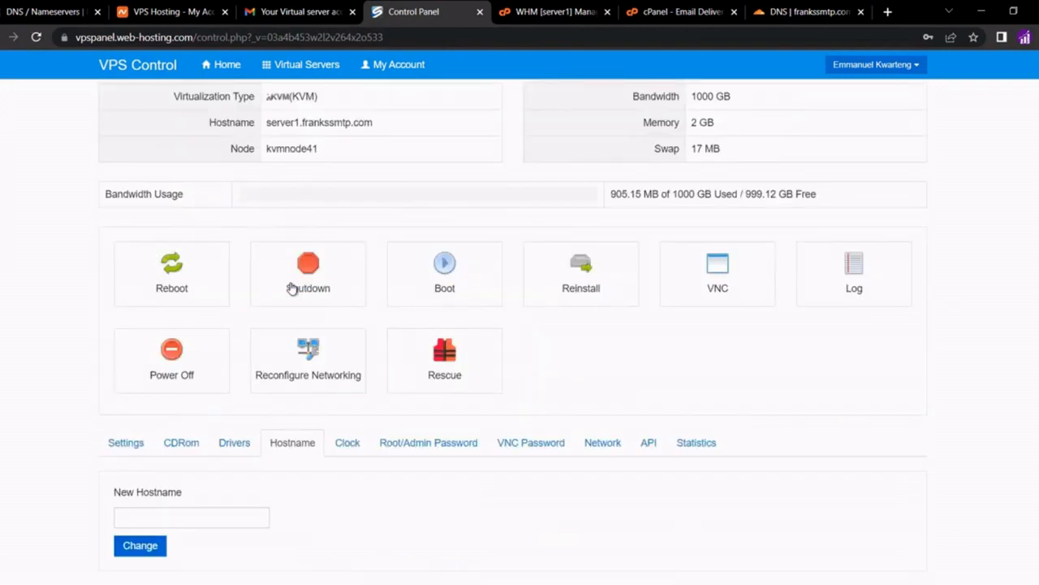
left_click(209, 514)
left_click(607, 443)
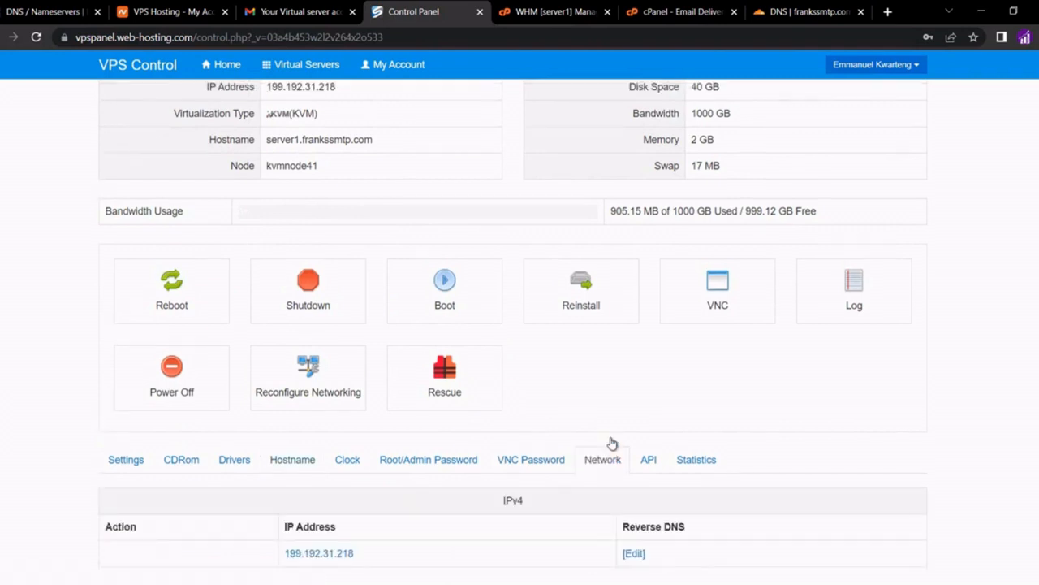
left_click(634, 554)
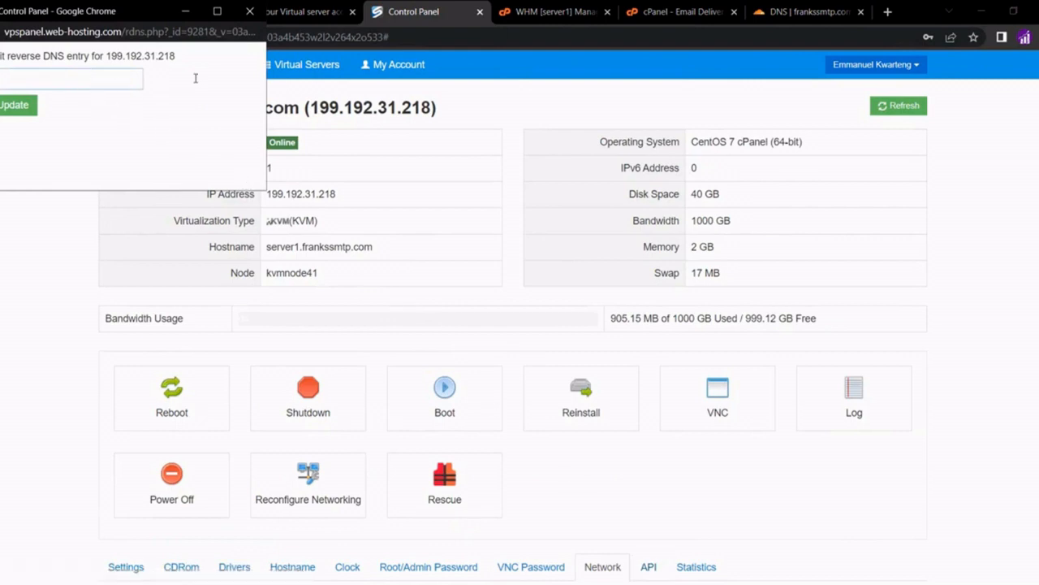
Set the reverse DNS to cPanel's suggested PTR value server1.frankssmtp.com. and verify it
left_click(574, 20)
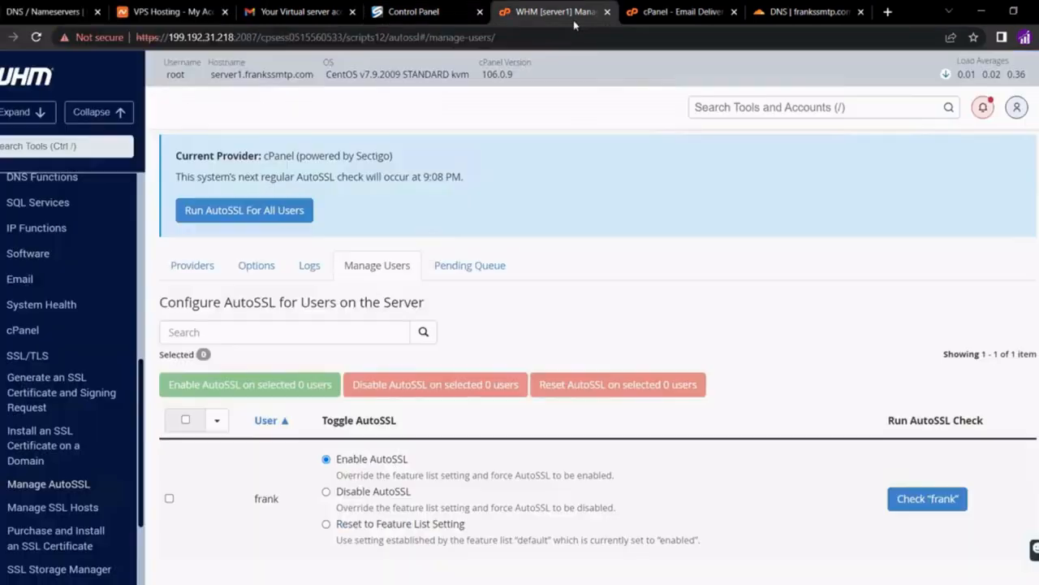
left_click(664, 12)
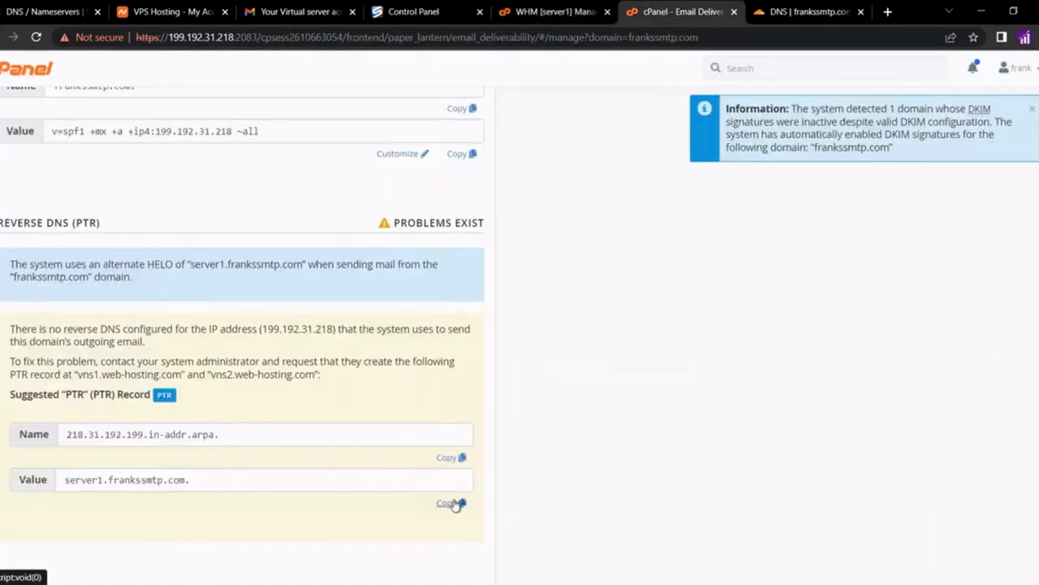
left_click(453, 504)
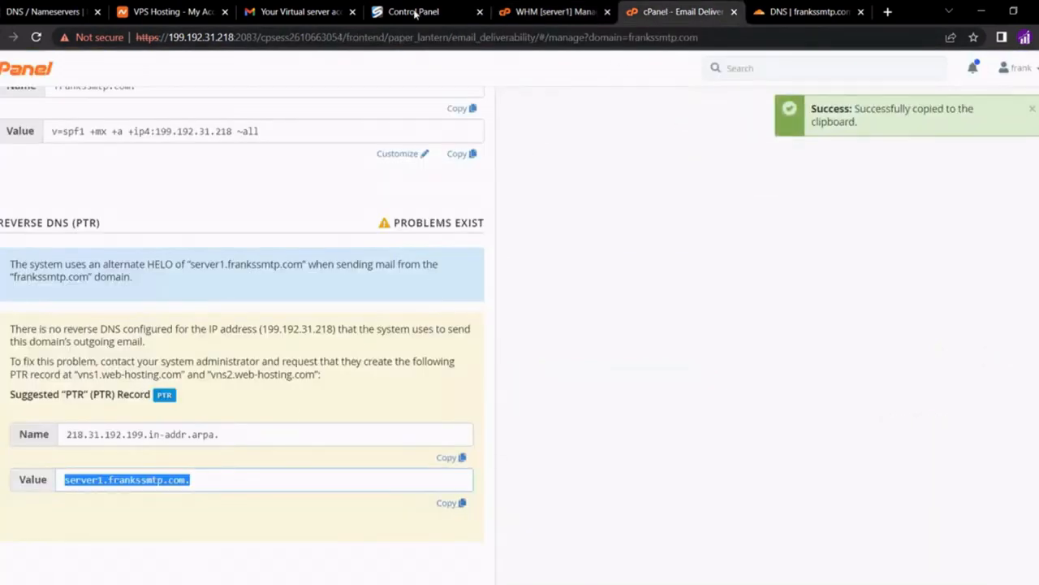
left_click(415, 14)
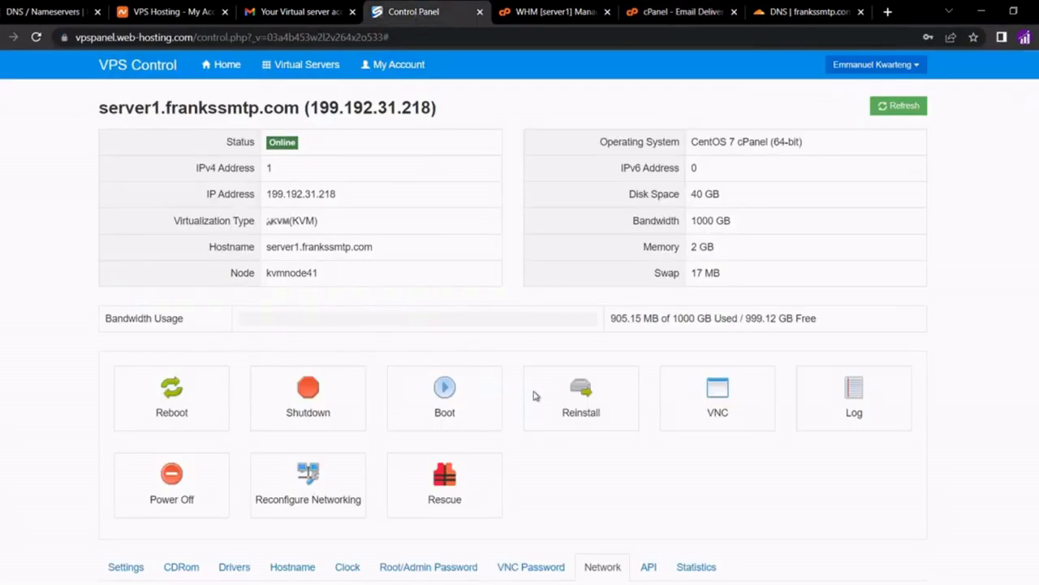
mouse_move(517, 584)
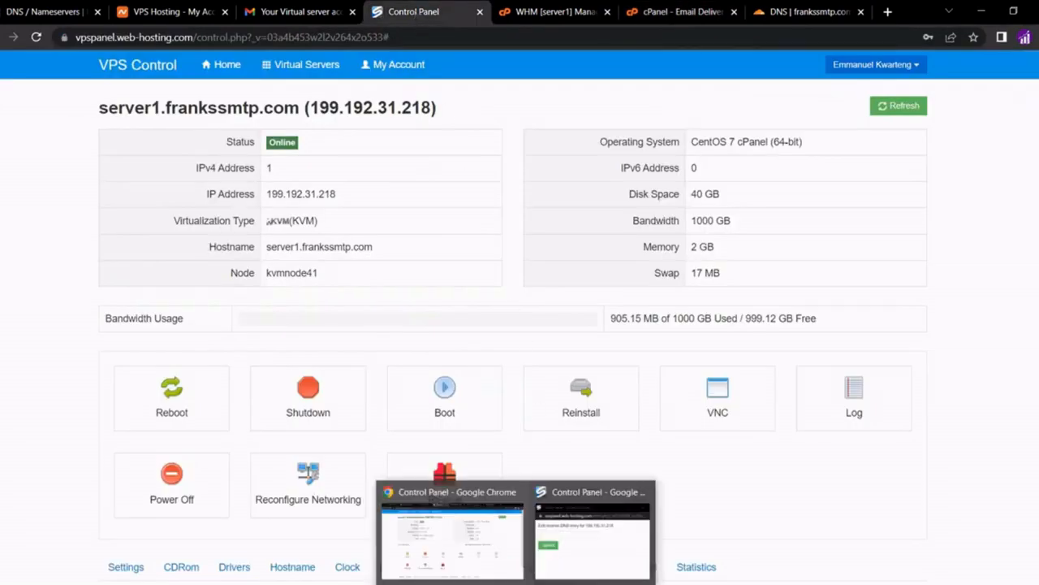
left_click(581, 556)
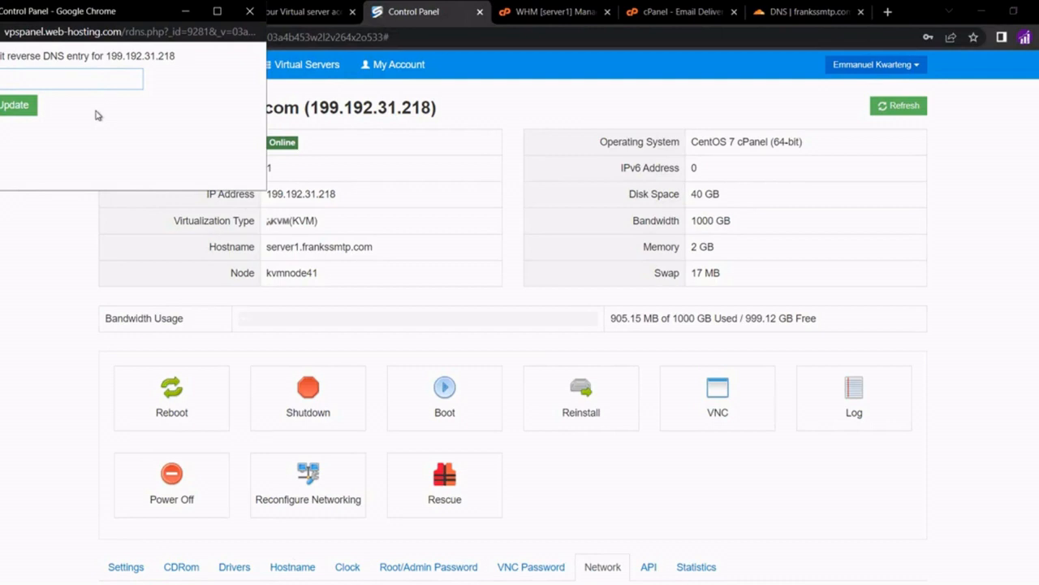
key("ctrl+v")
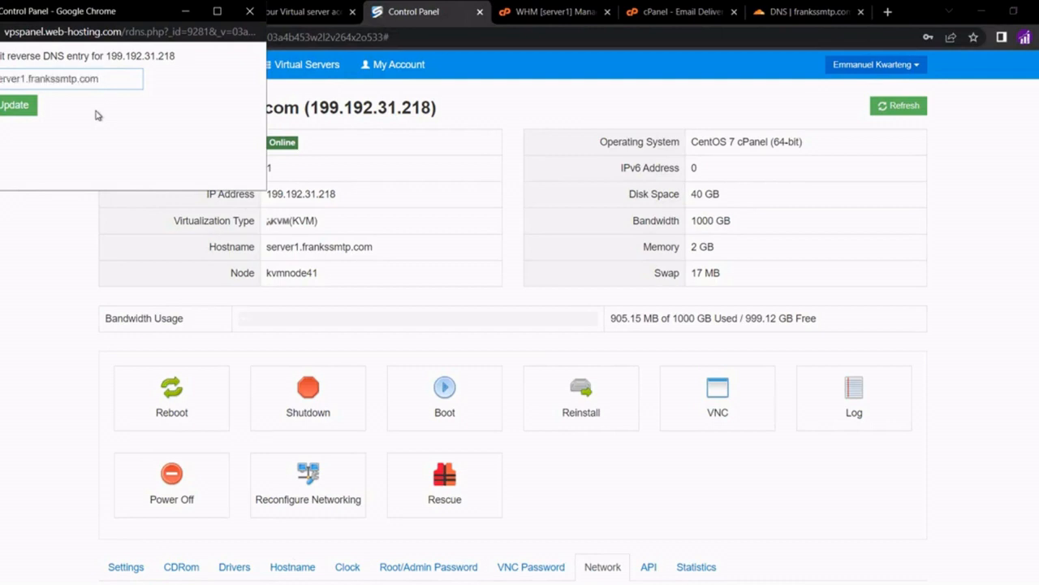
left_click(24, 107)
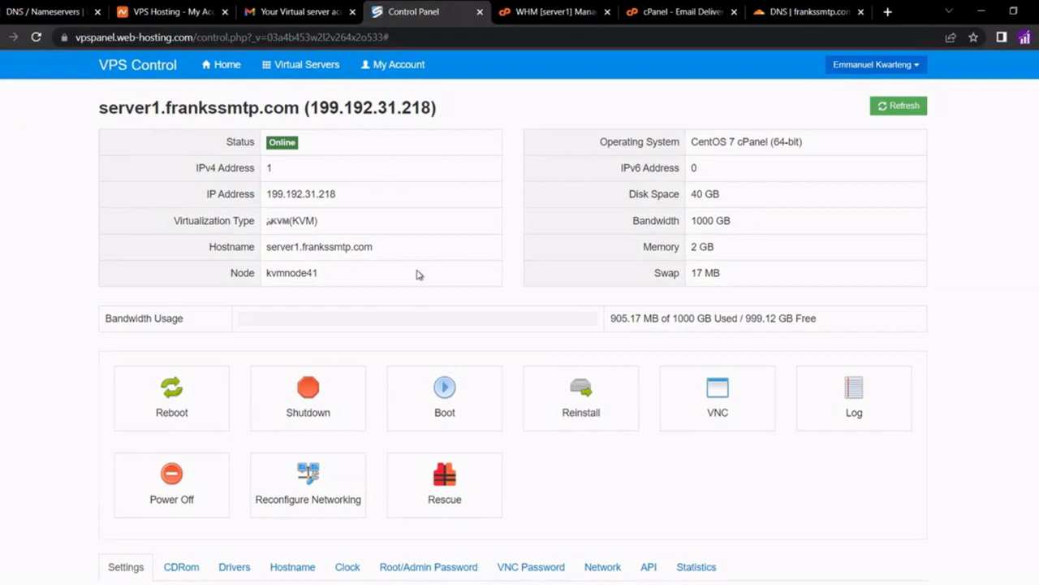
scroll(417, 274, "down", 2)
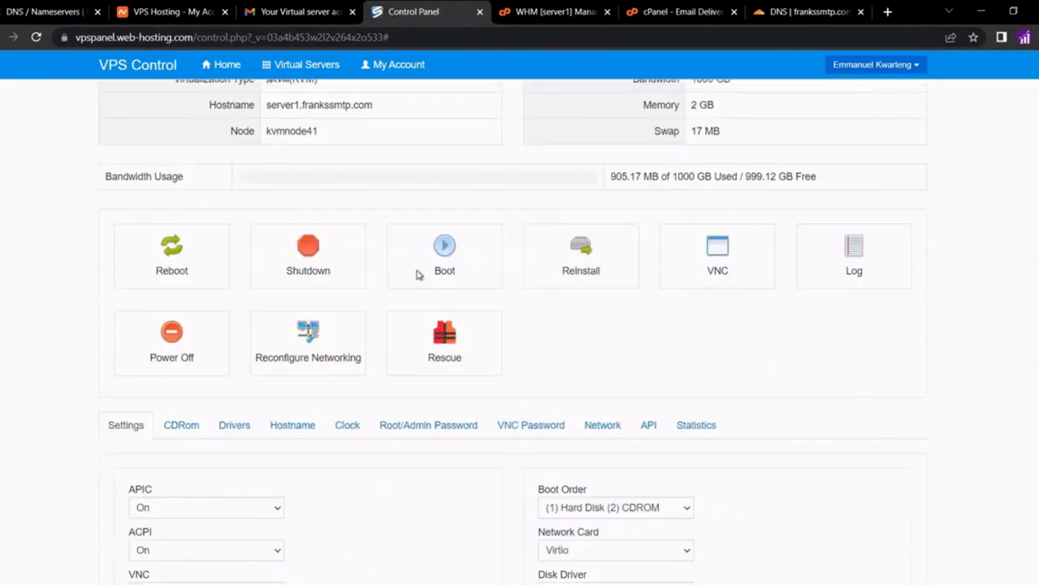
left_click(598, 425)
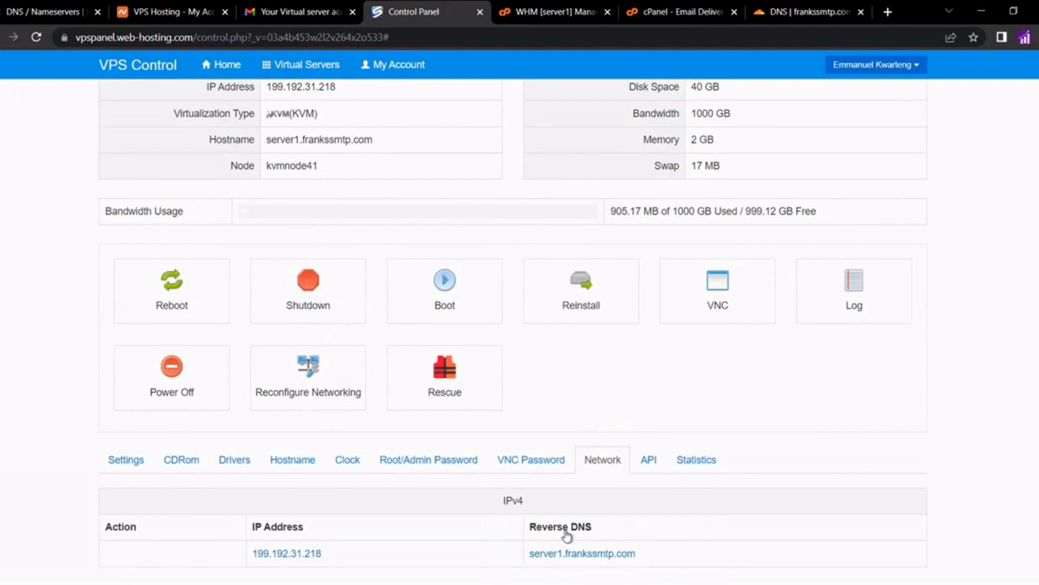
Reboot the server1.frankssmtp.com VPS, confirming and acknowledging the success message
left_click(176, 296)
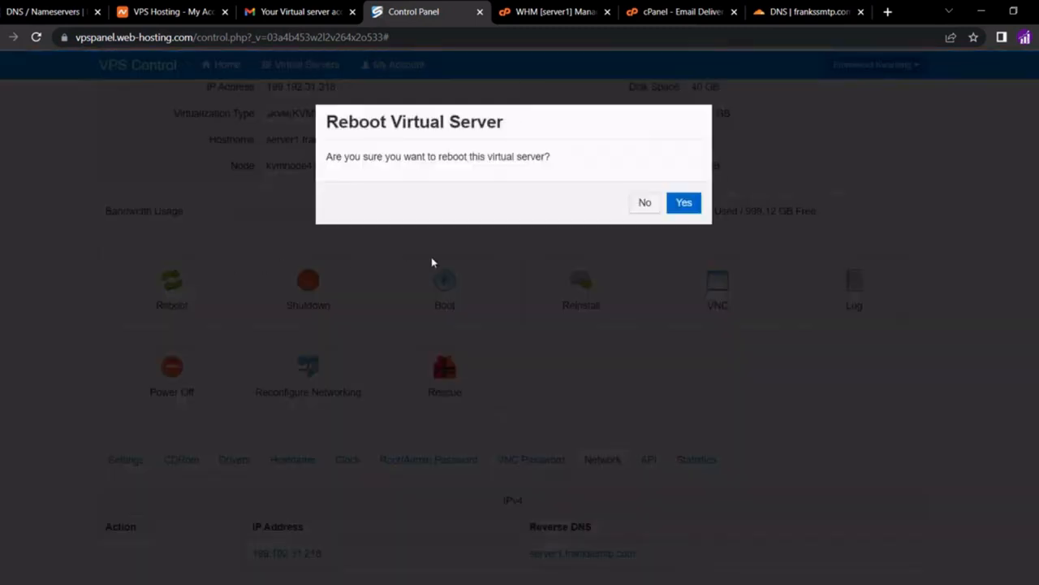
left_click(685, 203)
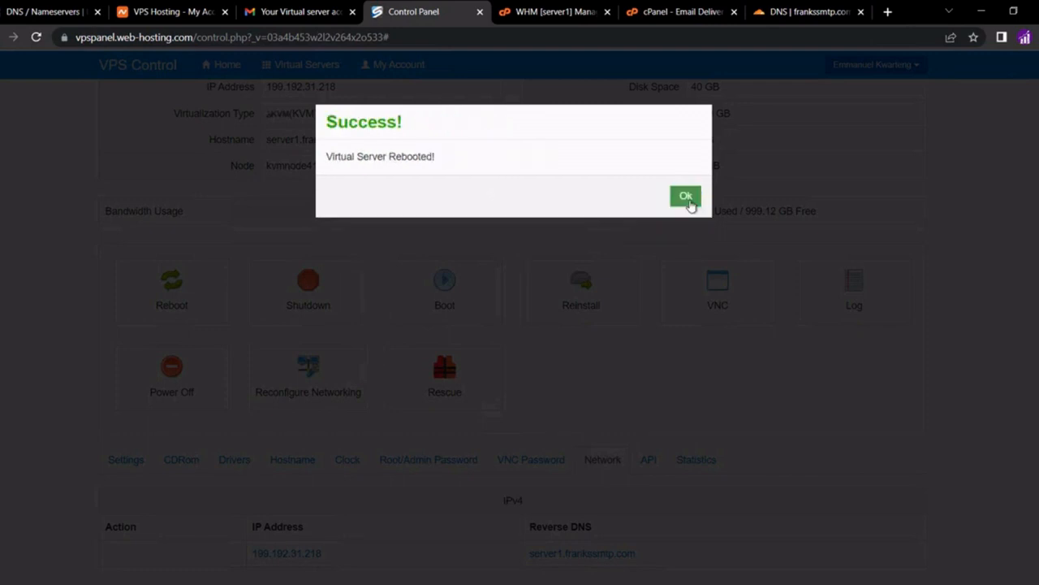
left_click(686, 196)
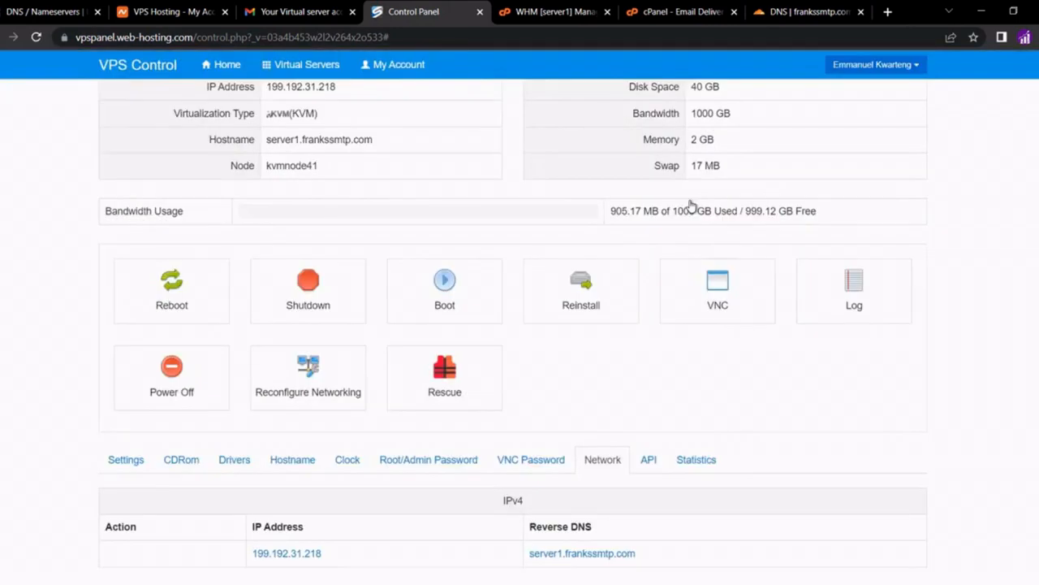
Reload Email Deliverability to see Reverse DNS (PTR) marked valid, then go to the cPanel home
left_click(667, 11)
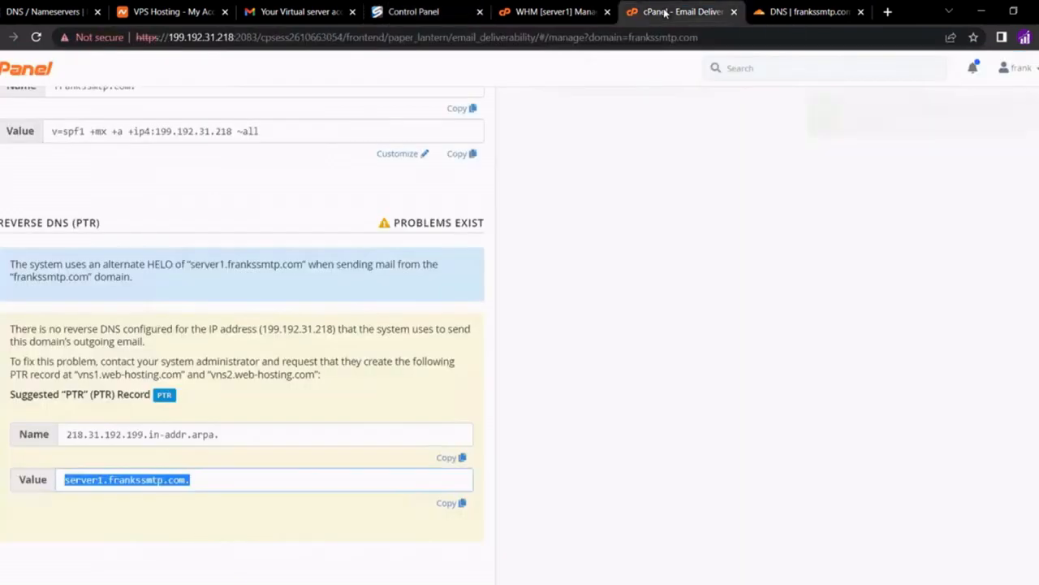
left_click(37, 38)
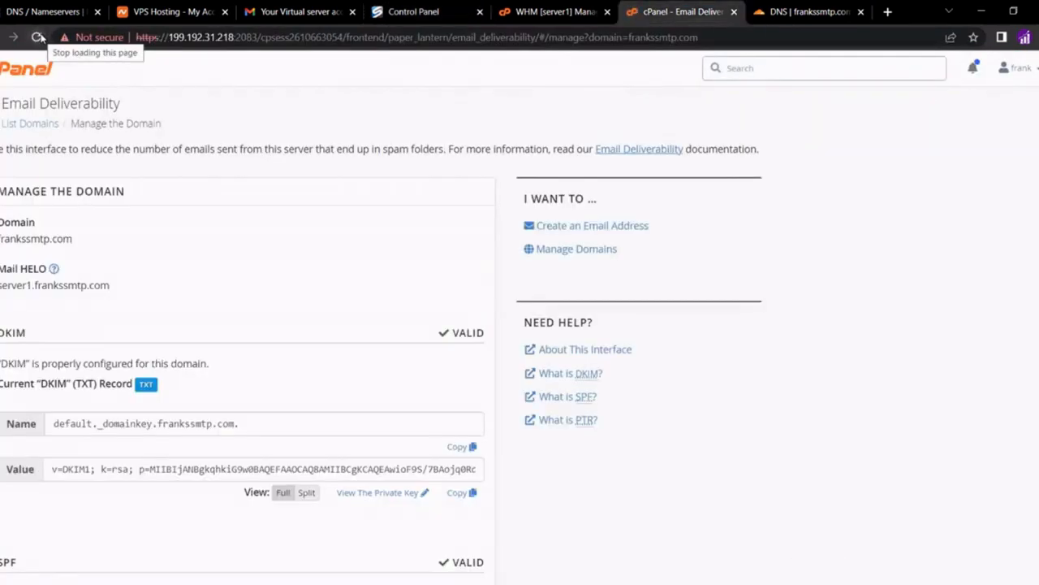
scroll(159, 355, "down", 6)
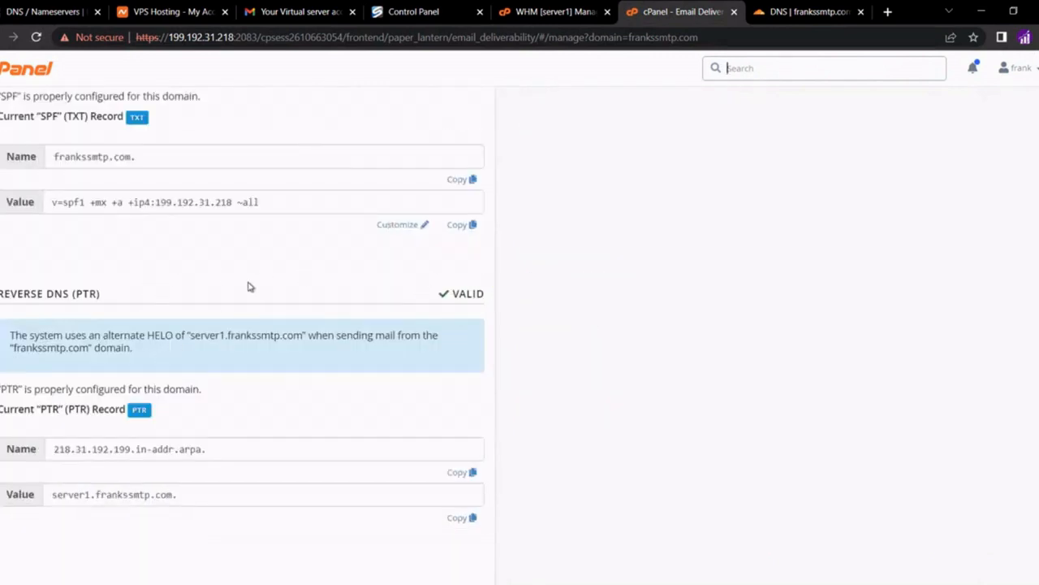
scroll(250, 287, "up", 6)
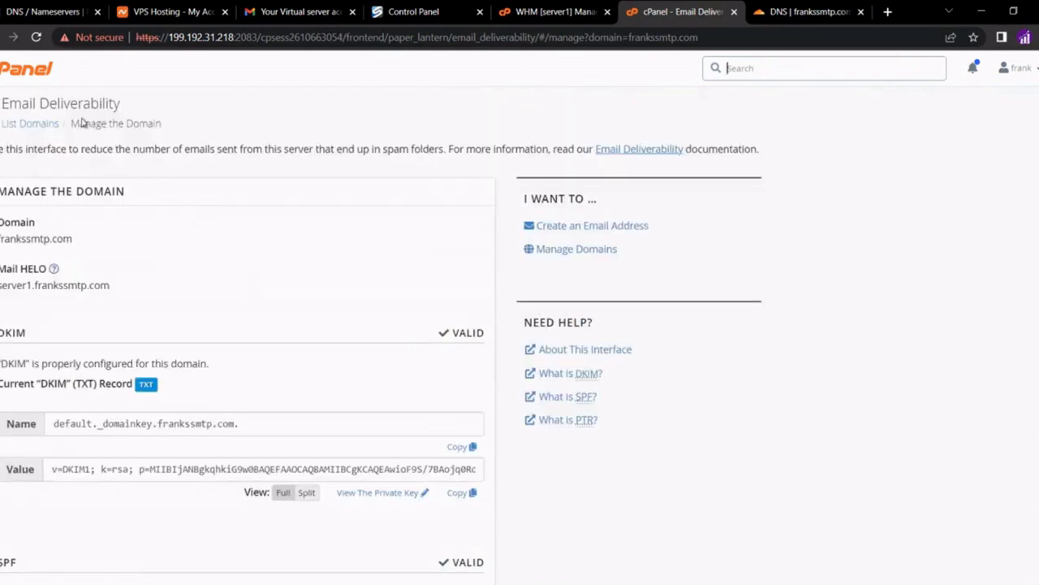
left_click(32, 77)
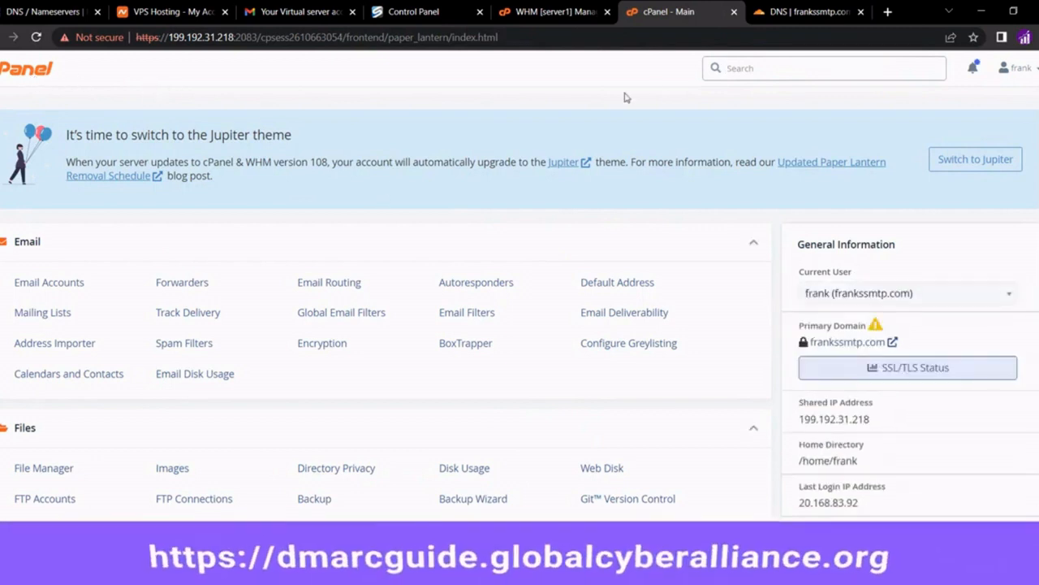
Load dmarcguide.globalcyberalliance.org in a new tab and enter frankssmtp.com as the domain
left_click(887, 12)
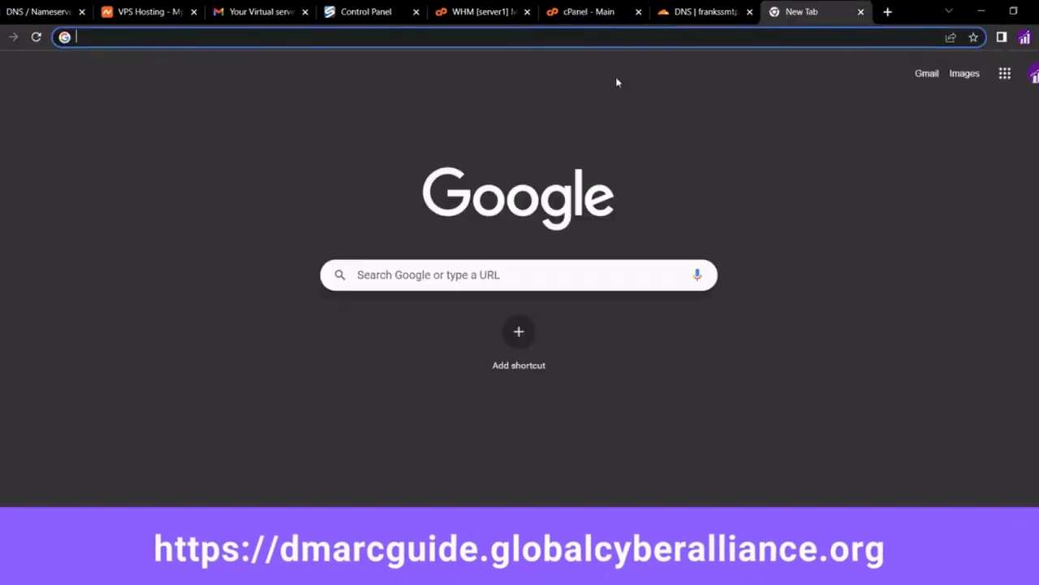
left_click(744, 113)
left_click(639, 36)
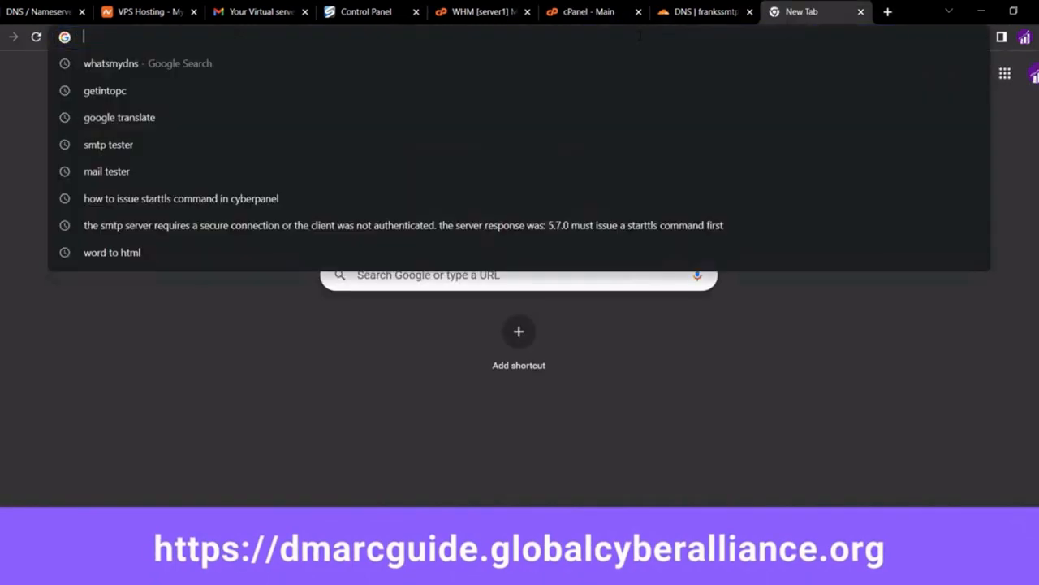
type("https://dmarcguide.globalcyberalliance.org/")
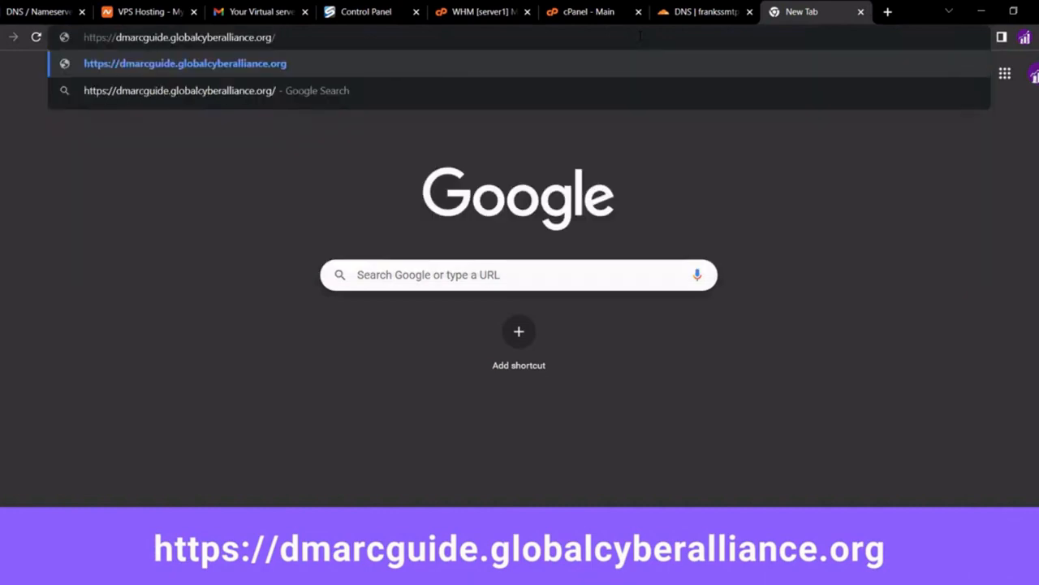
key("Return")
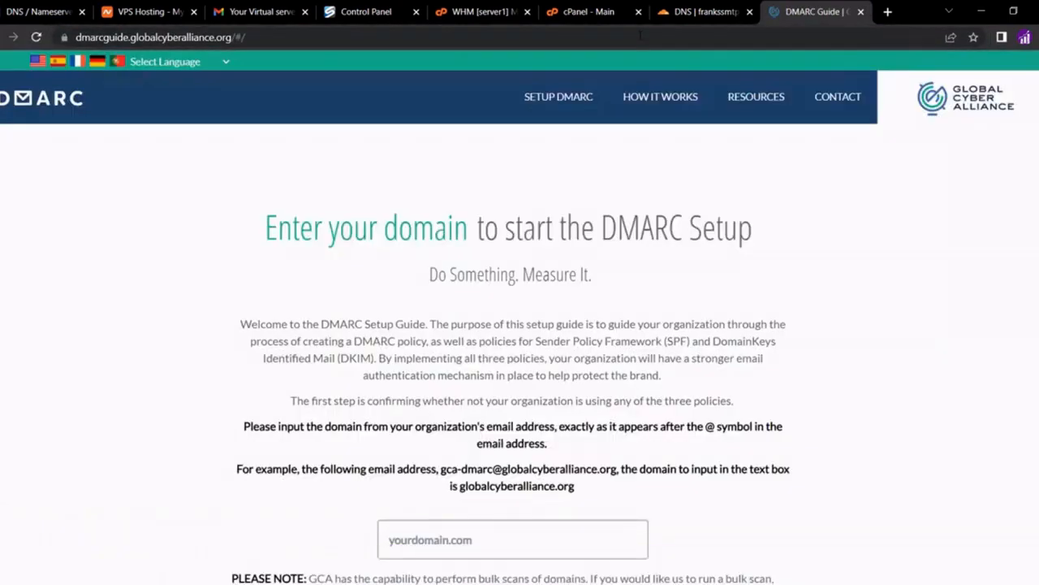
scroll(407, 291, "down", 2)
left_click(426, 386)
type("frankssmtp.com")
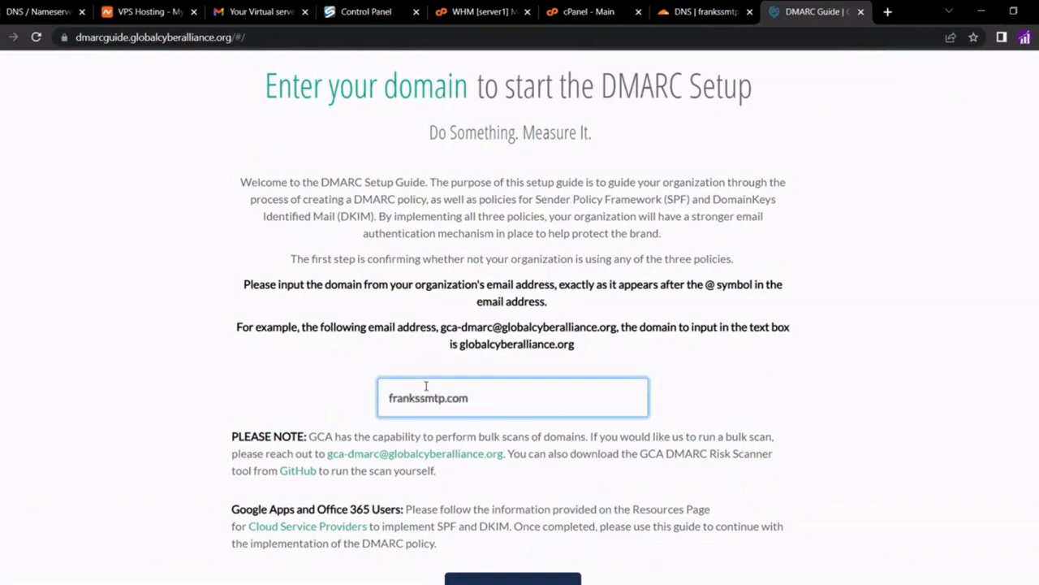
scroll(426, 387, "down", 2)
Start DMARC setup for frankssmtp.com with a Reject policy, skipping both report steps
left_click(487, 520)
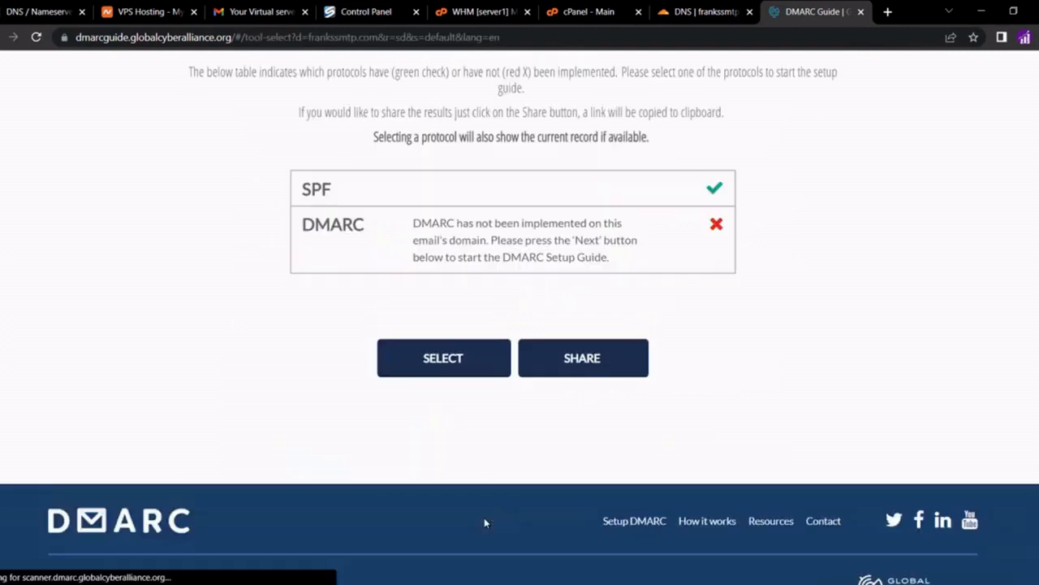
left_click(571, 255)
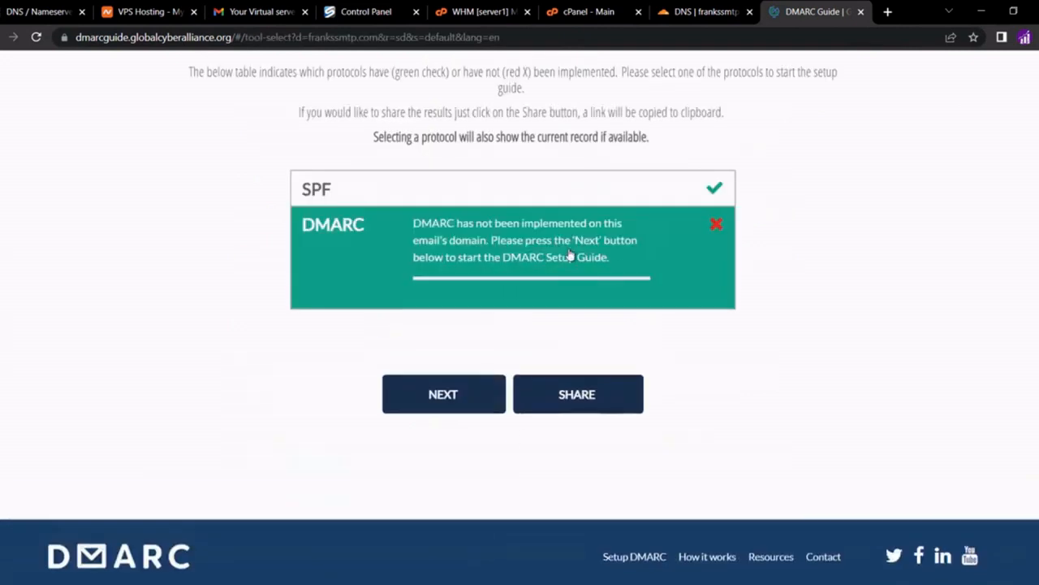
left_click(462, 394)
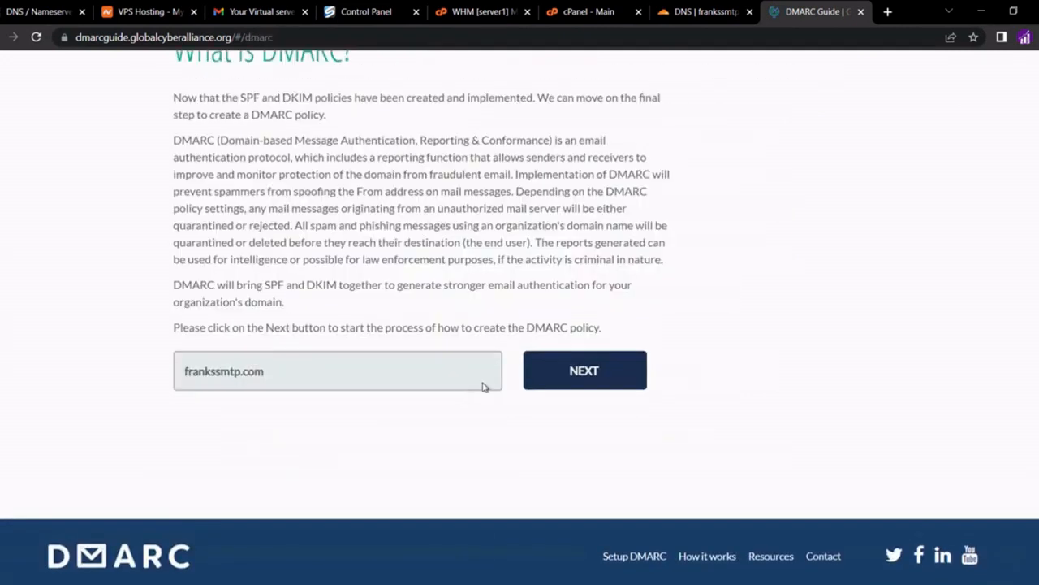
left_click(549, 370)
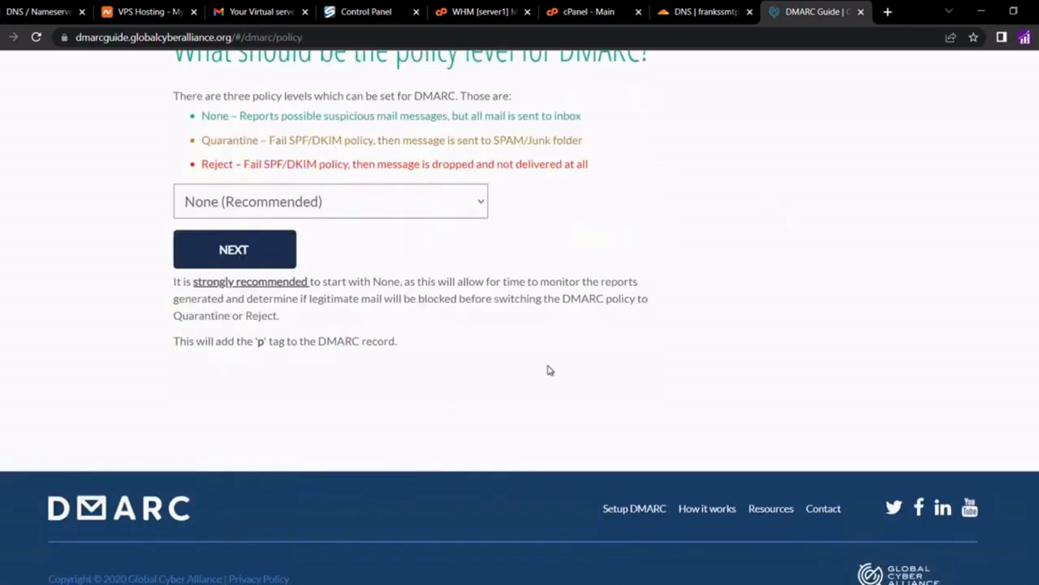
left_click(382, 210)
left_click(295, 263)
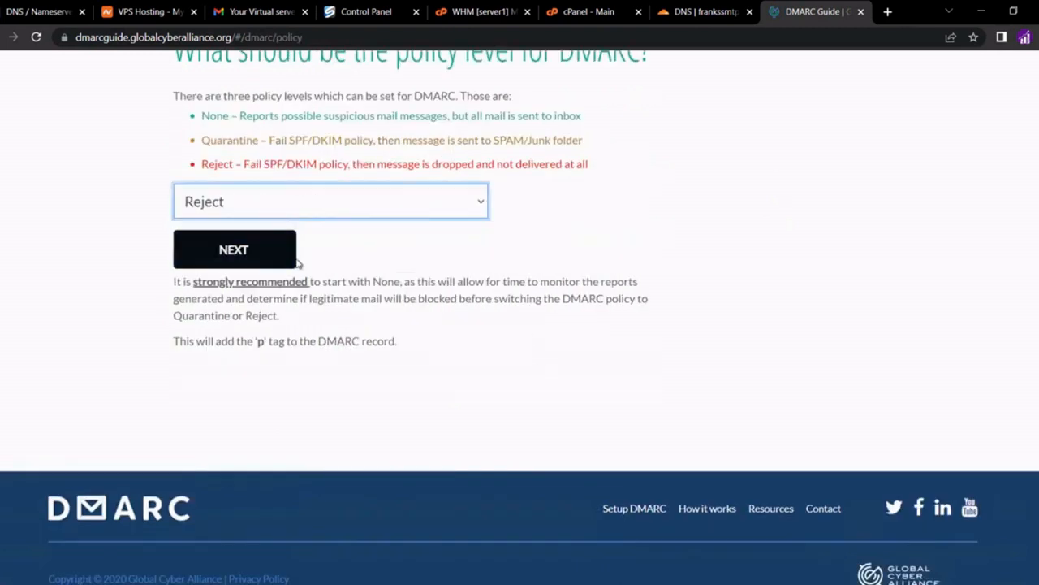
left_click(254, 255)
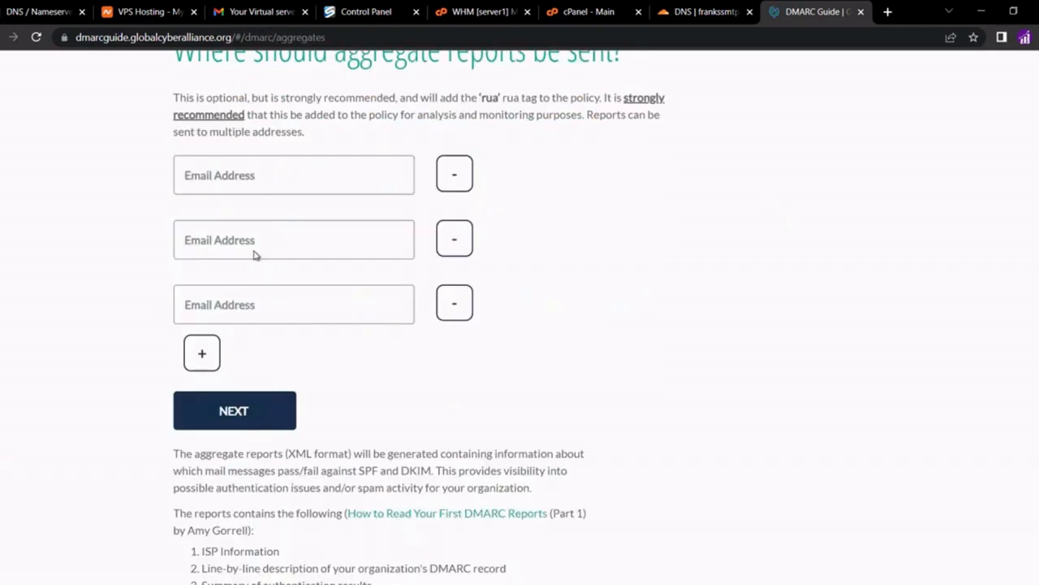
left_click(233, 403)
left_click(233, 404)
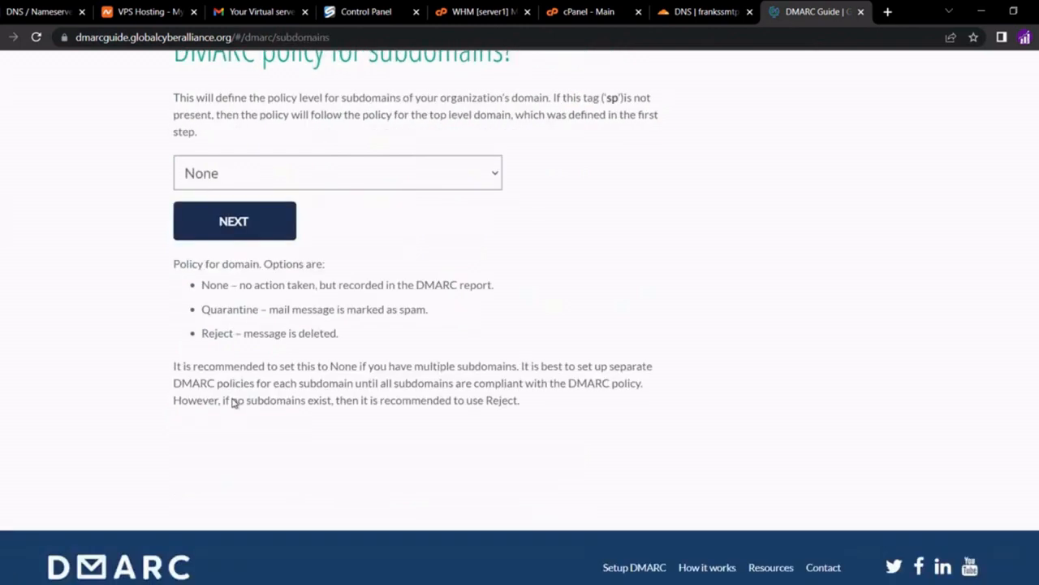
Set subdomain policy to Reject, DKIM and SPF alignment to strict, and generate the record
left_click(372, 170)
left_click(282, 237)
left_click(280, 235)
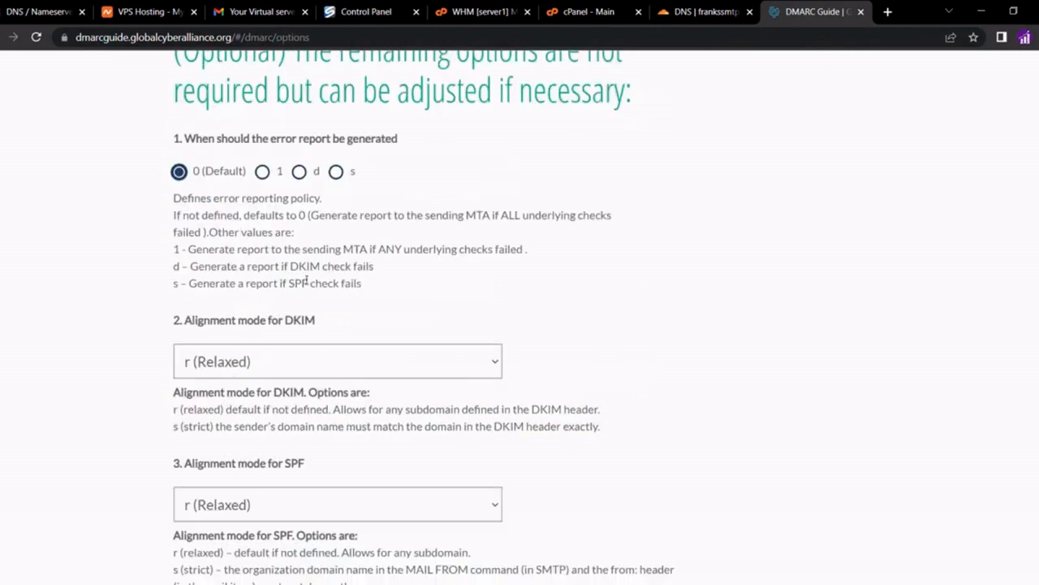
left_click(285, 360)
left_click(264, 407)
scroll(267, 409, "down", 2)
left_click(333, 372)
left_click(294, 406)
scroll(290, 406, "down", 3)
scroll(291, 406, "down", 4)
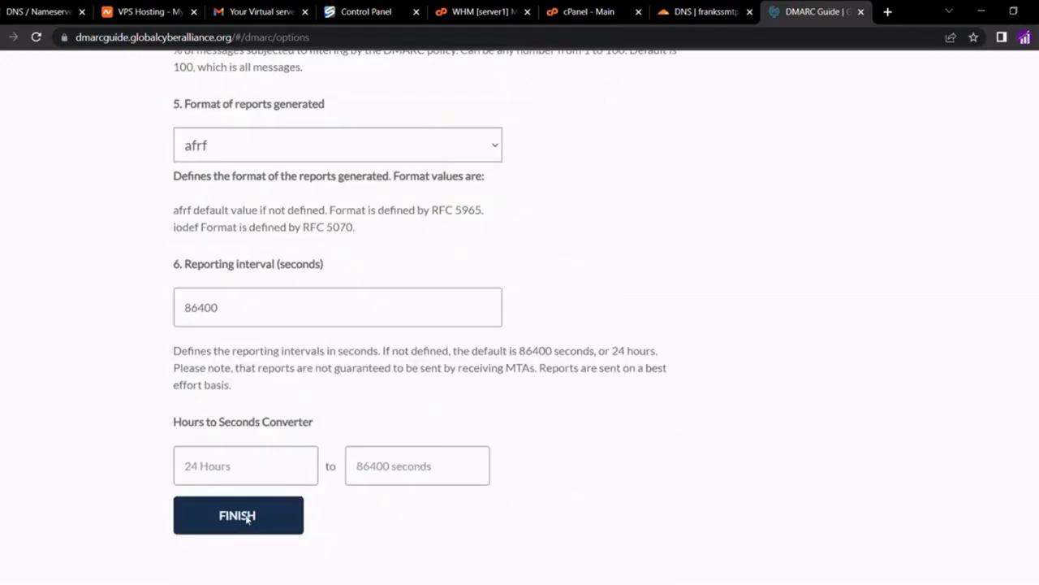
left_click(248, 518)
Copy the _dmarc host name from the generated DMARC record
scroll(470, 226, "up", 2)
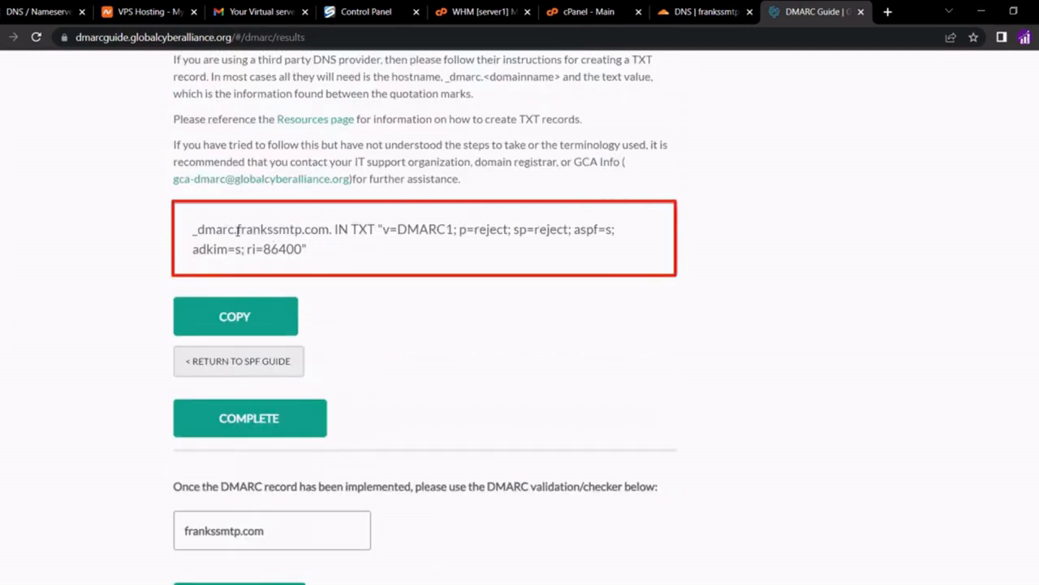
left_click_drag(236, 231, 183, 234)
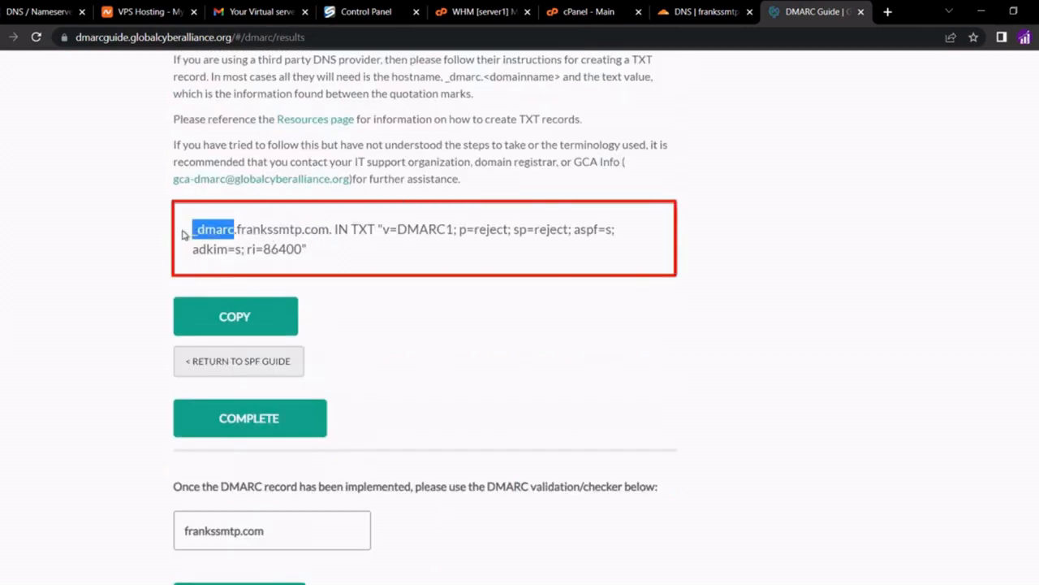
right_click(217, 238)
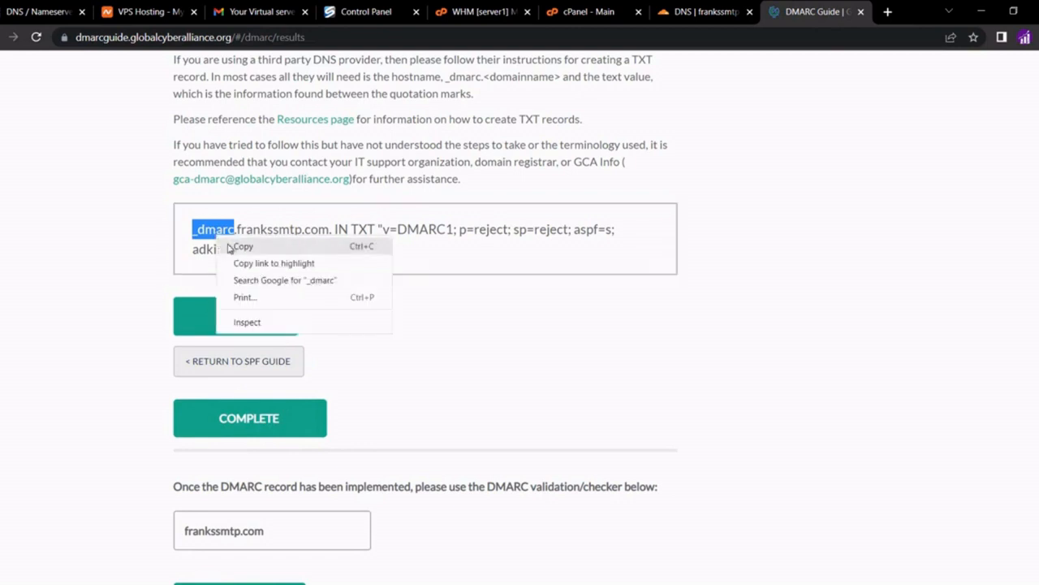
left_click(236, 247)
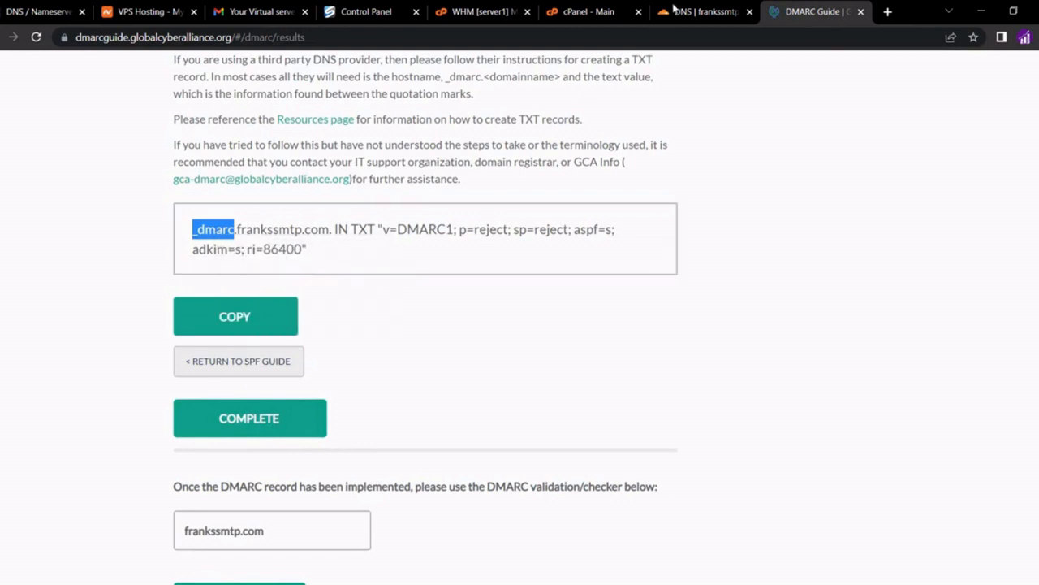
left_click(674, 9)
Start a new Cloudflare TXT record named _dmarc
left_click(876, 158)
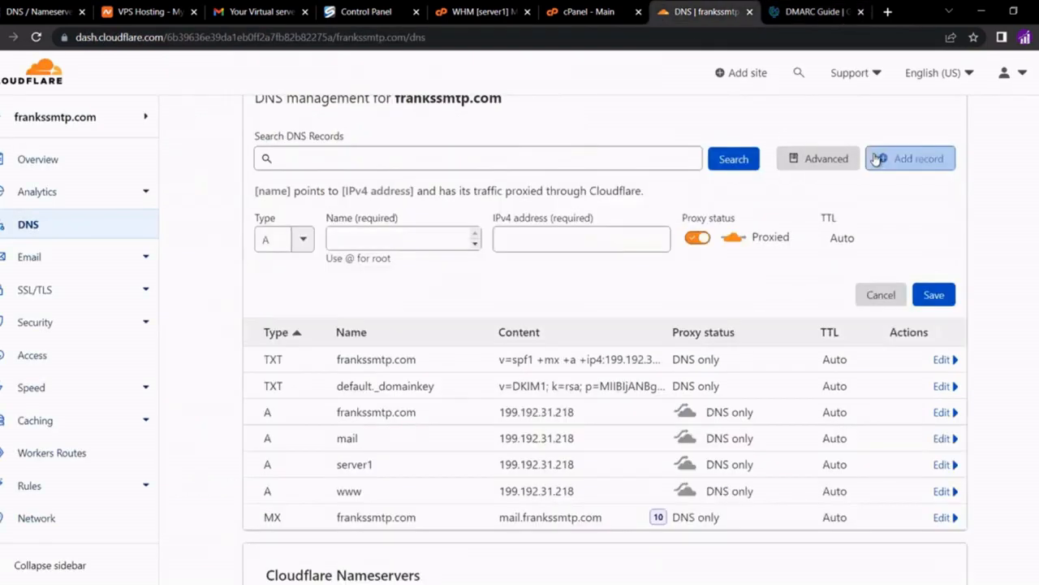
left_click(279, 239)
type("txt")
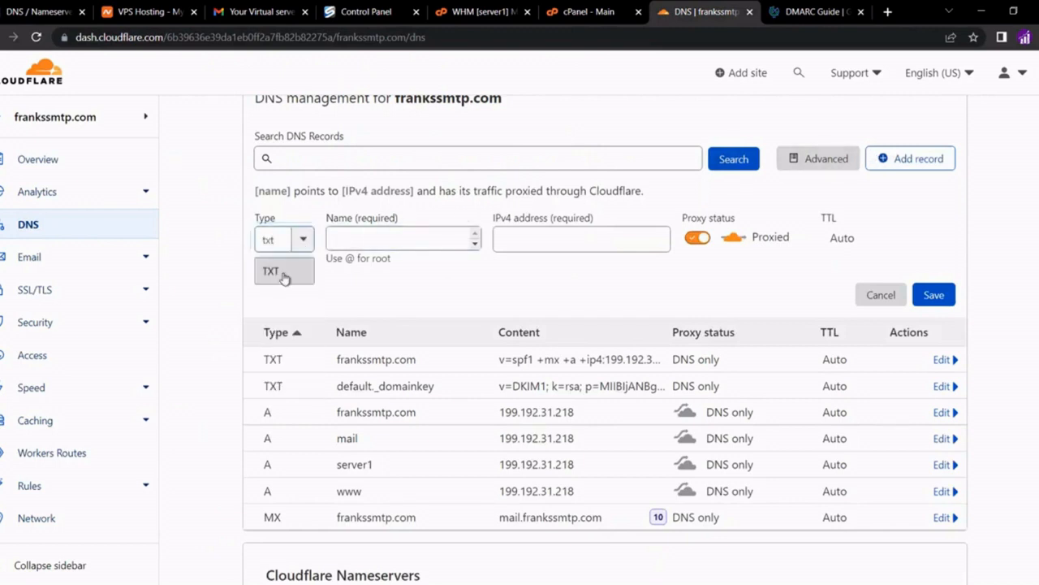
left_click(288, 273)
left_click(369, 240)
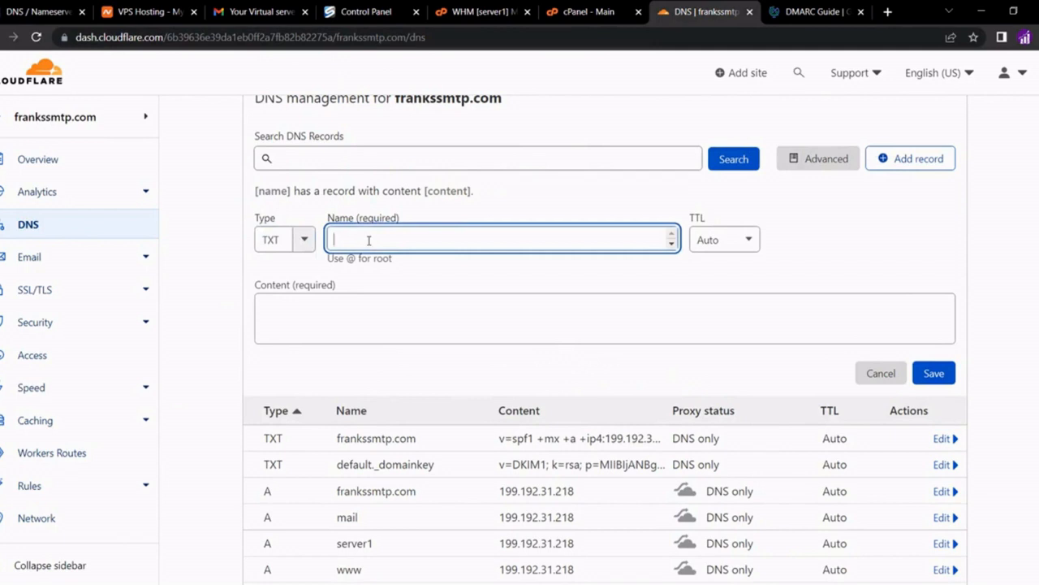
key("ctrl+v")
left_click(397, 280)
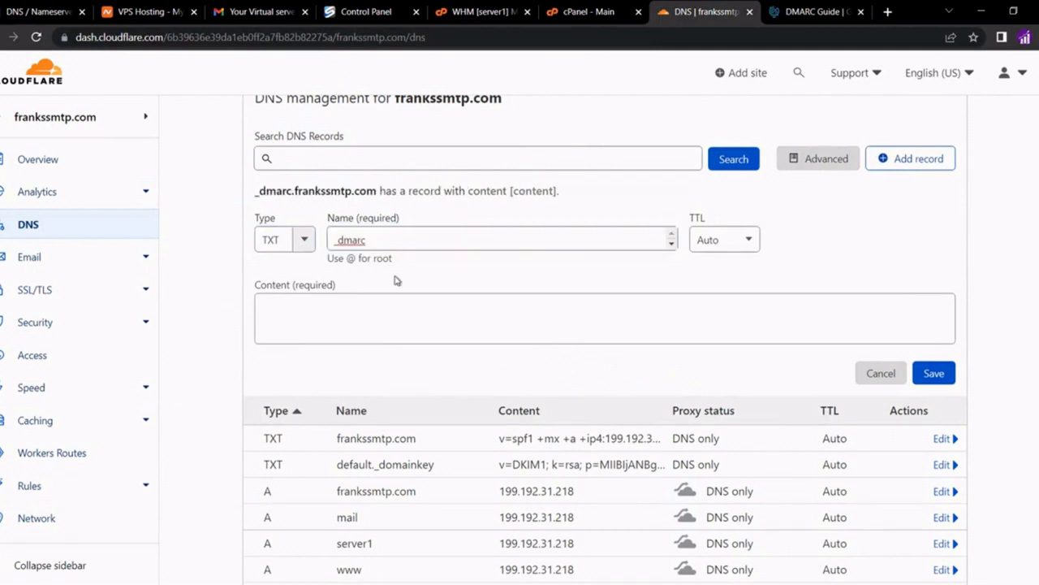
Paste the generated v=DMARC1 reject-policy value as content, save, and return to cPanel home
left_click(606, 19)
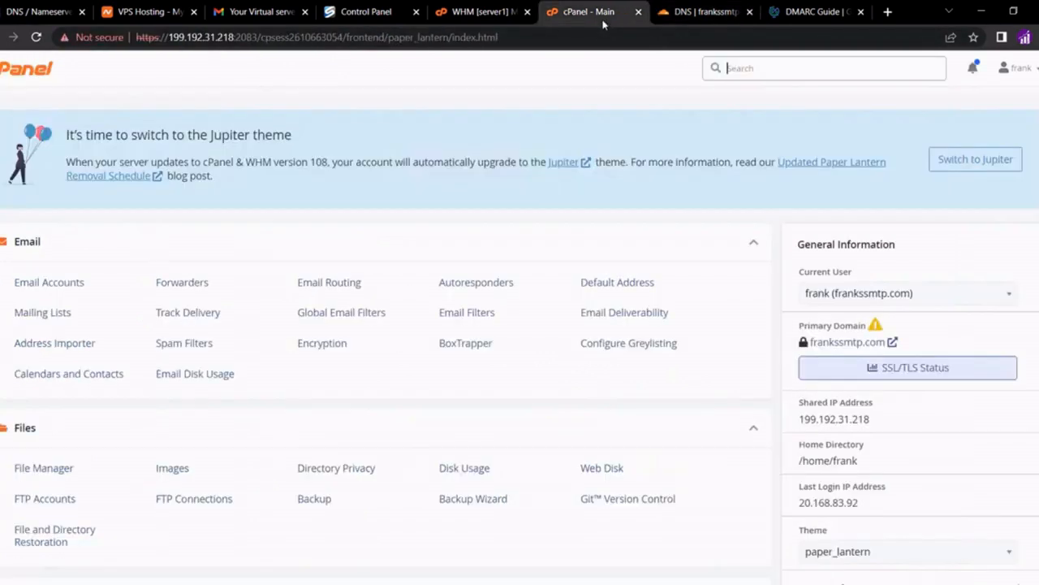
left_click(809, 18)
left_click_drag(384, 231, 305, 251)
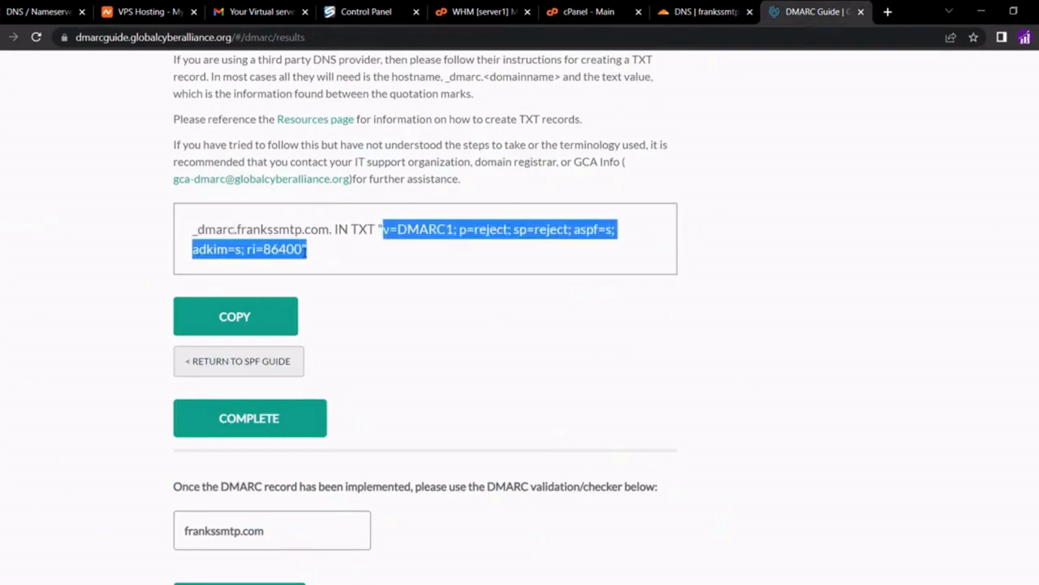
right_click(299, 252)
left_click(305, 257)
left_click(692, 16)
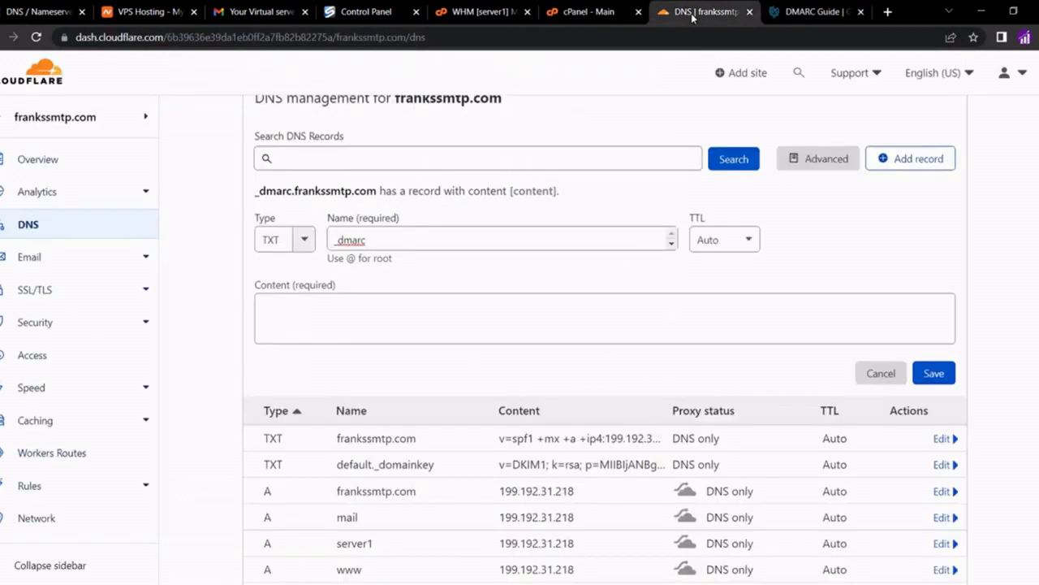
left_click(435, 326)
key("ctrl+v")
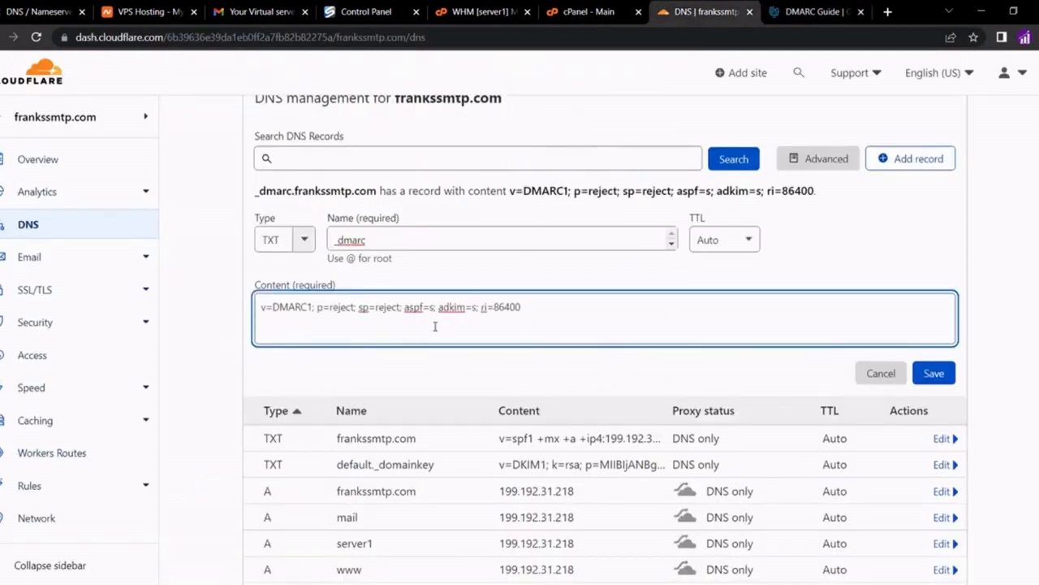
left_click(934, 374)
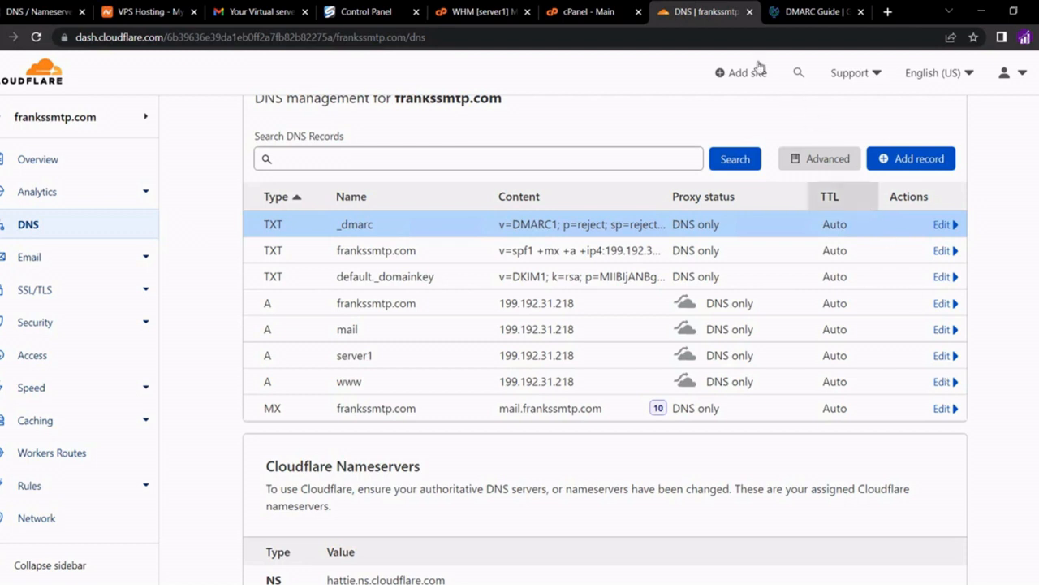
left_click(560, 17)
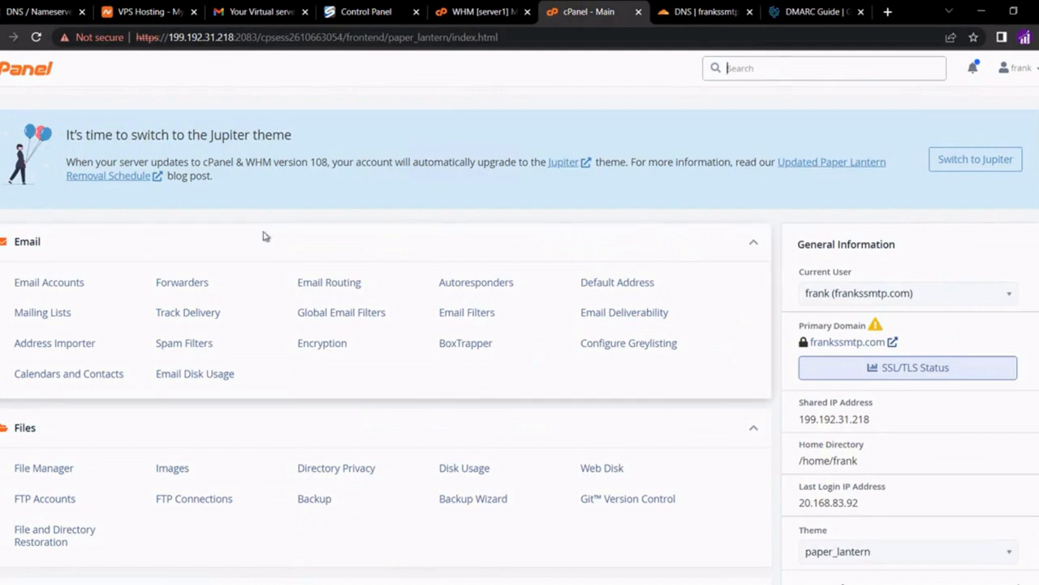
left_click(65, 284)
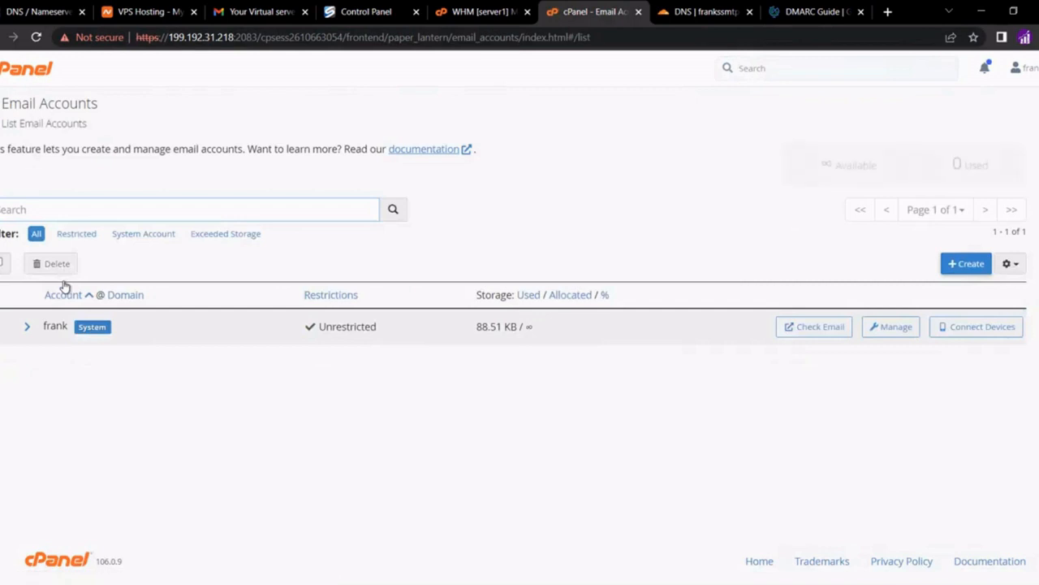
left_click(956, 266)
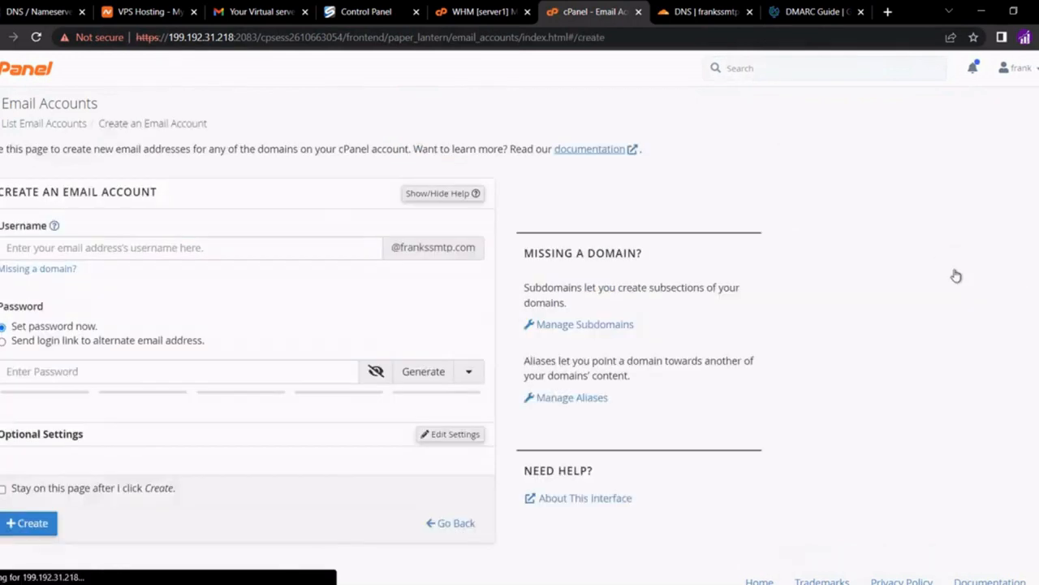
type("admin")
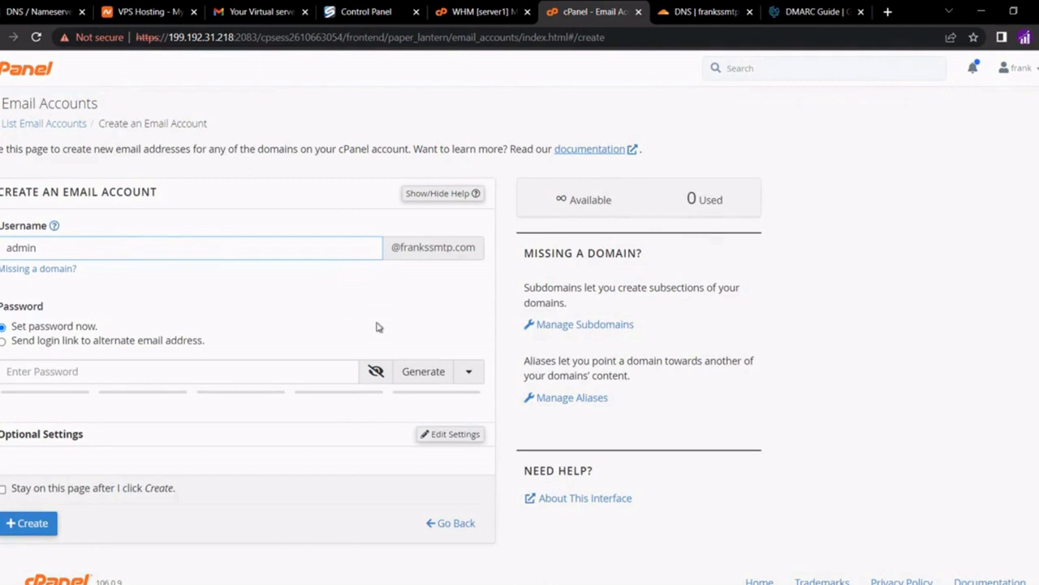
left_click(420, 371)
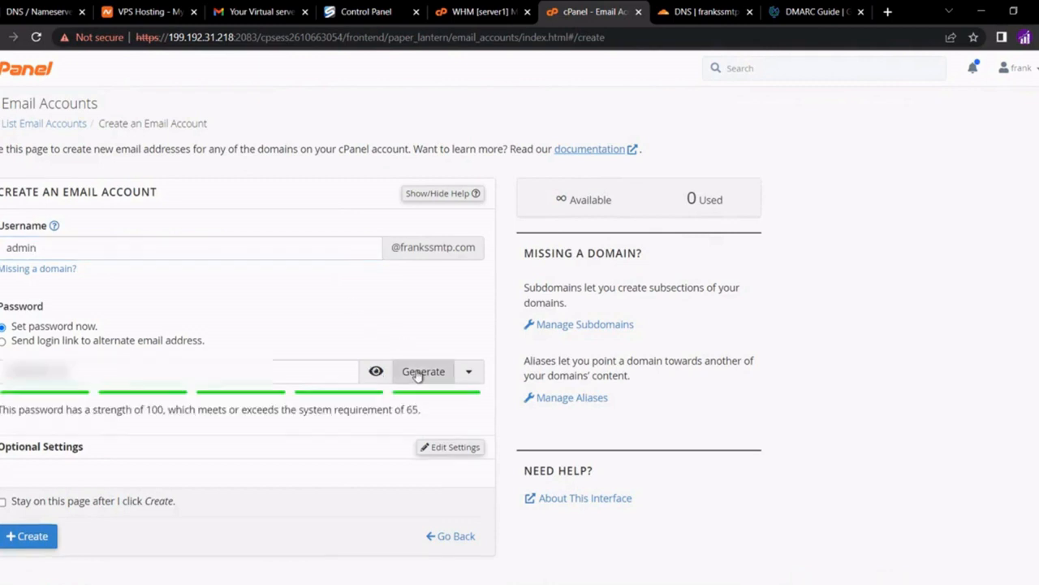
left_click(33, 536)
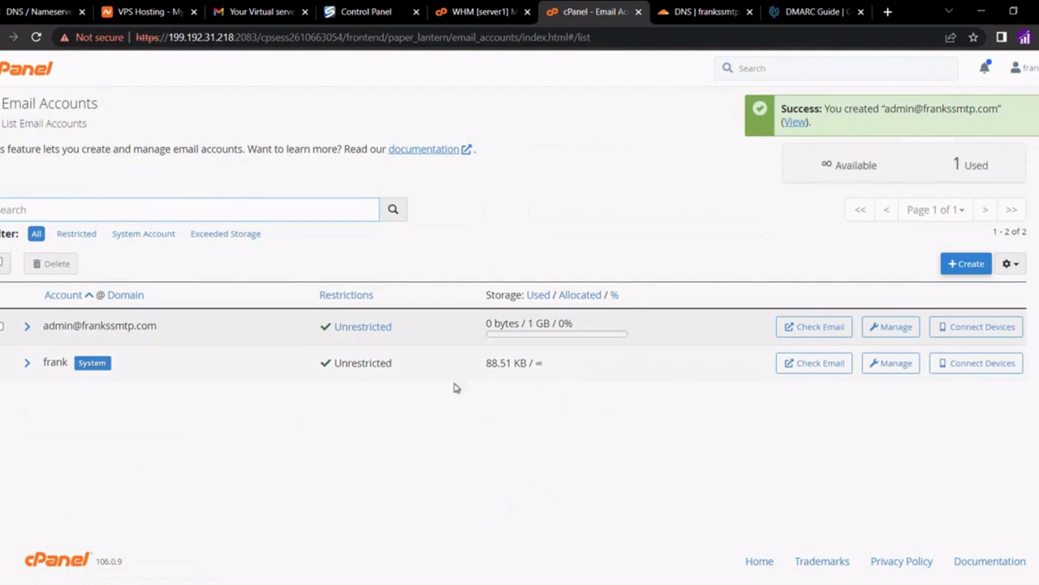
left_click(956, 262)
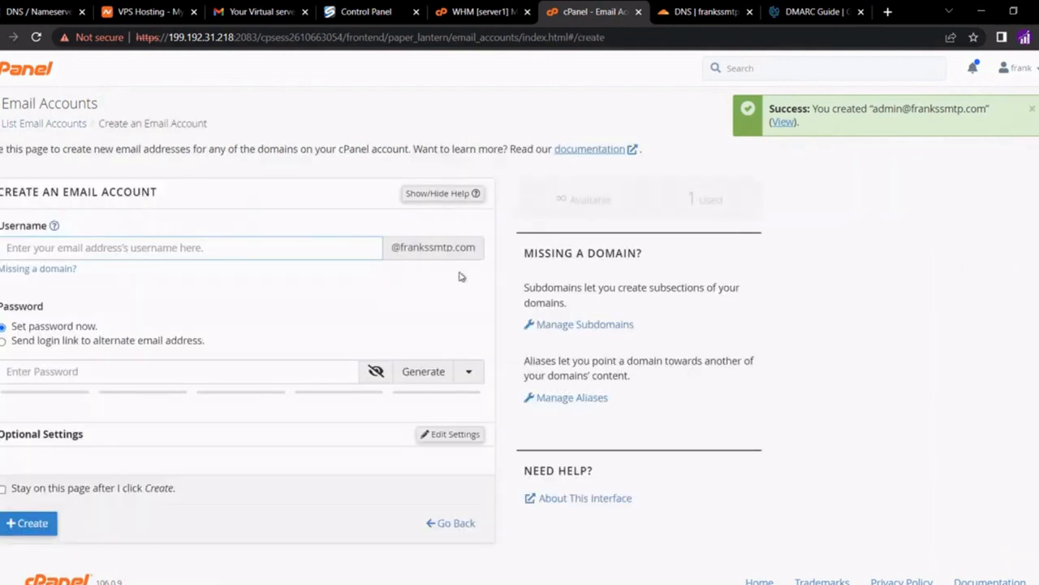
type("info")
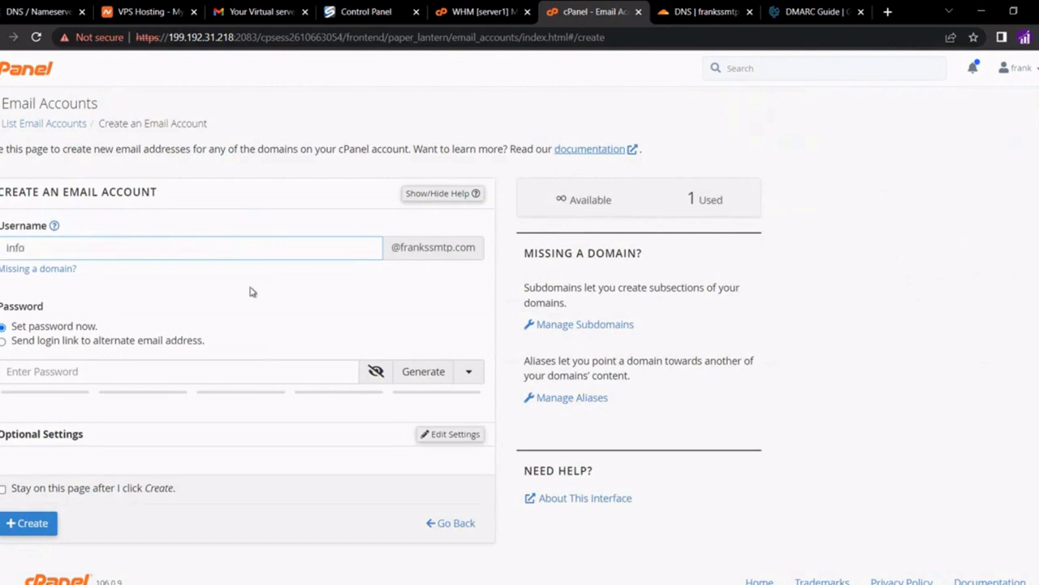
left_click(266, 294)
left_click(372, 371)
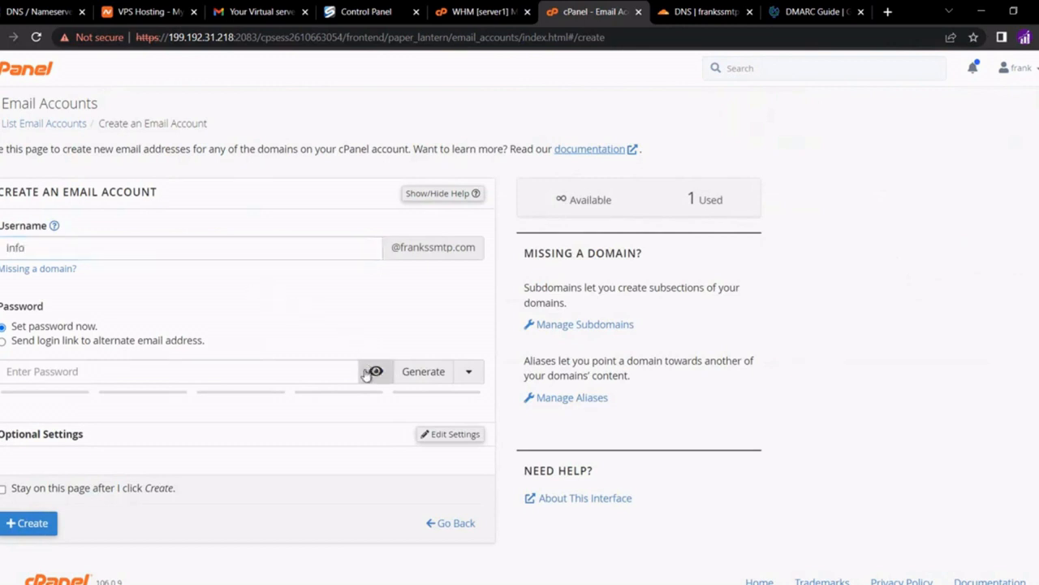
left_click(424, 371)
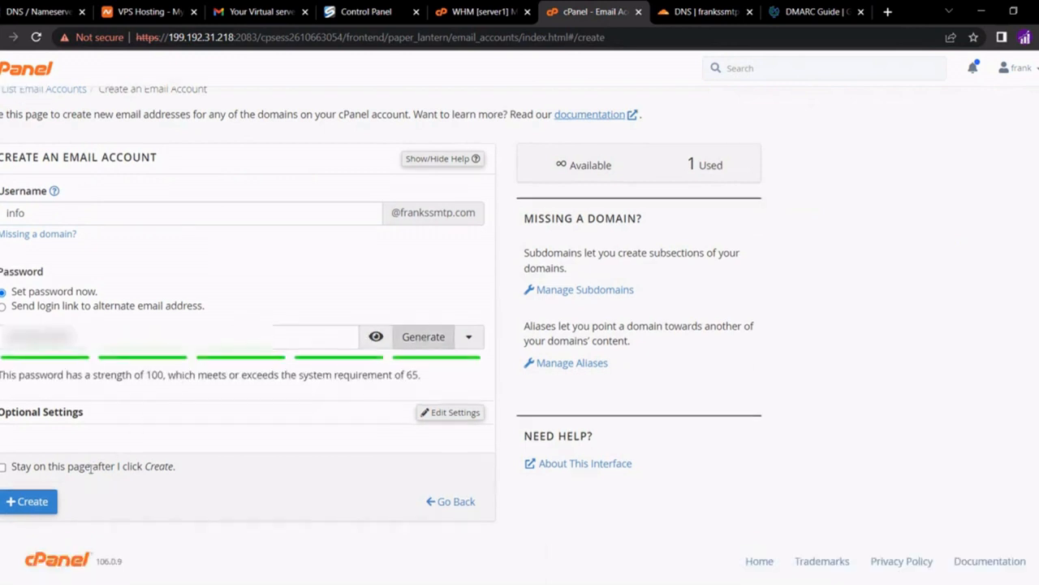
left_click(47, 502)
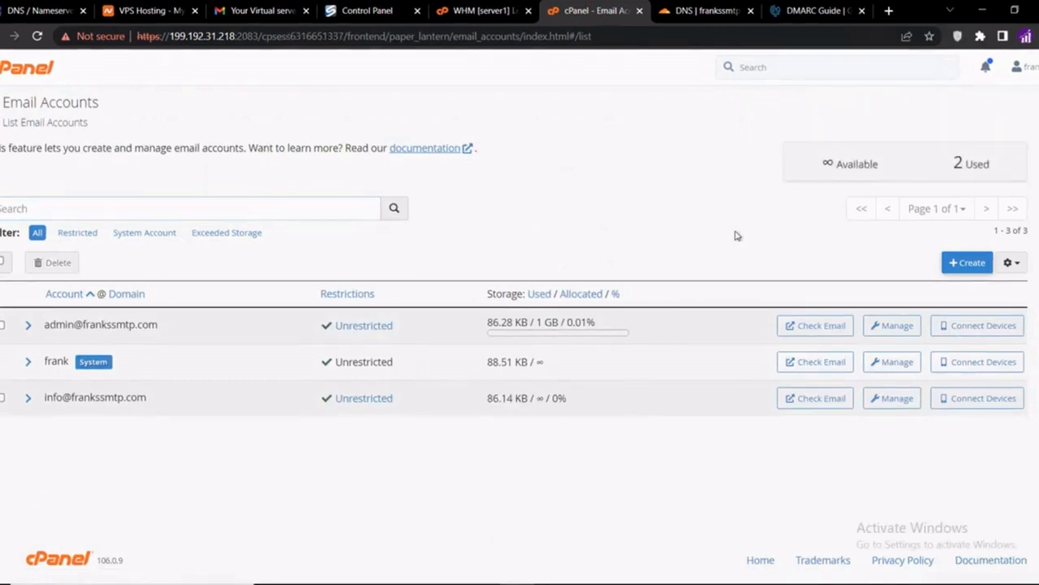
left_click(812, 403)
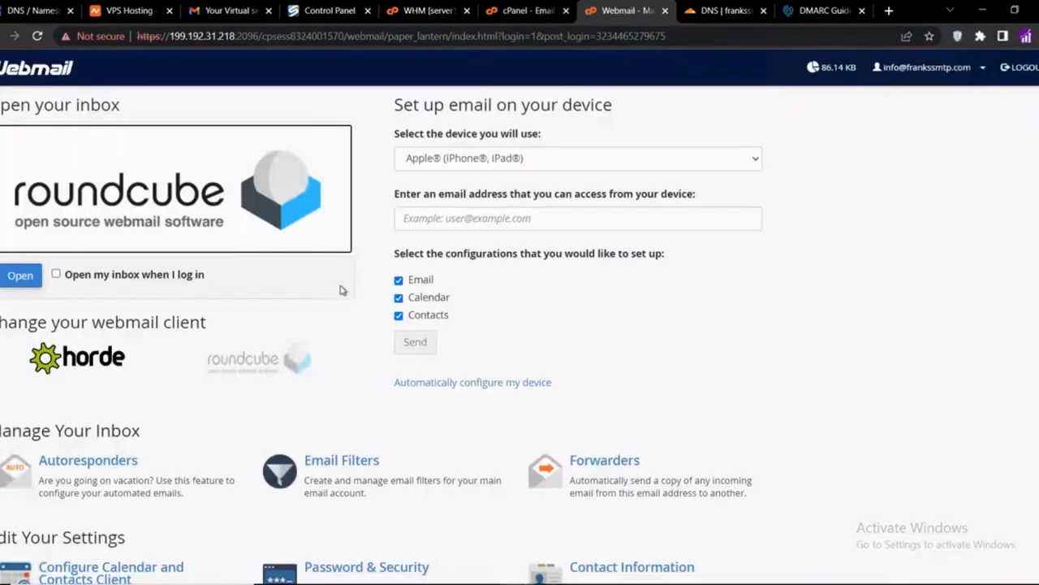
left_click(20, 276)
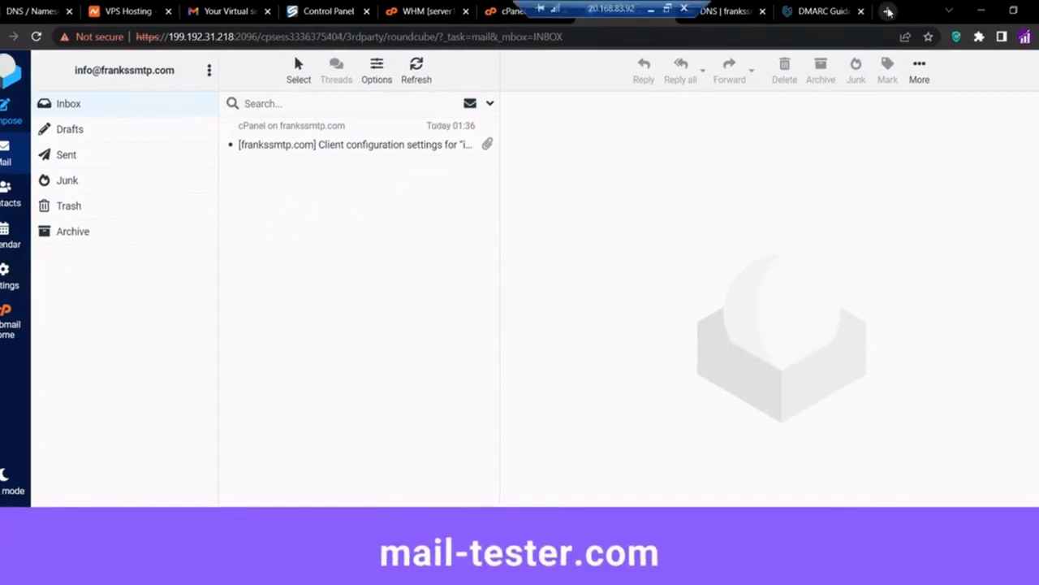
left_click(888, 12)
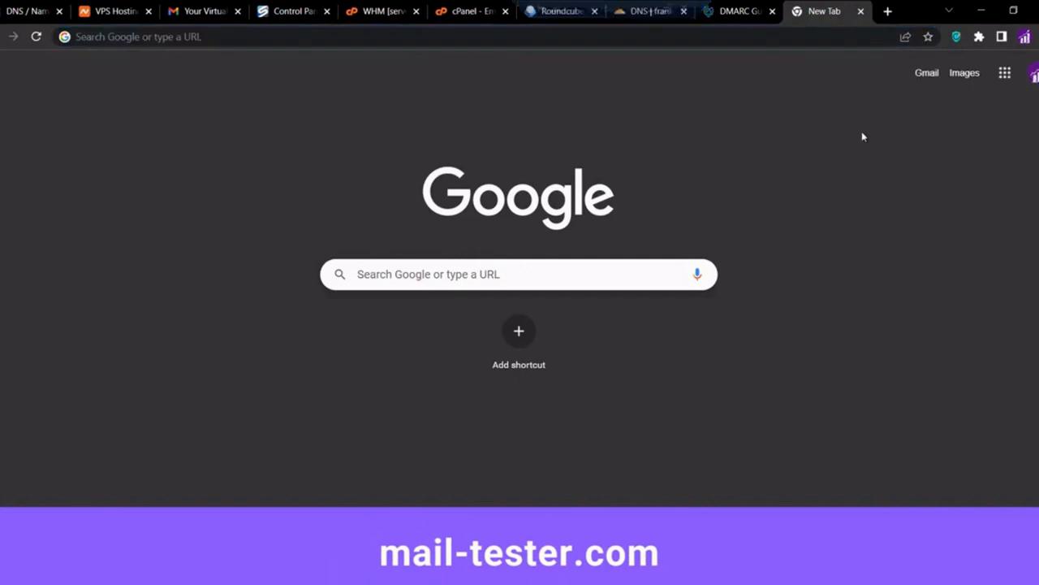
Load mail-tester.com, copy its one-off test address, and return to the Roundcube inbox
left_click(815, 39)
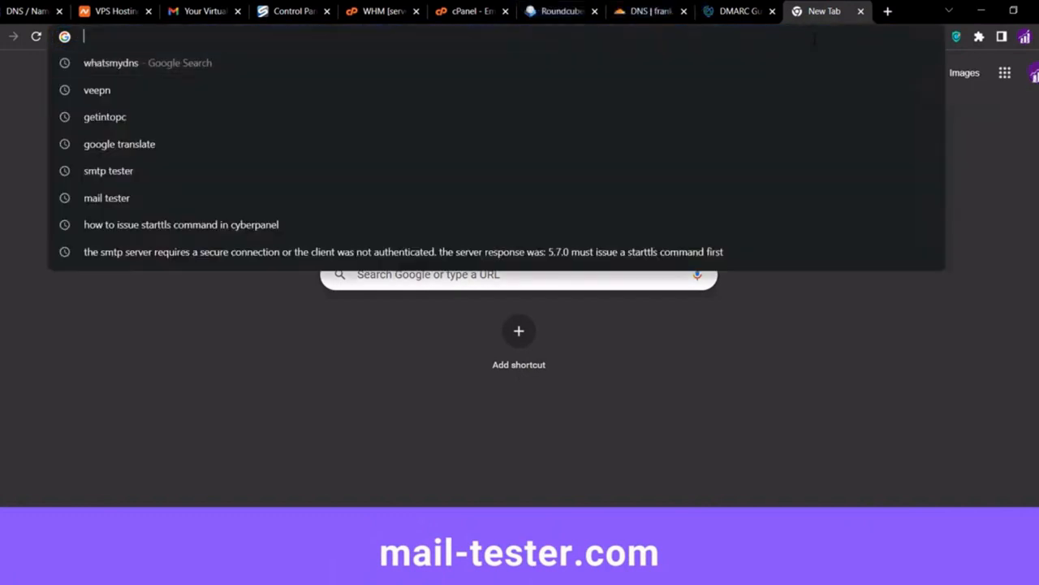
type("mail-")
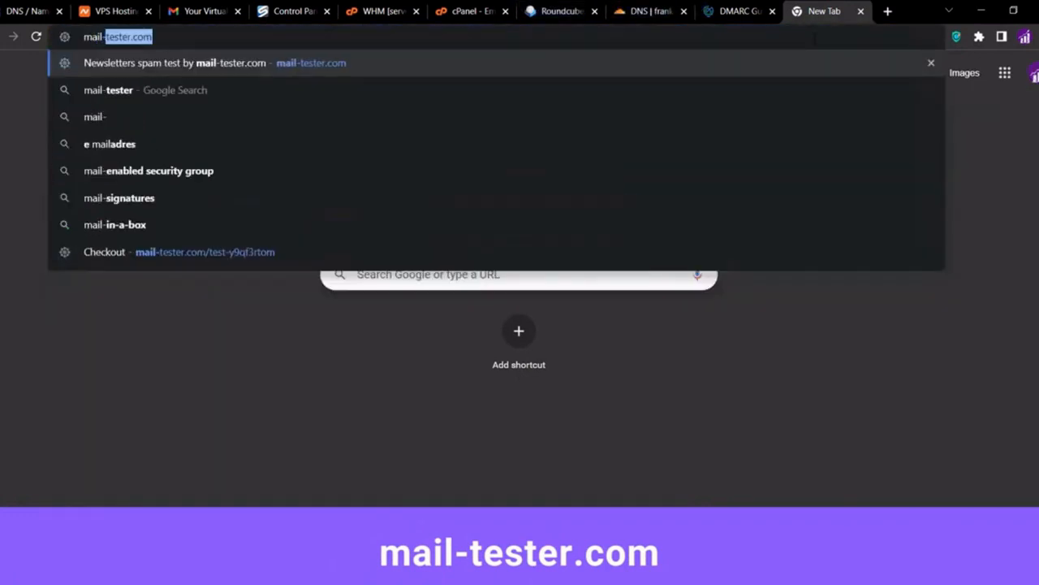
key("Return")
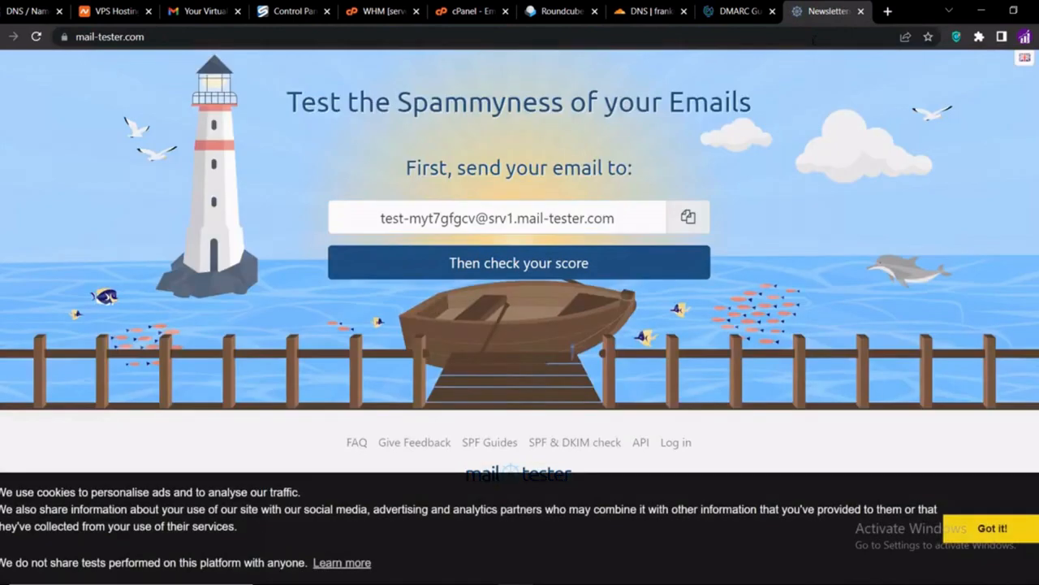
left_click(689, 219)
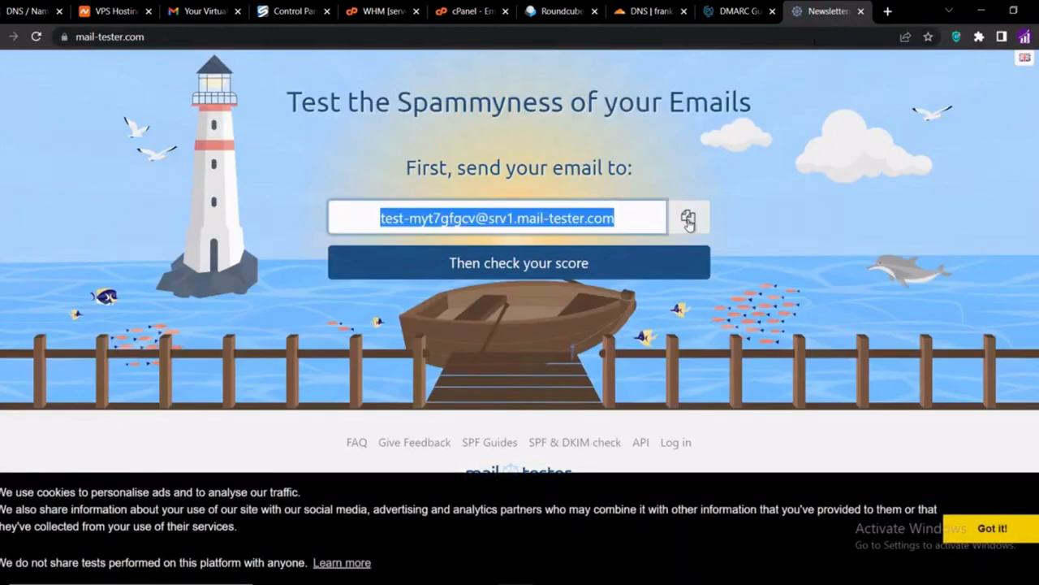
left_click(548, 12)
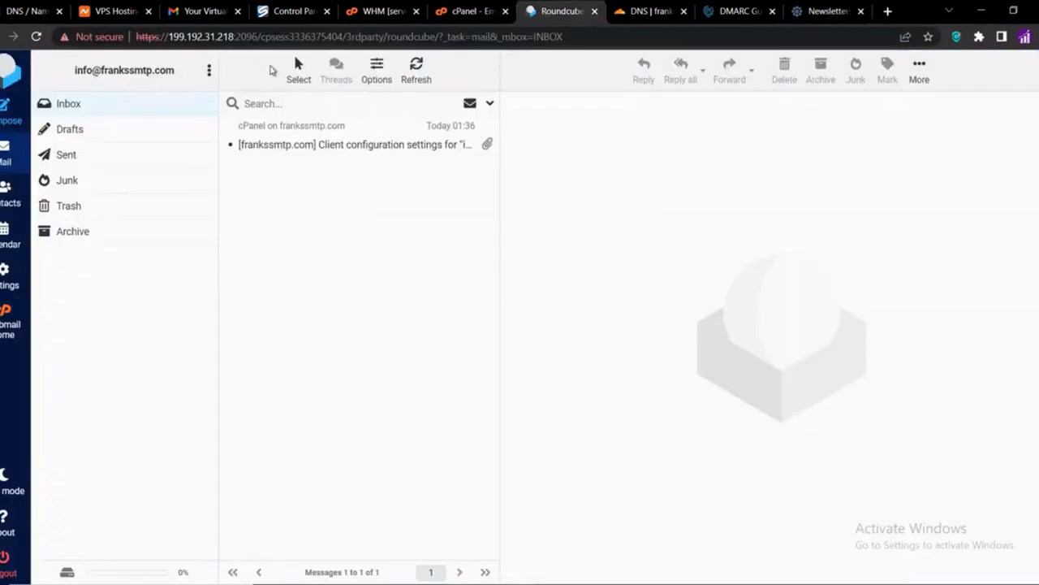
Email the mail-tester address with subject 'Welcome' and body 'Hello, this is a test email'
left_click(6, 108)
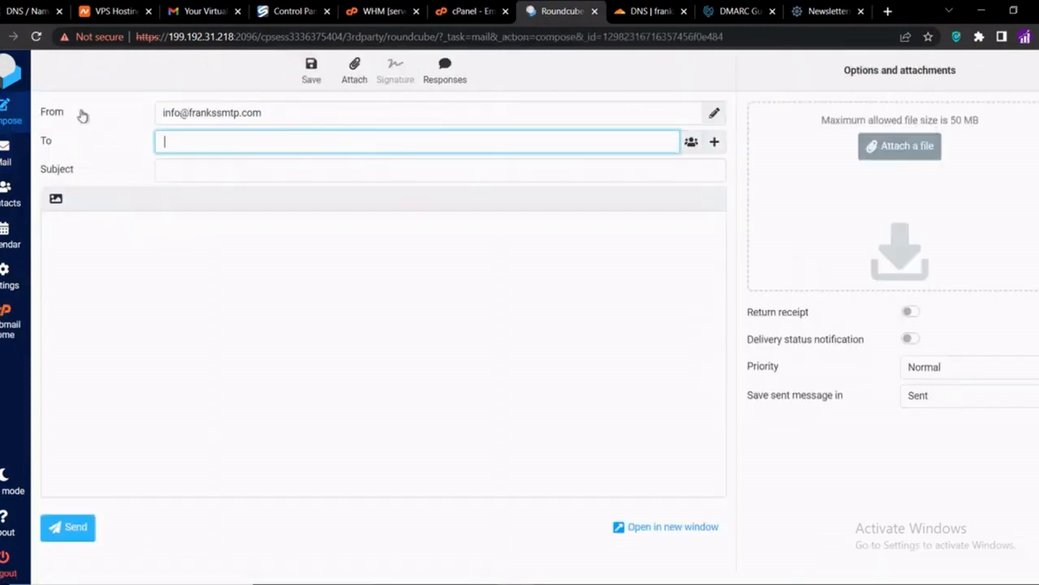
key("ctrl+v")
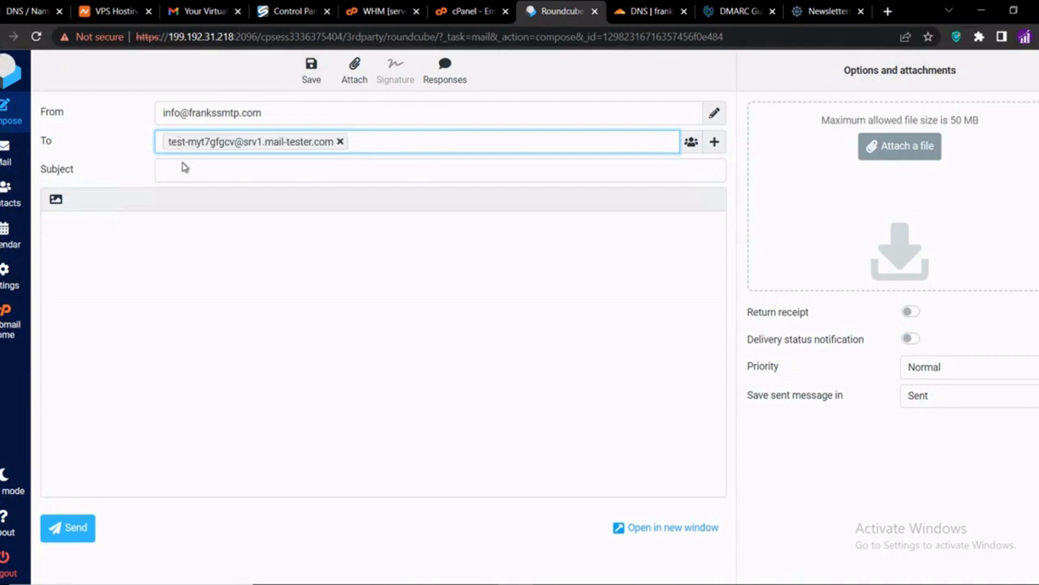
left_click(183, 167)
type("Welcome")
key("Tab")
type("Hello, this is a test email")
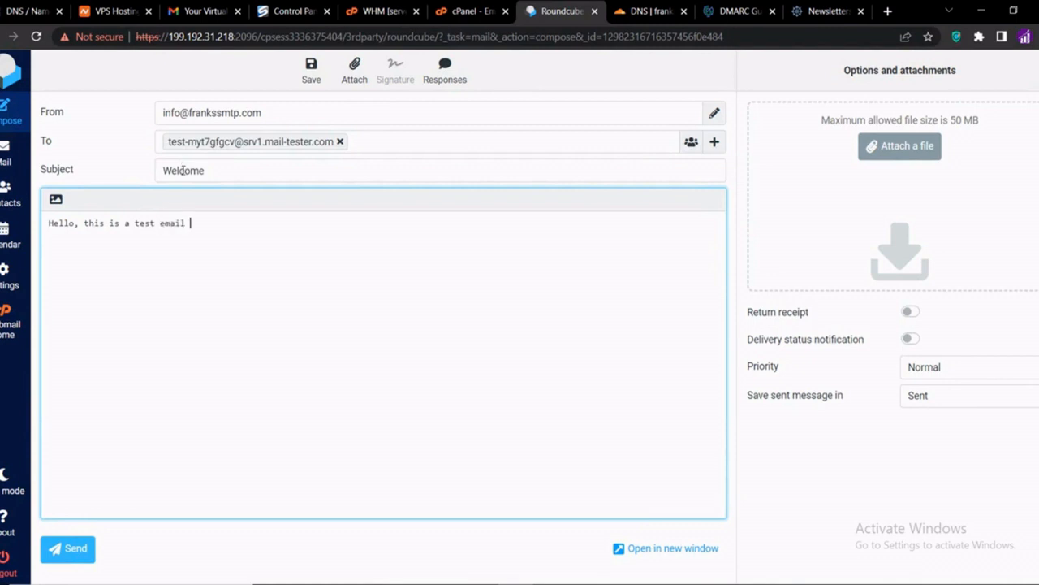
left_click(70, 548)
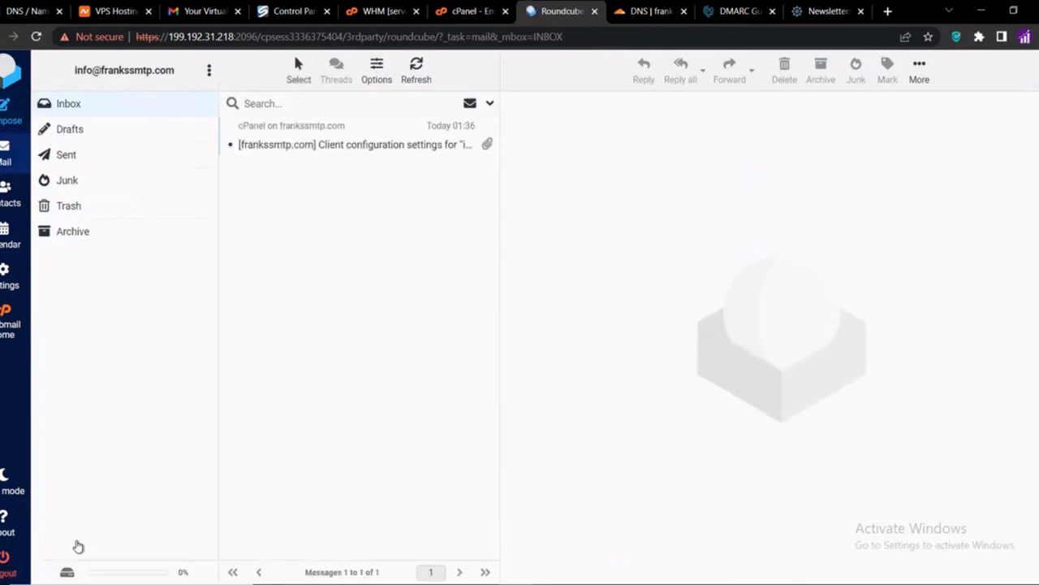
left_click(834, 13)
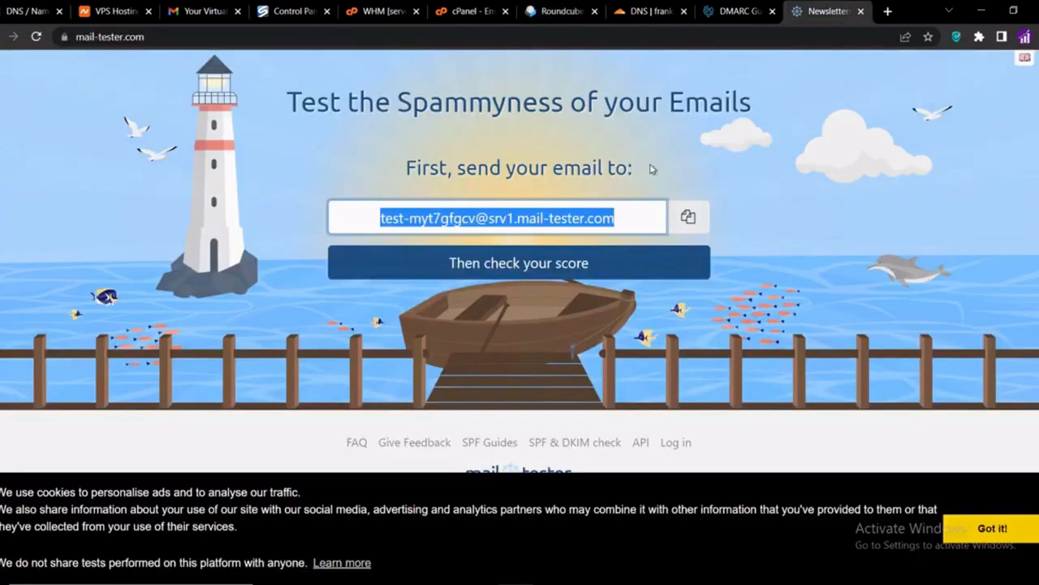
Check the Welcome email's 9.7/10 spam score, then close the results tab
left_click(536, 266)
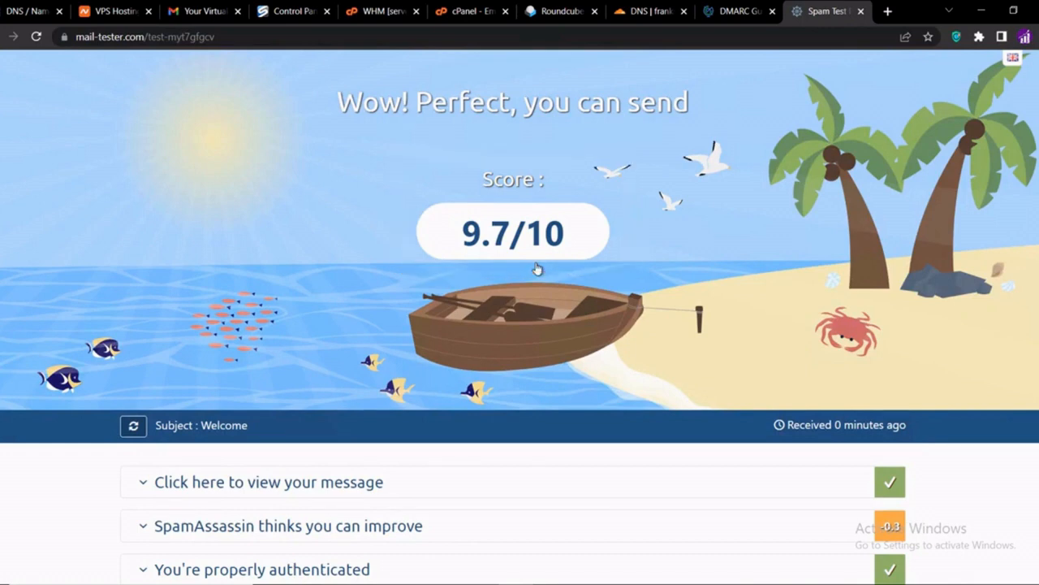
left_click(861, 11)
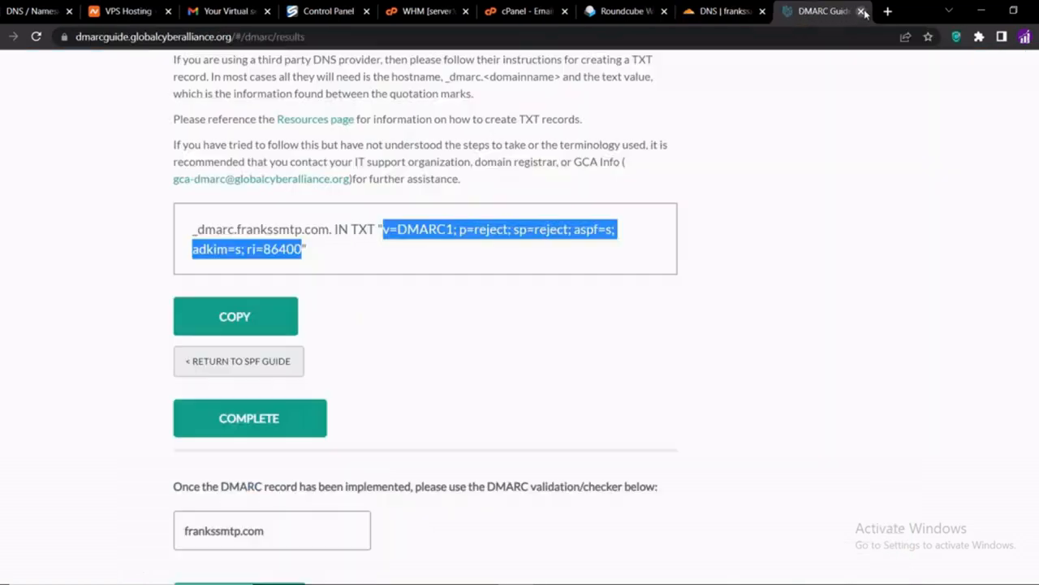
Close the Roundcube webmail tab and return to cPanel's Email Accounts page
left_click(603, 13)
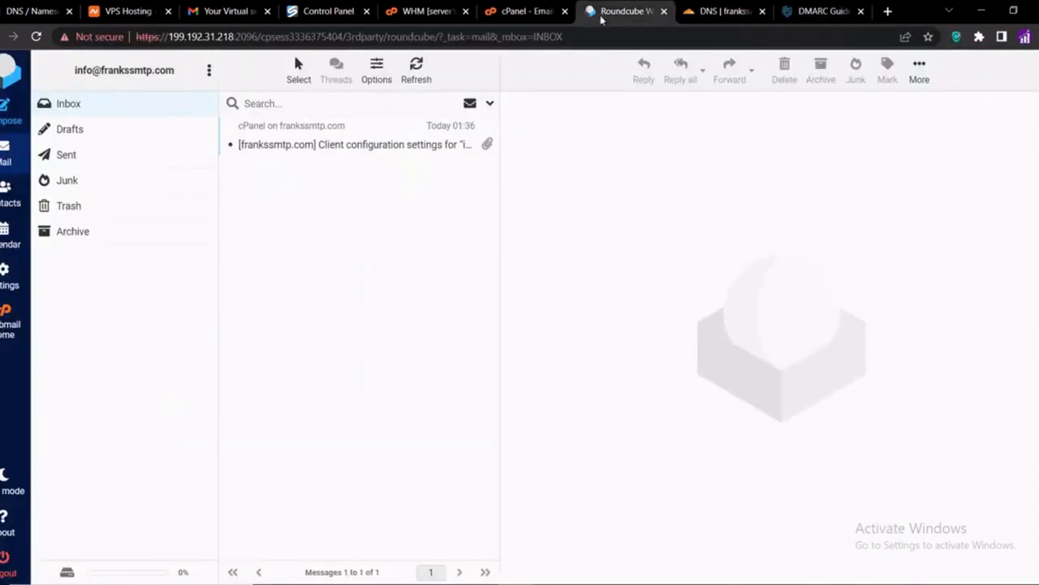
left_click(665, 11)
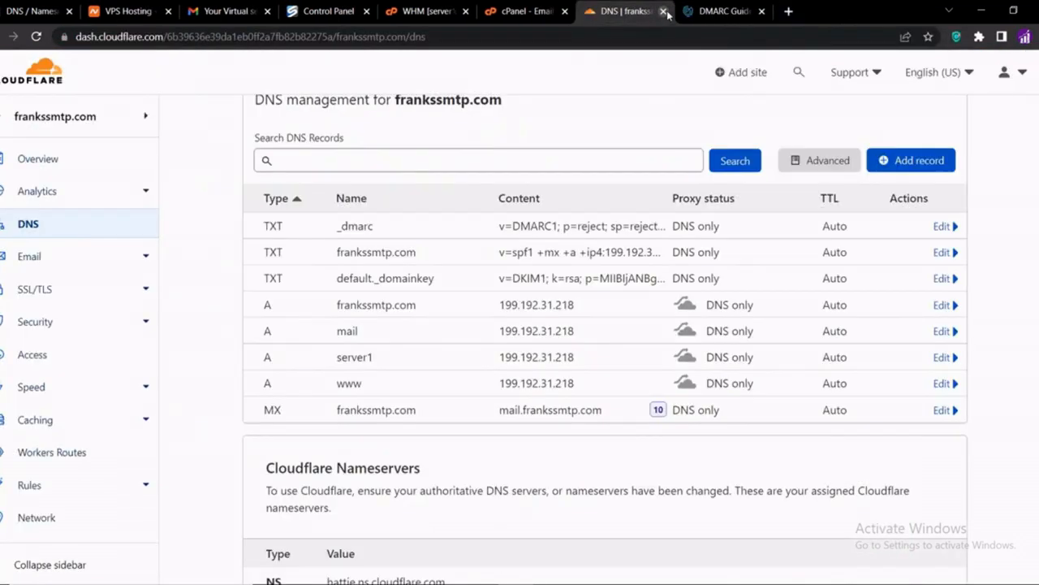
left_click(532, 13)
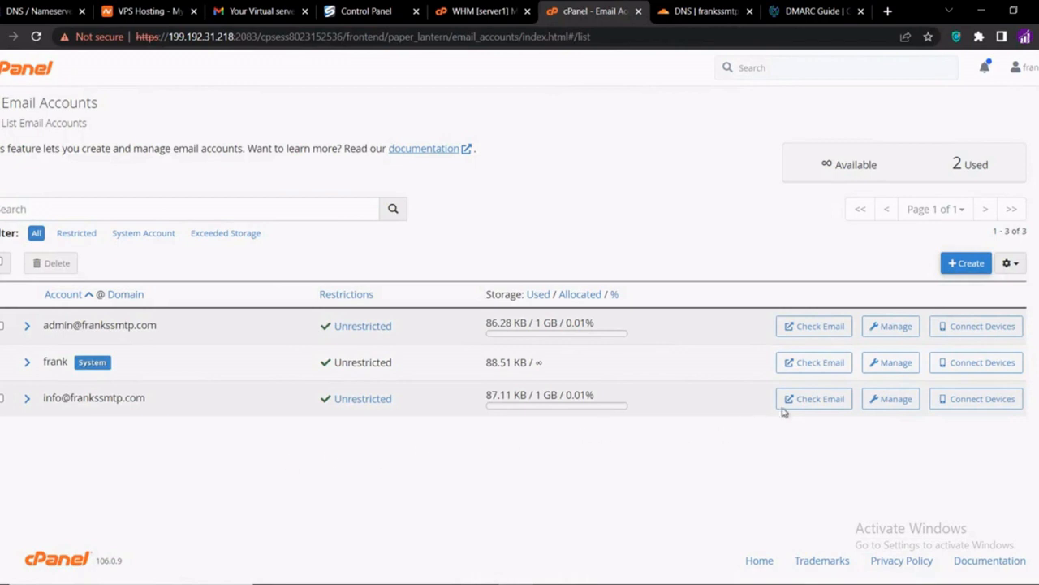
left_click(877, 399)
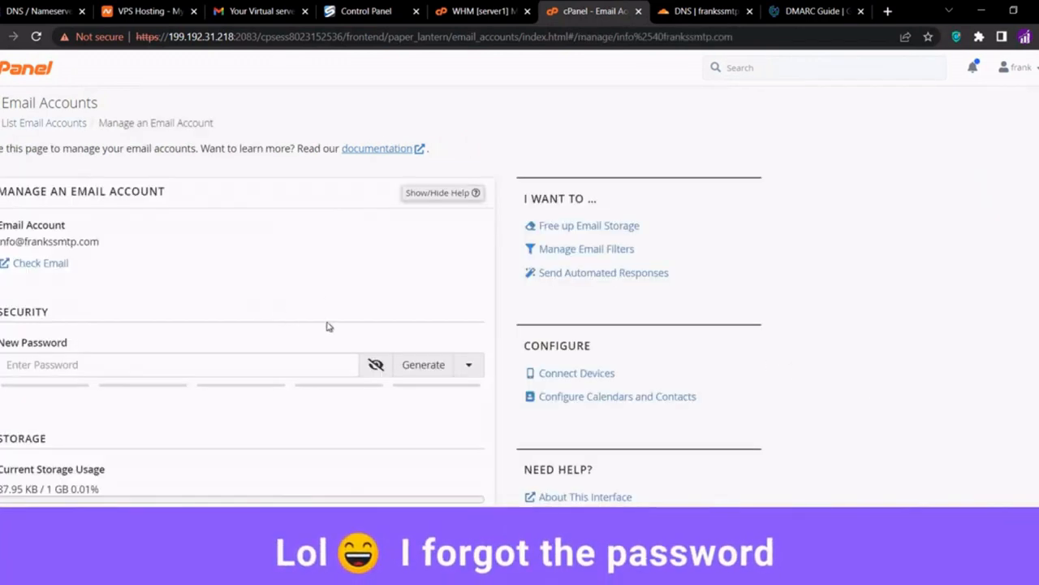
left_click(215, 364)
type("**********")
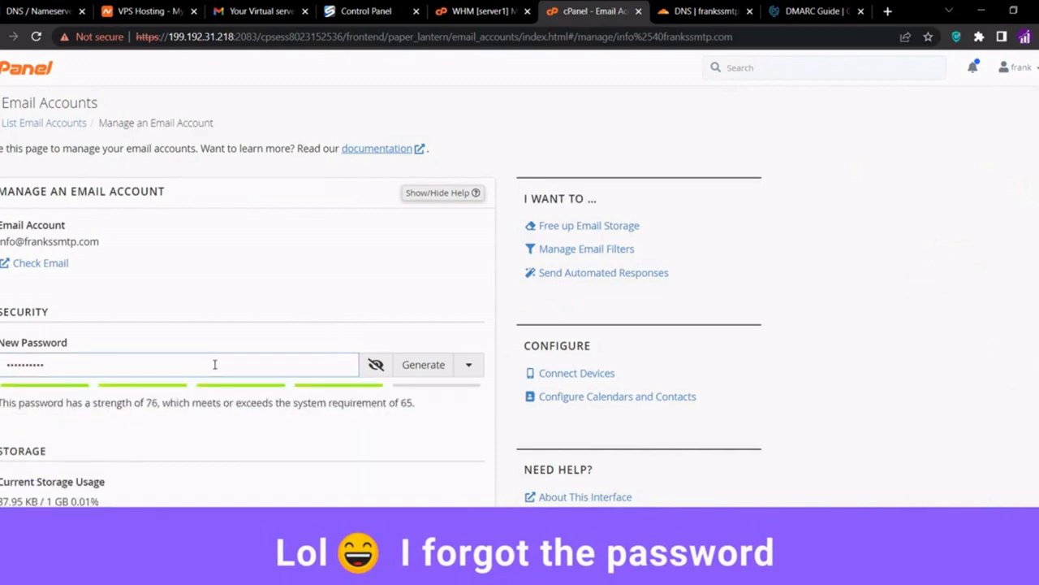
key("BackSpace")
key("ctrl+a")
type("***************")
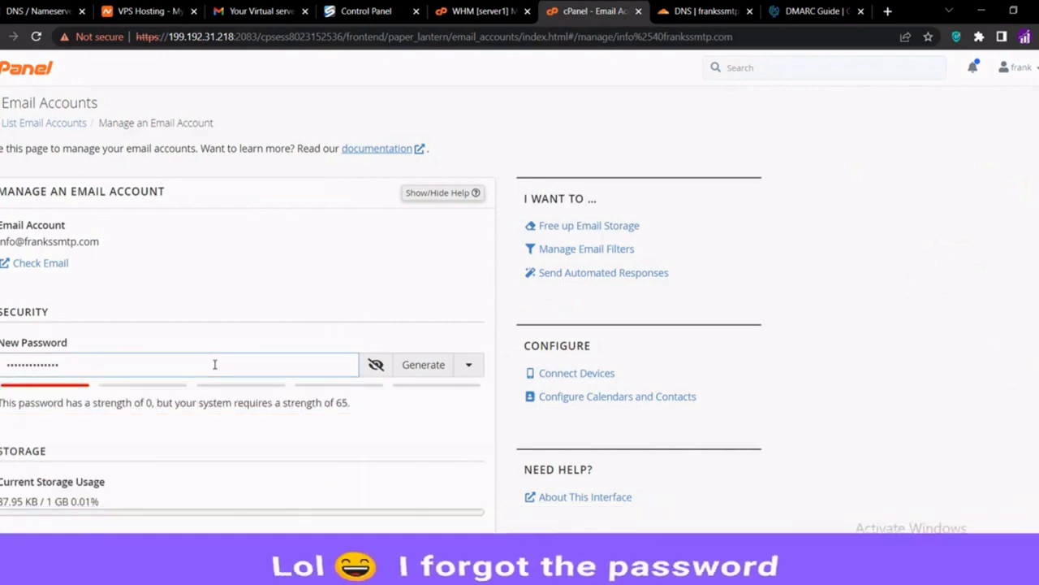
scroll(245, 448, "down", 8)
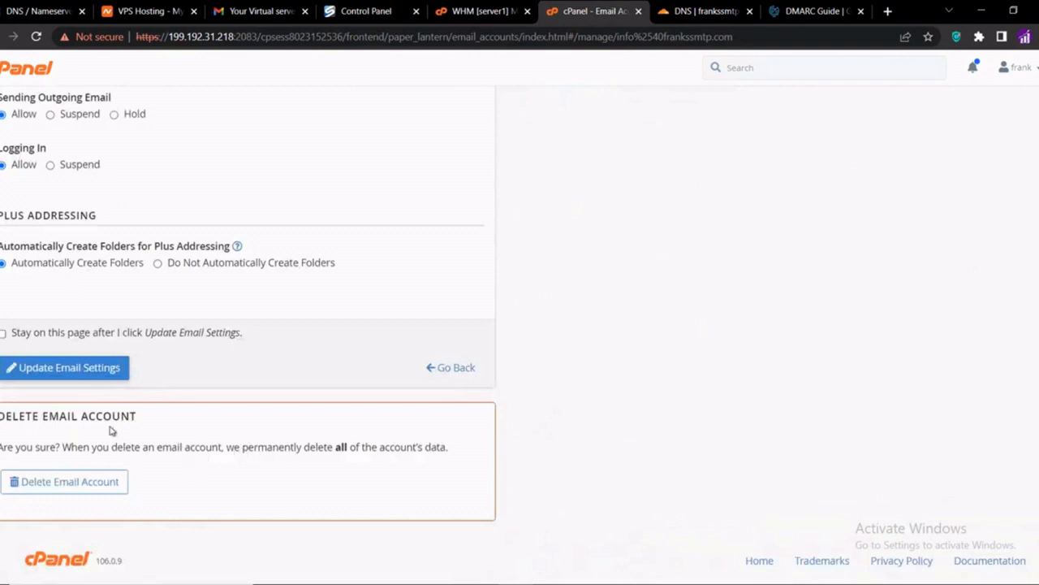
left_click(64, 367)
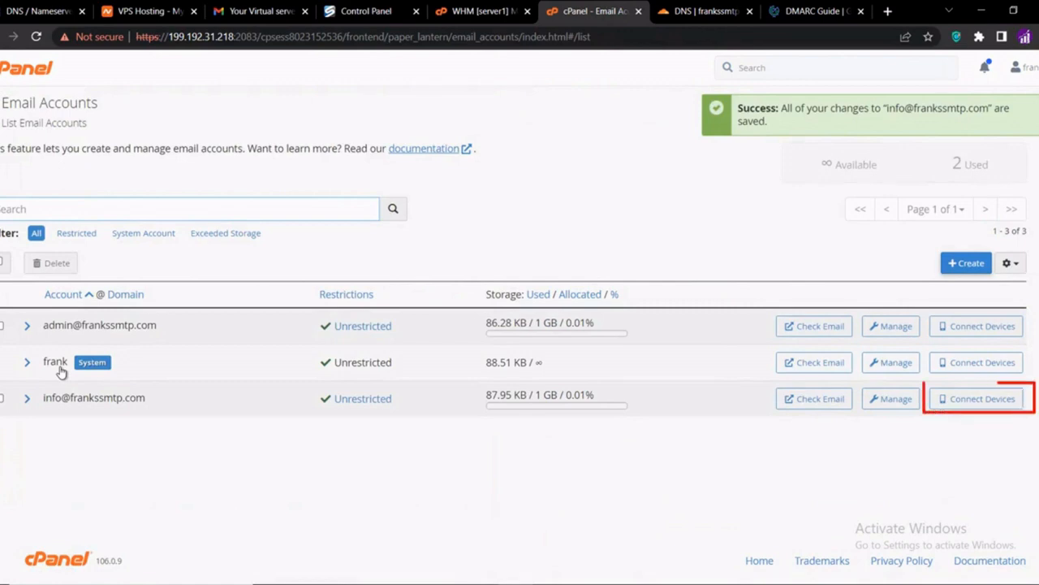
Review info's SMTP settings (mail.frankssmtp.com, port 465), then launch the Bulk Mailer
left_click(961, 401)
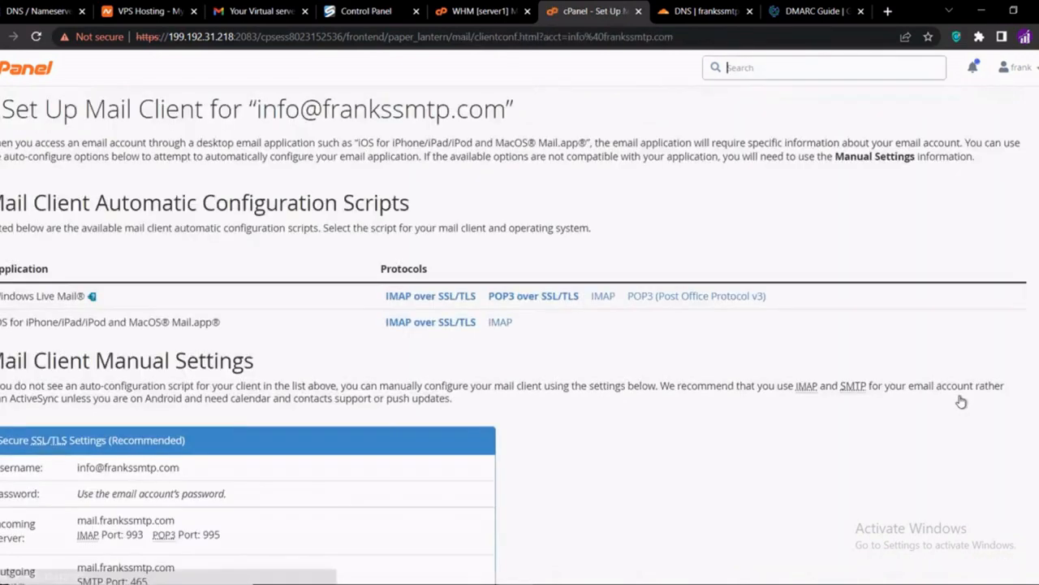
scroll(523, 421, "down", 2)
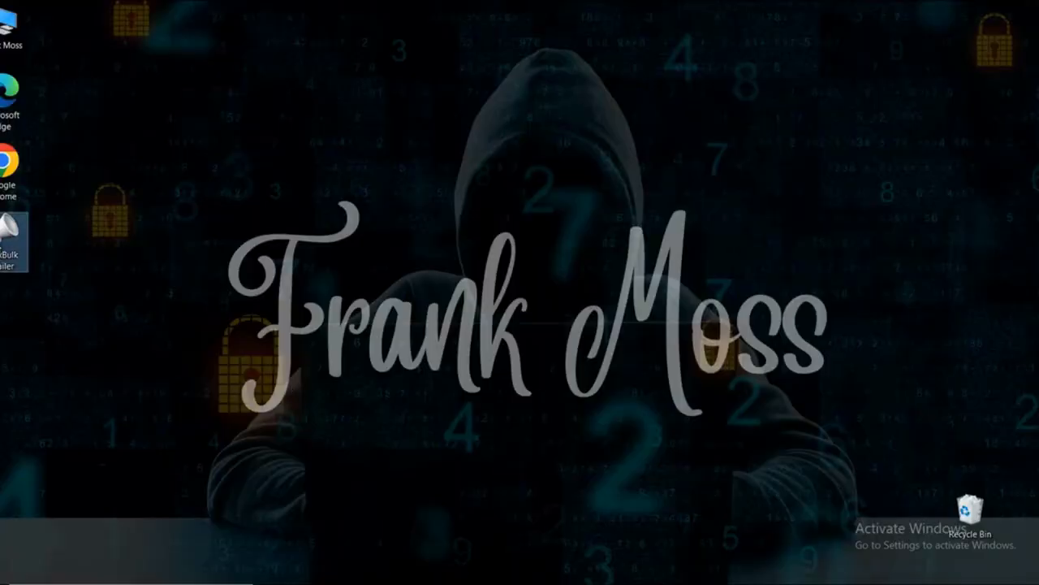
double_click(14, 240)
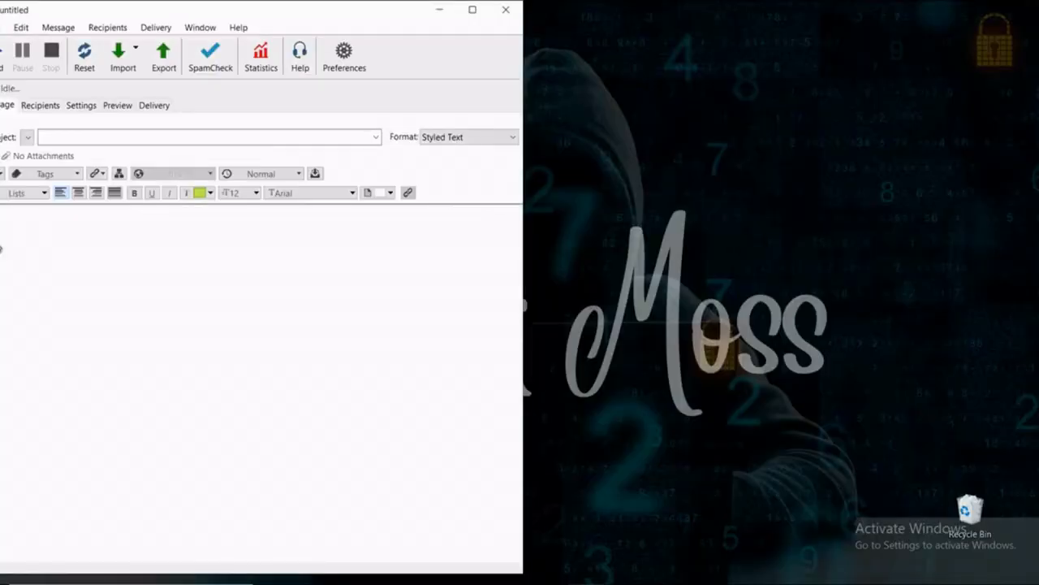
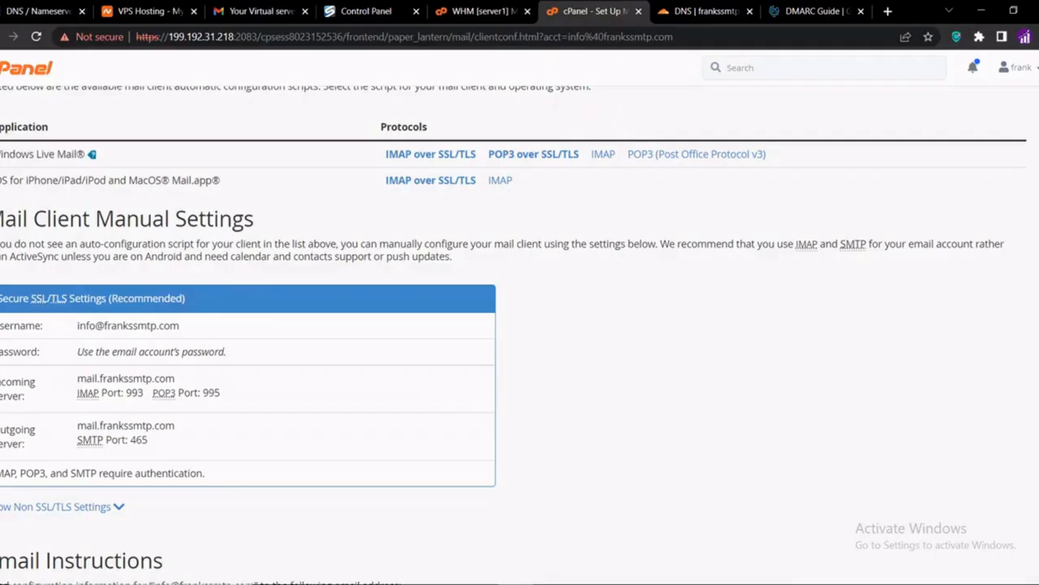
Copy the outgoing server name mail.frankssmtp.com from cPanel's manual mail client settings
double_click(147, 428)
right_click(147, 428)
left_click(168, 437)
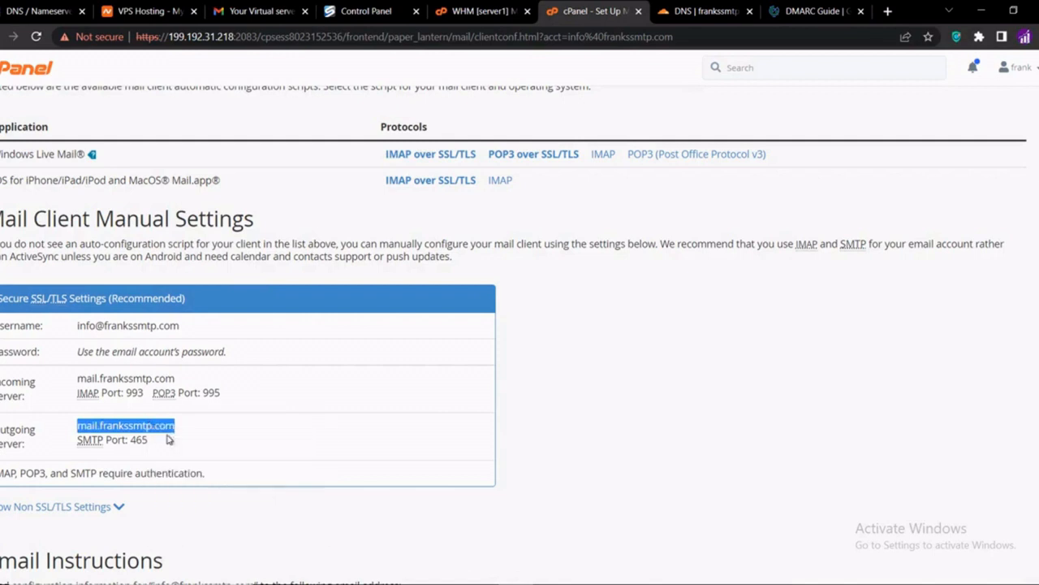
key("alt+Tab")
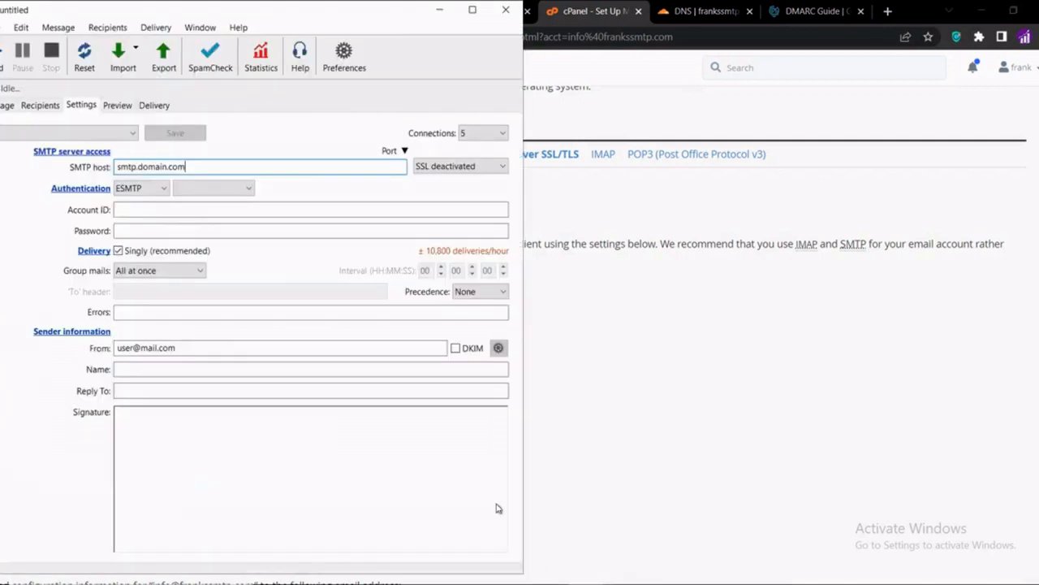
Set MaxBulk Mailer's SMTP host to mail.frankssmtp.com:465 with Automatic SSL encryption
left_click_drag(187, 167, 101, 174)
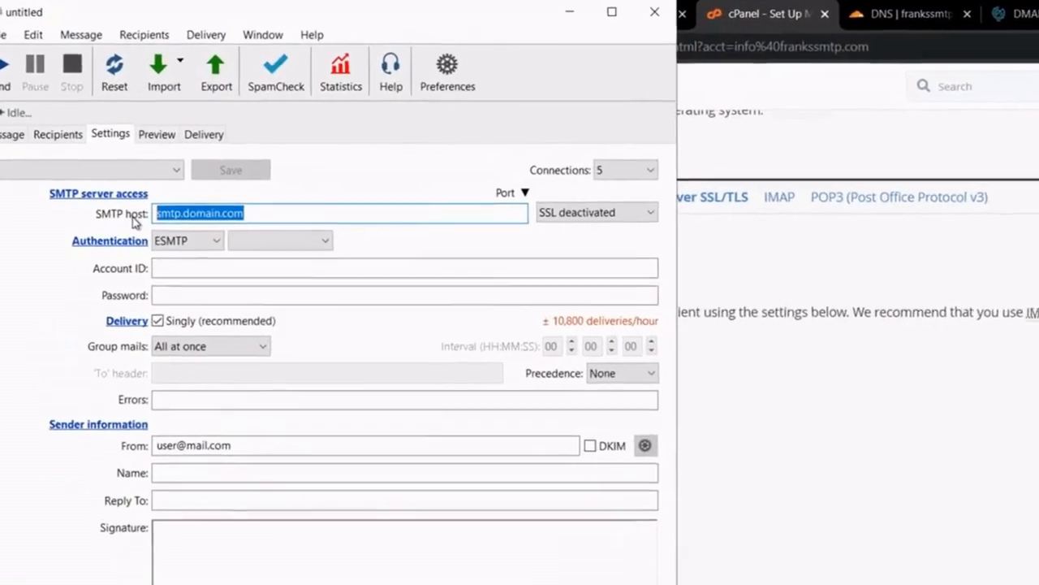
key("ctrl+v")
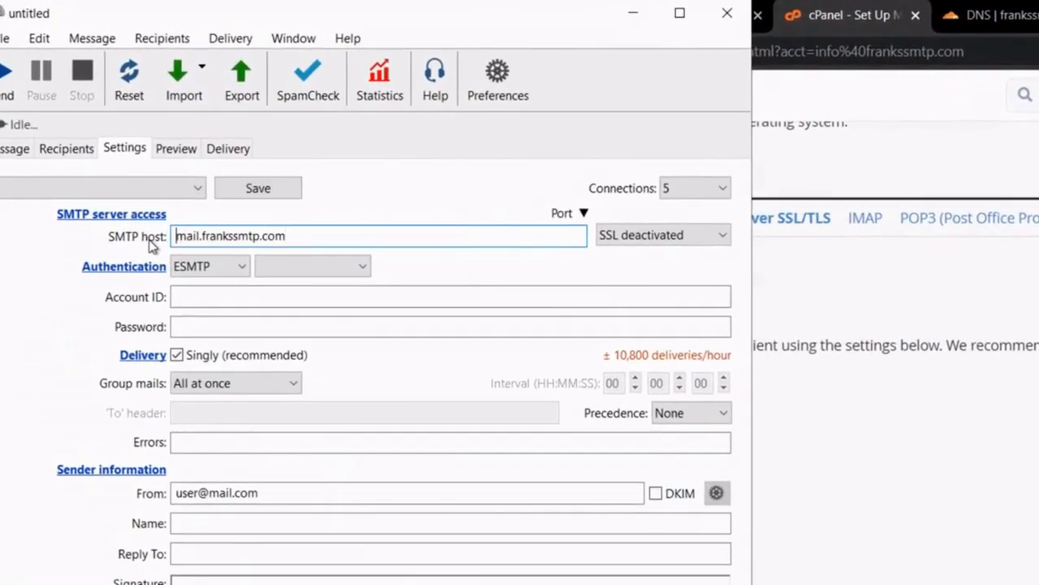
left_click(295, 240)
type(":465")
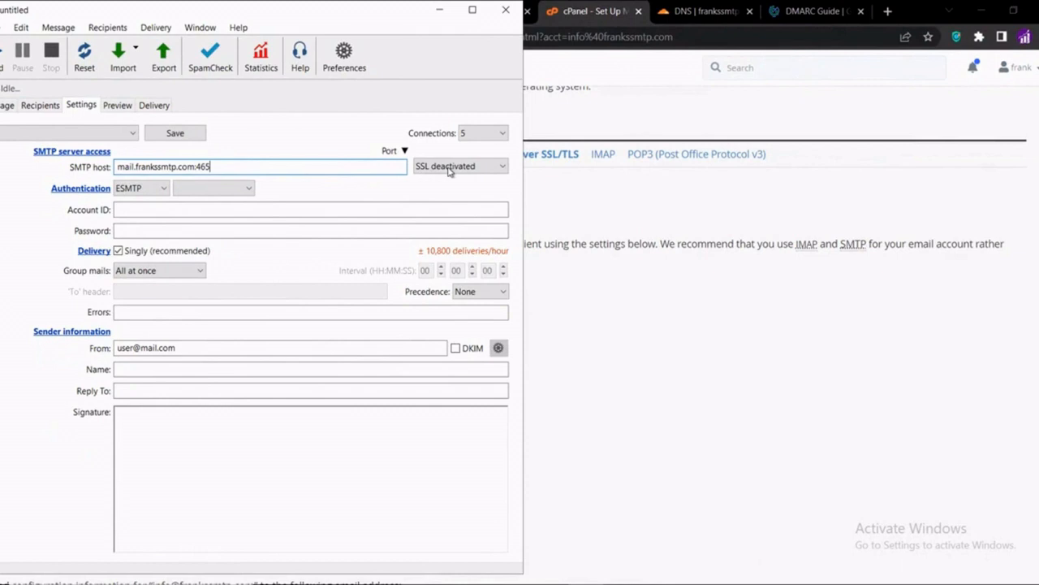
left_click(449, 170)
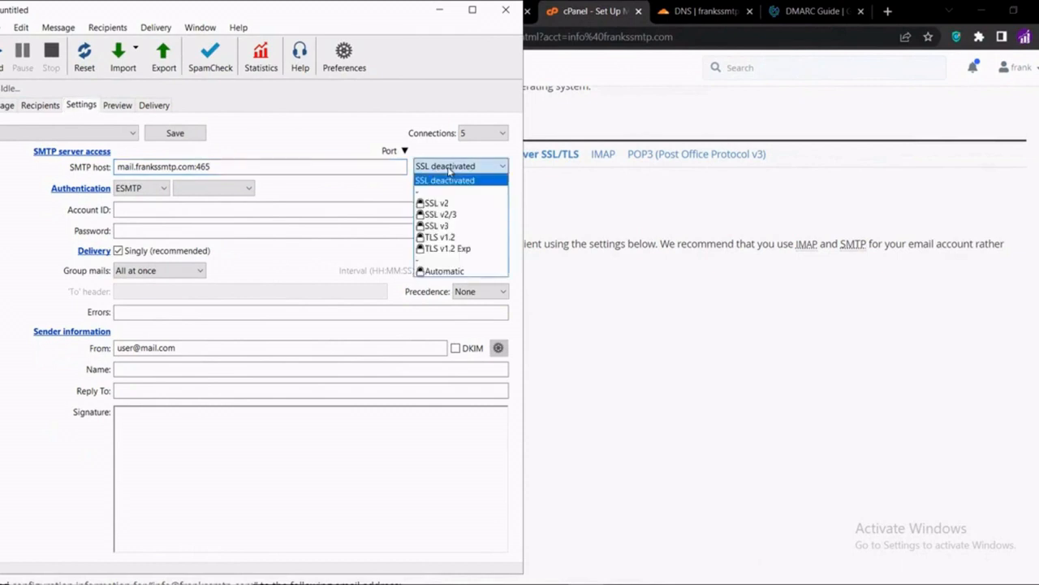
left_click(449, 272)
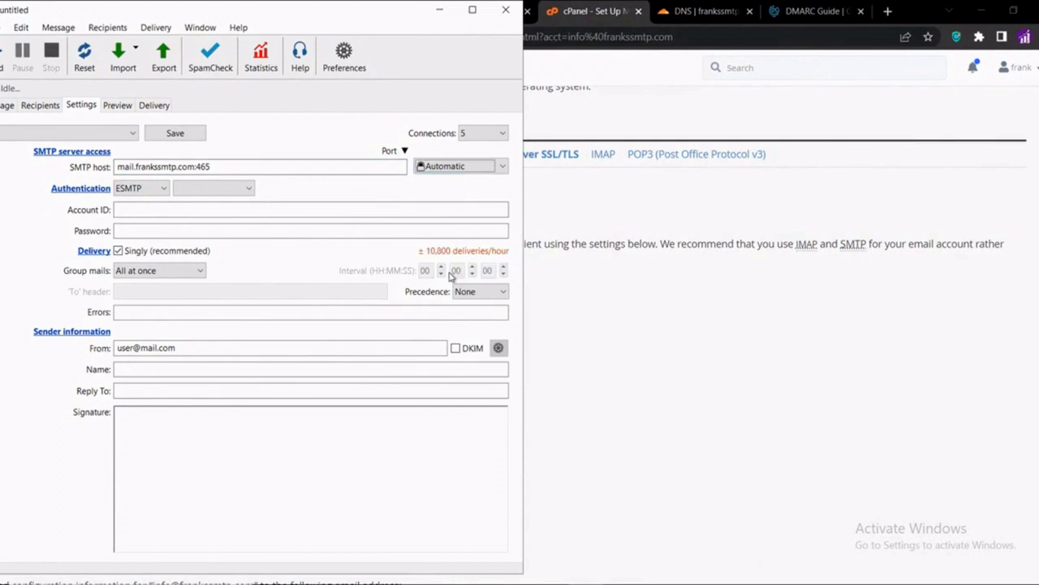
Copy the info account's email username from cPanel into the Account ID field
left_click(261, 211)
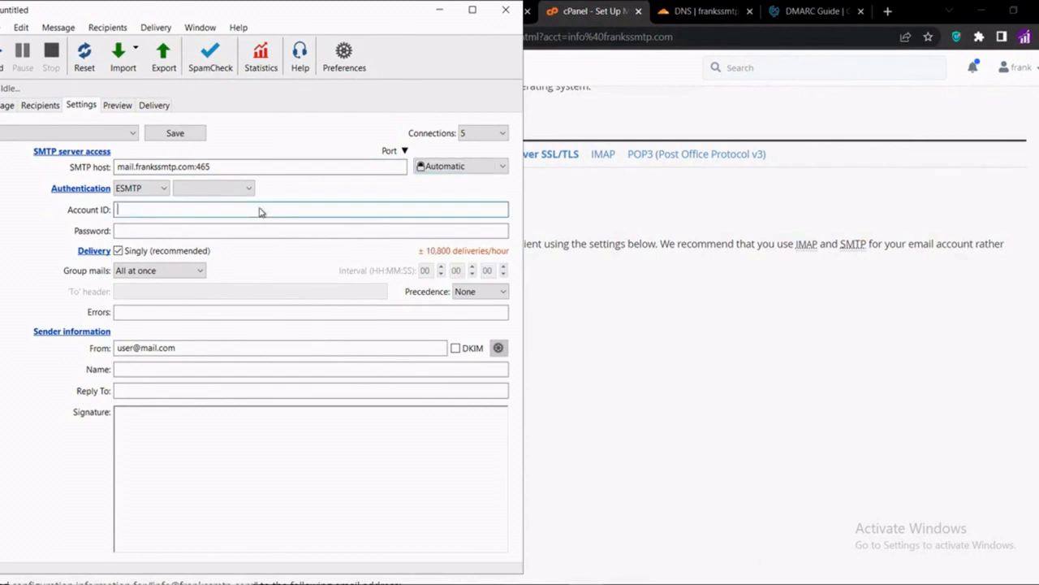
left_click(603, 372)
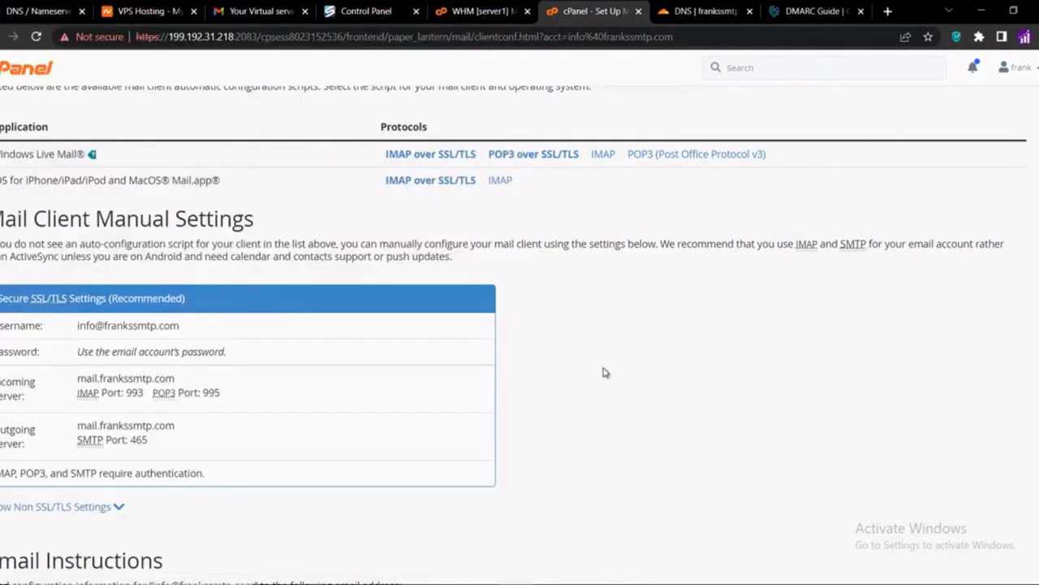
triple_click(134, 325)
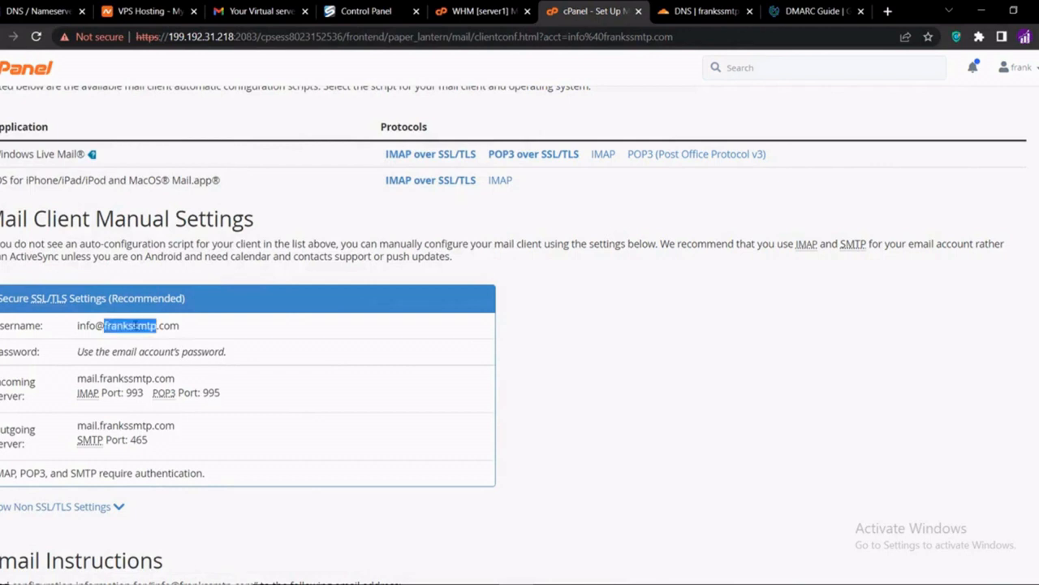
right_click(135, 325)
left_click(158, 336)
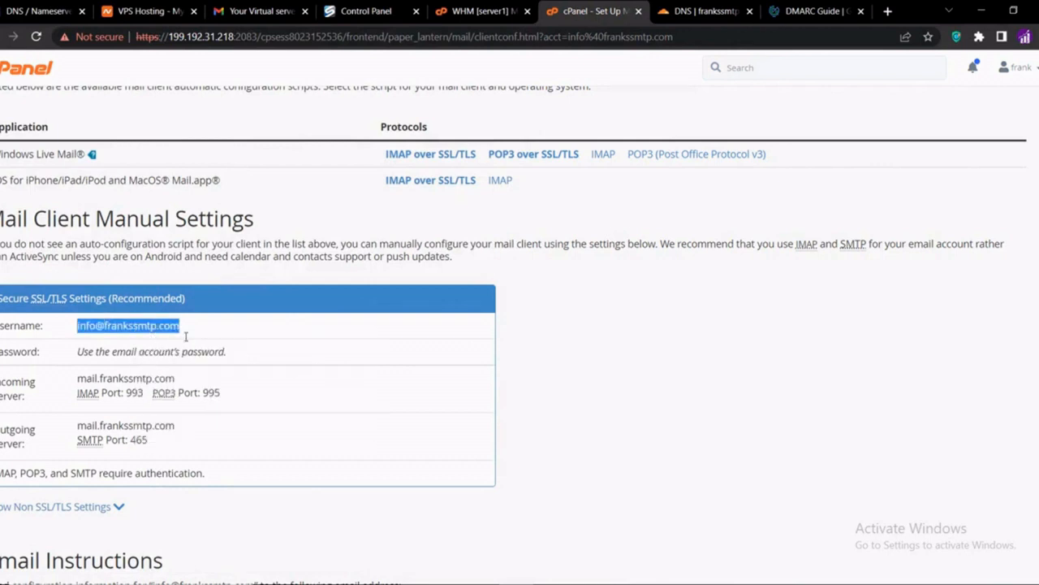
left_click(588, 583)
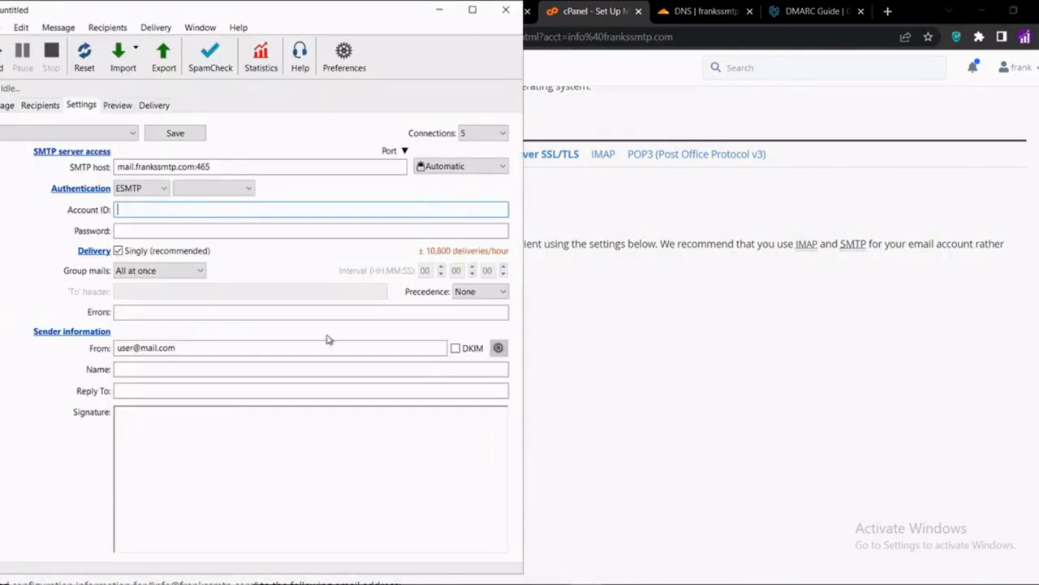
key("ctrl+v")
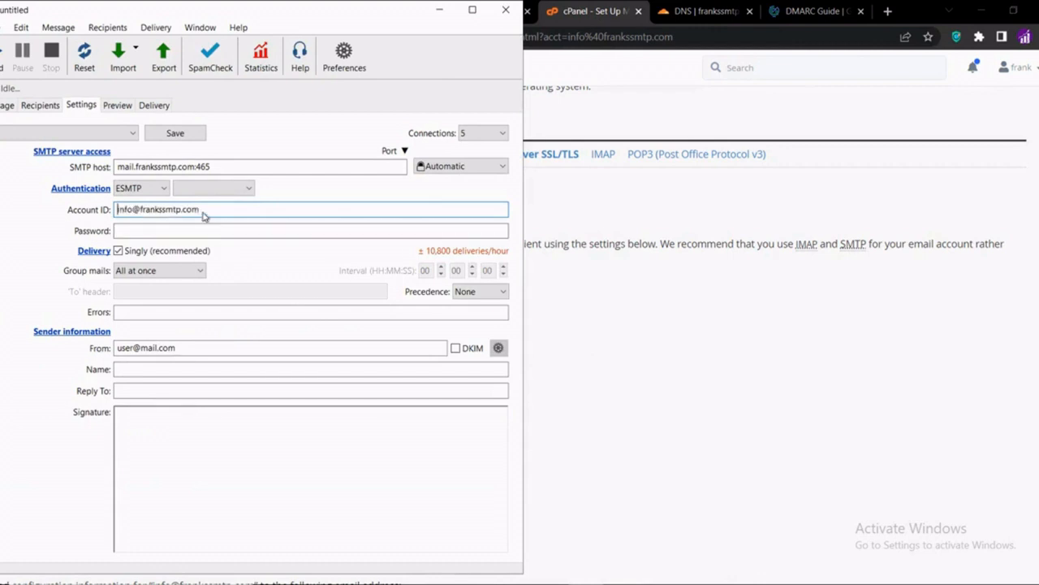
left_click(199, 231)
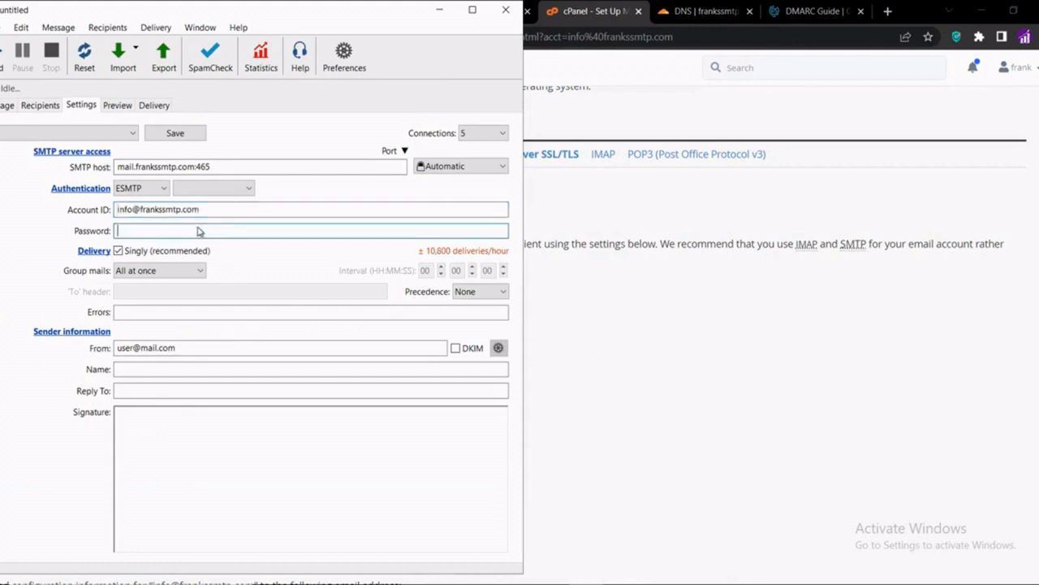
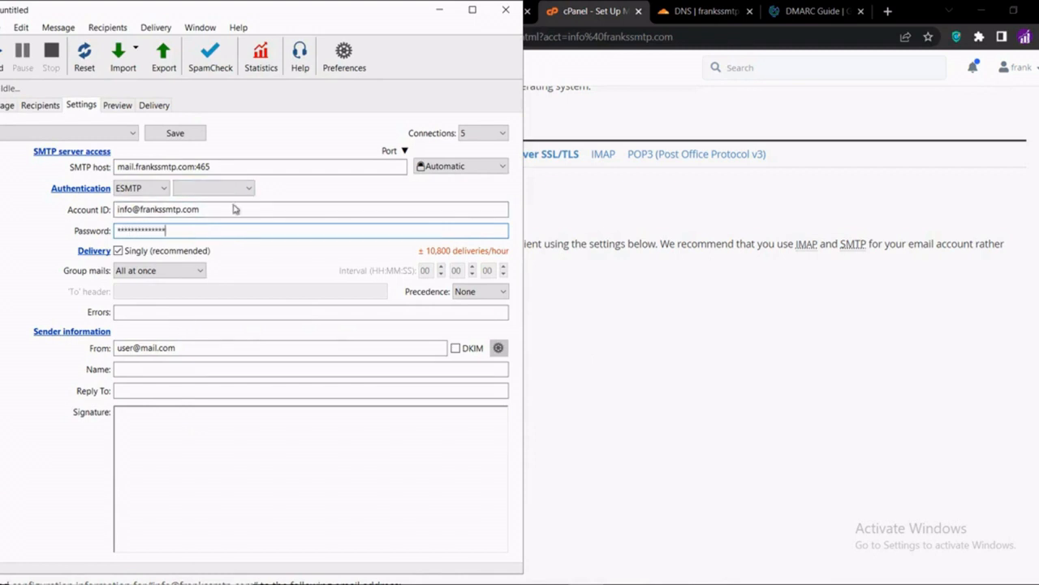
Use Login authentication and fill From and Reply To with the account address, plus the sender's name
left_click(231, 189)
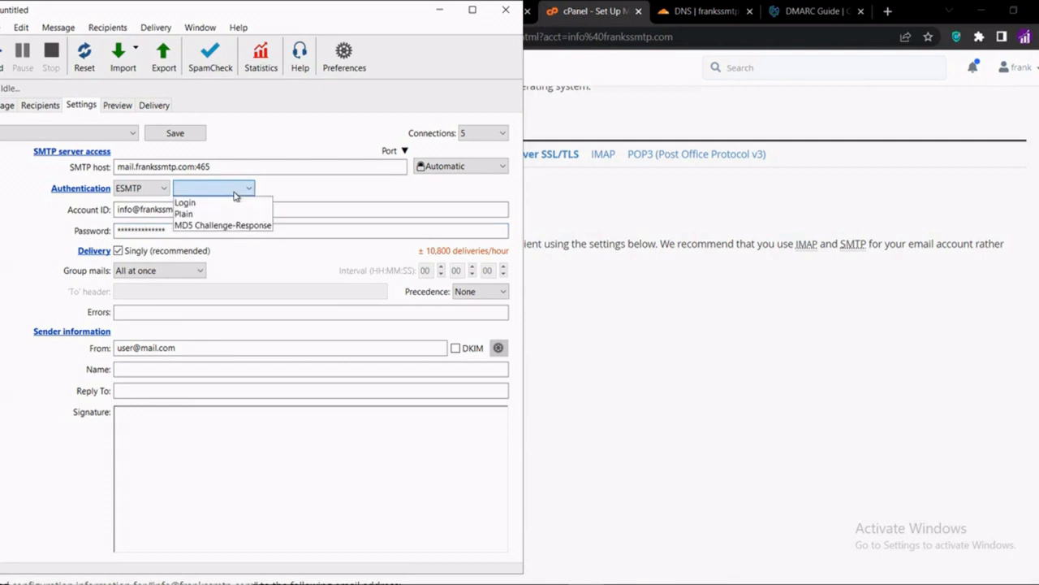
left_click(217, 203)
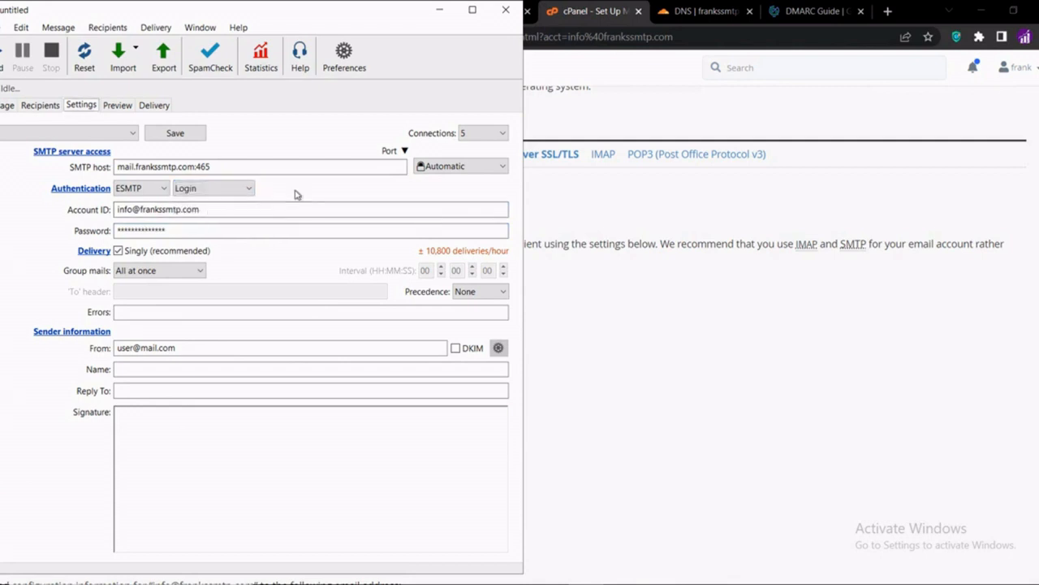
left_click_drag(181, 349, 105, 350)
key("ctrl+v")
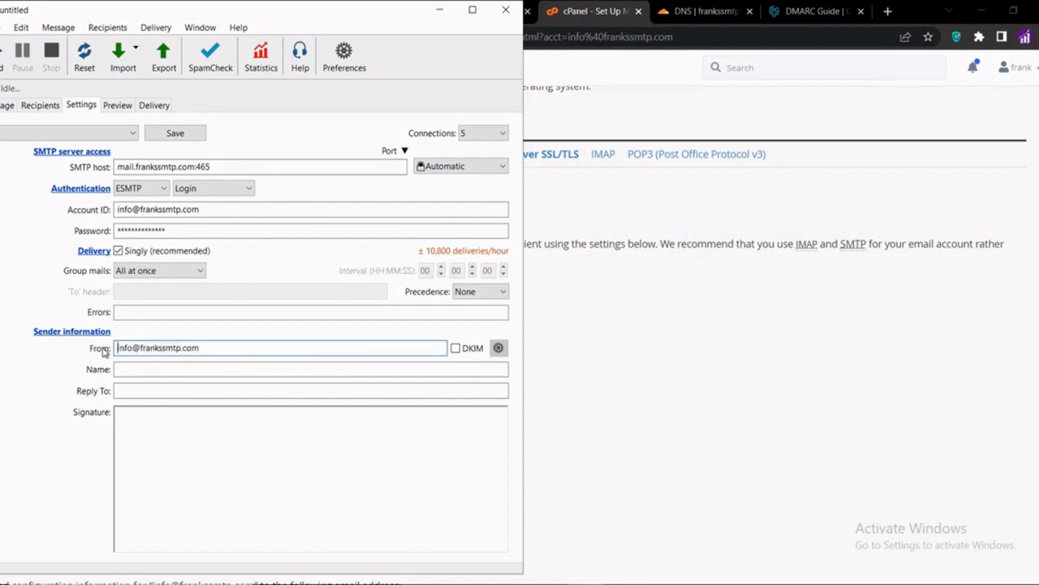
left_click(124, 371)
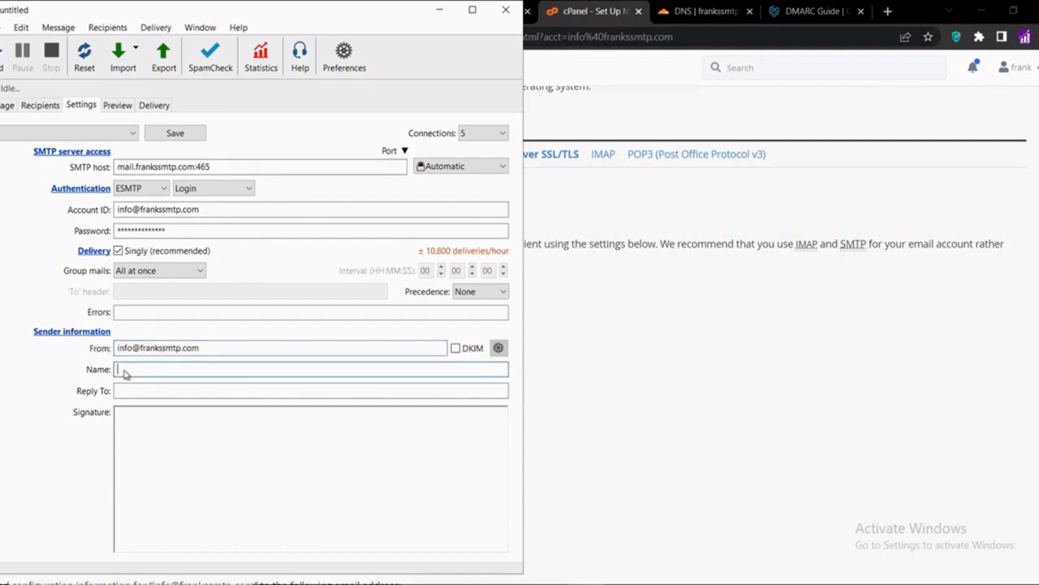
left_click(155, 393)
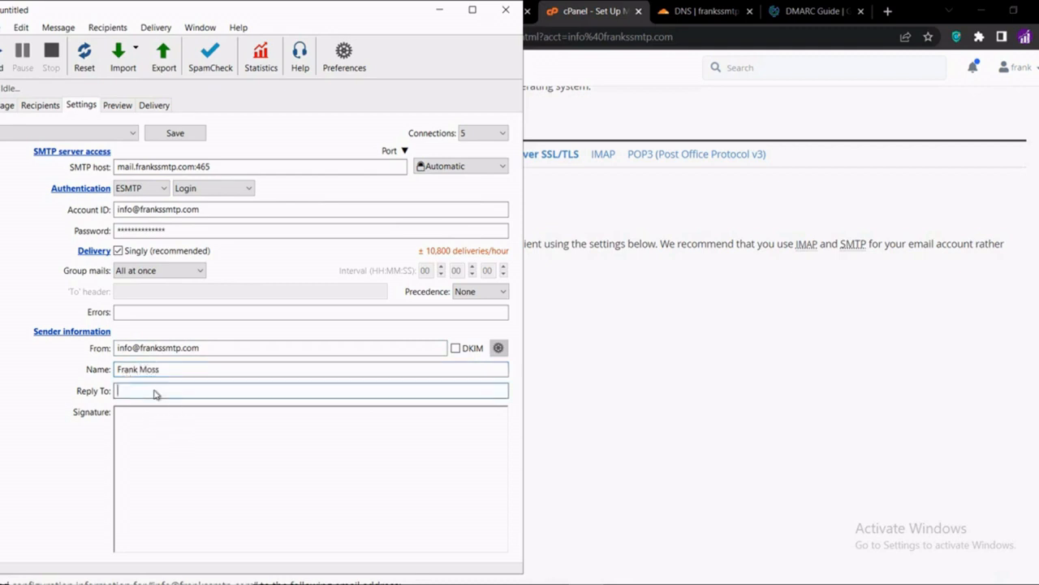
key("ctrl+v")
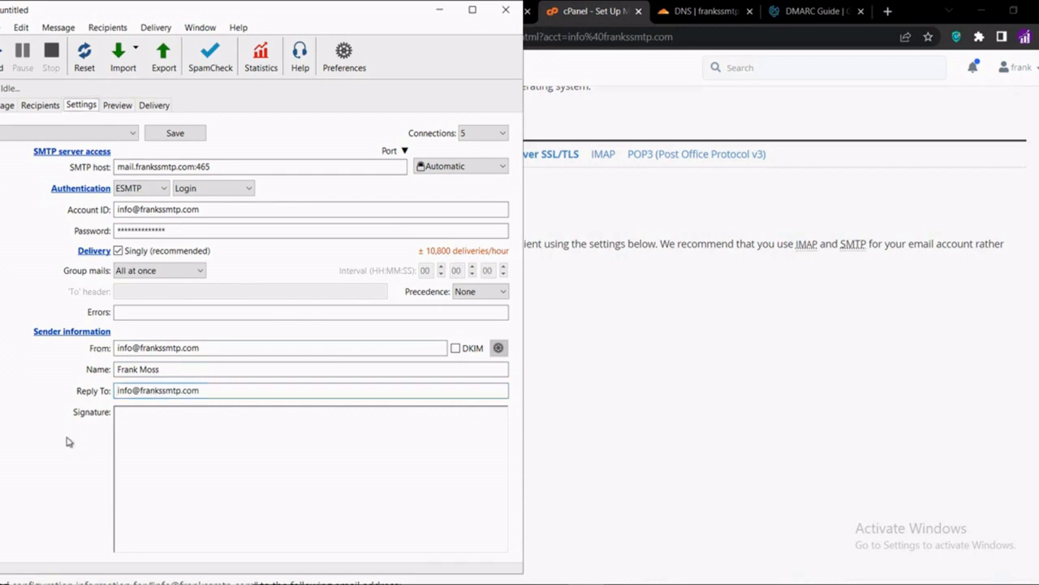
Save these SMTP settings as a new account named Franks SMTP
left_click(178, 134)
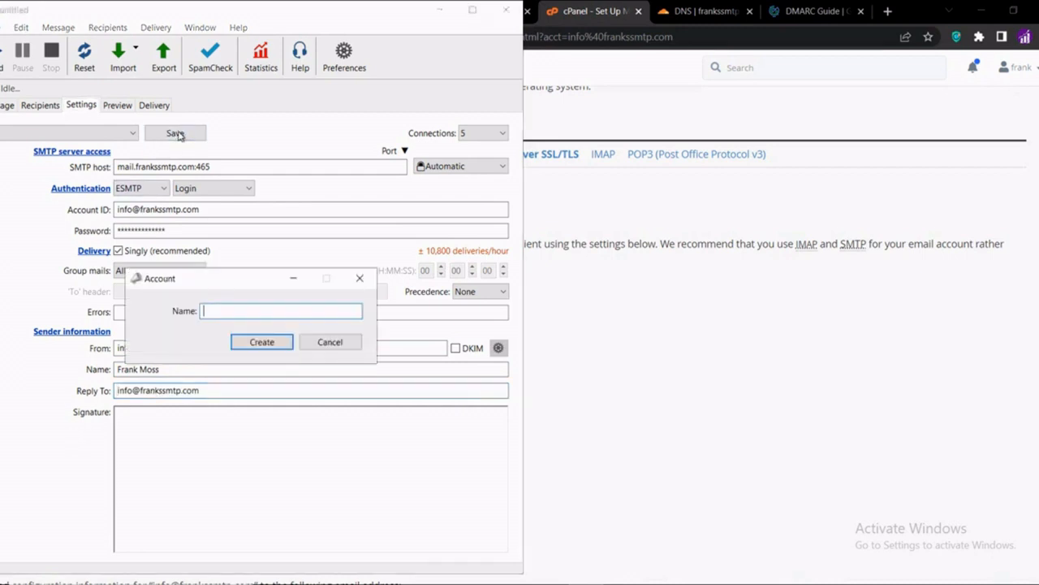
type("Franks SMTP")
left_click(251, 342)
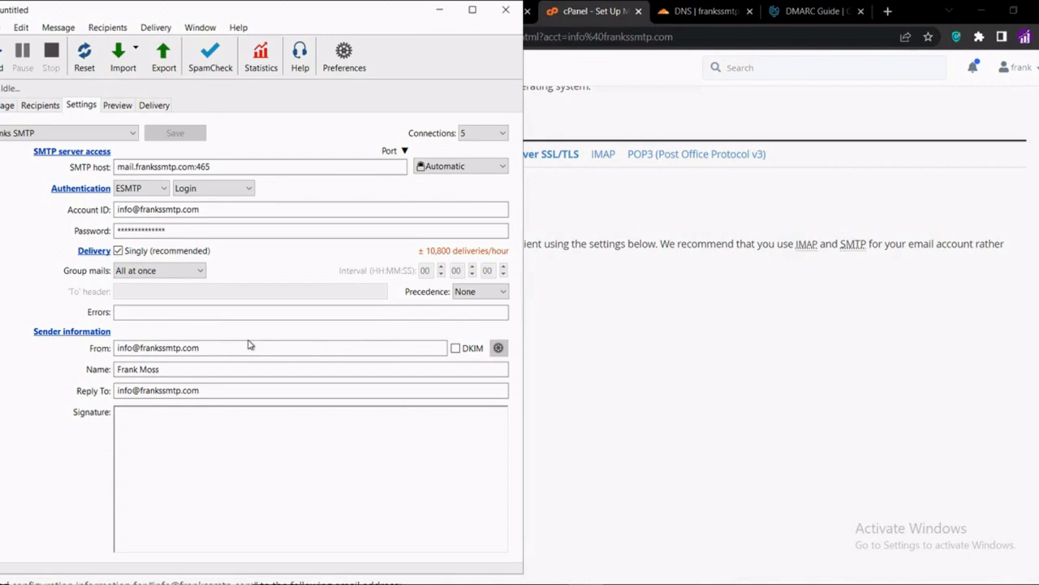
left_click(48, 108)
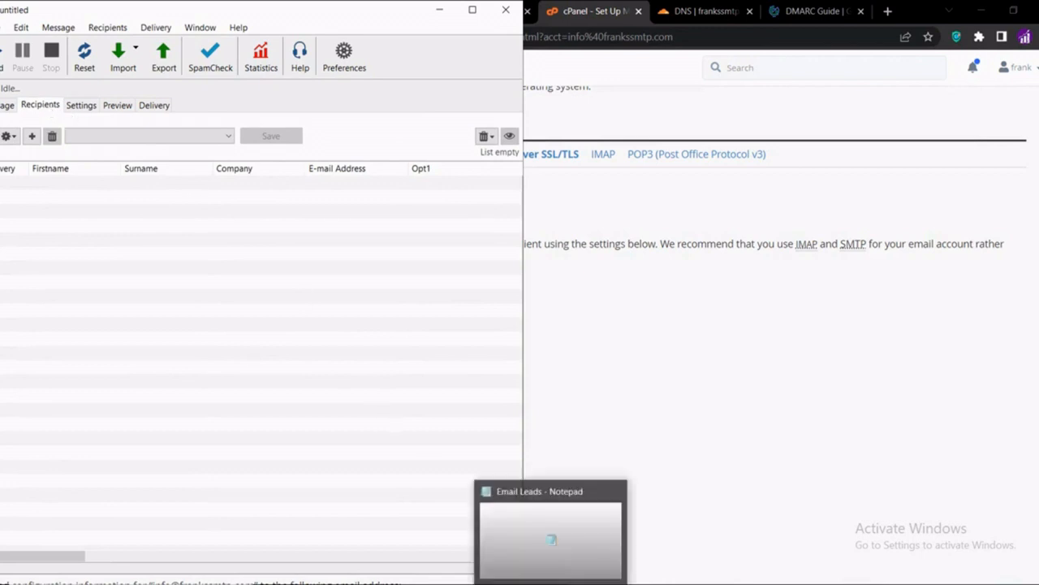
Copy the four addresses from the Email Leads notes and import them from the clipboard as recipients
left_click(550, 583)
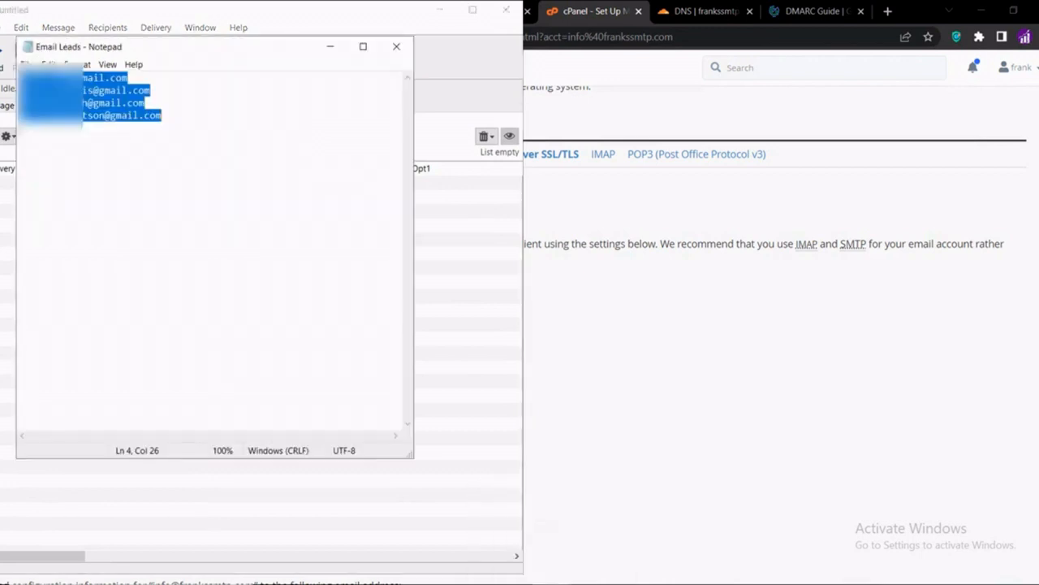
right_click(91, 113)
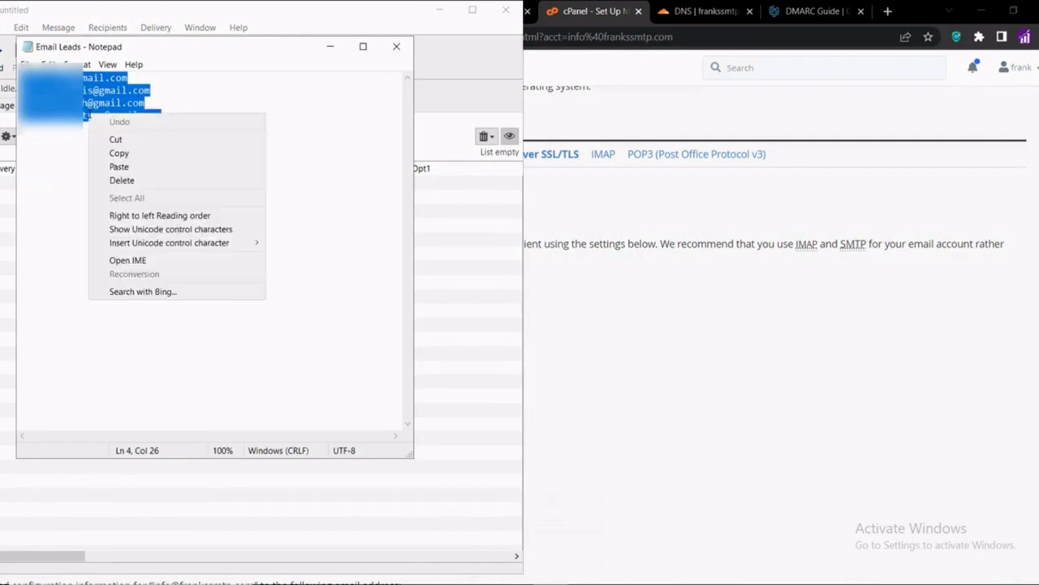
left_click(120, 154)
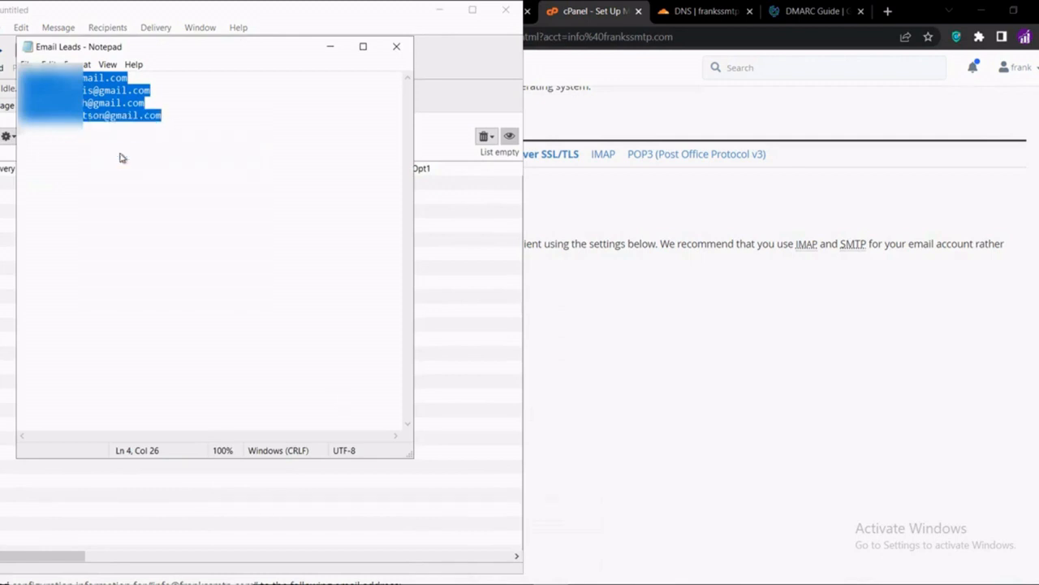
left_click(331, 46)
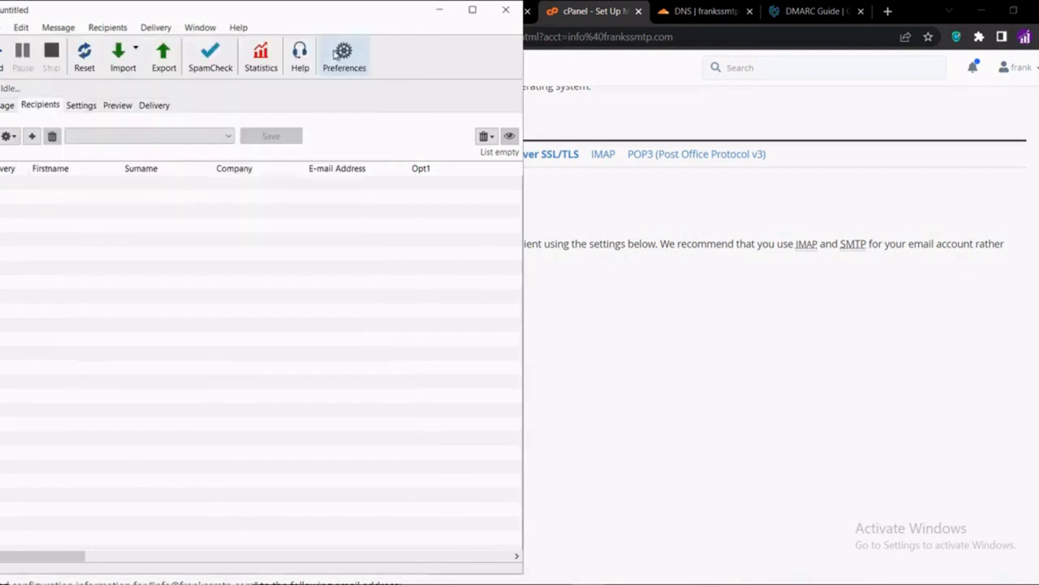
left_click(128, 60)
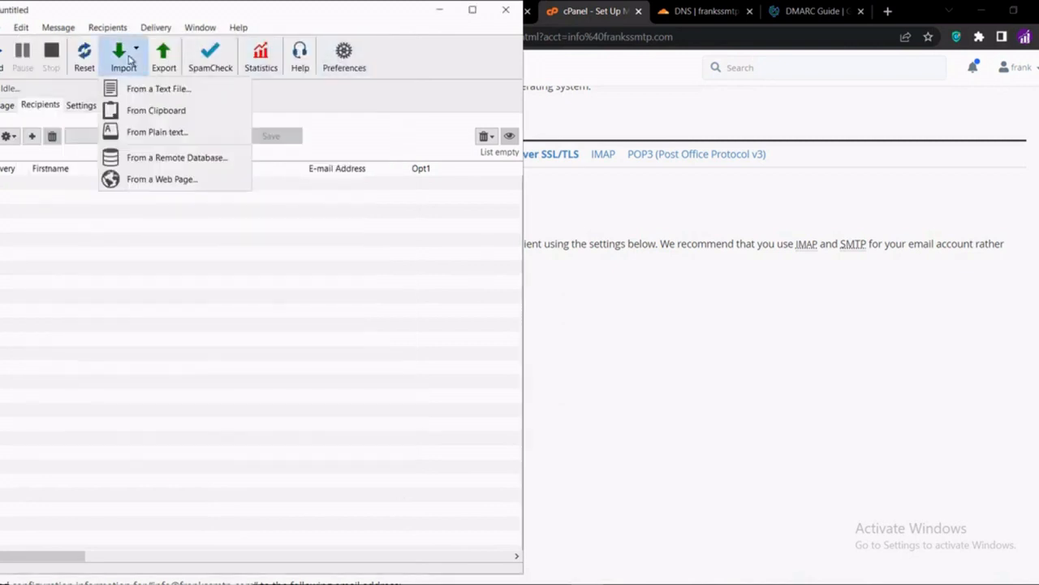
left_click(150, 112)
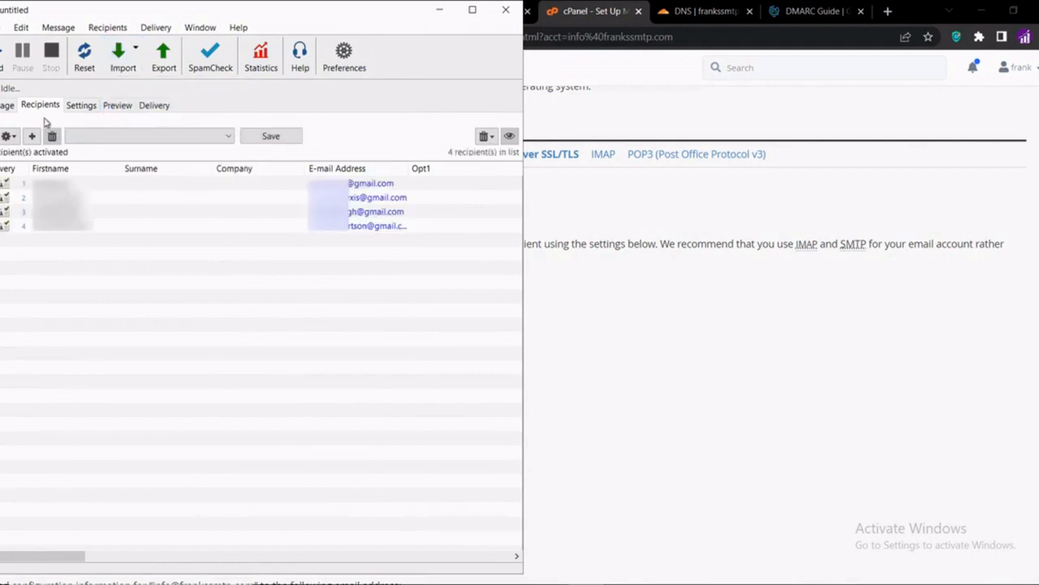
Set the message format to HTML only and enter the subject 'Thanks For Watching'
left_click(6, 107)
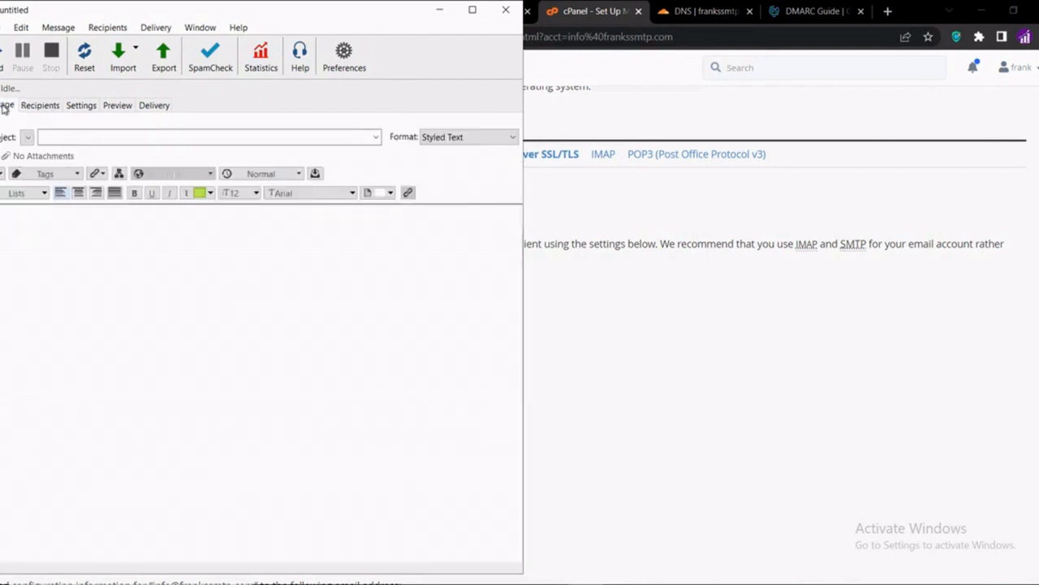
left_click(443, 138)
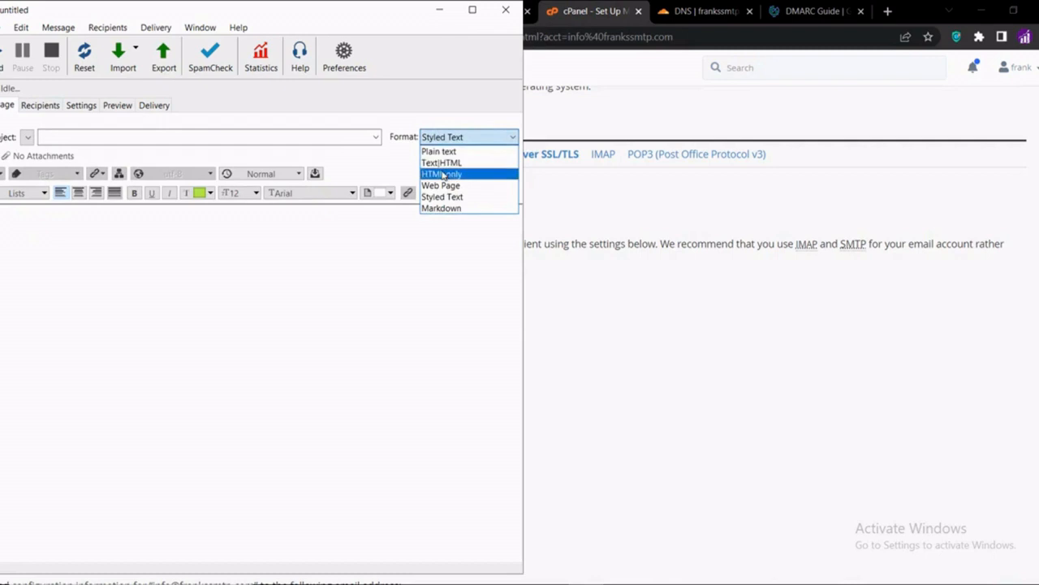
left_click(441, 174)
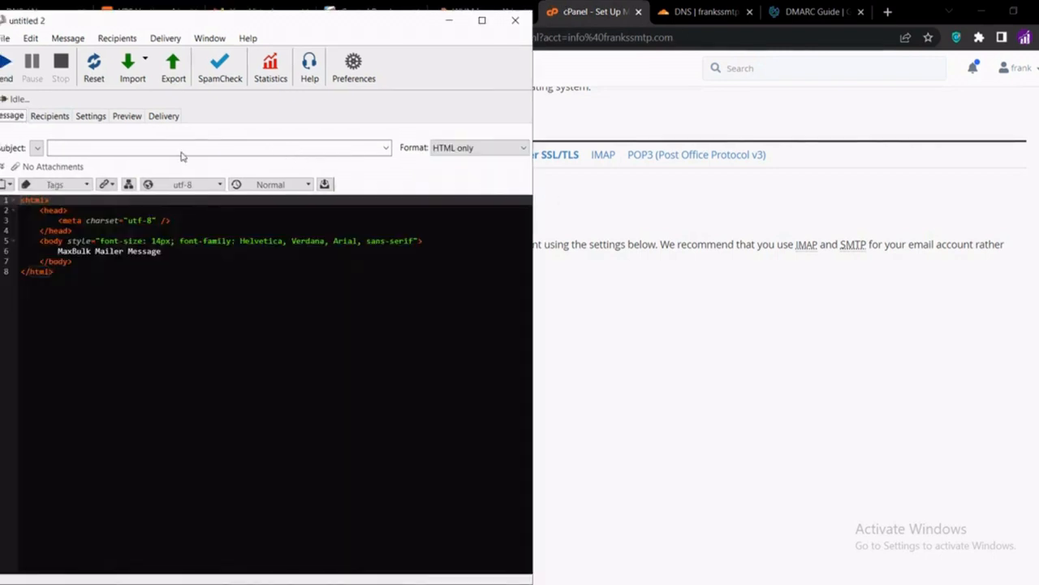
left_click(247, 149)
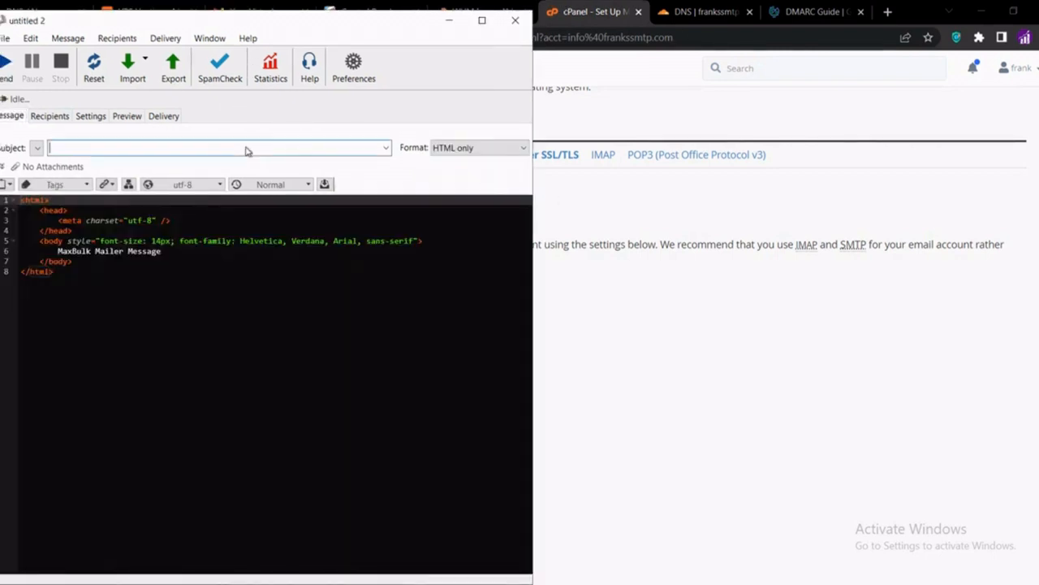
type("Thanks For Watching")
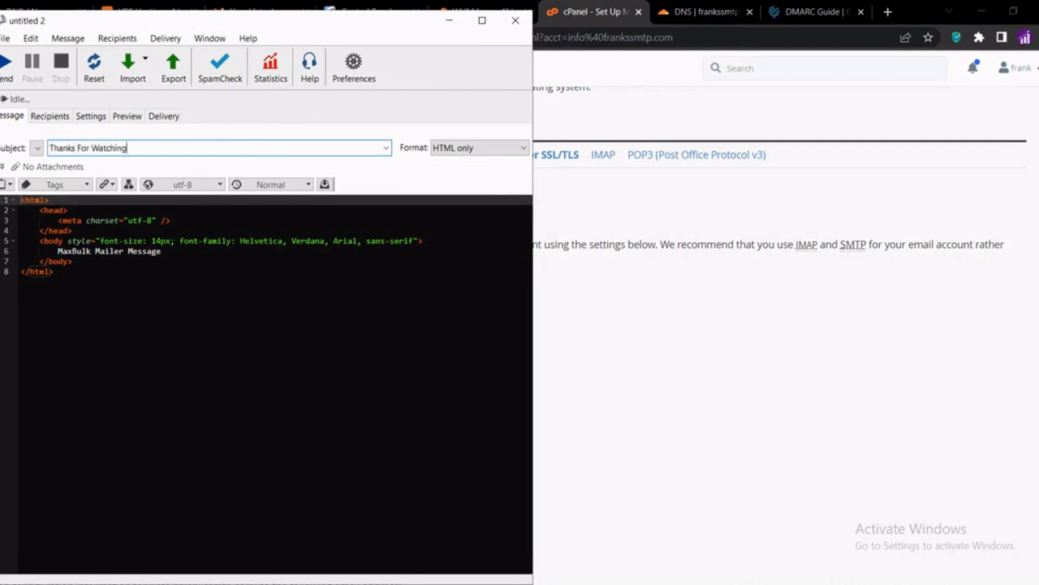
Search Google for 'wordtohtml' in a new Chrome tab and open the wordtohtml.net result
left_click(615, 215)
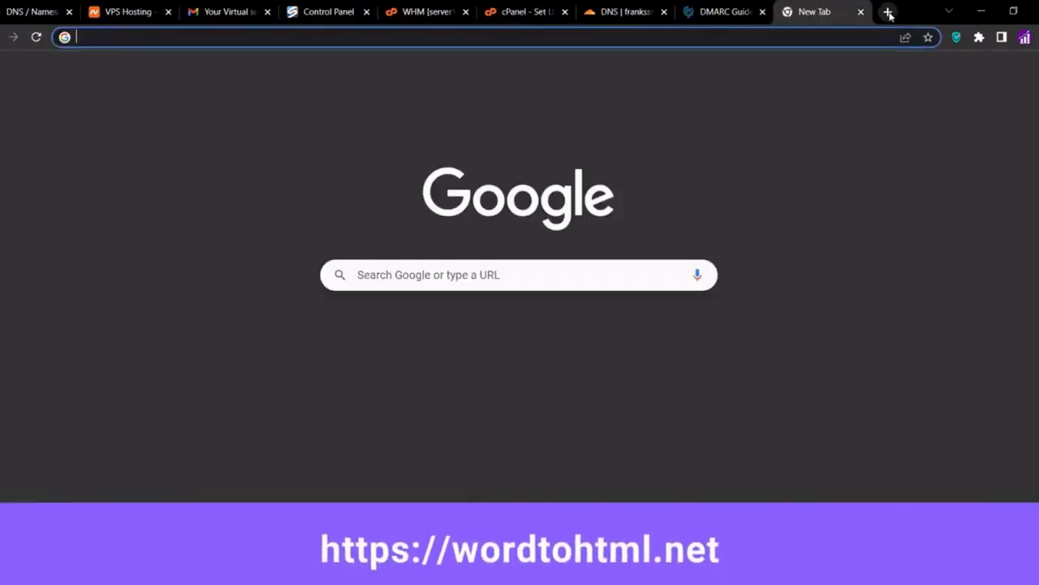
left_click(889, 12)
type("wordtohtml")
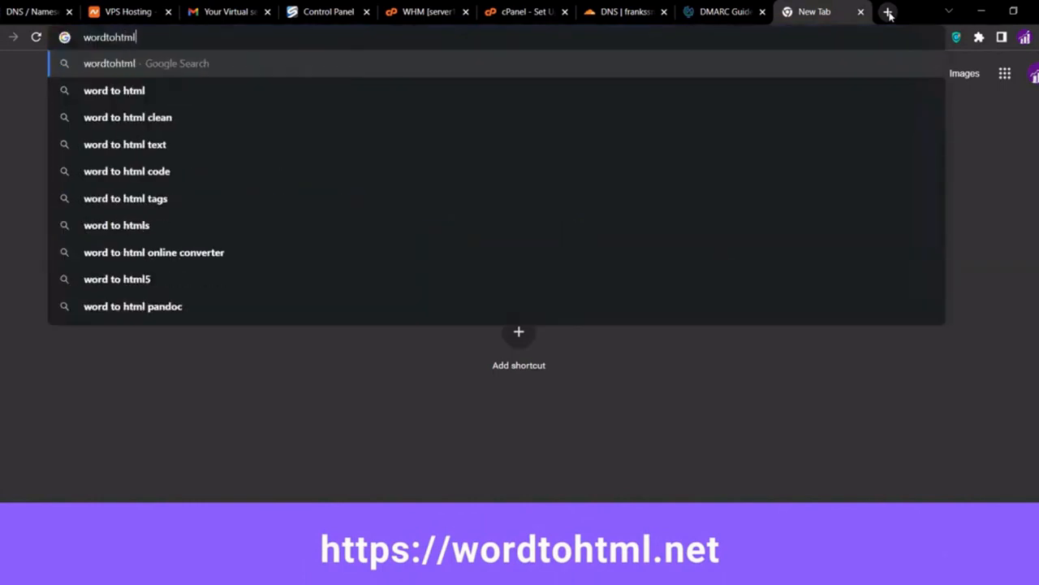
key("Return")
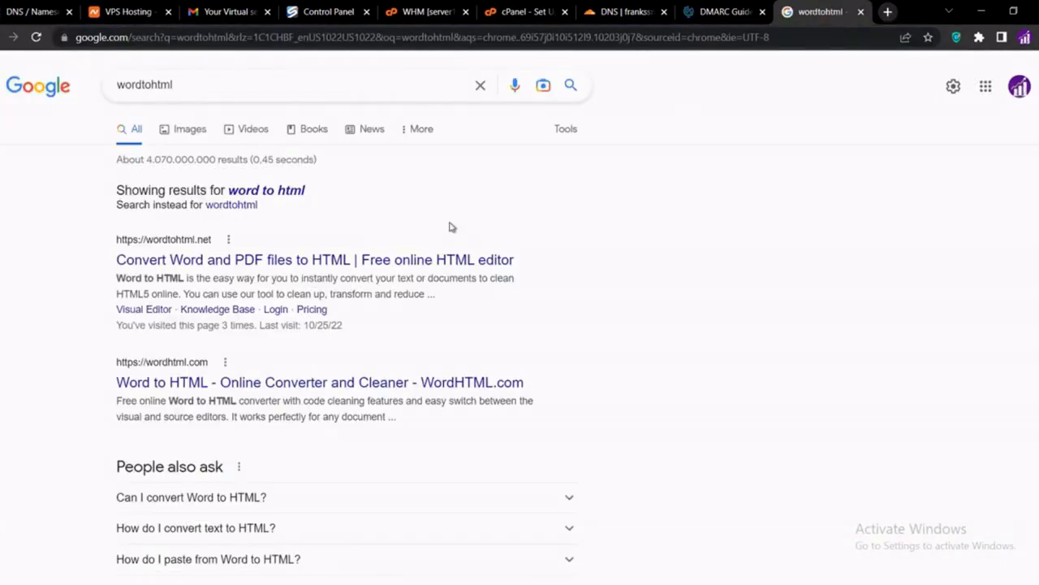
left_click(342, 270)
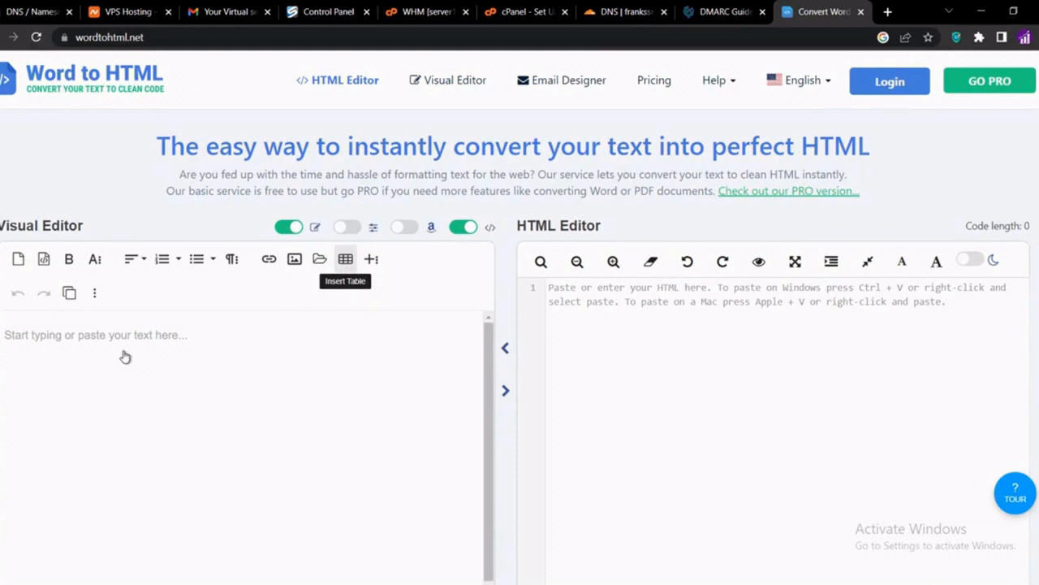
Type the two-paragraph thank-you and subscribe message into the Word to HTML visual editor
left_click(125, 356)
type("Thanks for watching this video till the end. This is a test email to check if the SMTP we have configu")
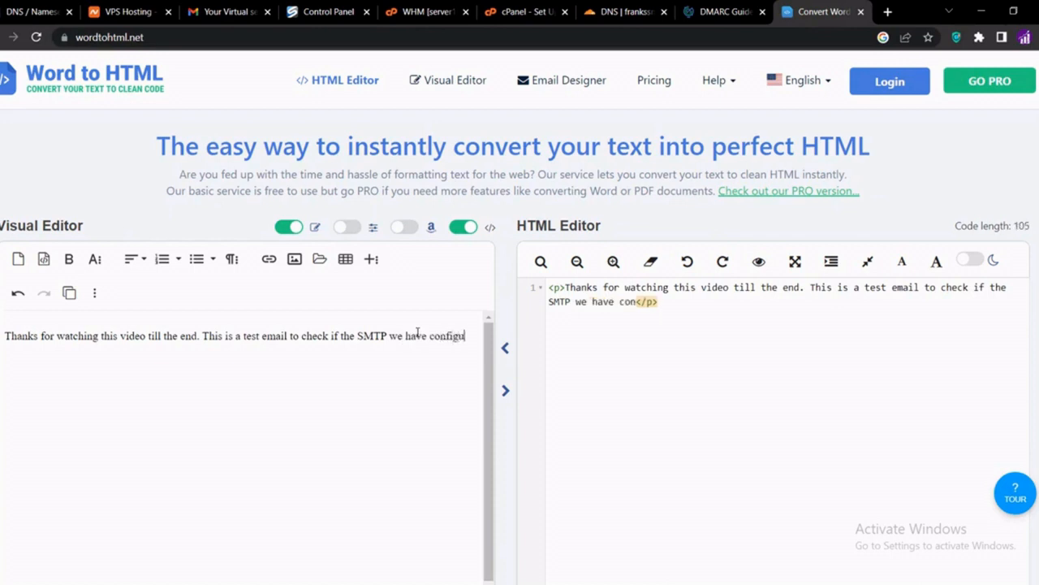
type("red will hit inbox or spam folder.")
key("Return")
type("Kindly subscribe to the channel and like this video if you enjoyed.")
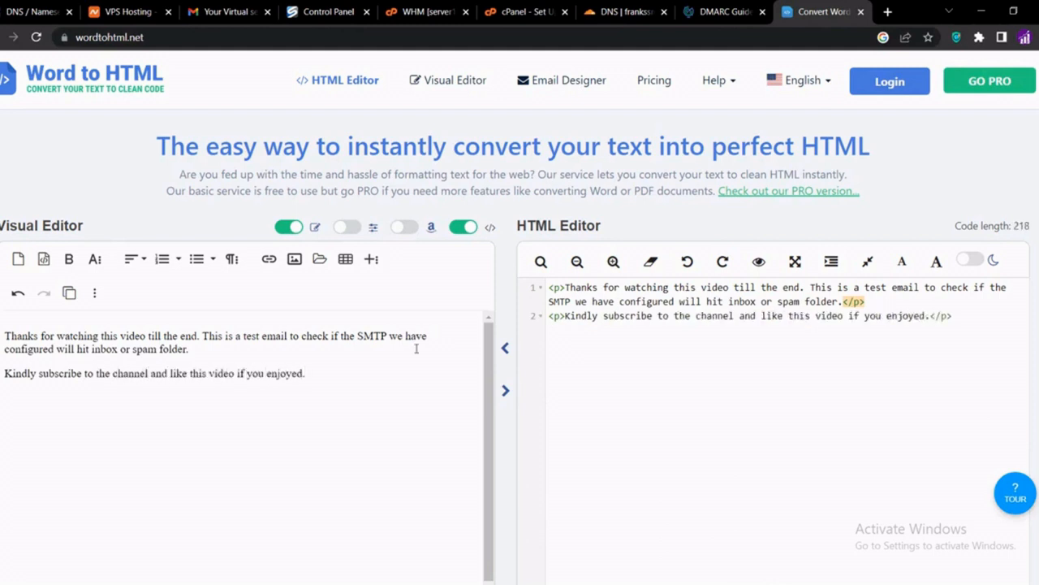
Copy both lines of the generated HTML code and return to the MaxBulk Mailer message
left_click_drag(804, 302, 544, 286)
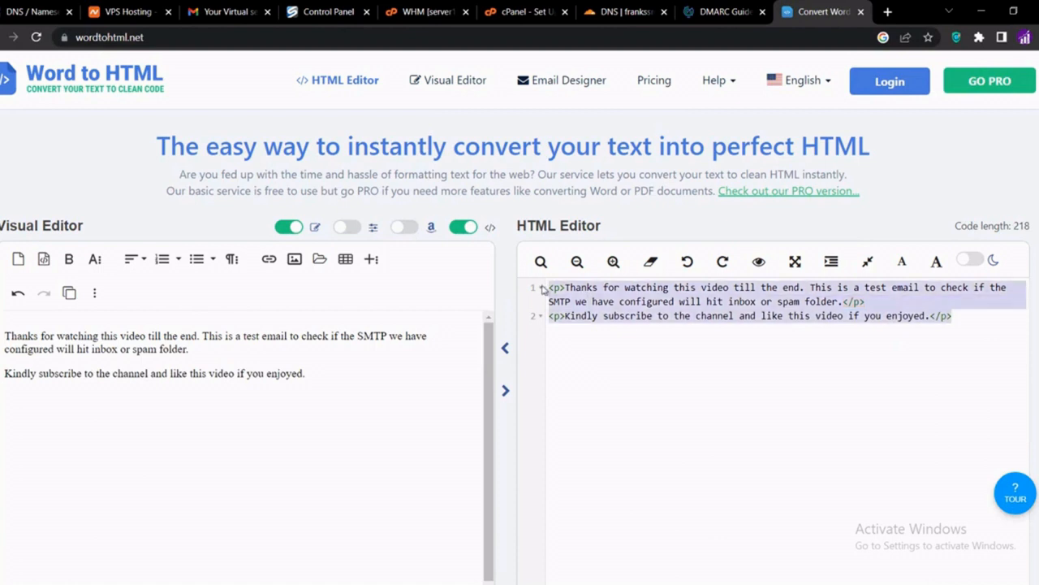
right_click(599, 304)
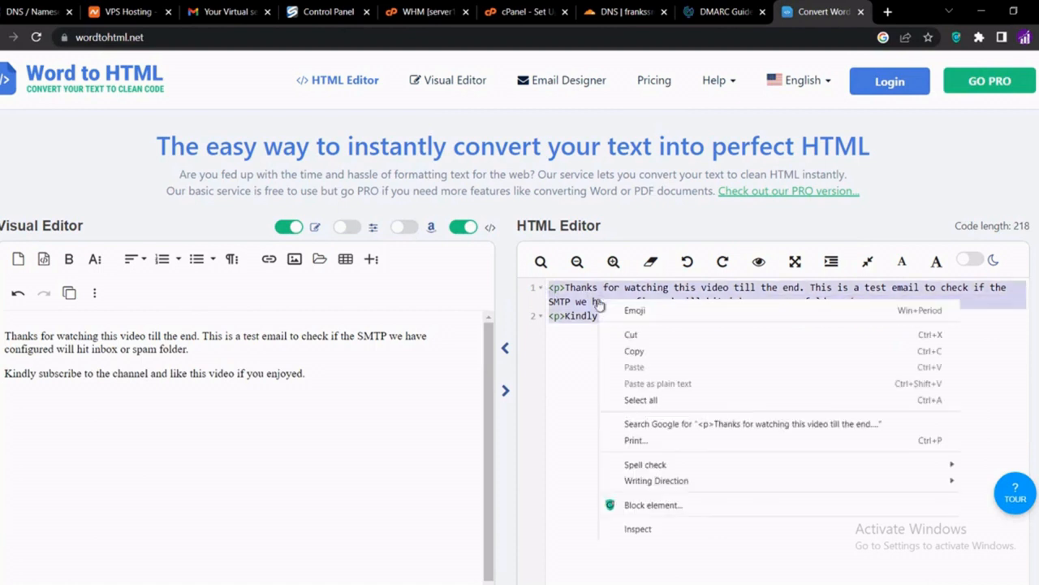
left_click(643, 352)
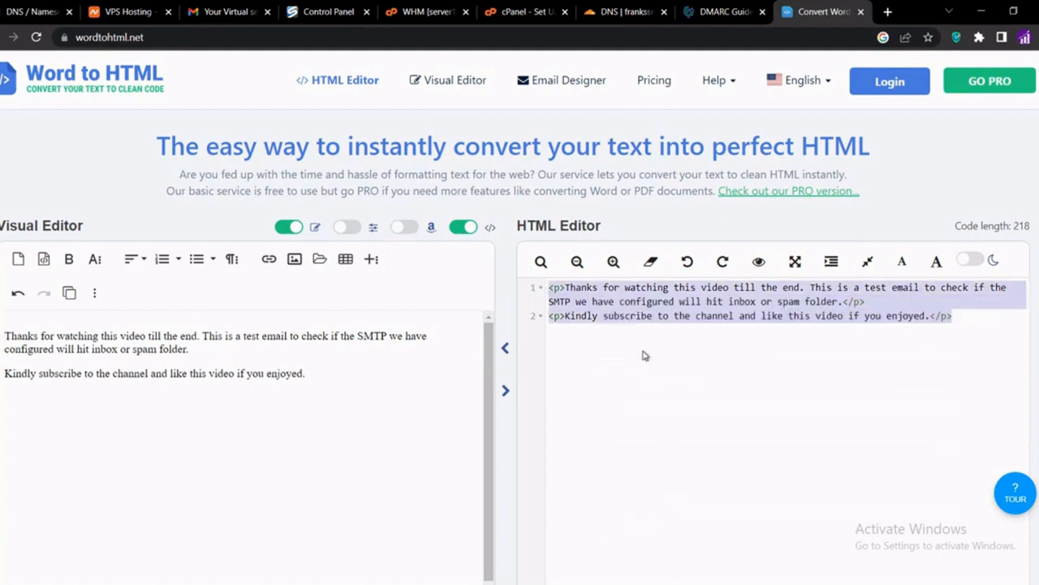
mouse_move(586, 581)
left_click(586, 536)
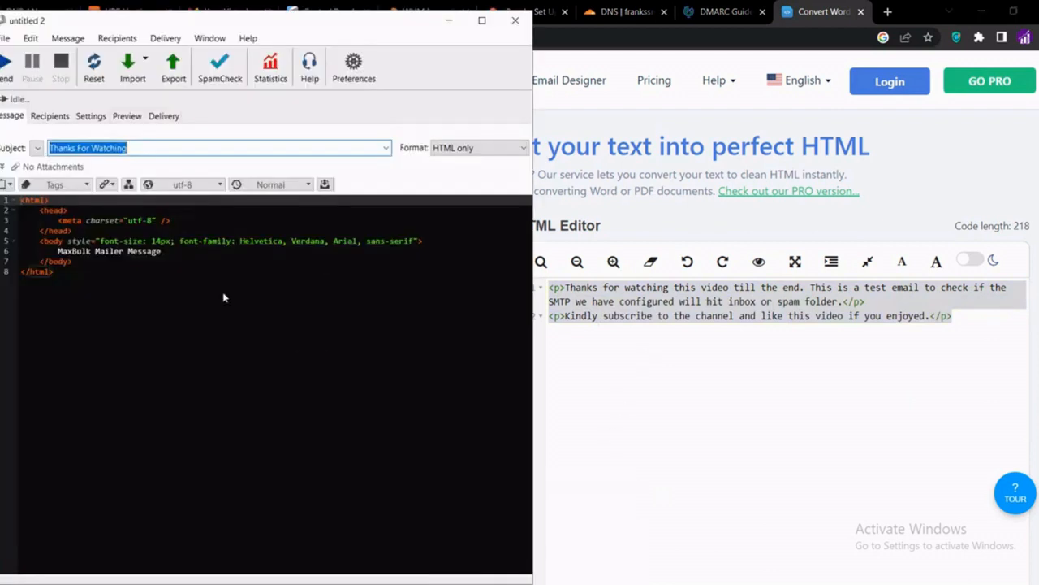
Replace the 'MaxBulk Mailer Message' placeholder with the pasted HTML paragraphs and preview the email
triple_click(193, 254)
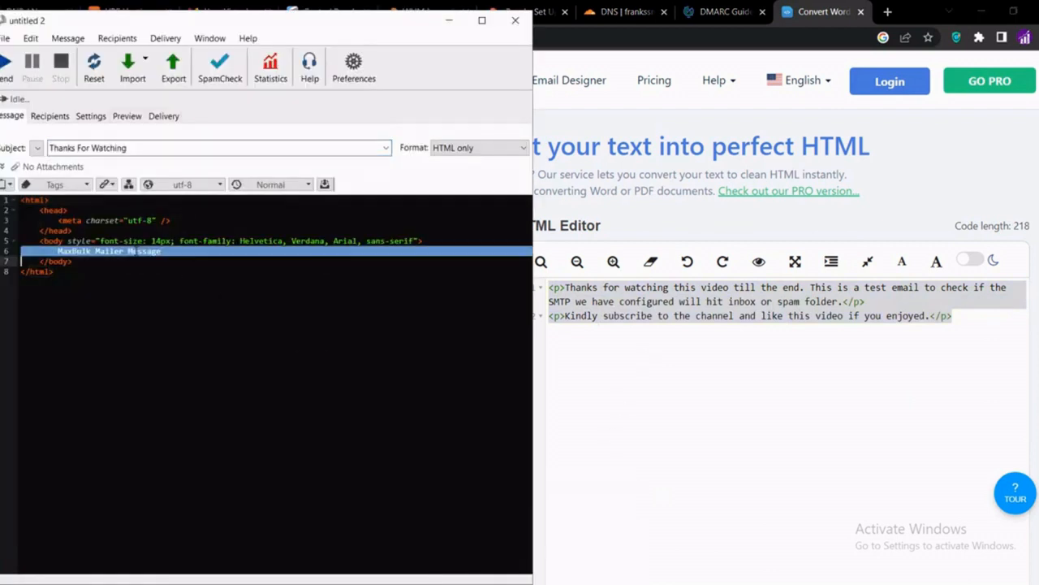
left_click(178, 254)
key("BackSpace")
key("BackSpace")
key("BackSpace")
key("BackSpace")
key("BackSpace")
key("BackSpace")
key("BackSpace")
key("BackSpace")
key("BackSpace")
key("BackSpace")
key("BackSpace")
key("BackSpace")
key("BackSpace")
key("BackSpace")
key("BackSpace")
key("BackSpace")
key("BackSpace")
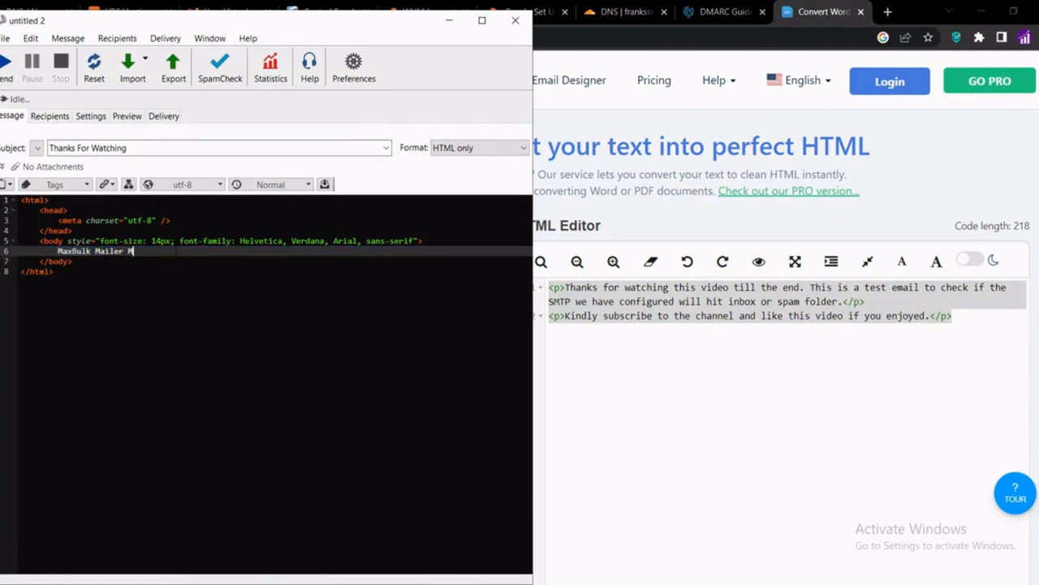
key("BackSpace")
key("BackSpace")
key("BackSpace")
key("BackSpace")
key("BackSpace")
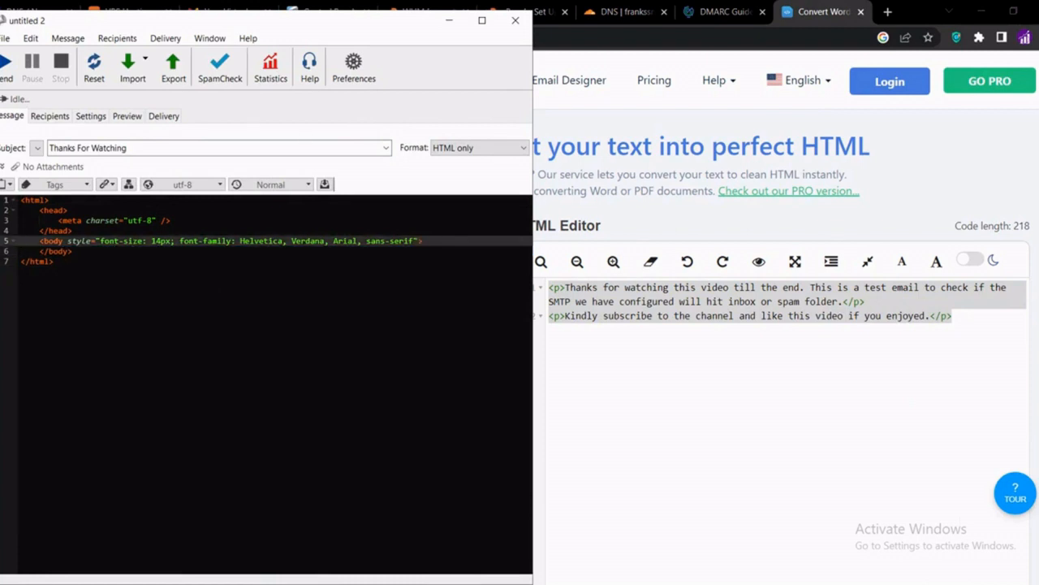
key("Return")
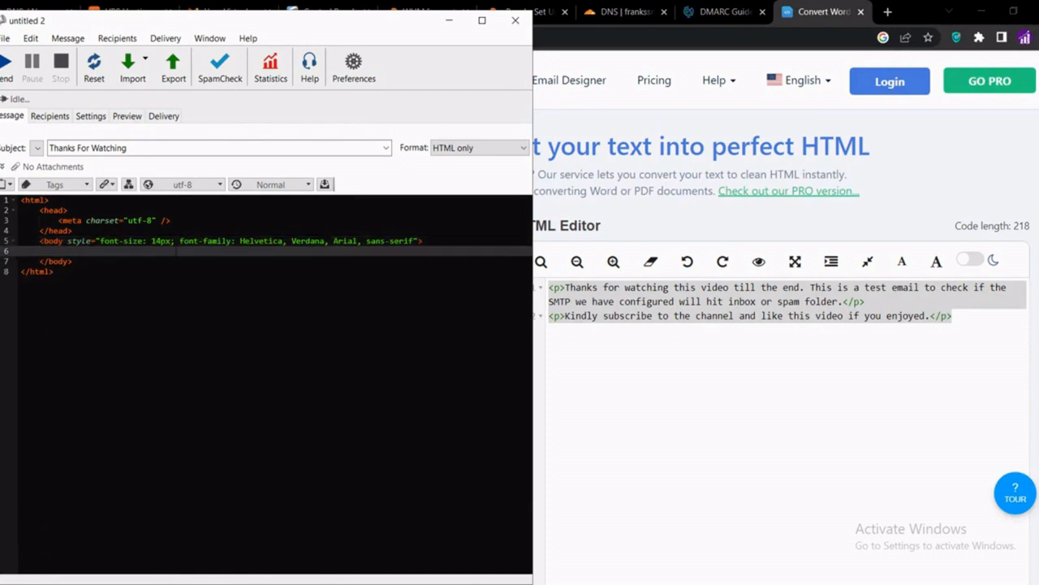
key("ctrl+v")
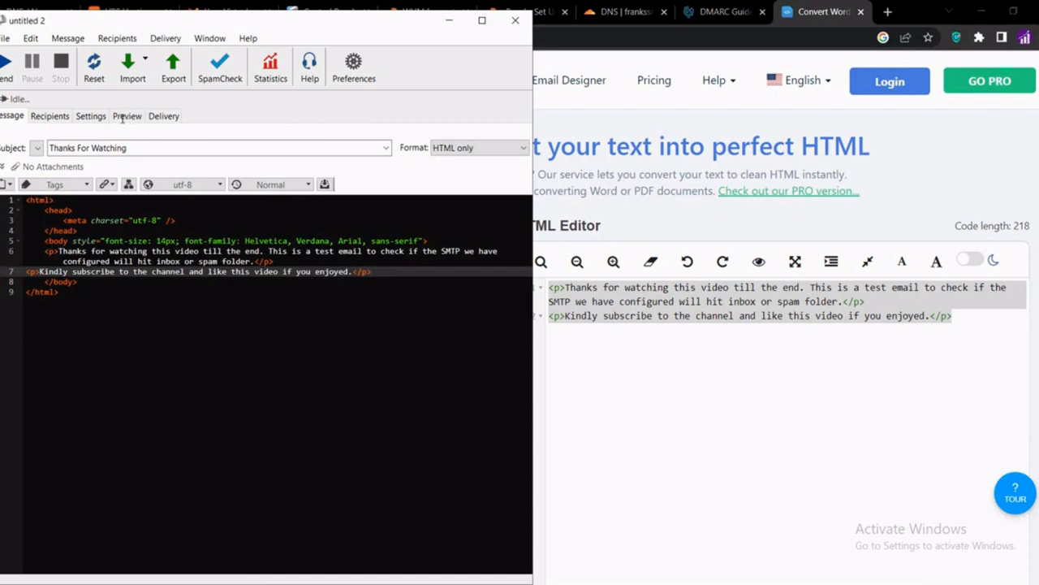
left_click(123, 118)
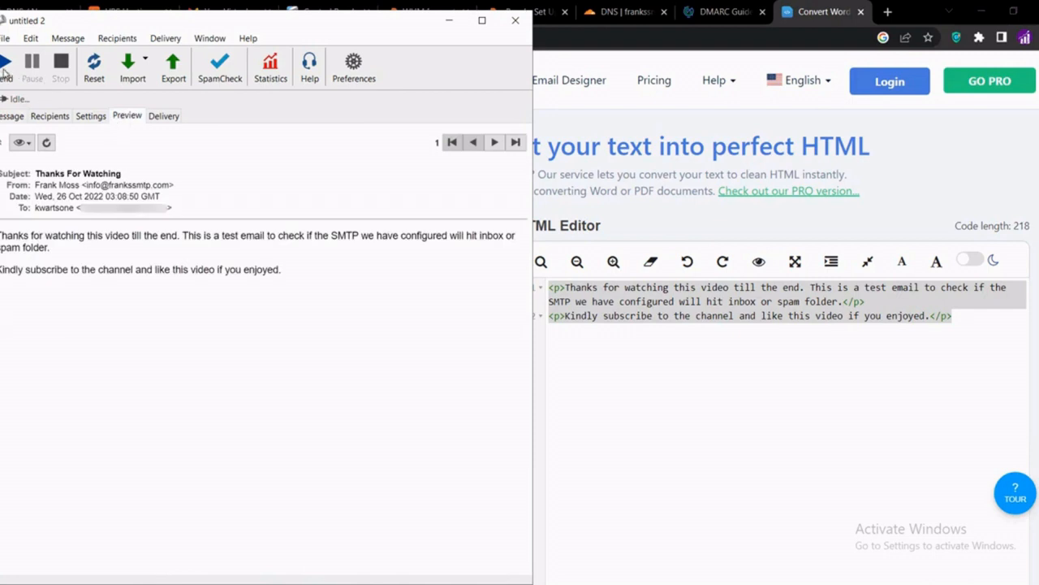
Send the email anyway to all 4 recipients, check the 4/4 delivery report, then minimize the mailer
left_click(7, 69)
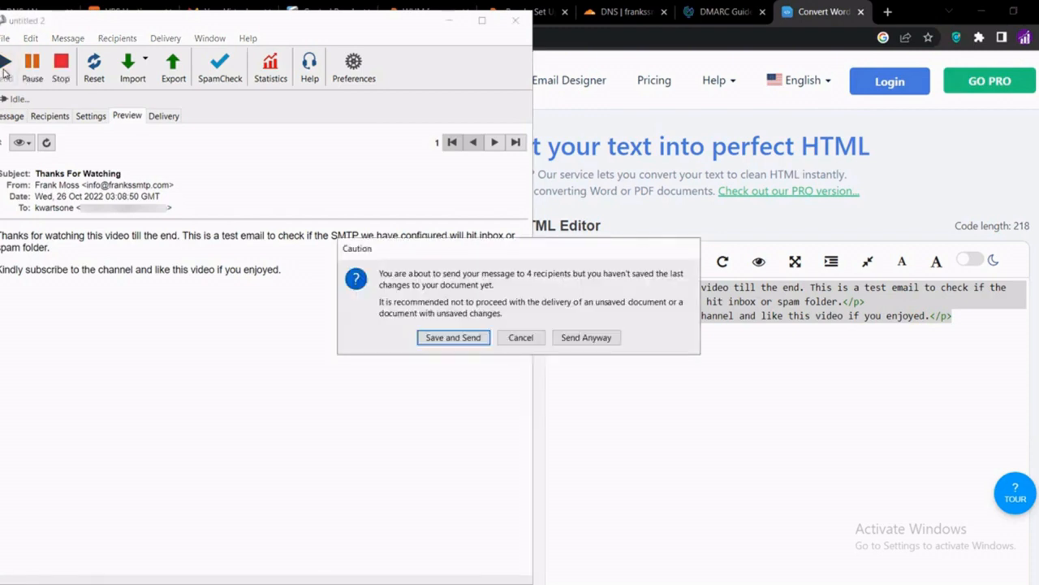
left_click(569, 339)
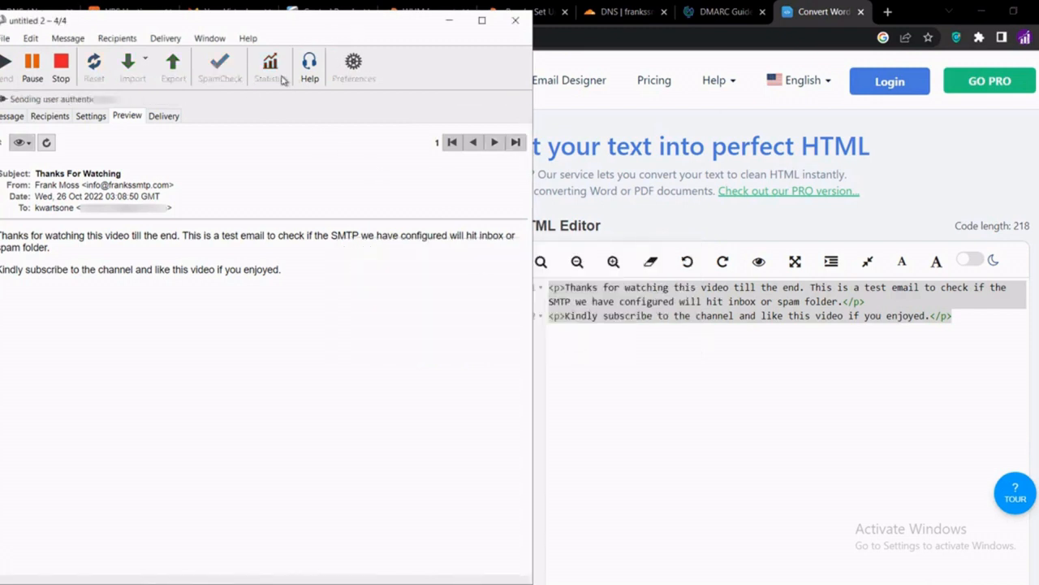
left_click(163, 116)
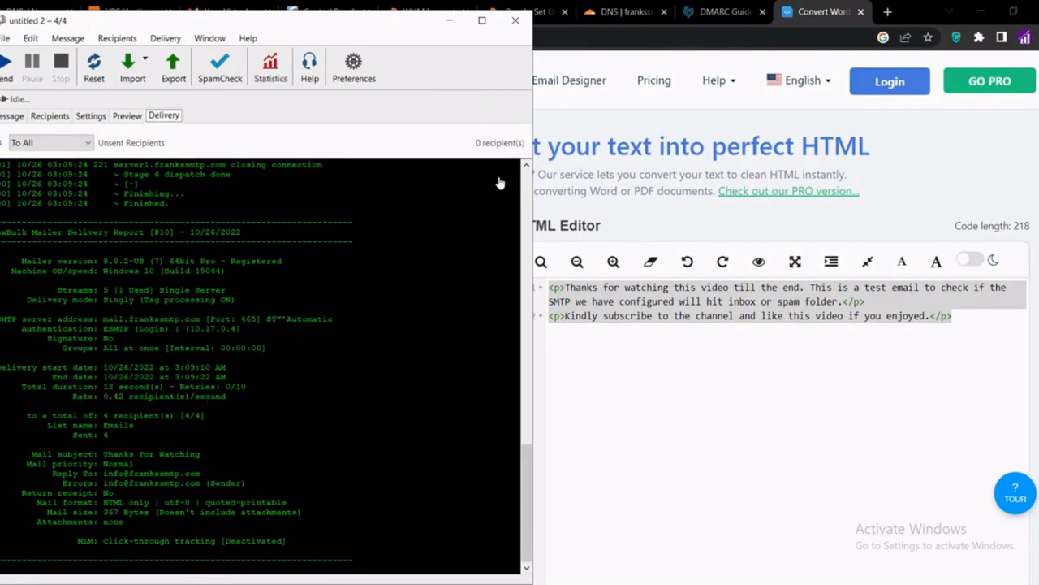
left_click(451, 23)
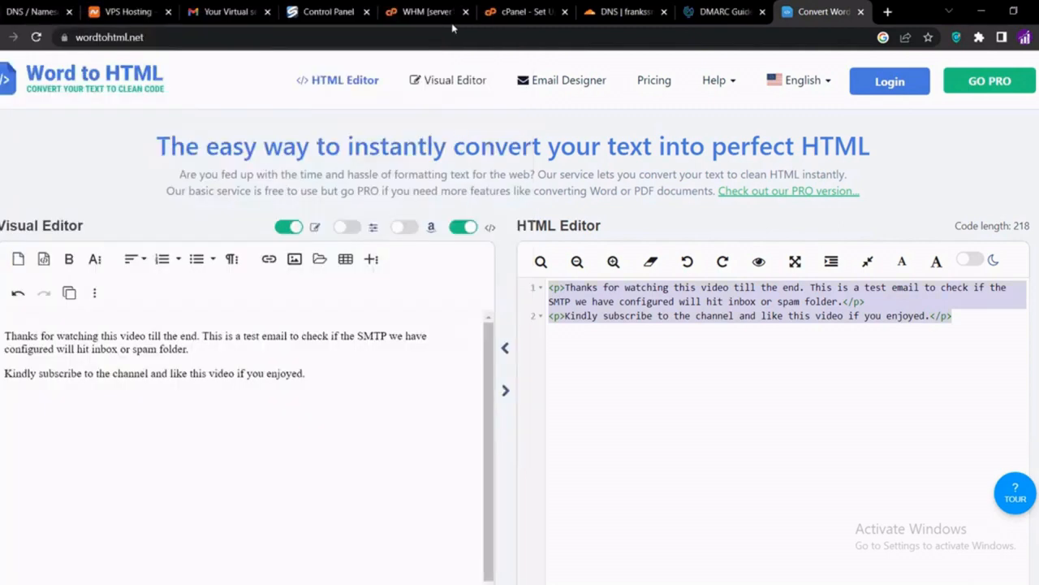
Reload Gmail, open the arrived Thanks For Watching email in Primary, then switch to a second account
left_click(209, 13)
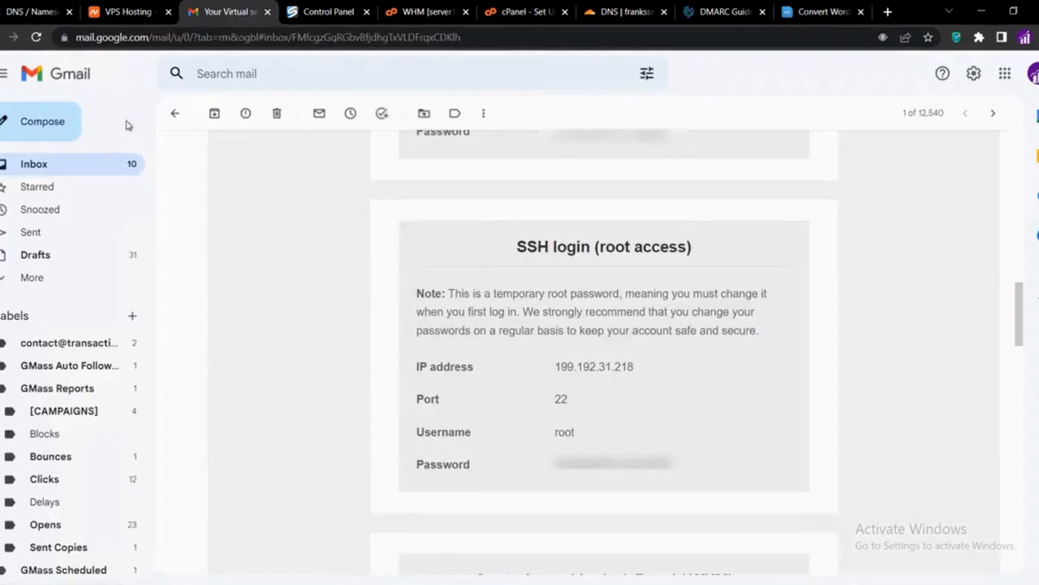
left_click(148, 162)
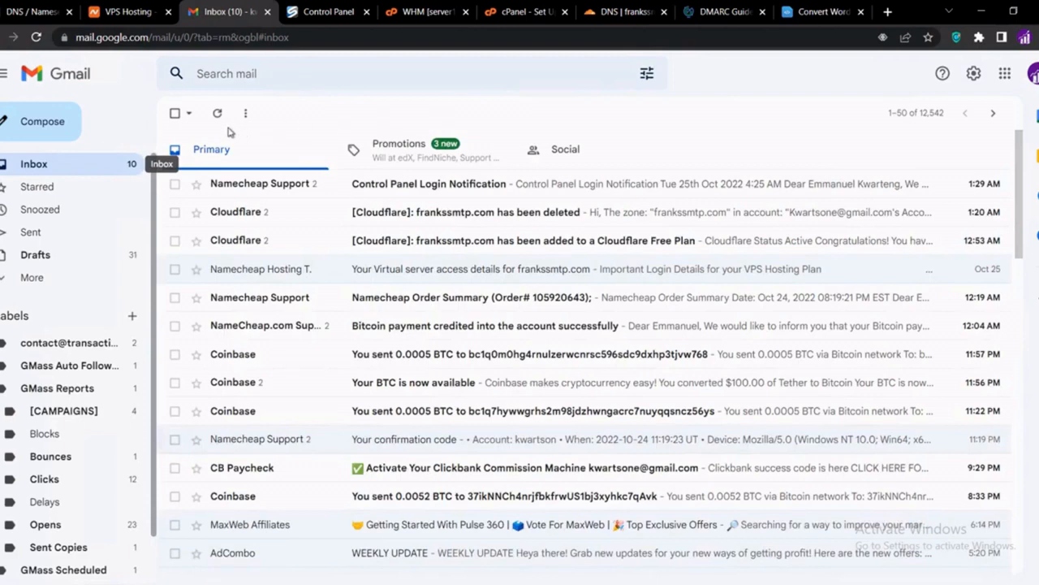
left_click(35, 38)
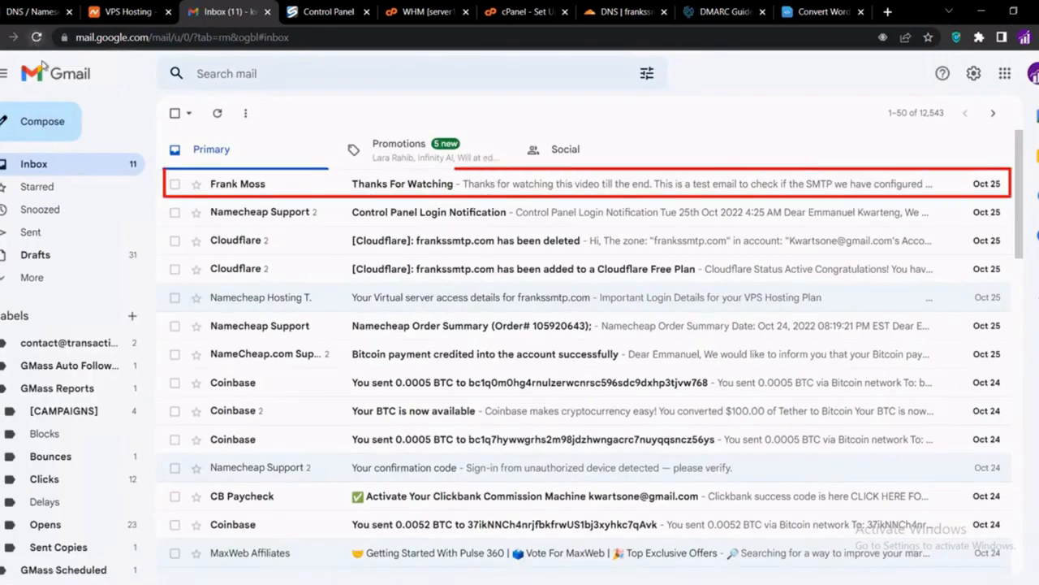
left_click(359, 189)
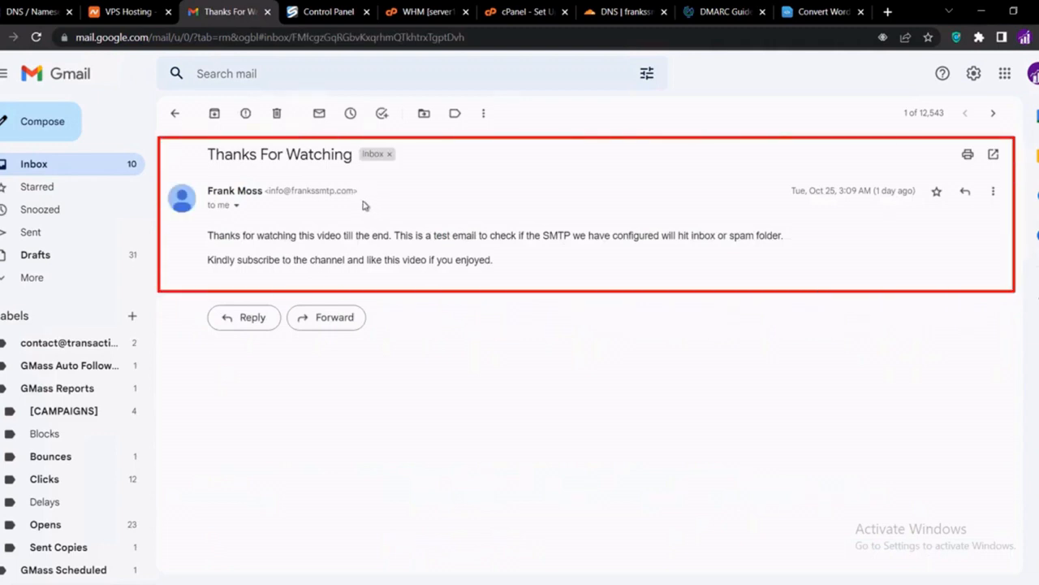
left_click(1033, 75)
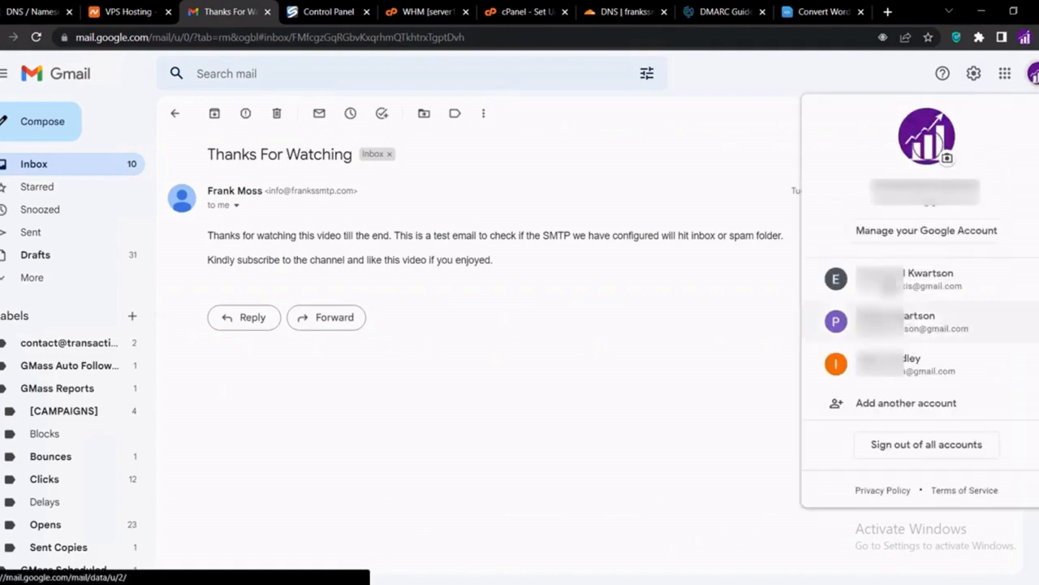
left_click(886, 286)
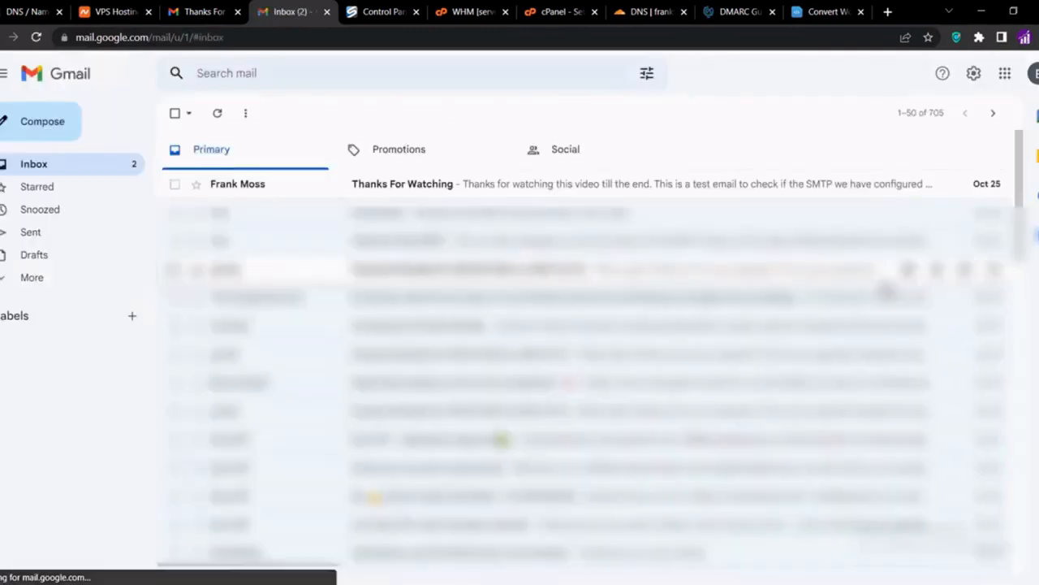
Open the Thanks For Watching email in the second account's Primary inbox, then switch accounts
left_click(474, 190)
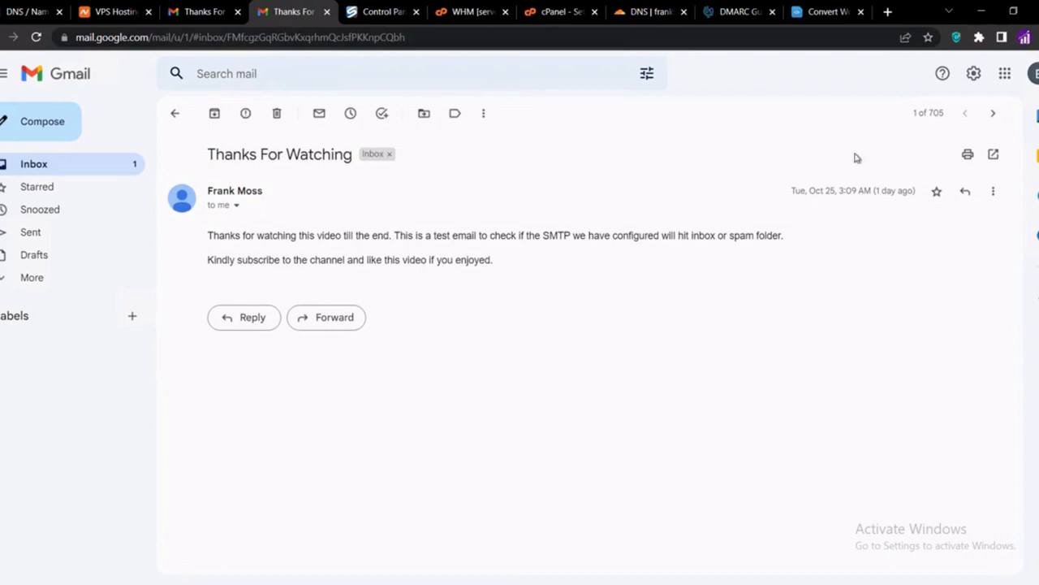
left_click(1035, 74)
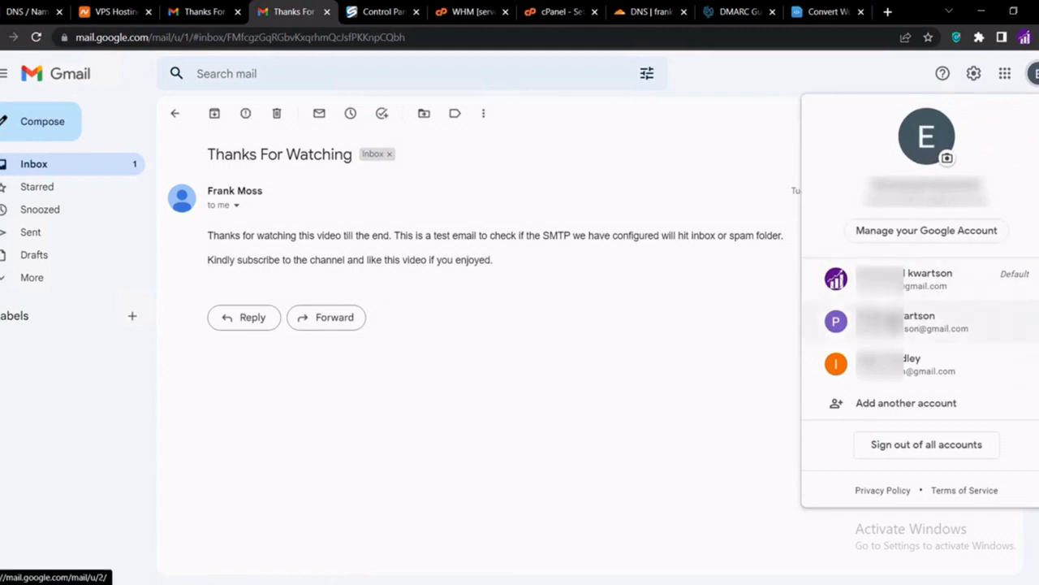
left_click(892, 325)
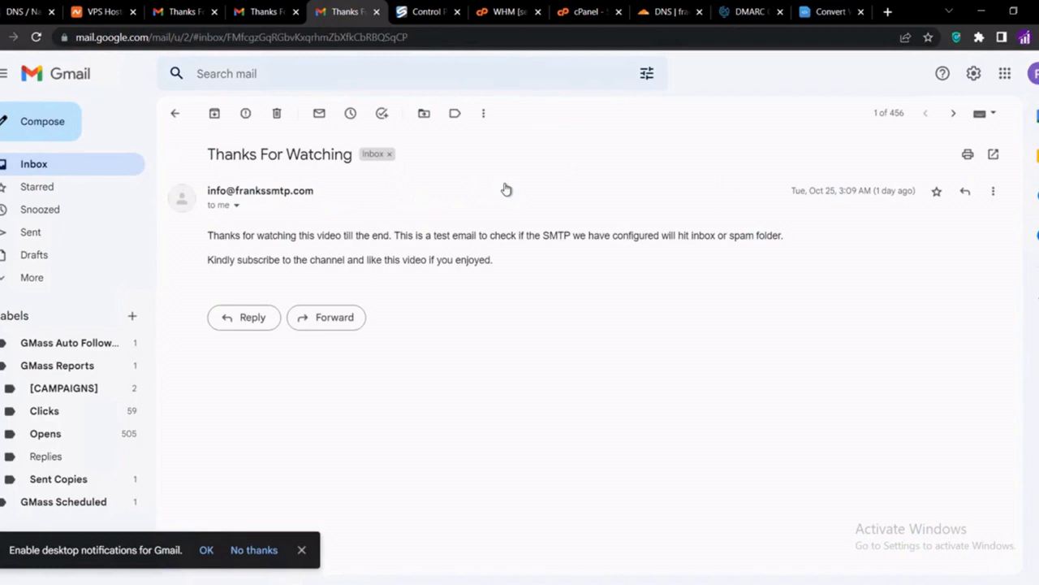
Switch to the third Google account and open the Thanks For Watching email there
left_click(1036, 78)
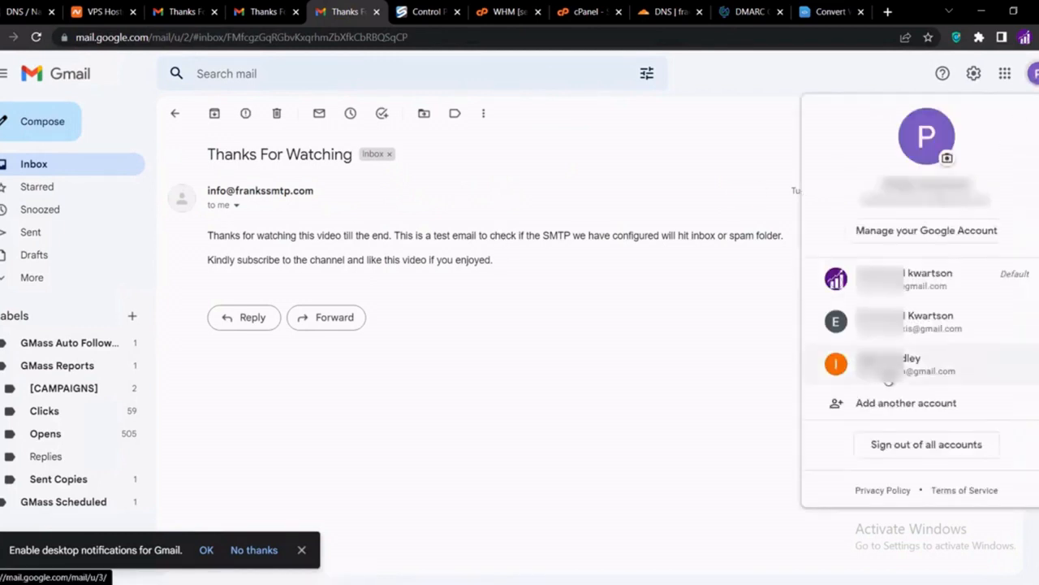
left_click(889, 366)
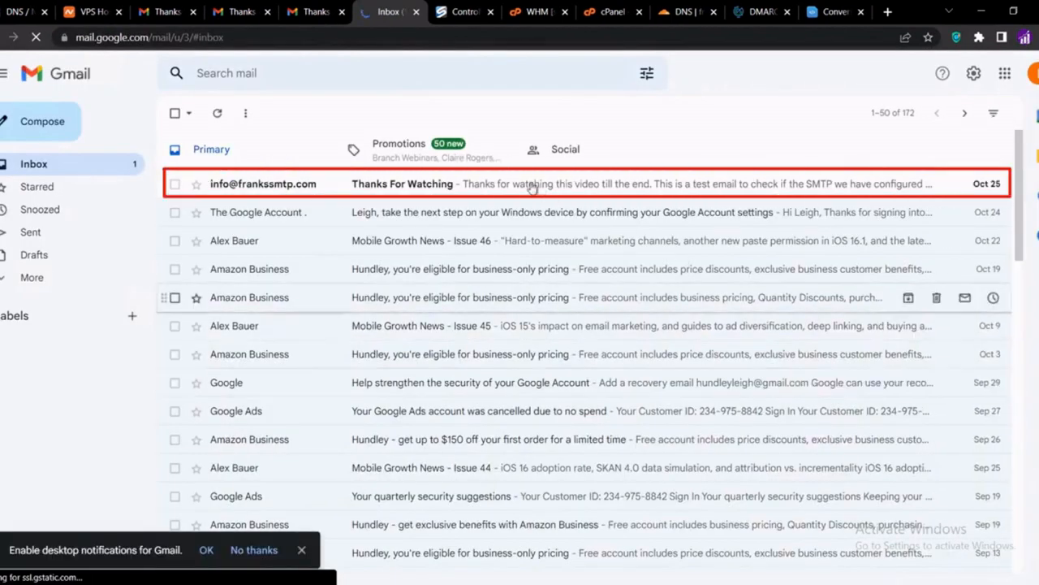
left_click(475, 189)
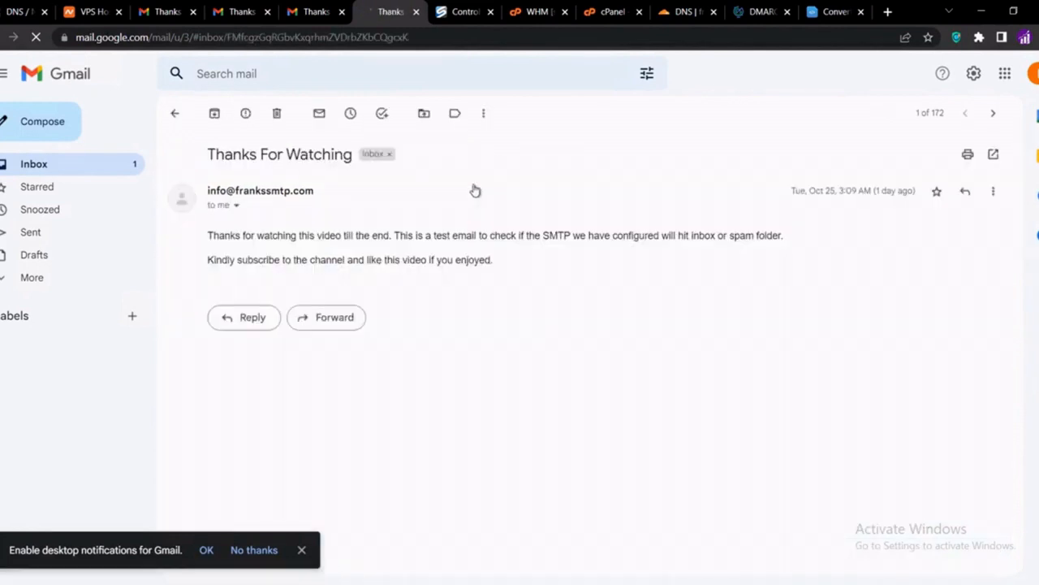